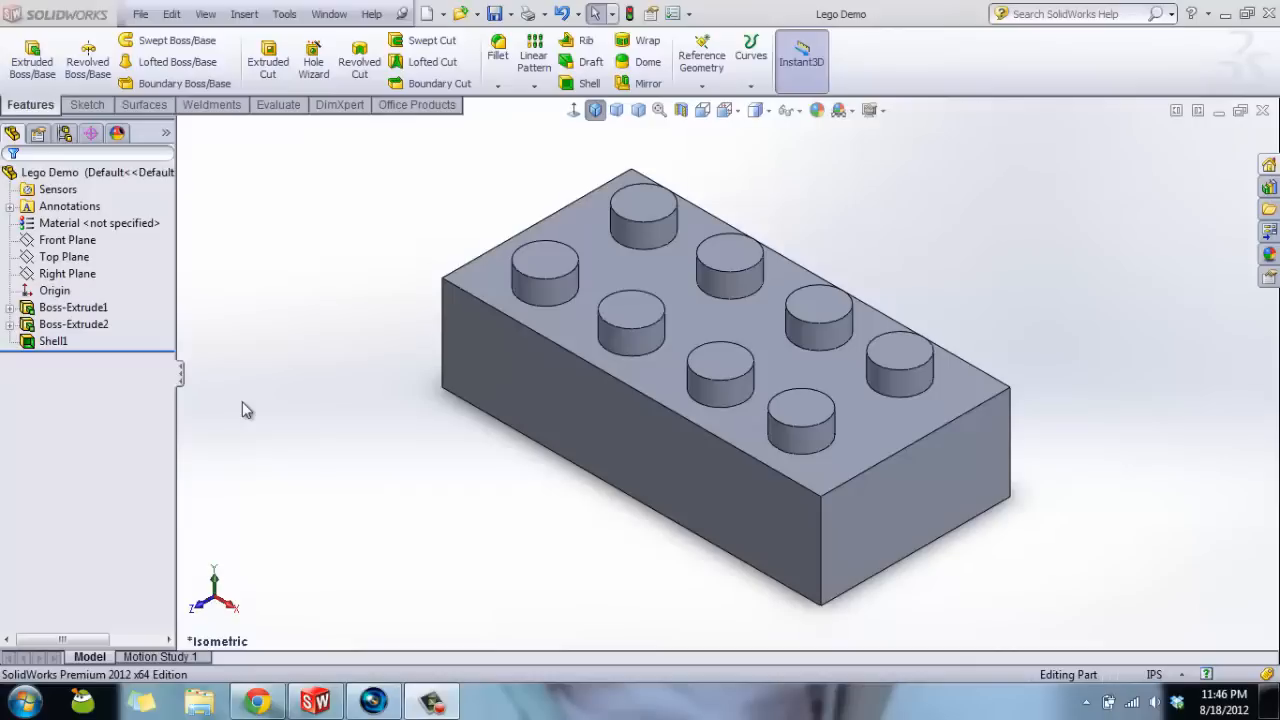
# - Roll the model back before the shell and forward again to compare the brick's underside with and without it
pyautogui.click(74, 310)
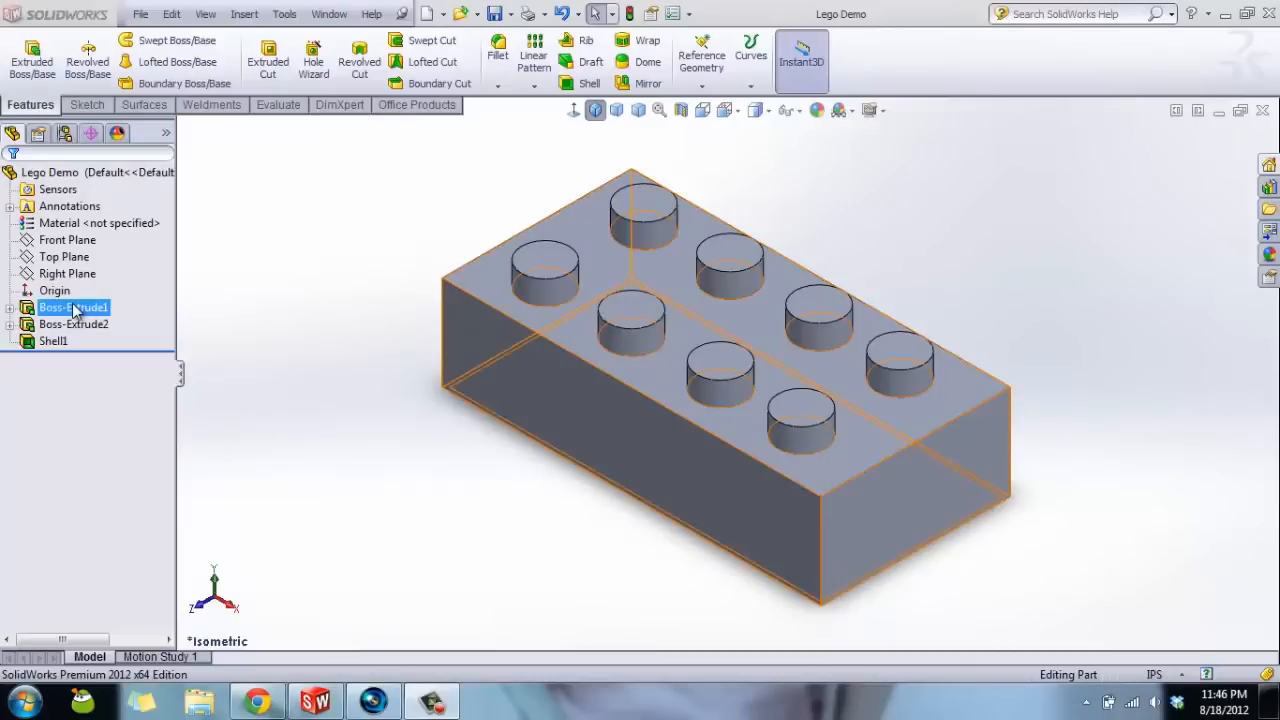
pyautogui.click(88, 348)
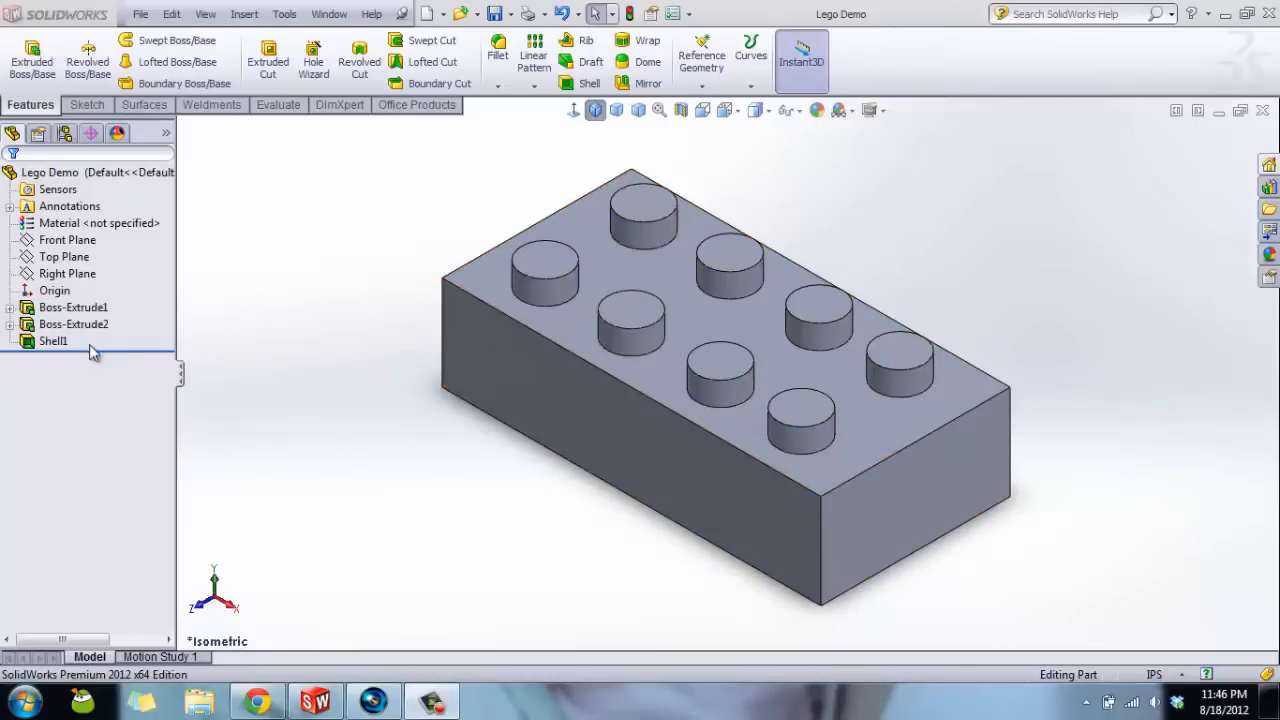
pyautogui.moveTo(105, 347); pyautogui.dragTo(103, 336)
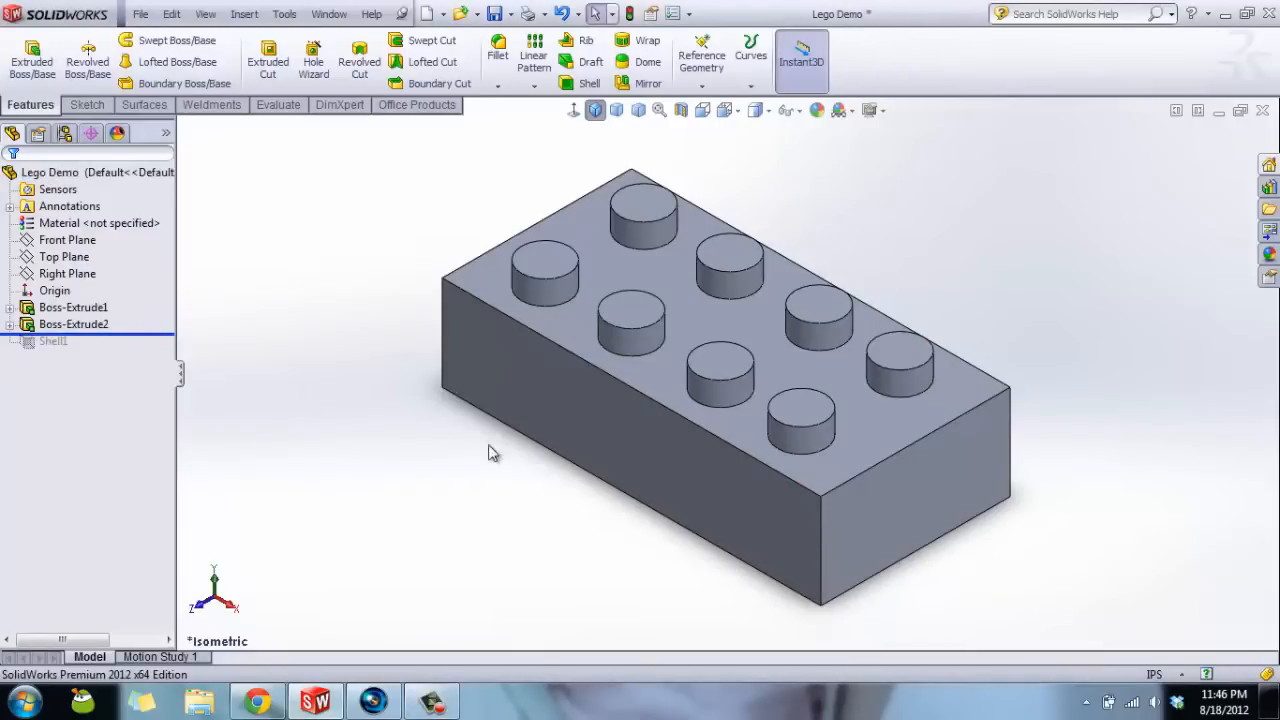
pyautogui.moveTo(508, 405); pyautogui.dragTo(625, 395, button='middle')
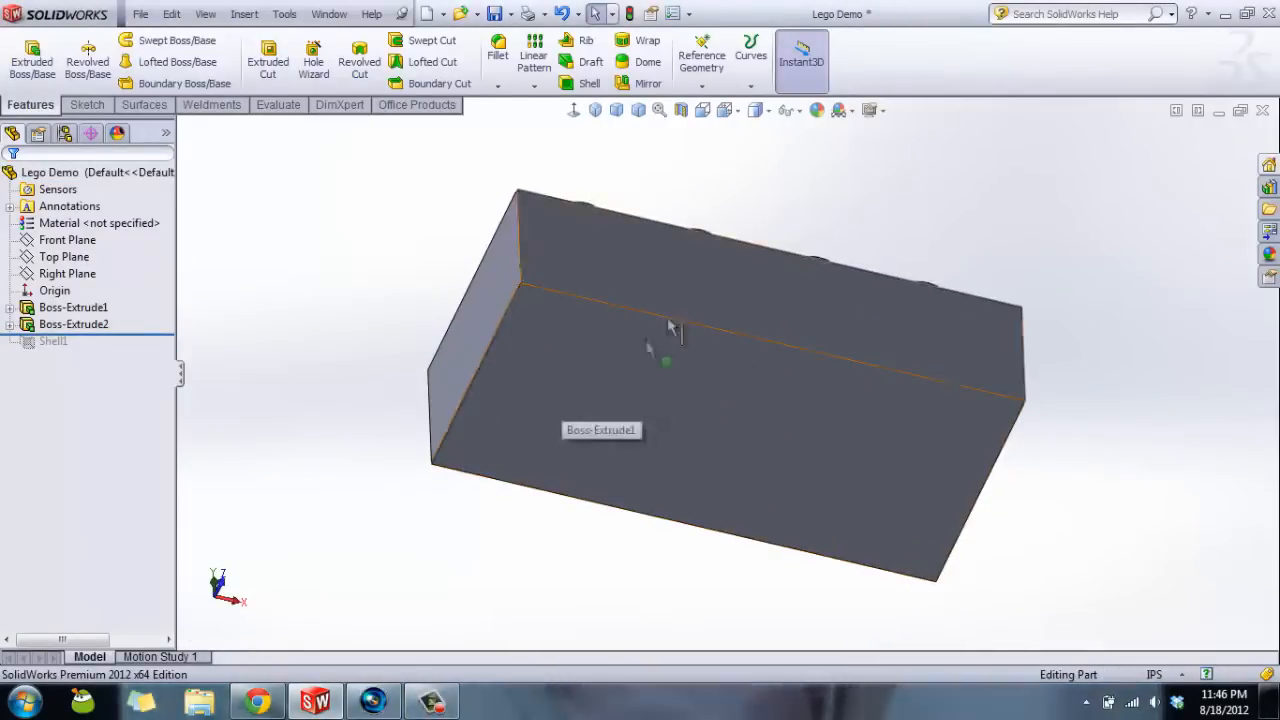
pyautogui.moveTo(156, 333); pyautogui.dragTo(150, 353)
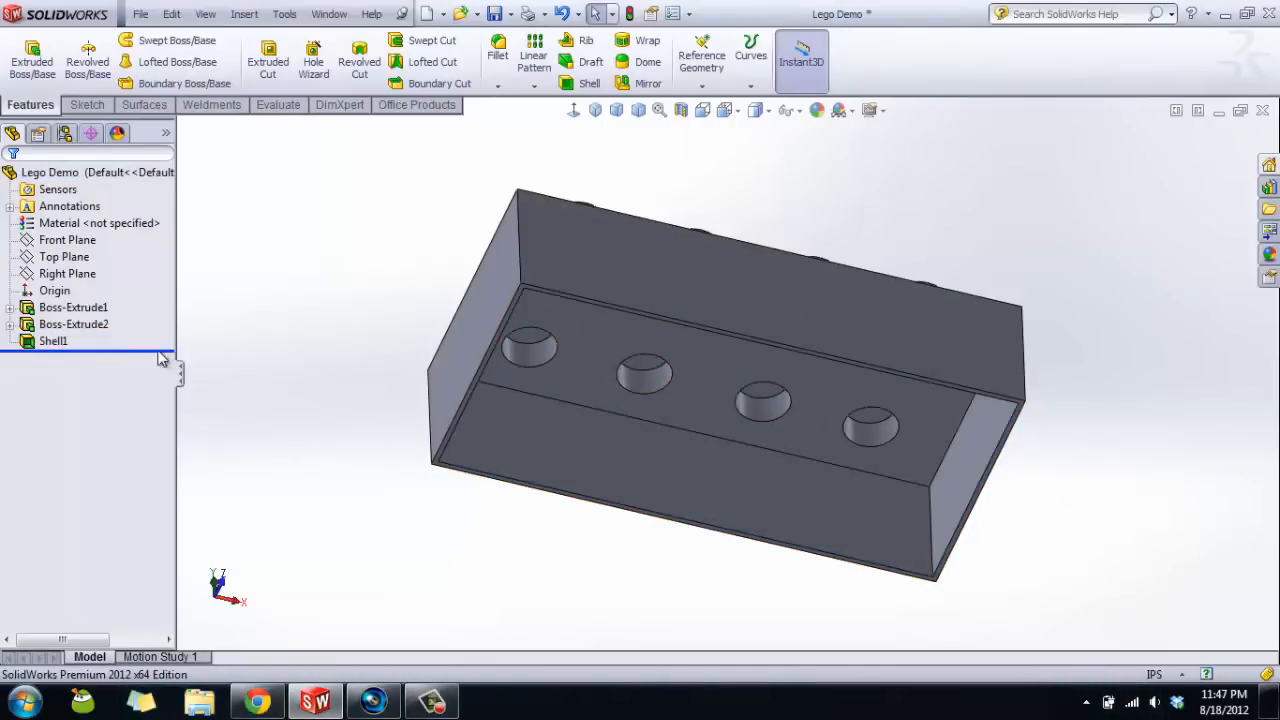
# - Roll the model back to before the shell feature and highlight the base block and the stud extrusion in turn
pyautogui.moveTo(165, 347); pyautogui.dragTo(160, 334)
pyautogui.moveTo(343, 337); pyautogui.dragTo(431, 526, button='middle')
pyautogui.click(73, 309)
pyautogui.click(74, 325)
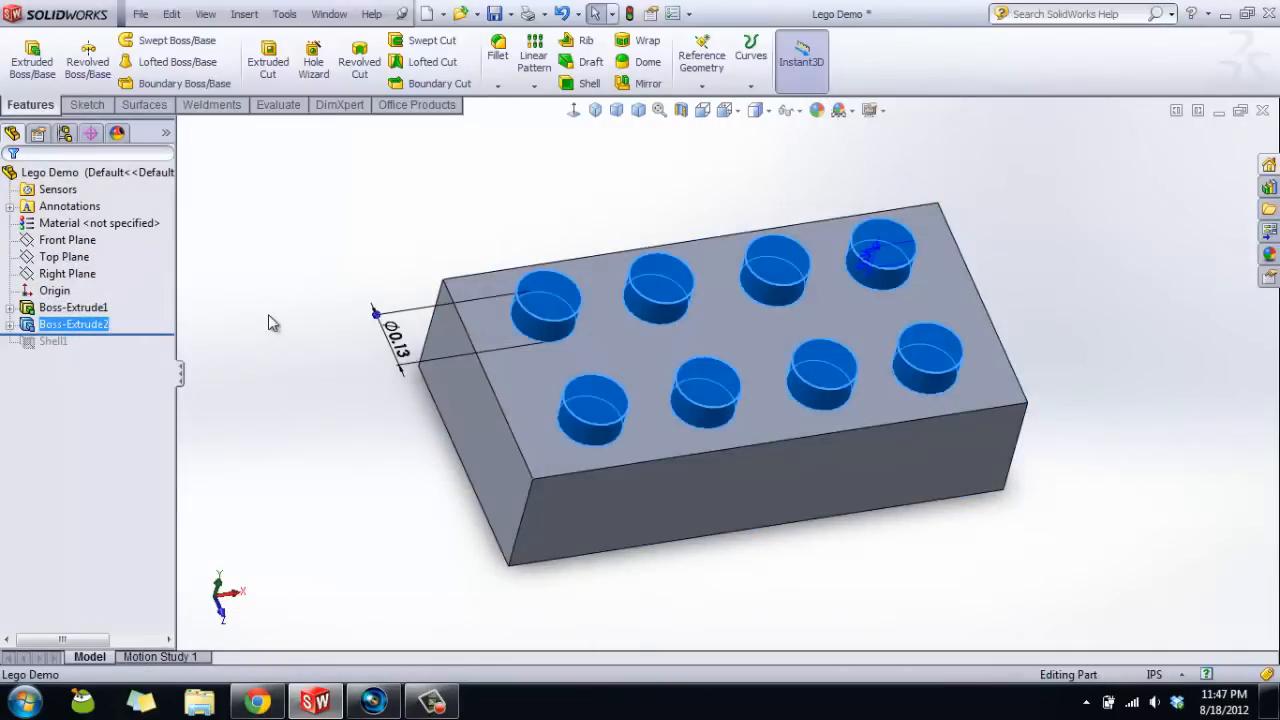
# - Open the stud extrusion's sketch for editing and view it normal to the sketch plane
pyautogui.rightClick(32, 331)
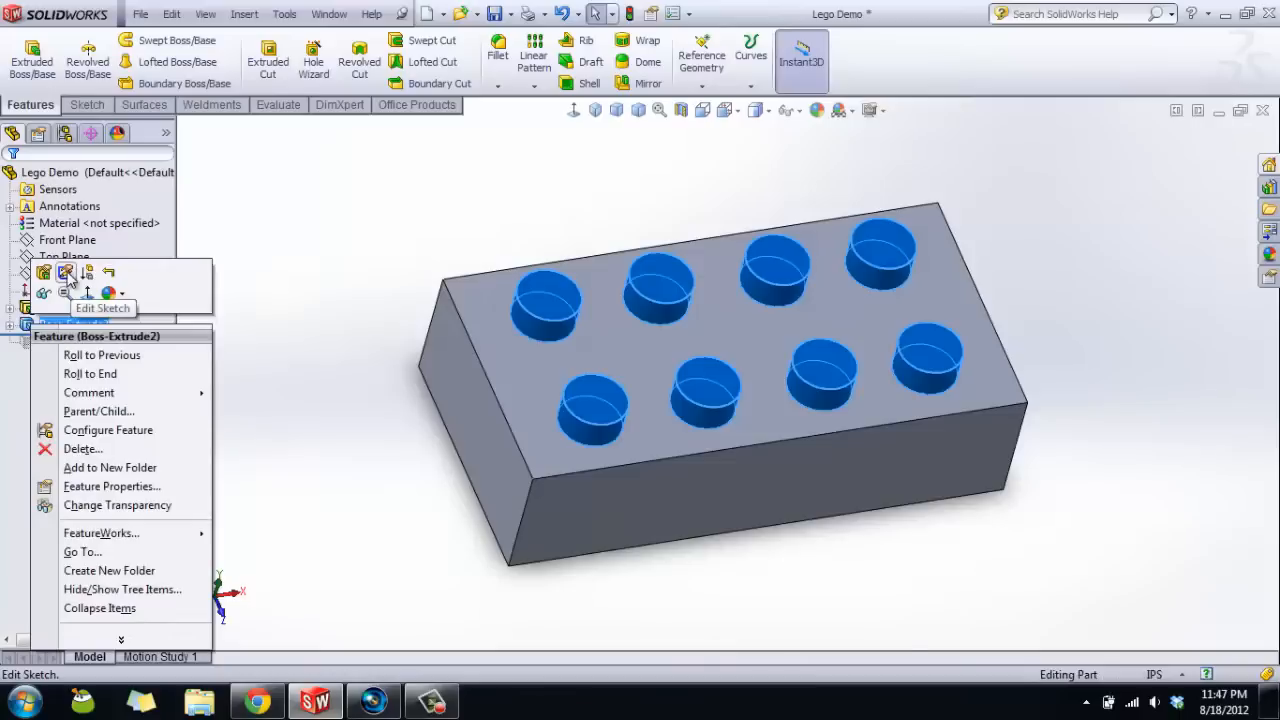
pyautogui.click(10, 325)
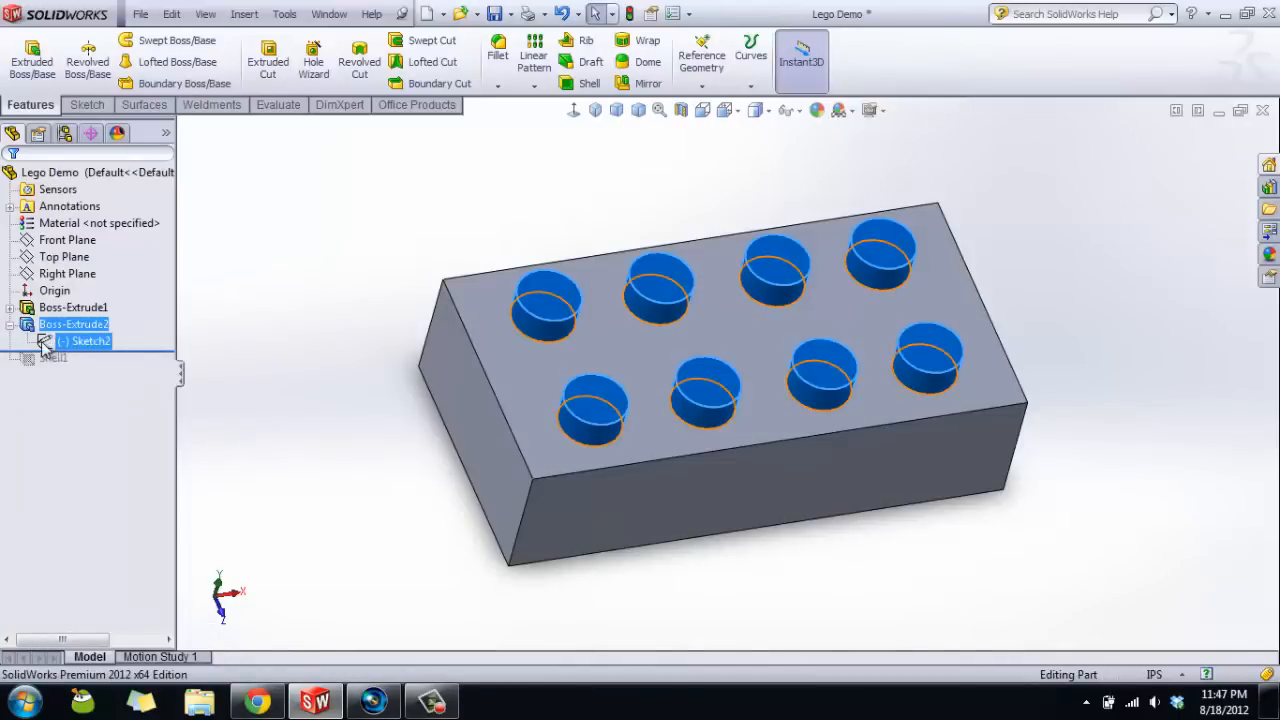
pyautogui.rightClick(72, 345)
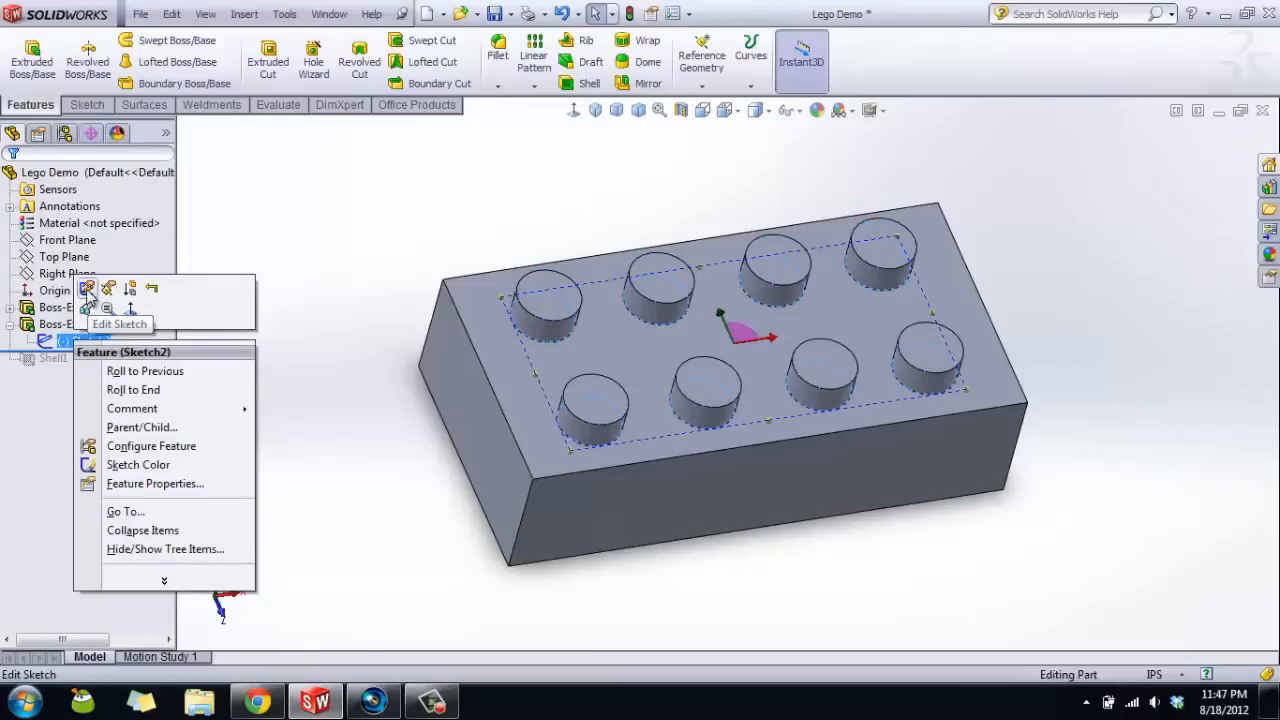
pyautogui.click(87, 290)
pyautogui.click(573, 110)
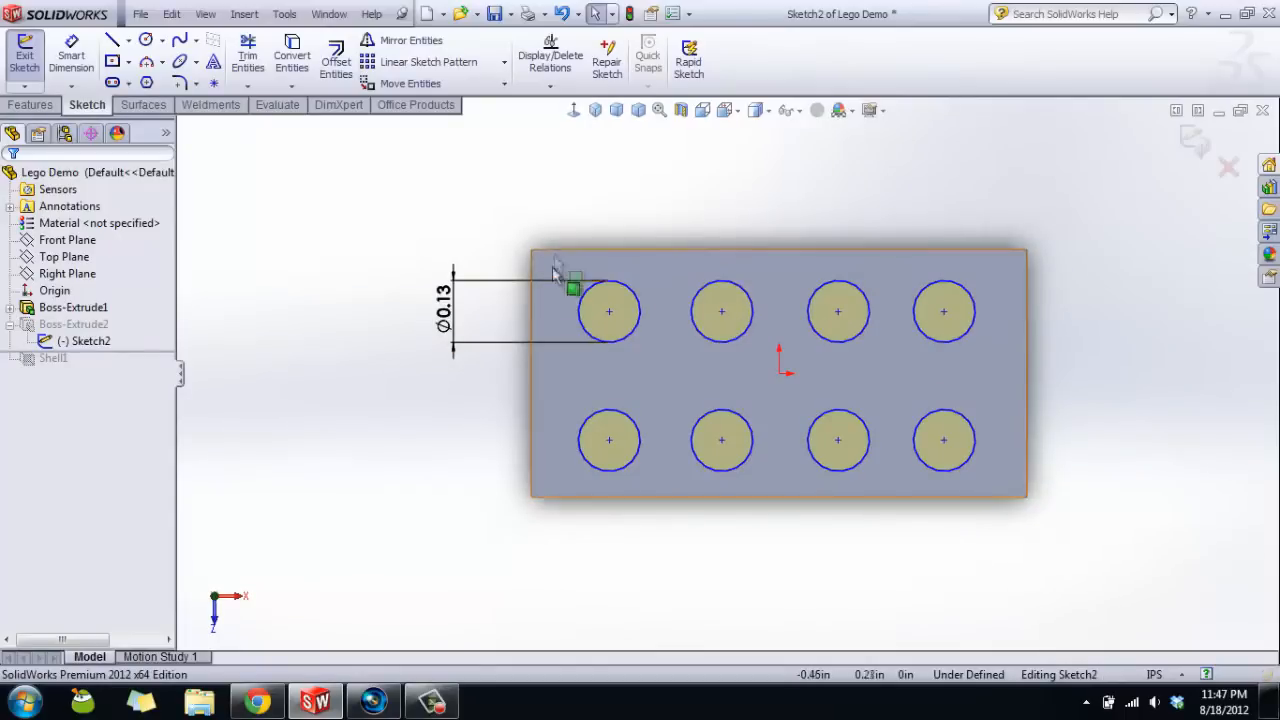
# - Draw a vertical chain of three construction lines through both circle centres of the leftmost column, from the brick's upper edge to its lower edge
pyautogui.press('l')
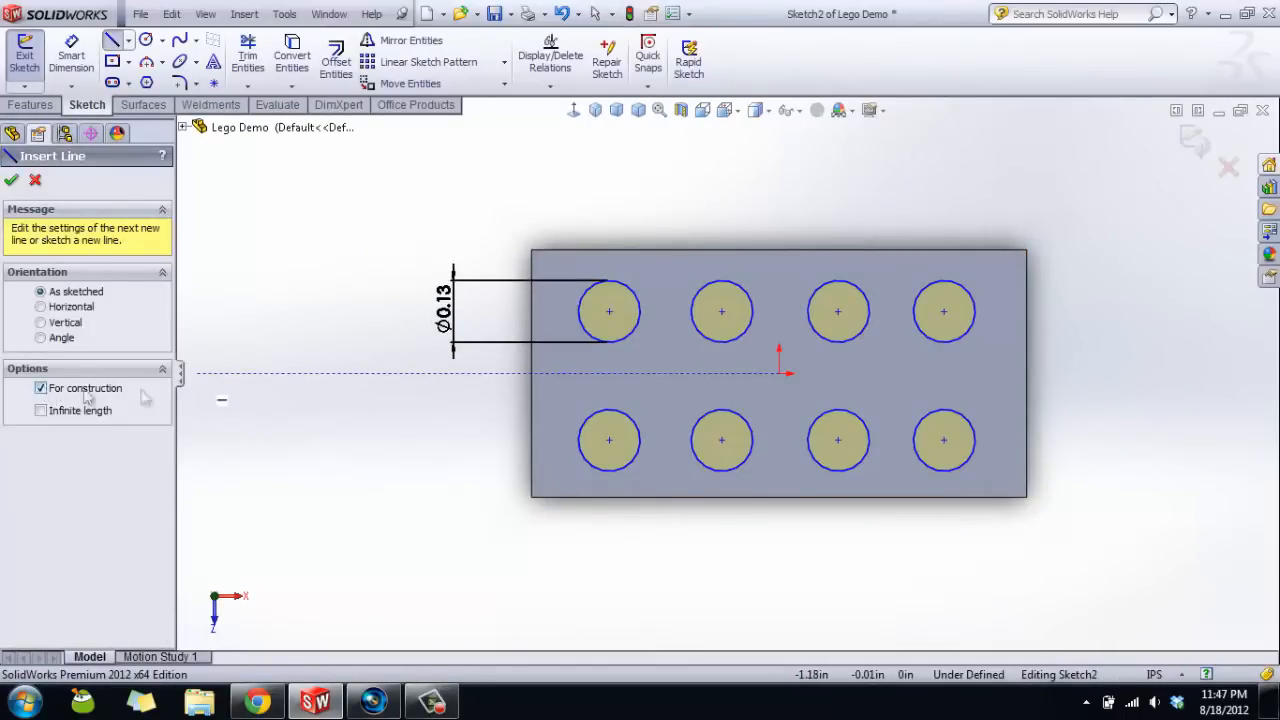
pyautogui.click(609, 313)
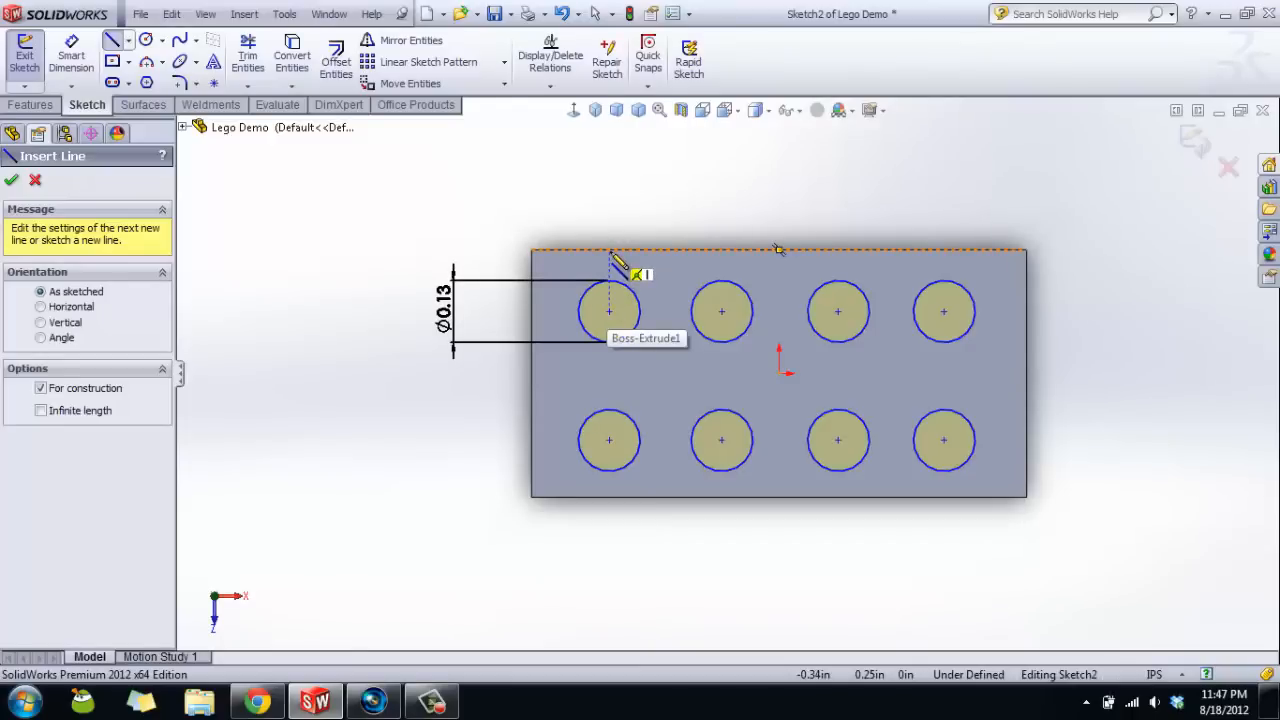
pyautogui.click(610, 251)
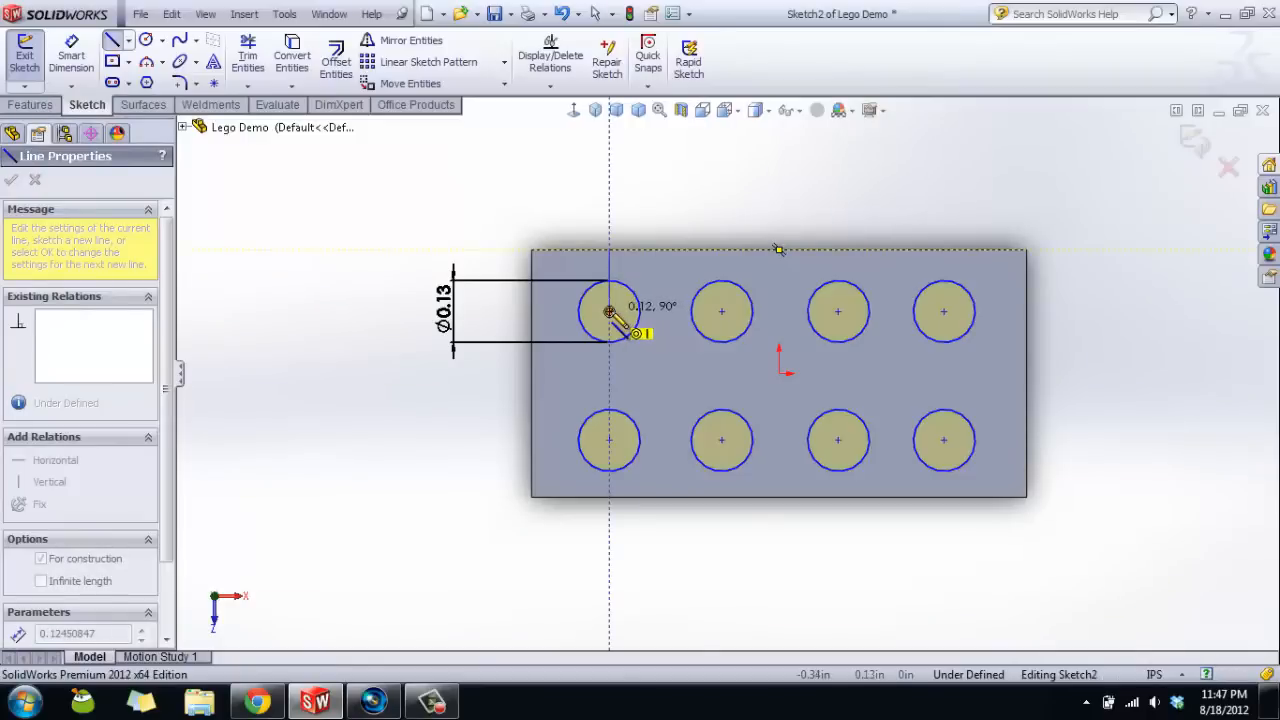
pyautogui.click(609, 440)
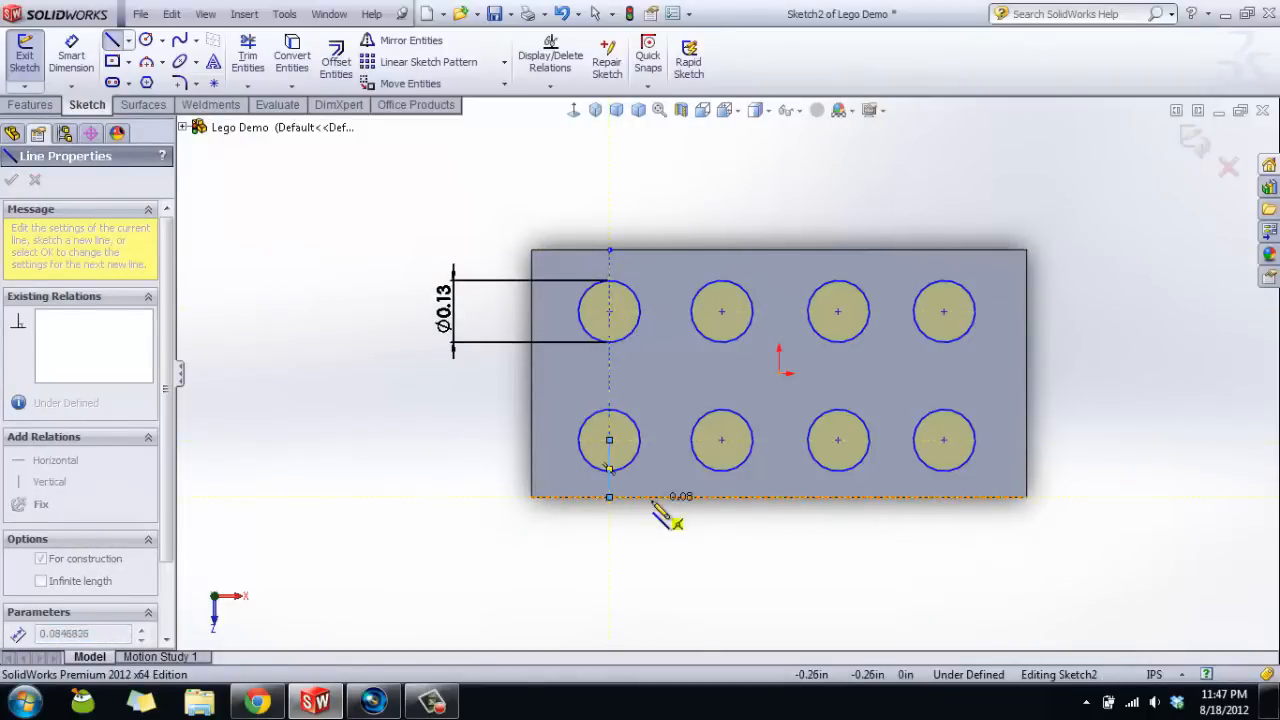
pyautogui.click(610, 497)
pyautogui.press('Escape')
# - Apply an Equal relation to the three vertical construction lines through the leftmost column of circles
pyautogui.click(610, 295)
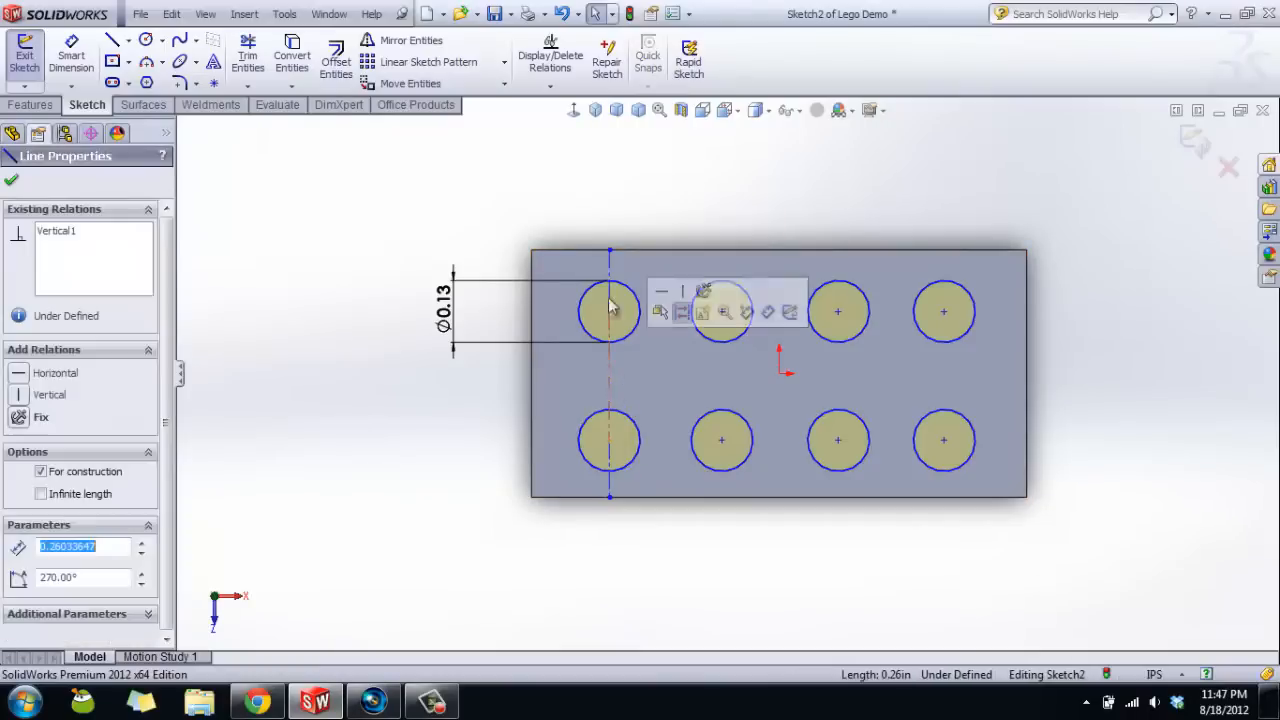
pyautogui.keyDown('ctrl'); pyautogui.click(609, 468); pyautogui.keyUp('ctrl')
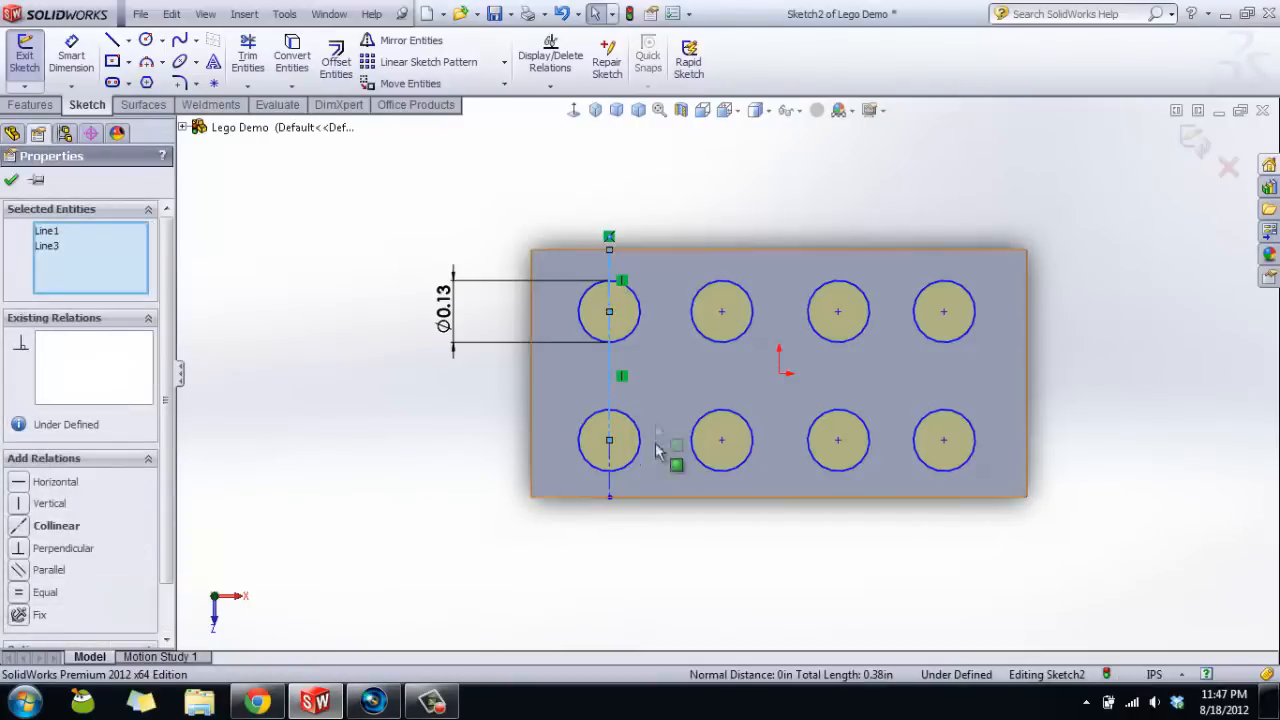
pyautogui.keyDown('ctrl'); pyautogui.click(613, 490); pyautogui.keyUp('ctrl')
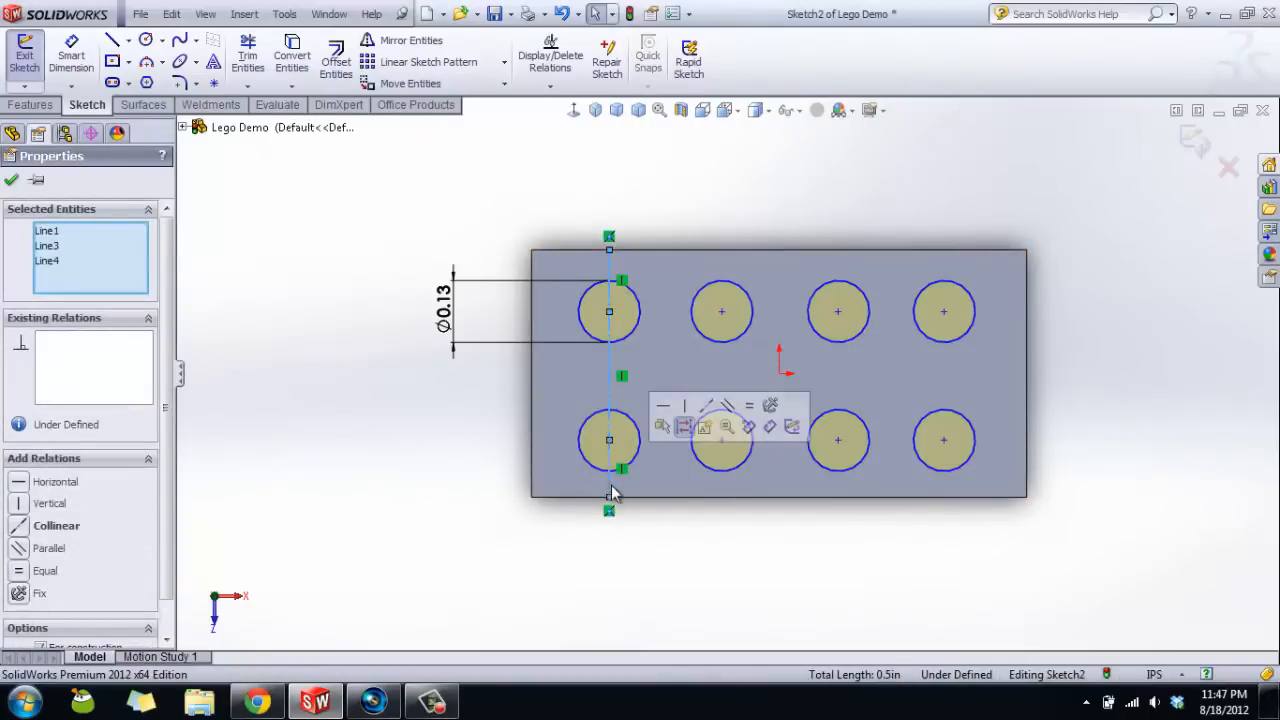
pyautogui.click(751, 407)
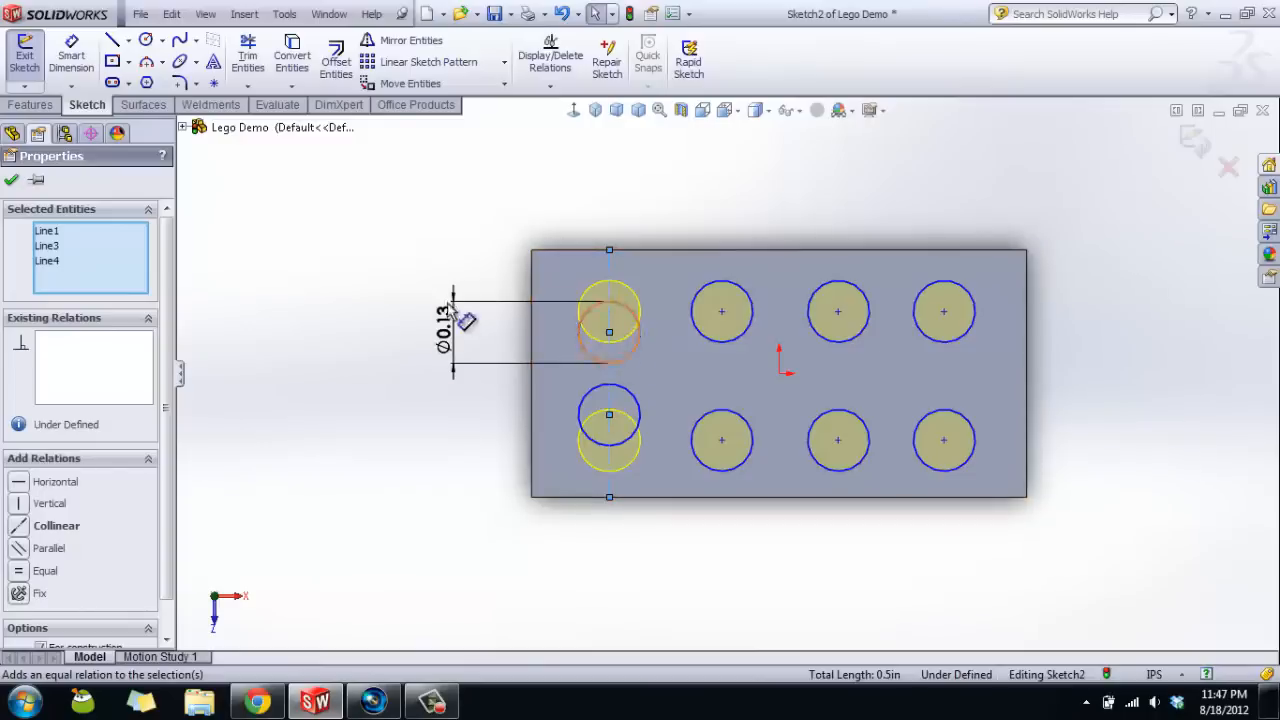
pyautogui.click(394, 183)
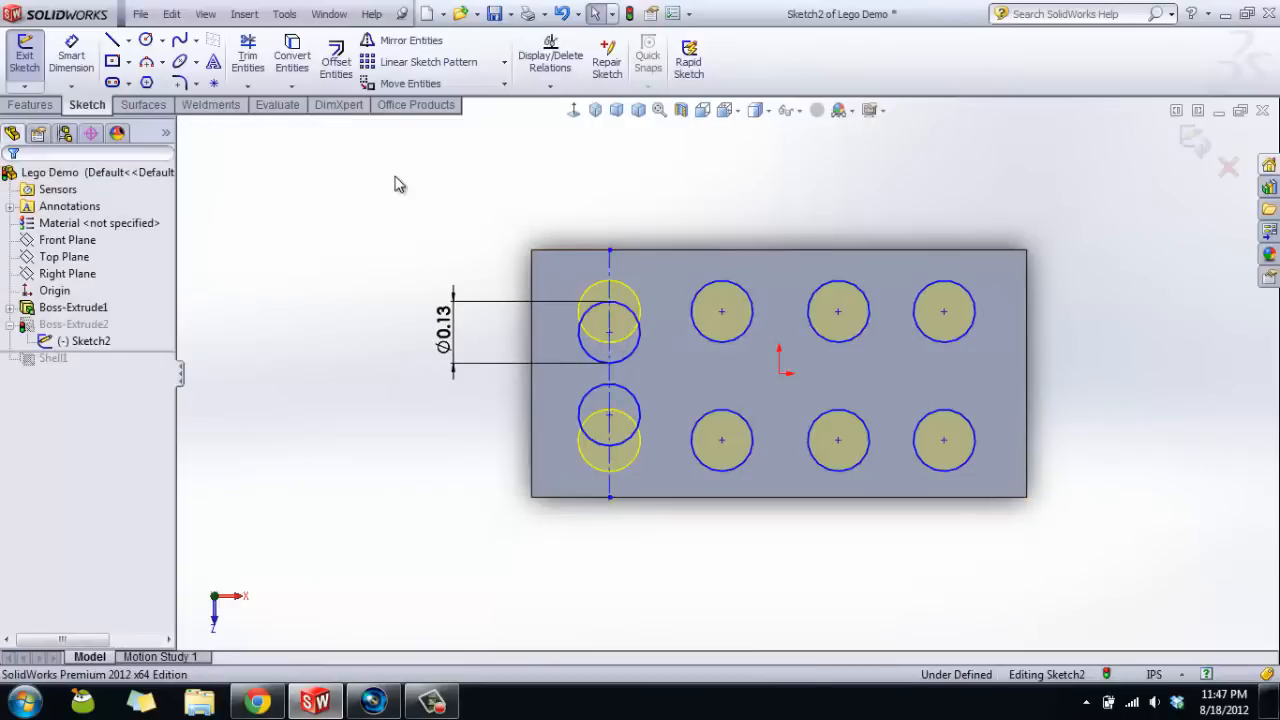
# - Add a Horizontal relation between the centres of the four circles in the upper row
pyautogui.click(610, 333)
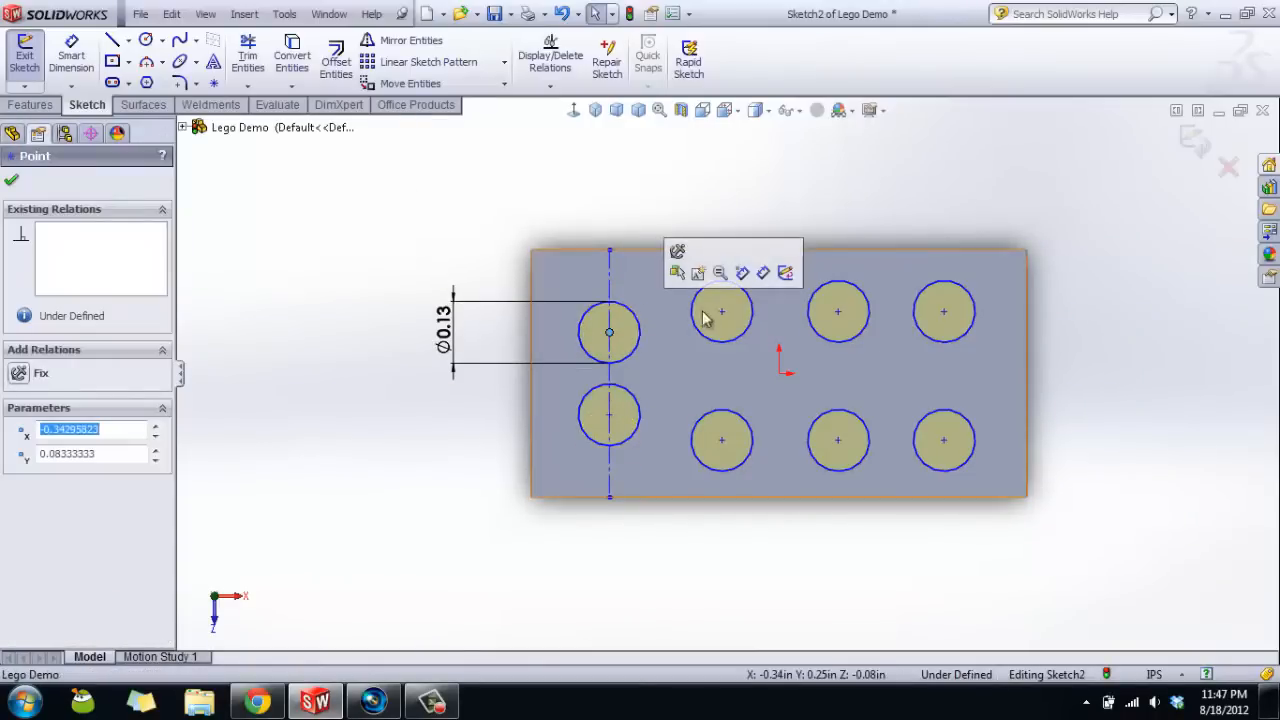
pyautogui.keyDown('ctrl'); pyautogui.click(721, 311); pyautogui.keyUp('ctrl')
pyautogui.keyDown('ctrl'); pyautogui.click(839, 312); pyautogui.keyUp('ctrl')
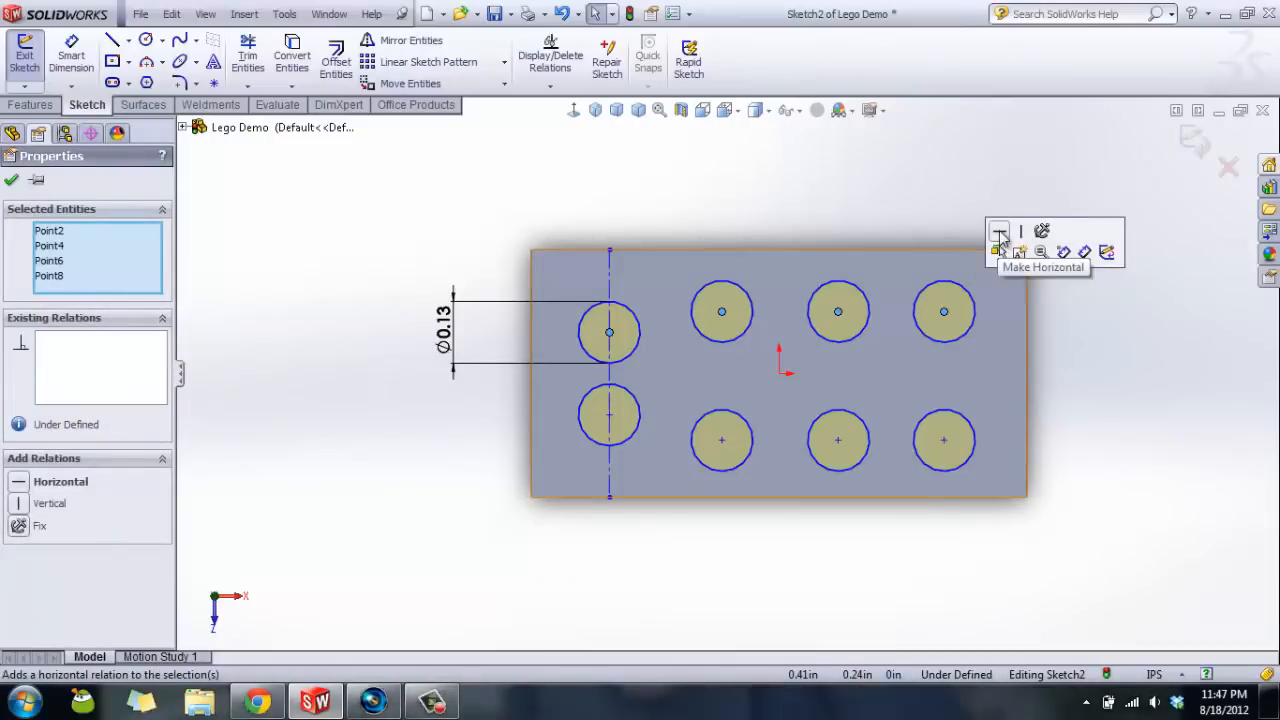
pyautogui.click(999, 233)
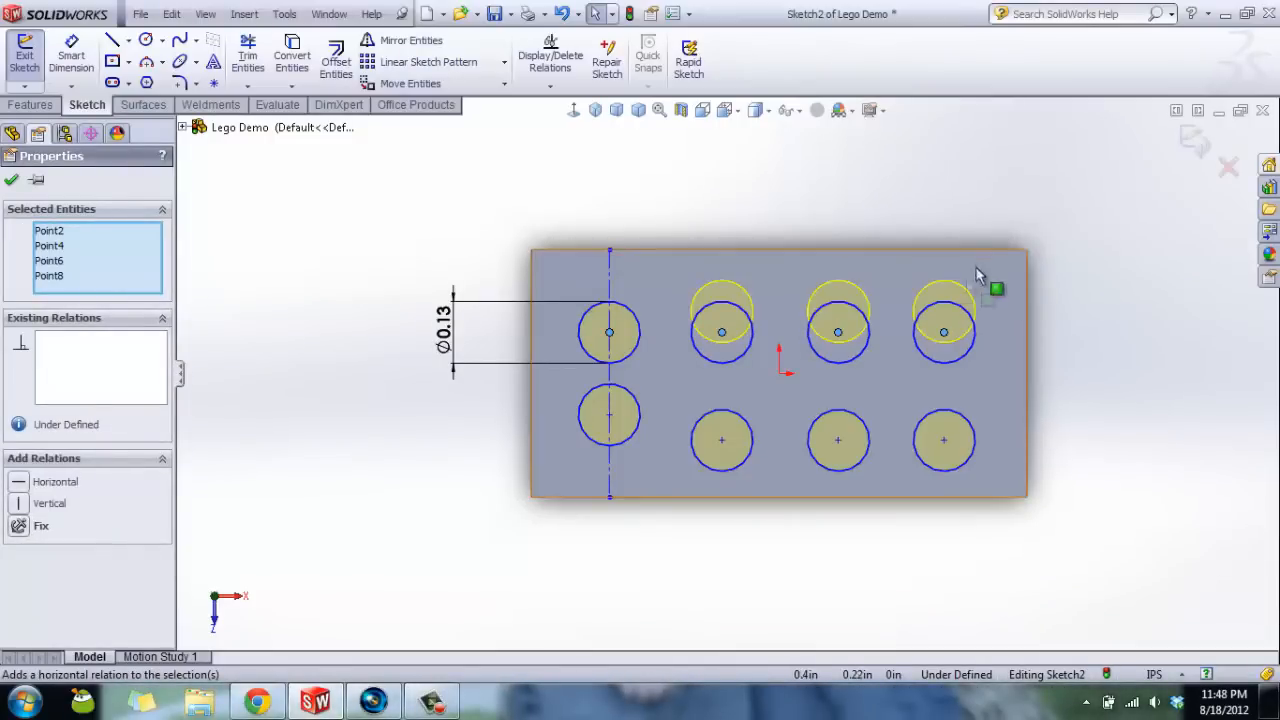
pyautogui.click(729, 182)
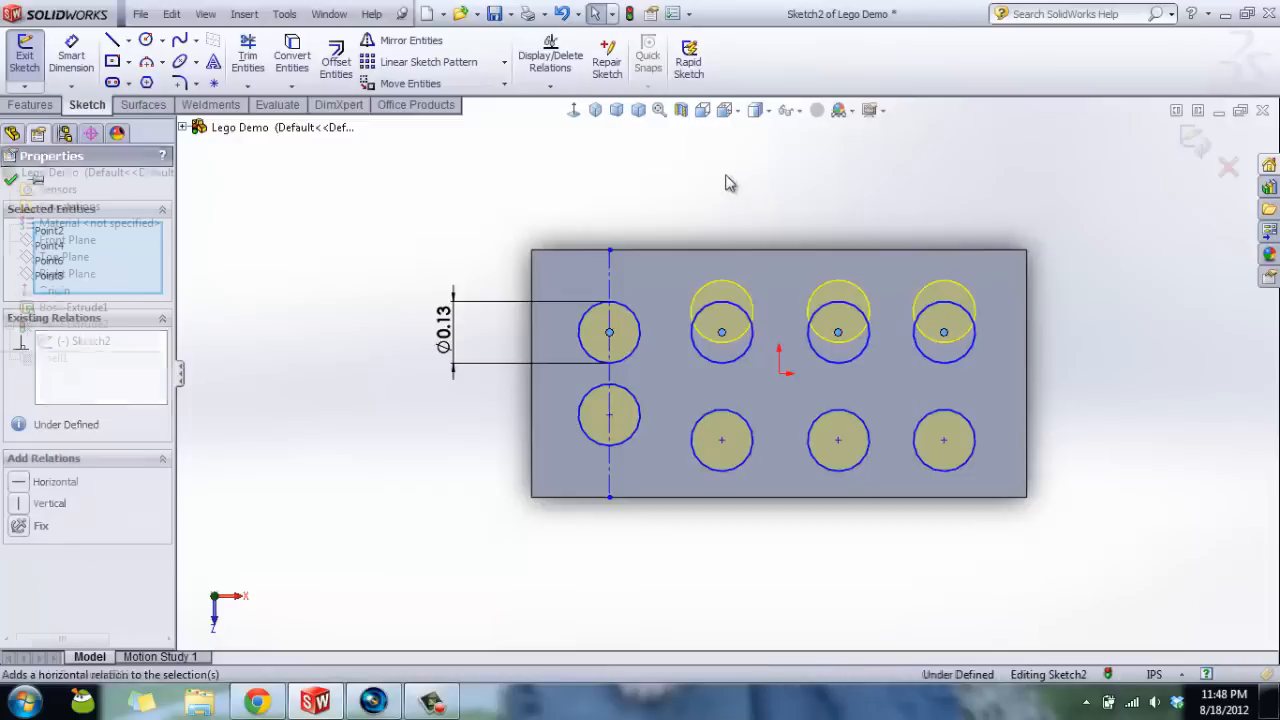
# - Add a Horizontal relation between the centres of the four circles in the lower row
pyautogui.click(610, 415)
pyautogui.keyDown('ctrl'); pyautogui.click(722, 440); pyautogui.keyUp('ctrl')
pyautogui.keyDown('ctrl'); pyautogui.click(838, 440); pyautogui.keyUp('ctrl')
pyautogui.keyDown('ctrl'); pyautogui.click(944, 440); pyautogui.keyUp('ctrl')
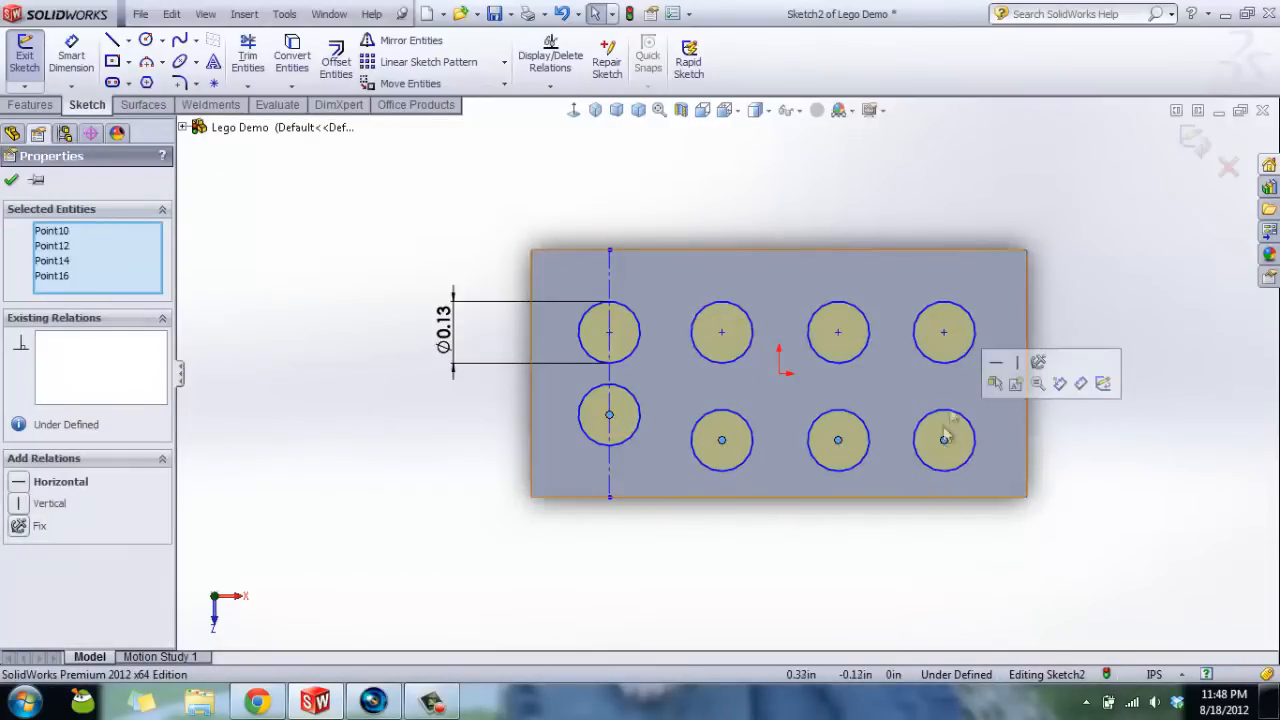
pyautogui.click(998, 366)
pyautogui.click(711, 171)
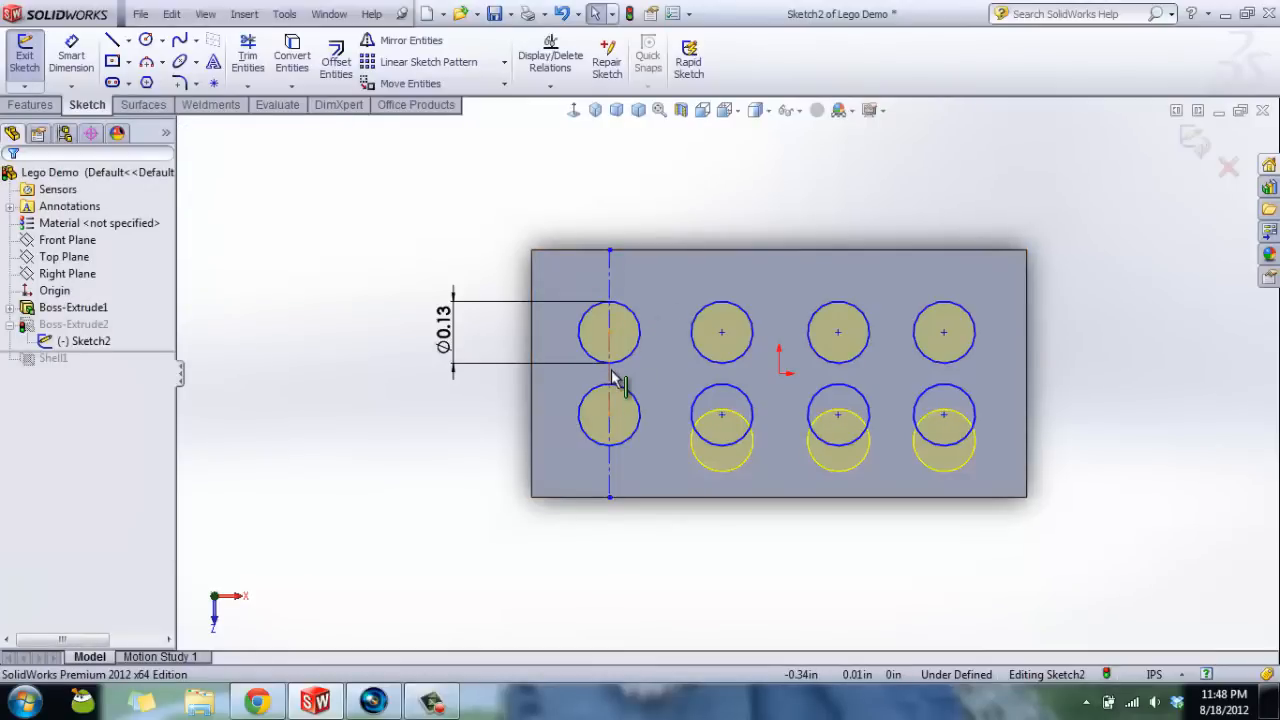
# - Draw a horizontal chain of five lines from the brick's left edge through the four upper-row circle centres to its right edge
pyautogui.click(113, 42)
pyautogui.click(532, 332)
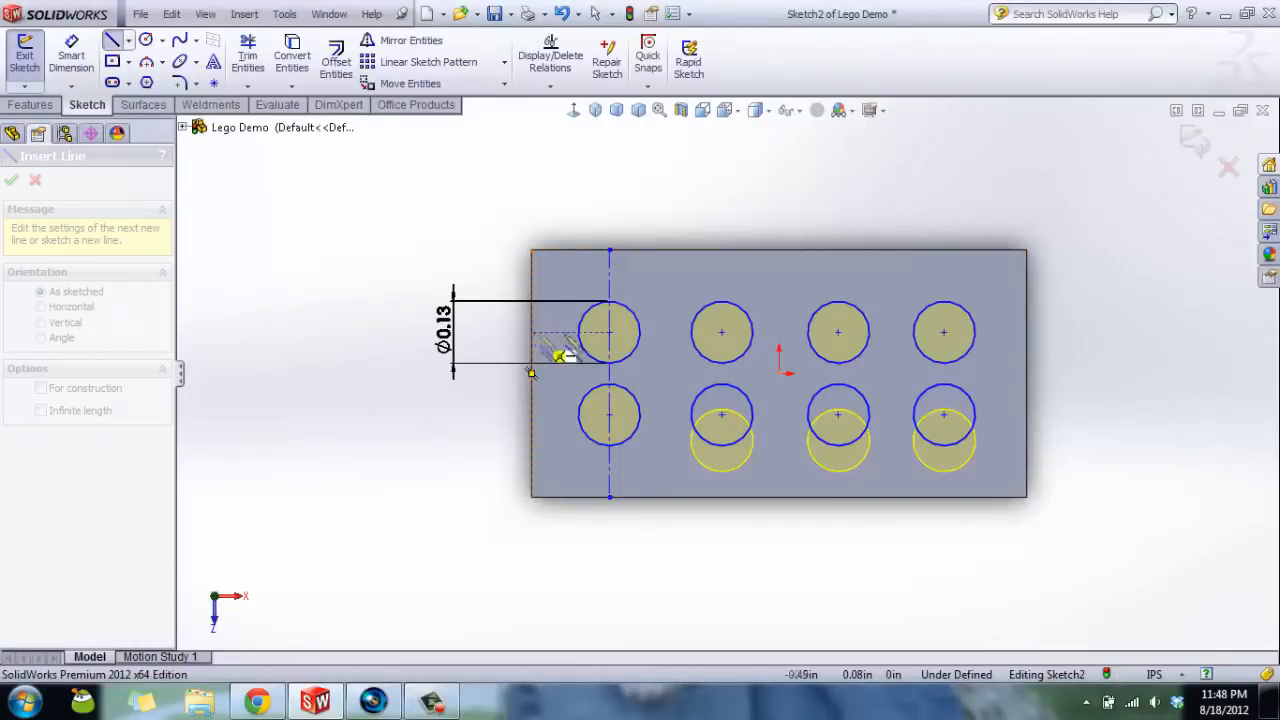
pyautogui.click(609, 332)
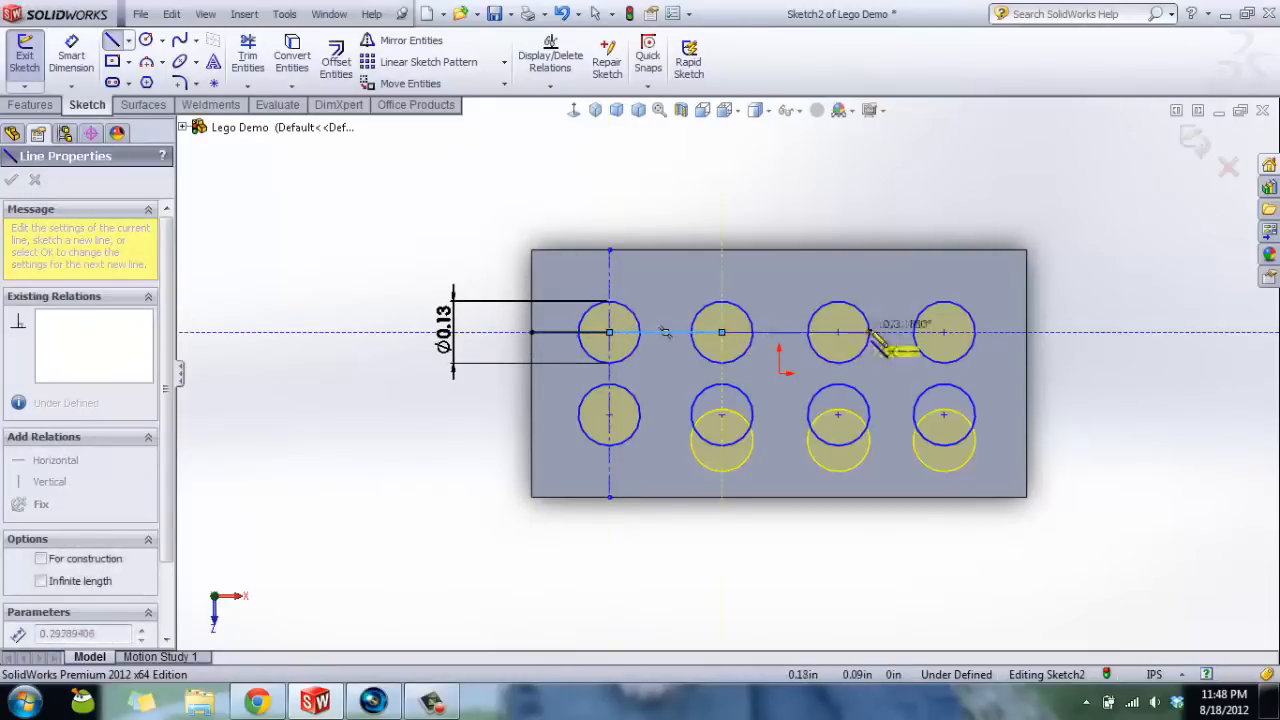
pyautogui.click(838, 332)
pyautogui.click(944, 332)
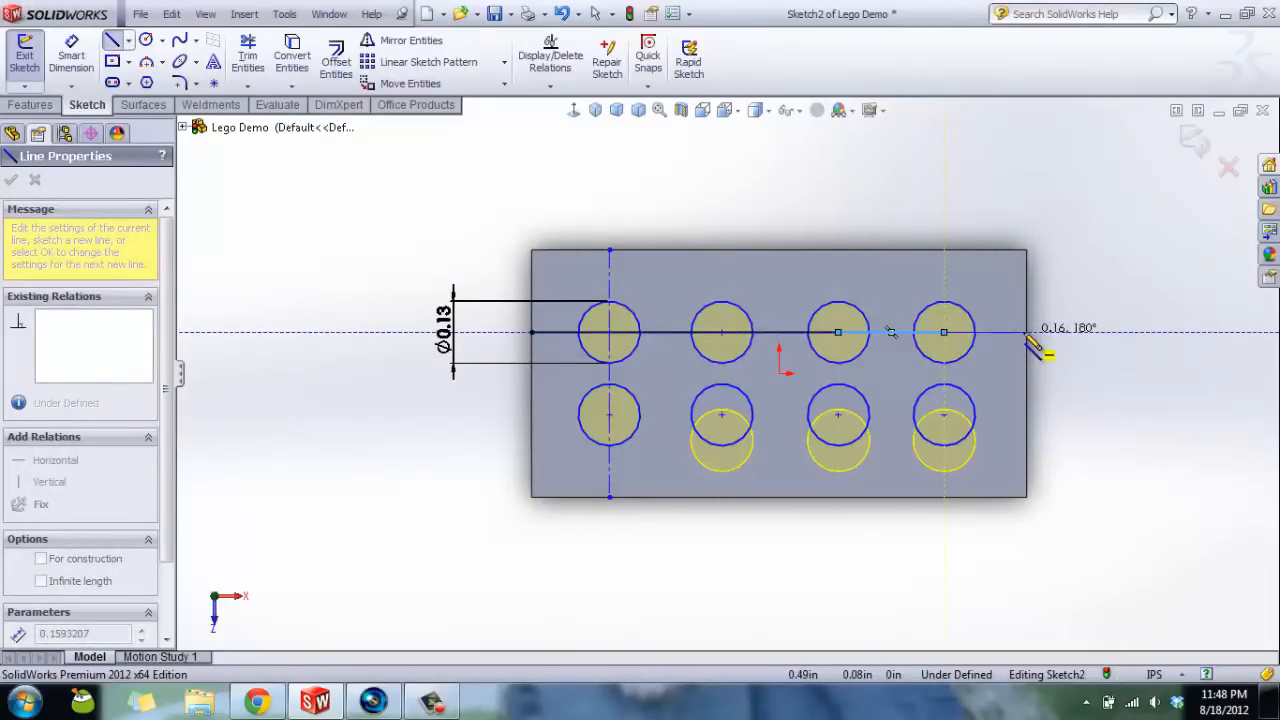
pyautogui.doubleClick(1027, 332)
pyautogui.press('Escape')
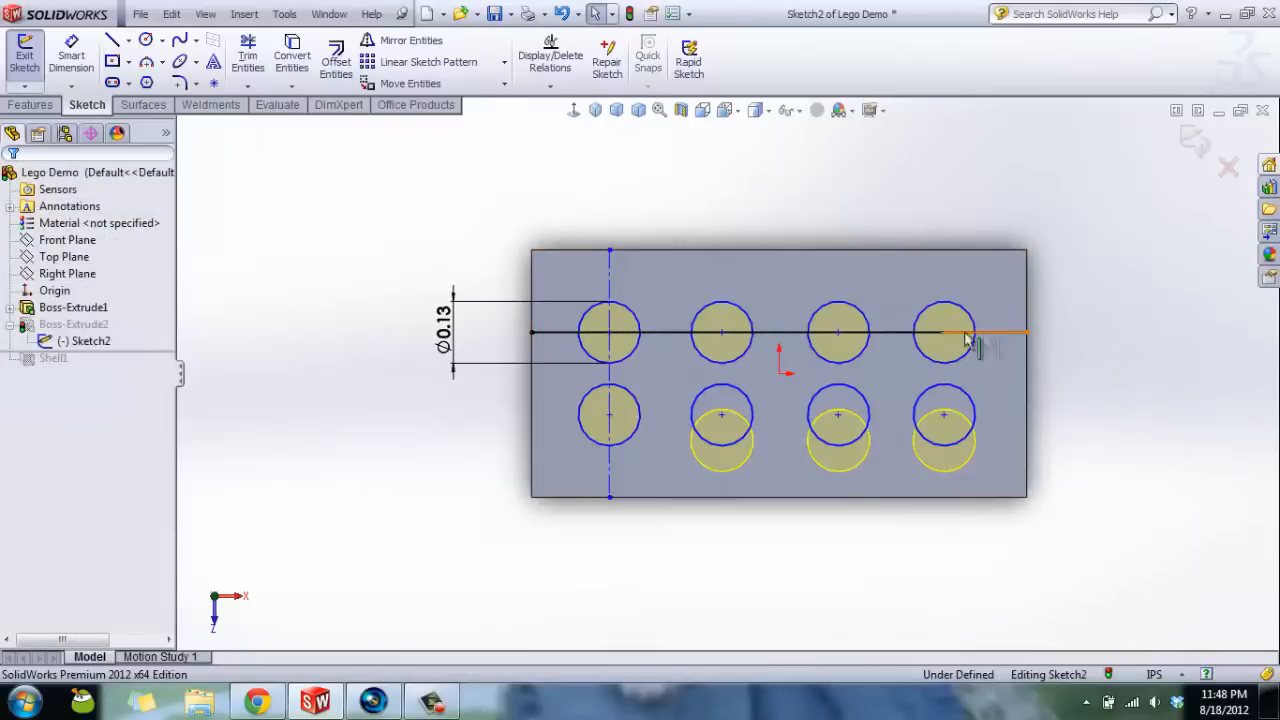
# - Convert the five horizontal line segments to construction geometry and make them equal in length
pyautogui.click(975, 332)
pyautogui.keyDown('ctrl'); pyautogui.click(905, 332); pyautogui.keyUp('ctrl')
pyautogui.keyDown('ctrl'); pyautogui.click(795, 332); pyautogui.keyUp('ctrl')
pyautogui.keyDown('ctrl'); pyautogui.click(690, 334); pyautogui.keyUp('ctrl')
pyautogui.keyDown('ctrl'); pyautogui.click(570, 332); pyautogui.keyUp('ctrl')
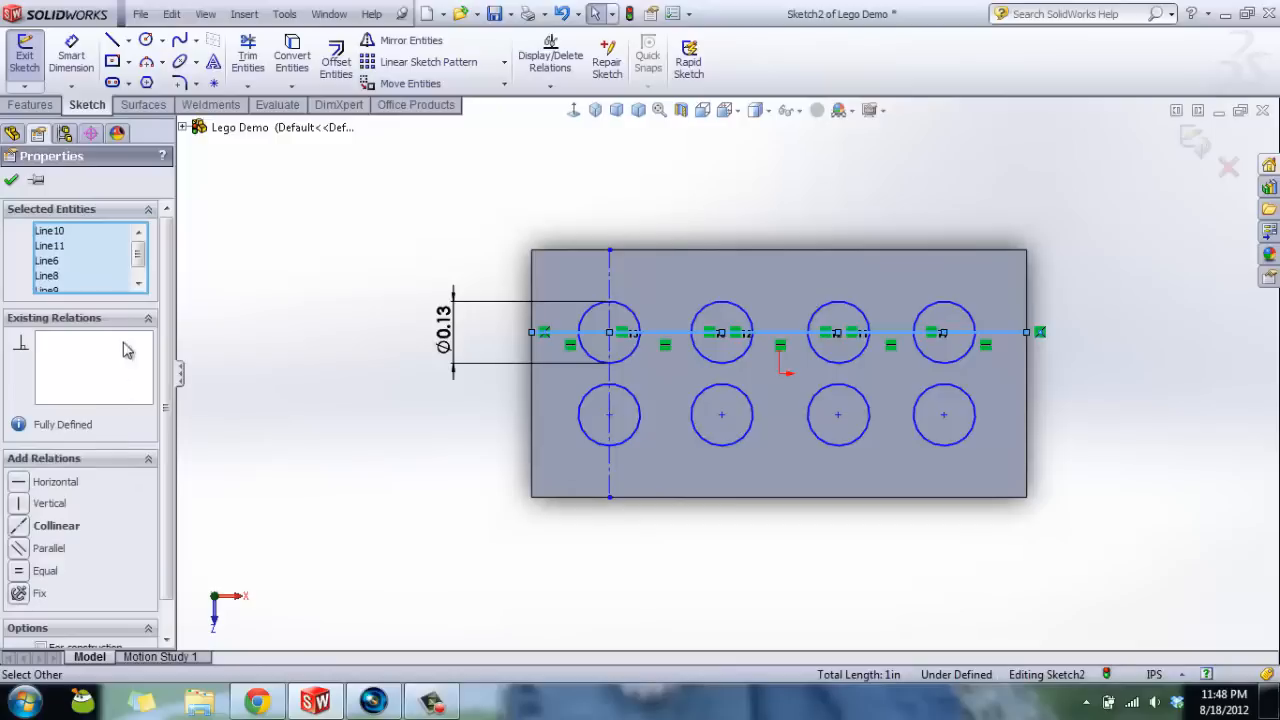
pyautogui.scroll(-1, 168, 305)
pyautogui.click(40, 612)
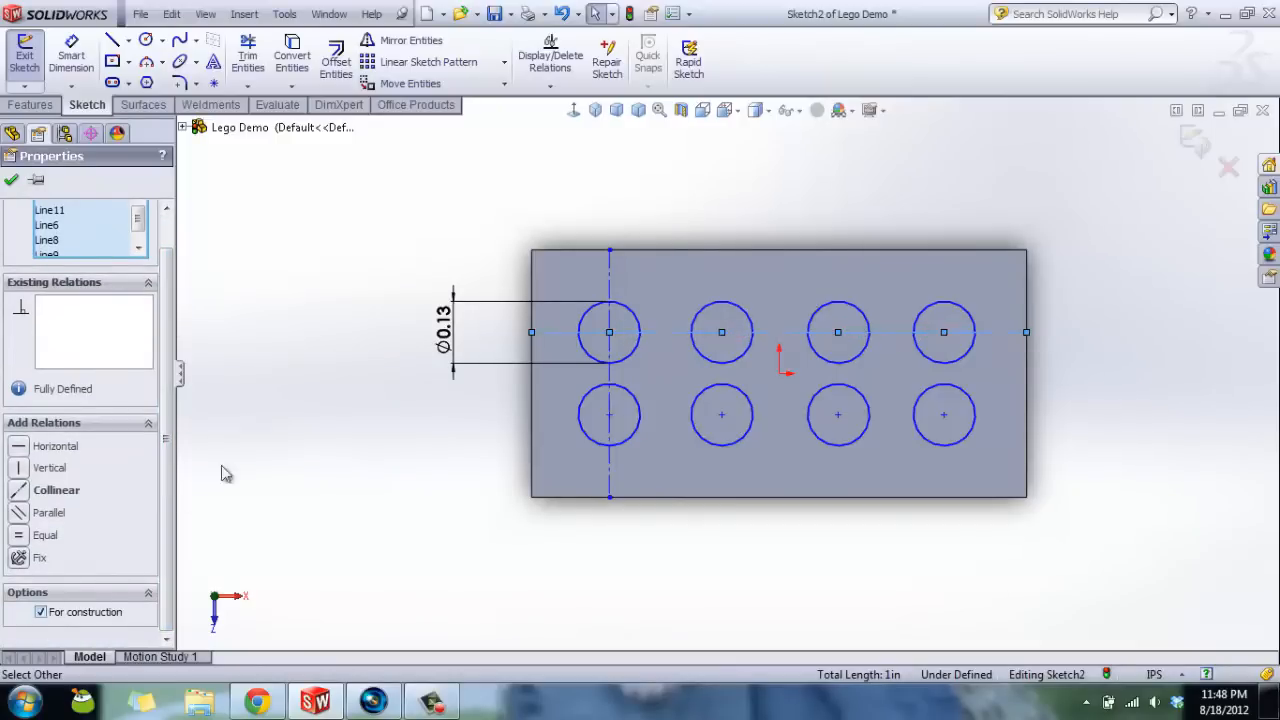
pyautogui.click(20, 540)
pyautogui.click(16, 181)
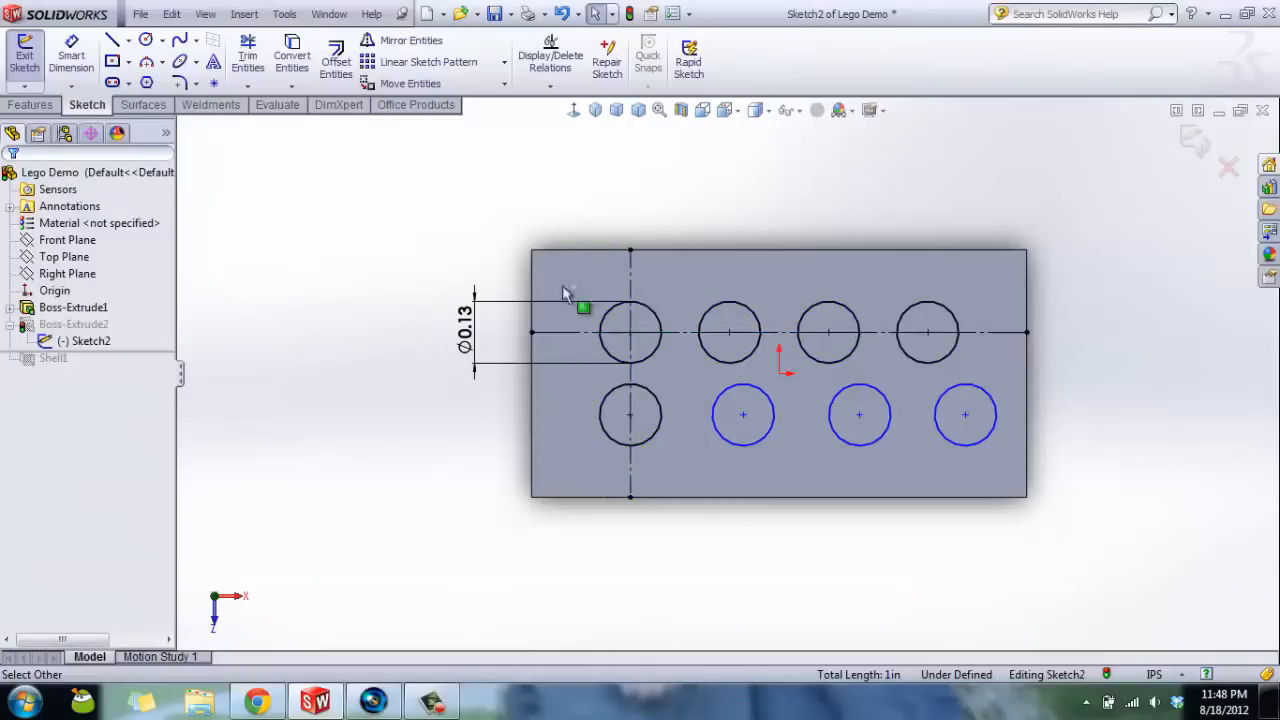
# - Add Vertical relations between the upper and lower circle centres in the second, third and fourth columns
pyautogui.click(743, 415)
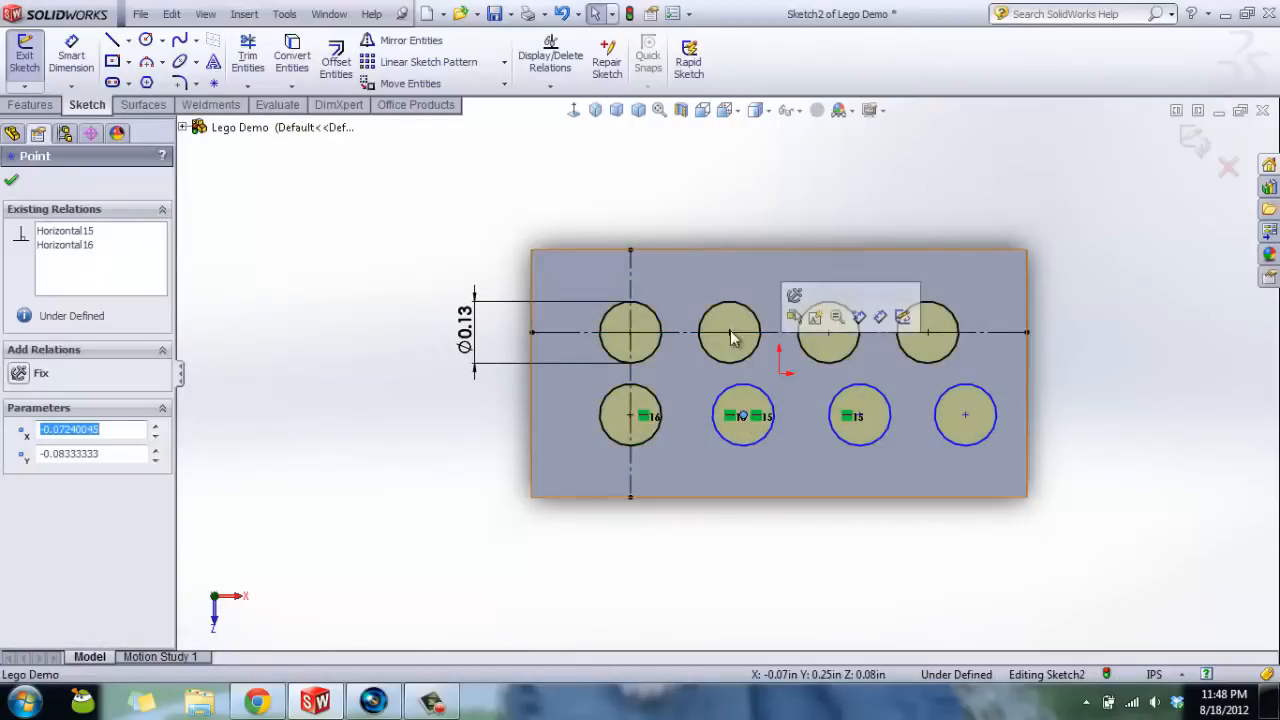
pyautogui.keyDown('ctrl'); pyautogui.click(729, 332); pyautogui.keyUp('ctrl')
pyautogui.click(805, 272)
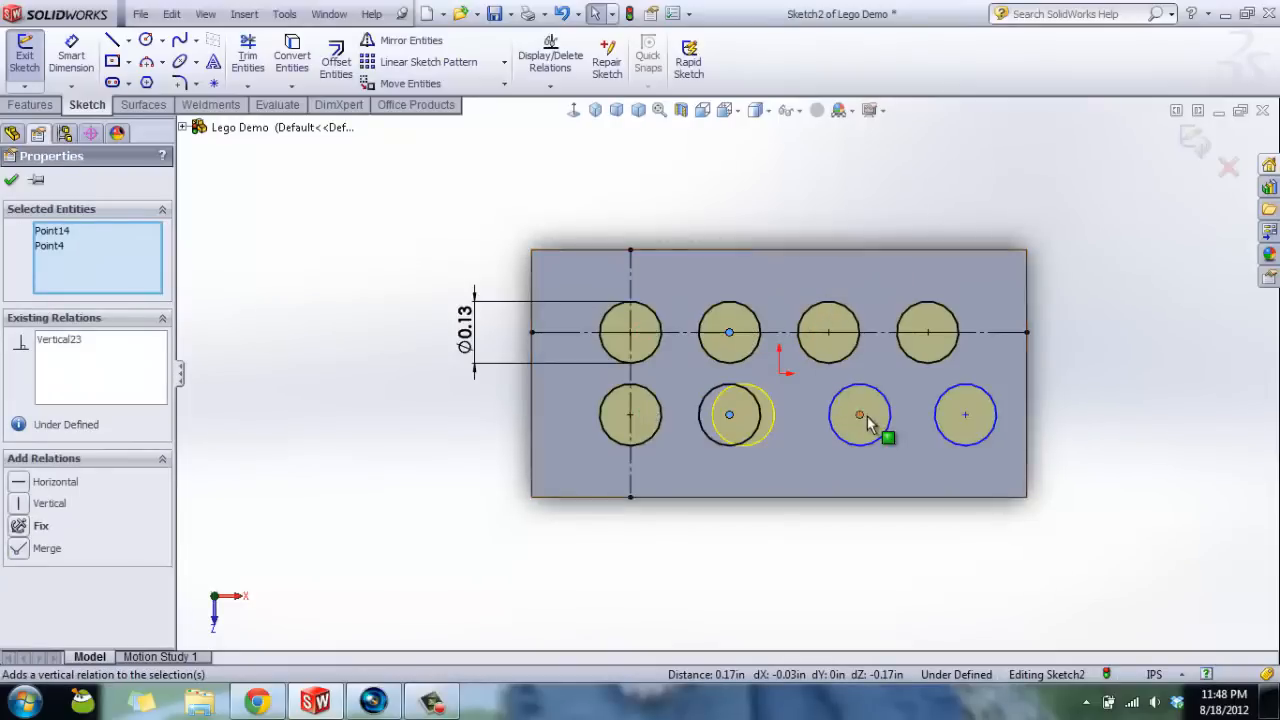
pyautogui.click(860, 415)
pyautogui.keyDown('ctrl'); pyautogui.click(828, 332); pyautogui.keyUp('ctrl')
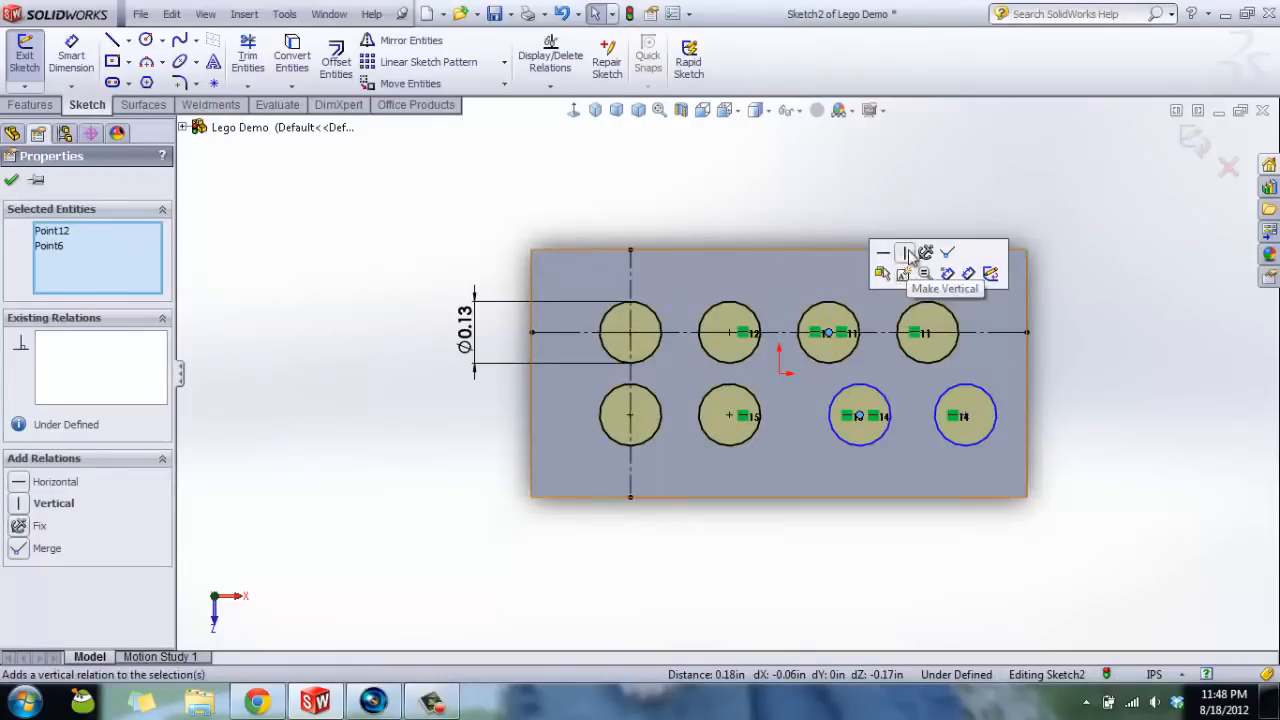
pyautogui.click(910, 264)
pyautogui.click(965, 415)
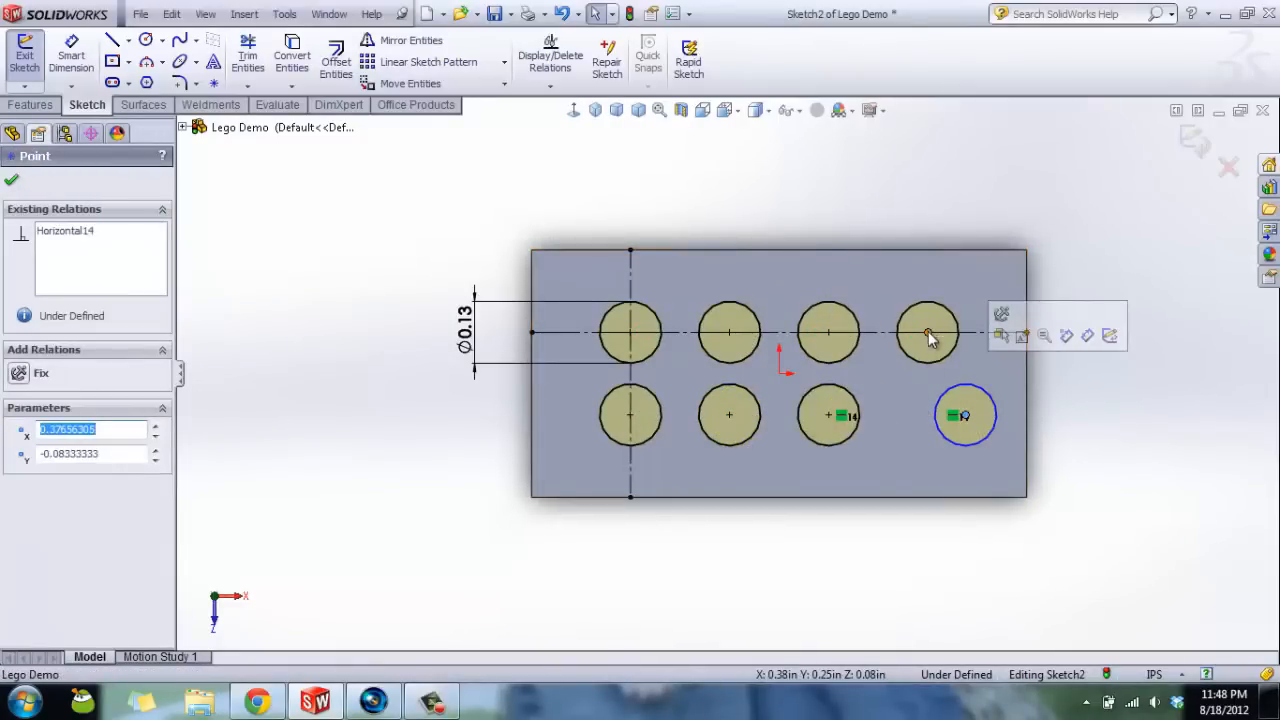
pyautogui.keyDown('ctrl'); pyautogui.click(928, 332); pyautogui.keyUp('ctrl')
pyautogui.click(997, 255)
pyautogui.click(857, 229)
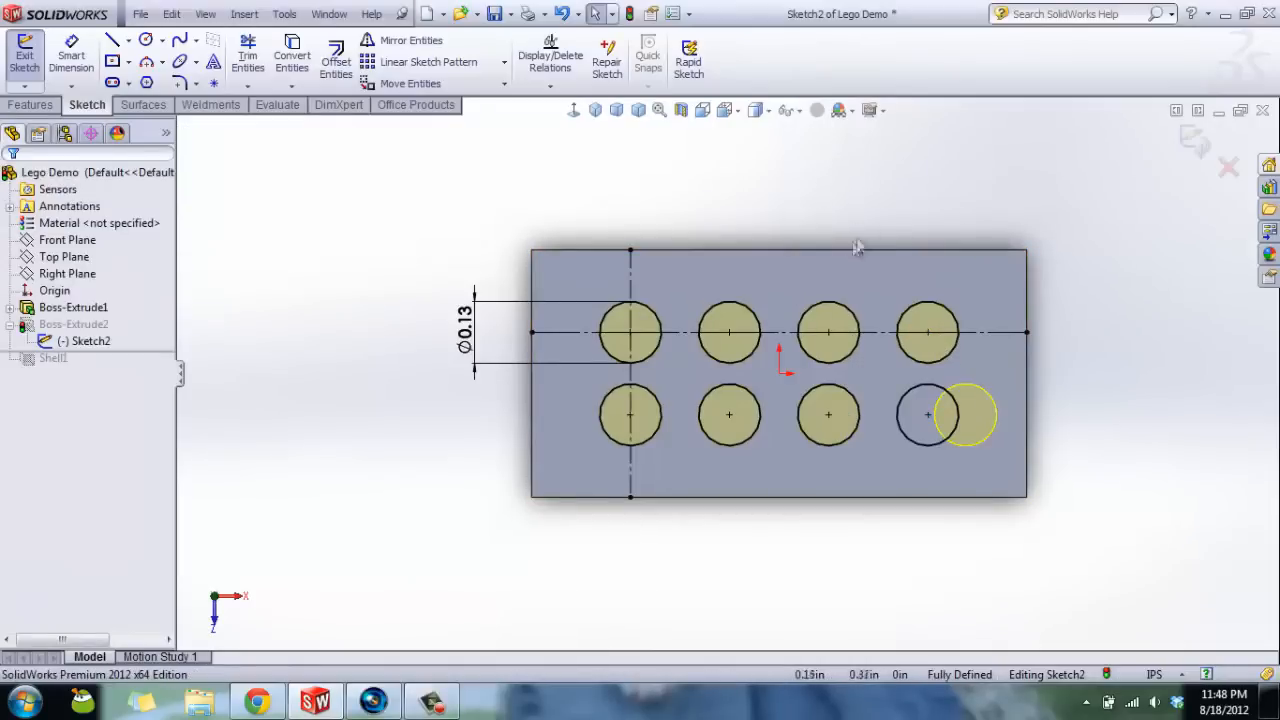
# - Delete the middle vertical construction segment between the two leftmost circle centres
pyautogui.click(631, 381)
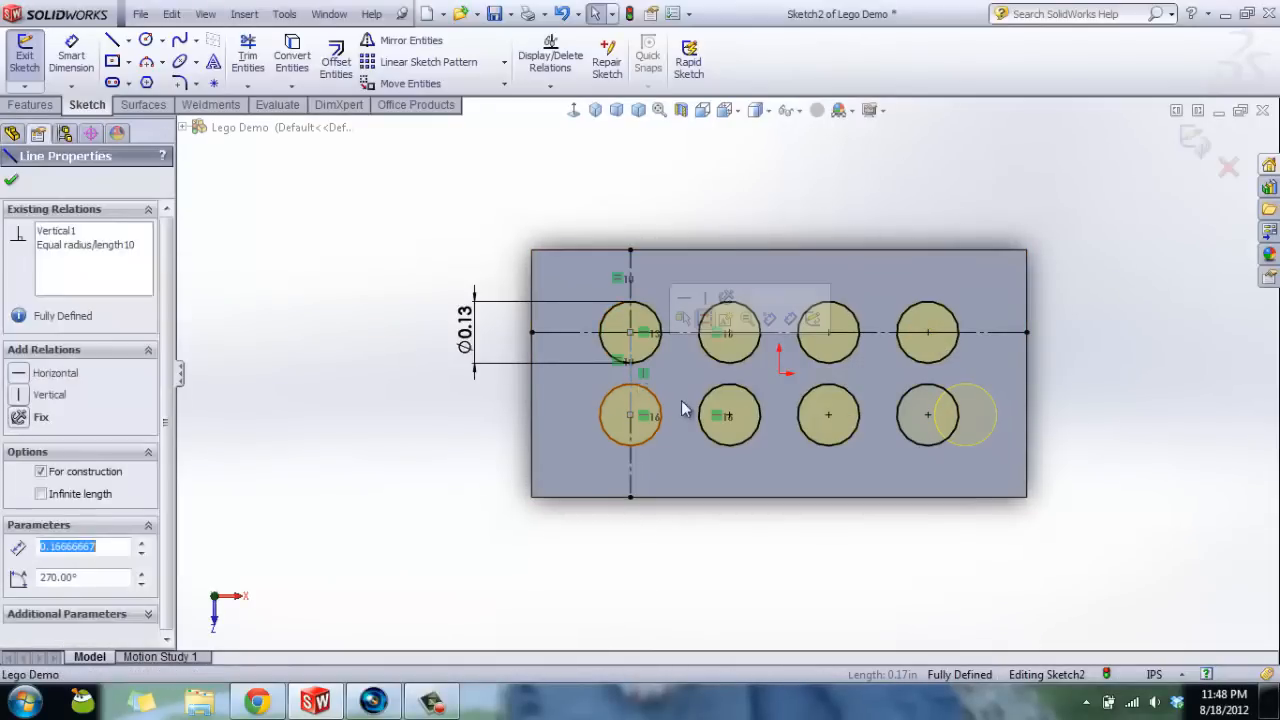
pyautogui.press('Delete')
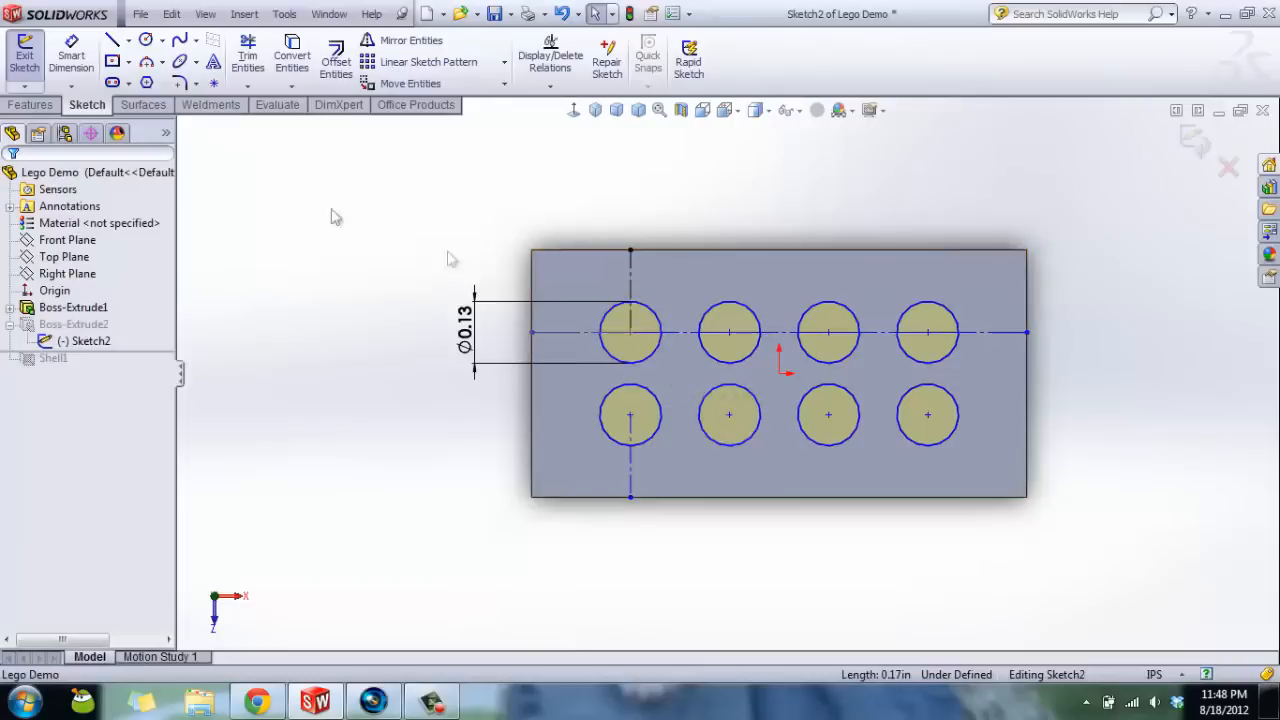
pyautogui.click(112, 40)
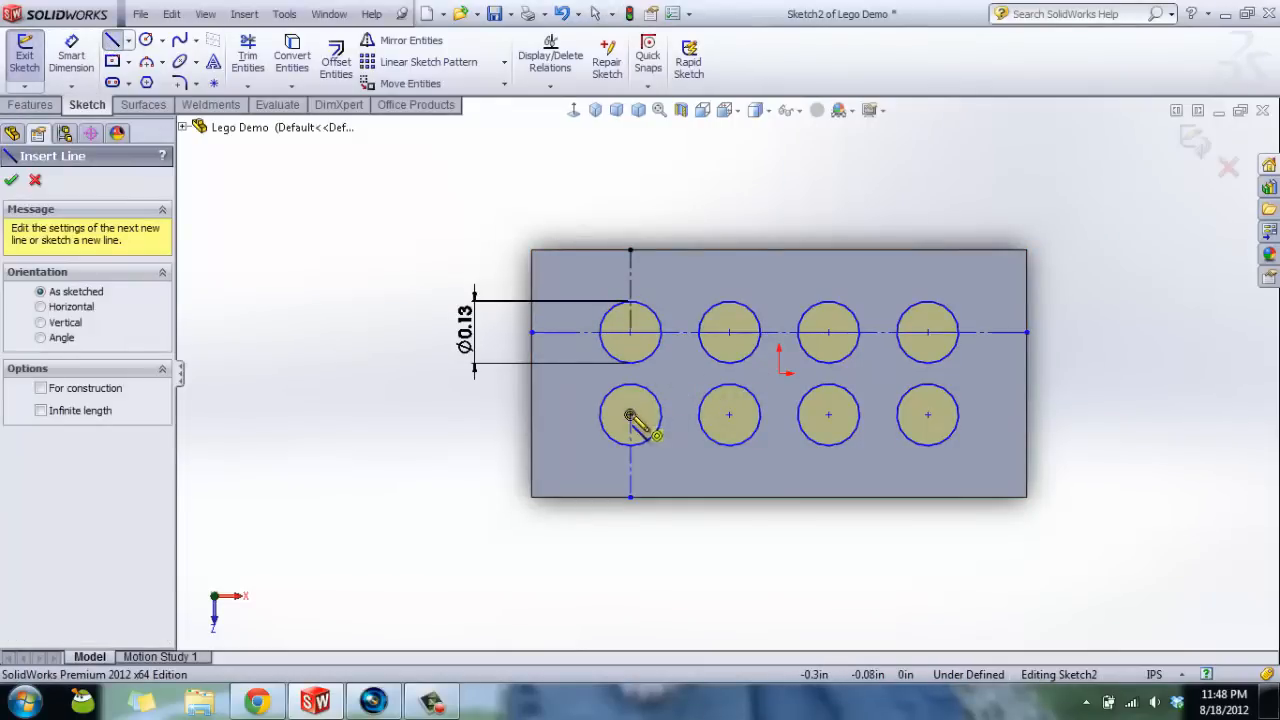
pyautogui.press('Escape')
# - Dimension the distance between the two leftmost circle centres and set it to 0.25 in
pyautogui.click(93, 79)
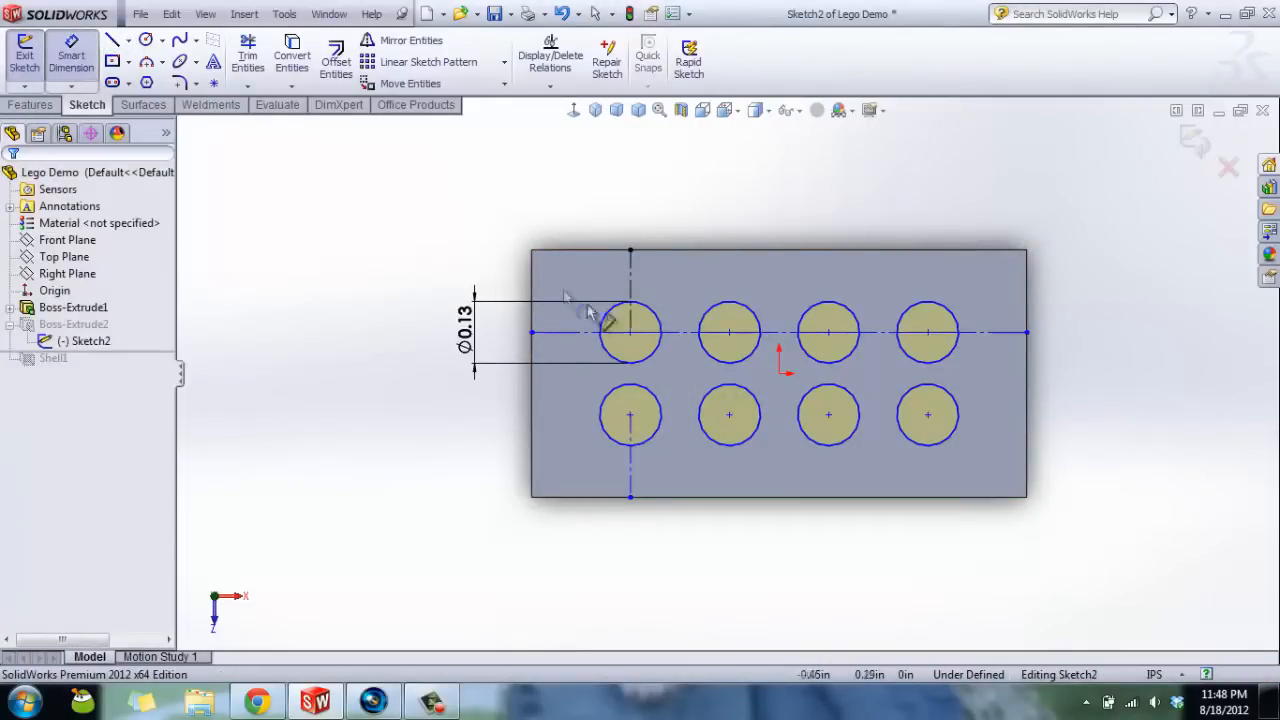
pyautogui.click(630, 332)
pyautogui.click(630, 415)
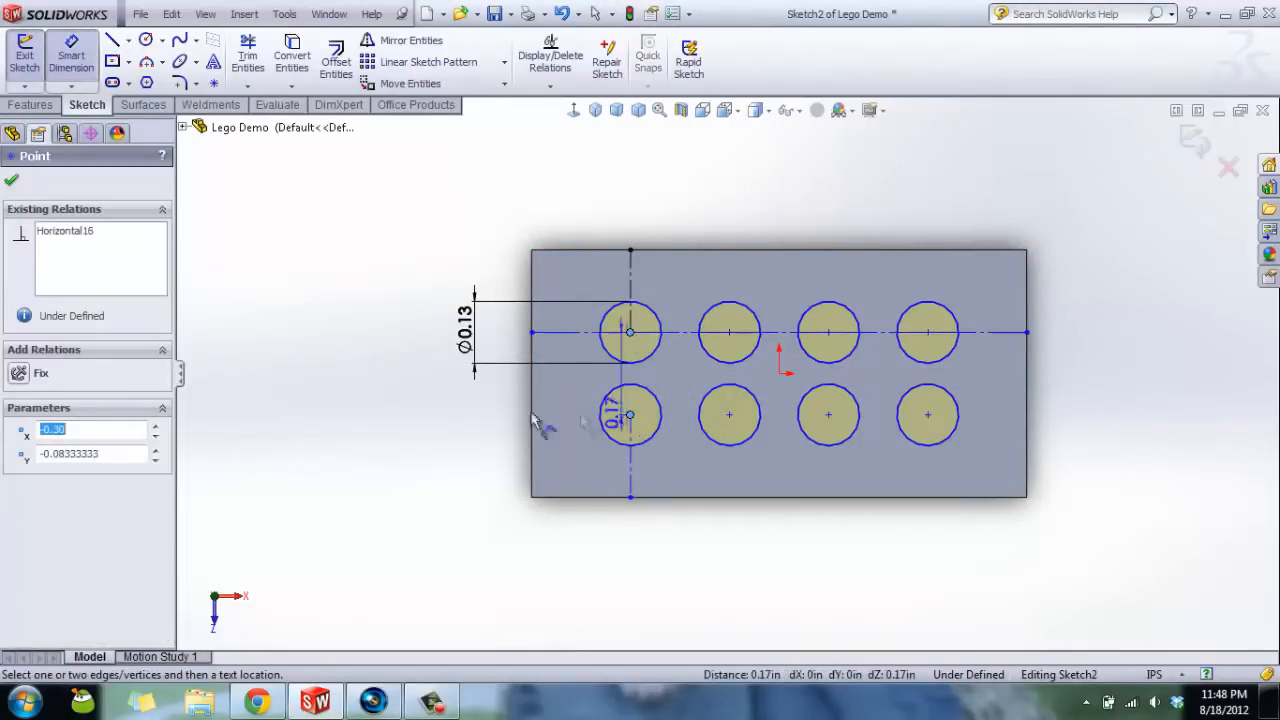
pyautogui.click(414, 366)
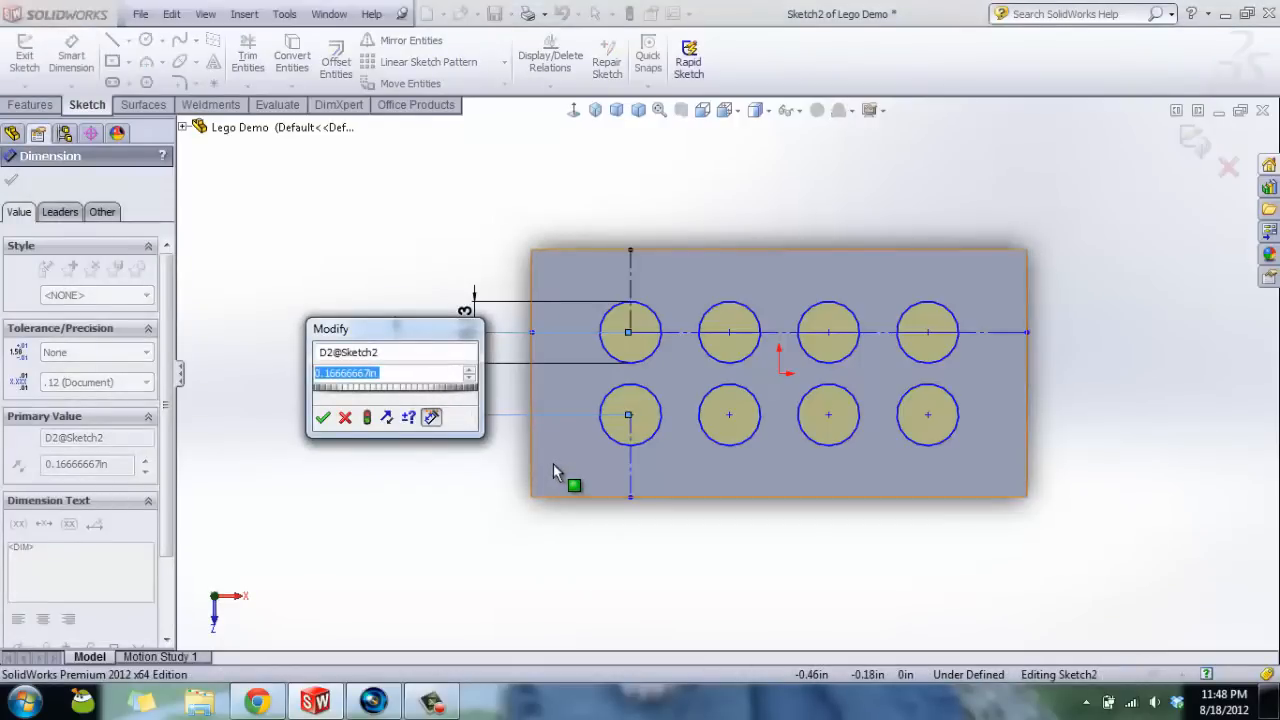
pyautogui.write('.25')
pyautogui.press('Return')
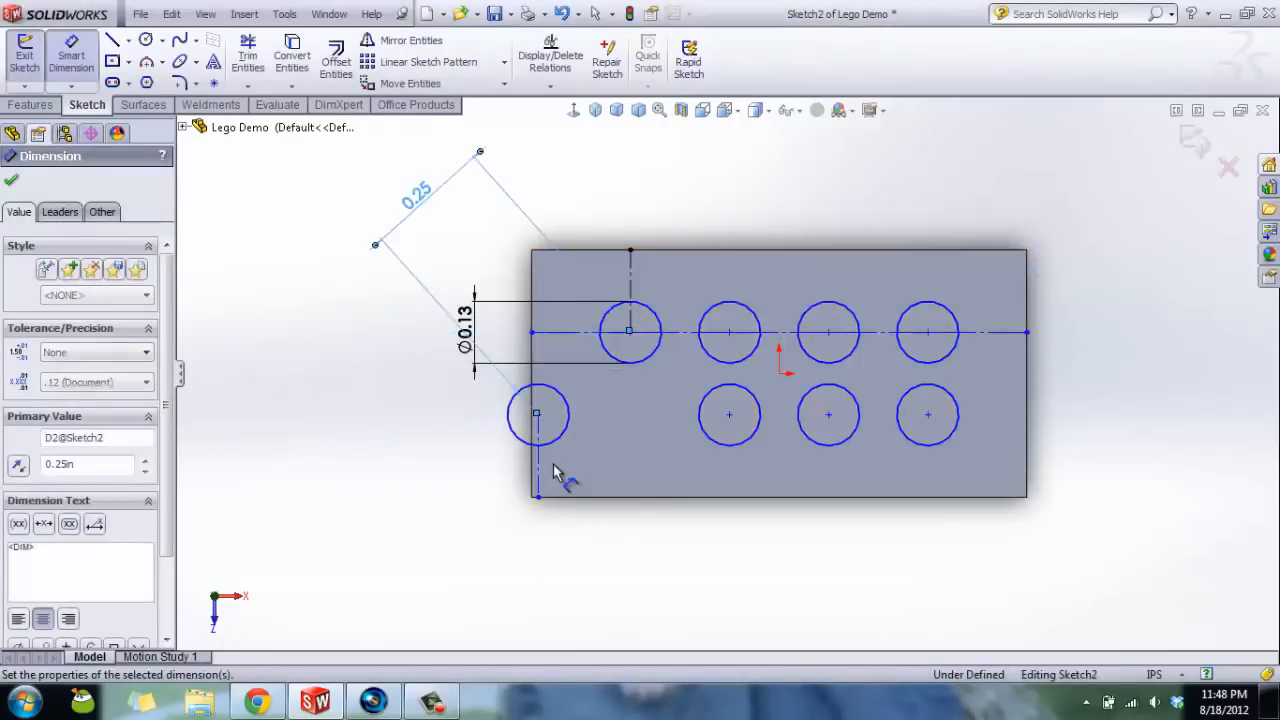
pyautogui.press('Escape')
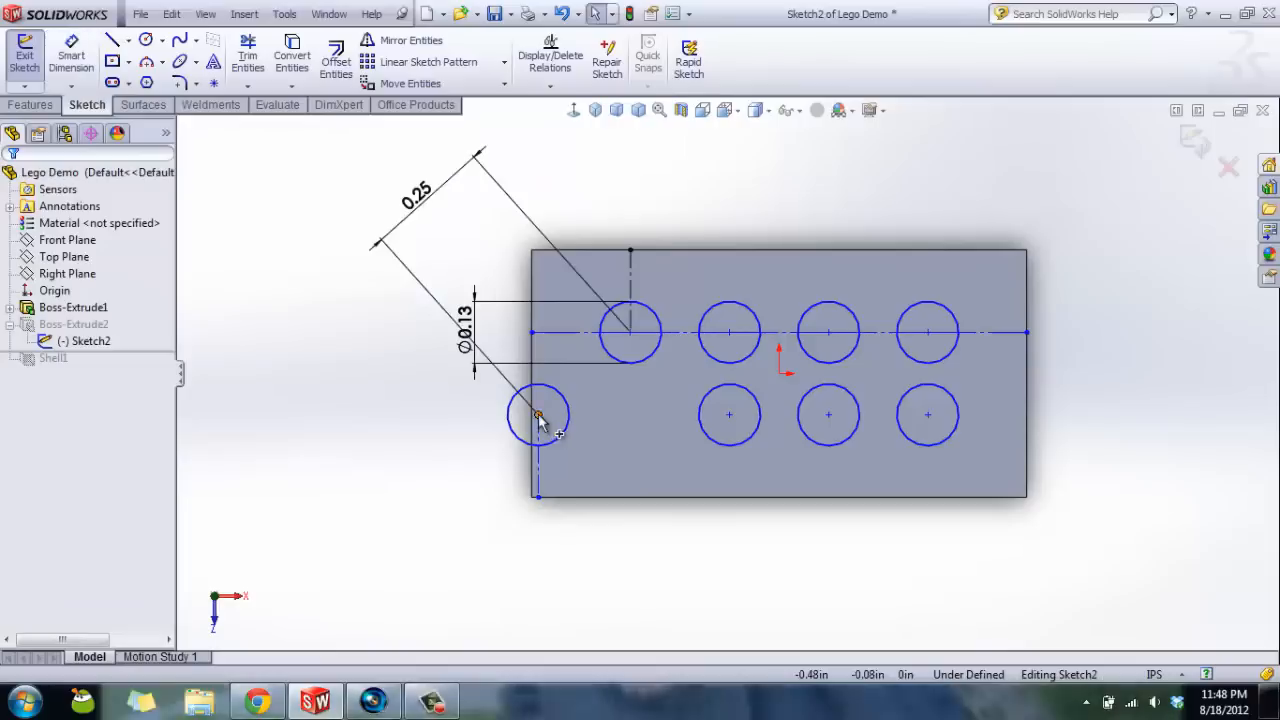
# - Add a Vertical relation between the upper and lower circle centres in the leftmost column
pyautogui.click(537, 415)
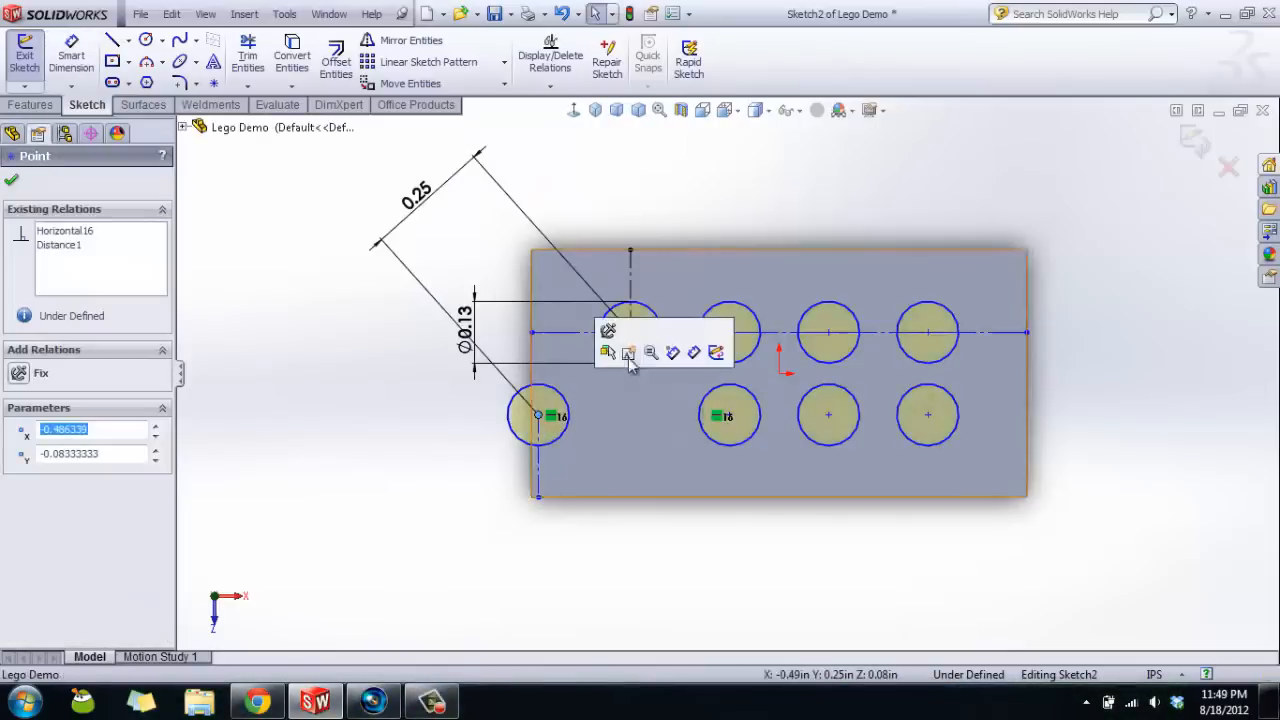
pyautogui.press('Escape')
pyautogui.click(538, 416)
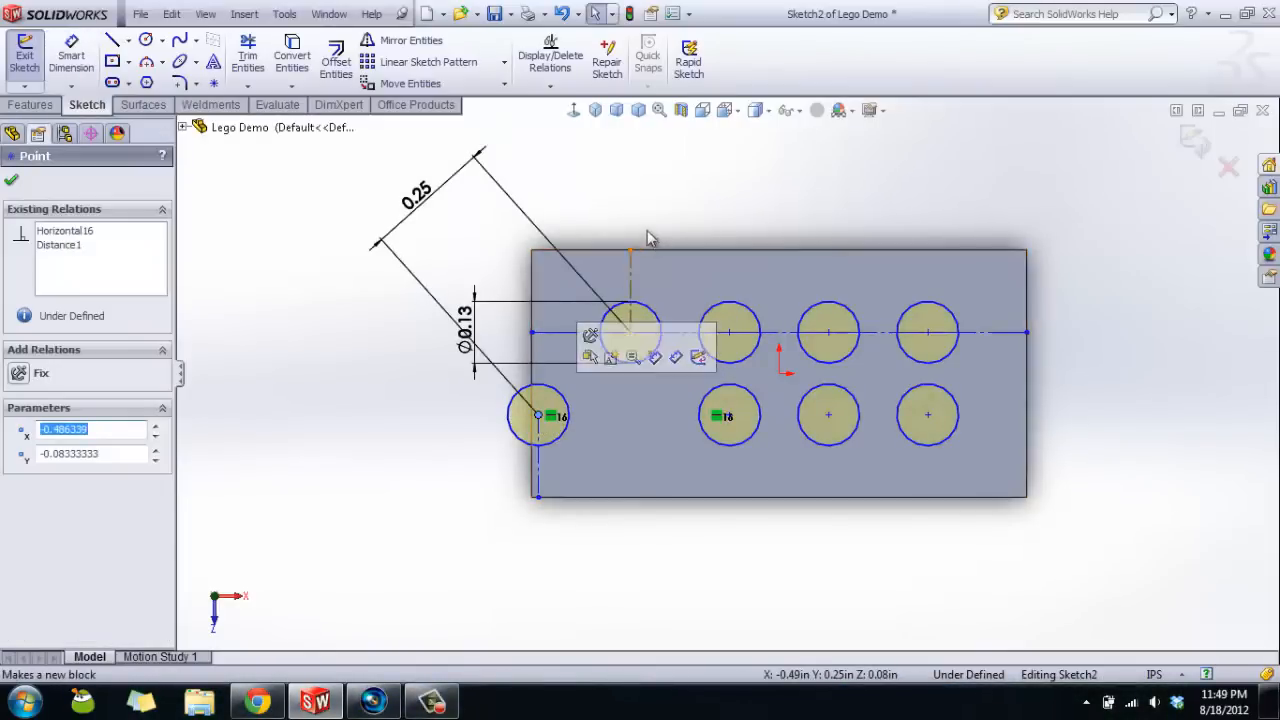
pyautogui.moveTo(621, 232); pyautogui.dragTo(650, 335, button='middle')
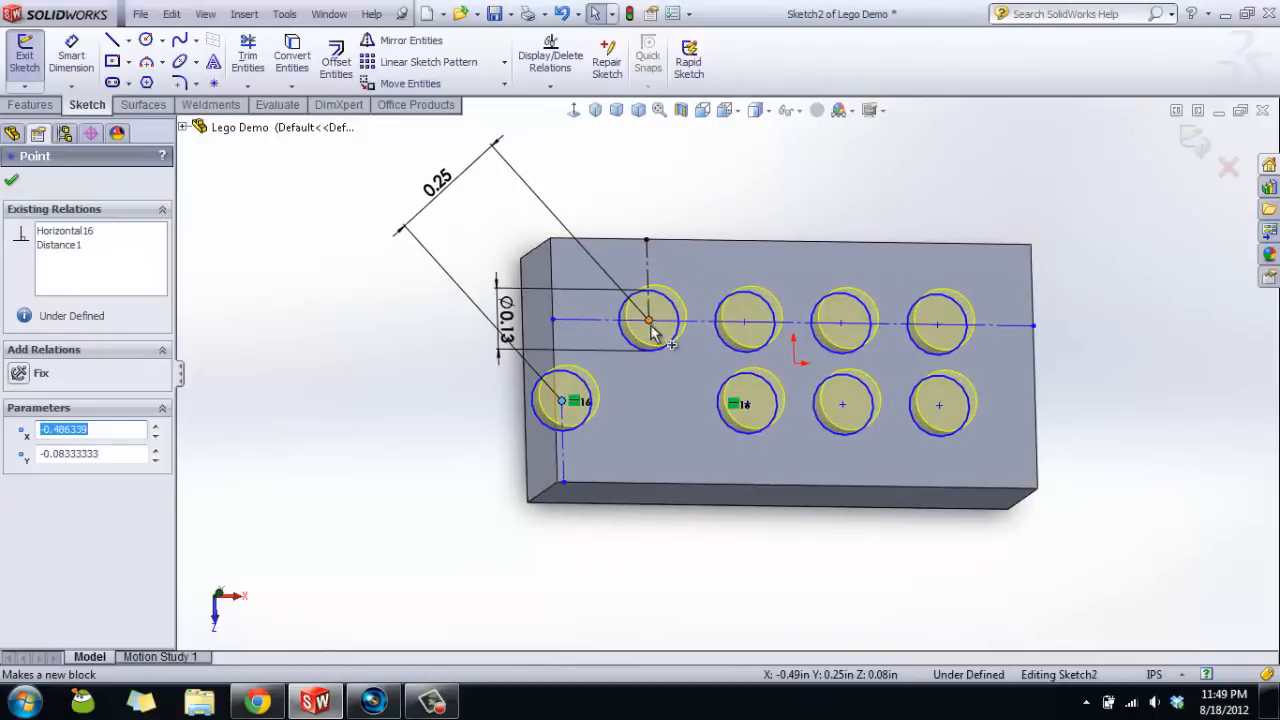
pyautogui.keyDown('ctrl'); pyautogui.click(649, 323); pyautogui.keyUp('ctrl')
pyautogui.click(740, 256)
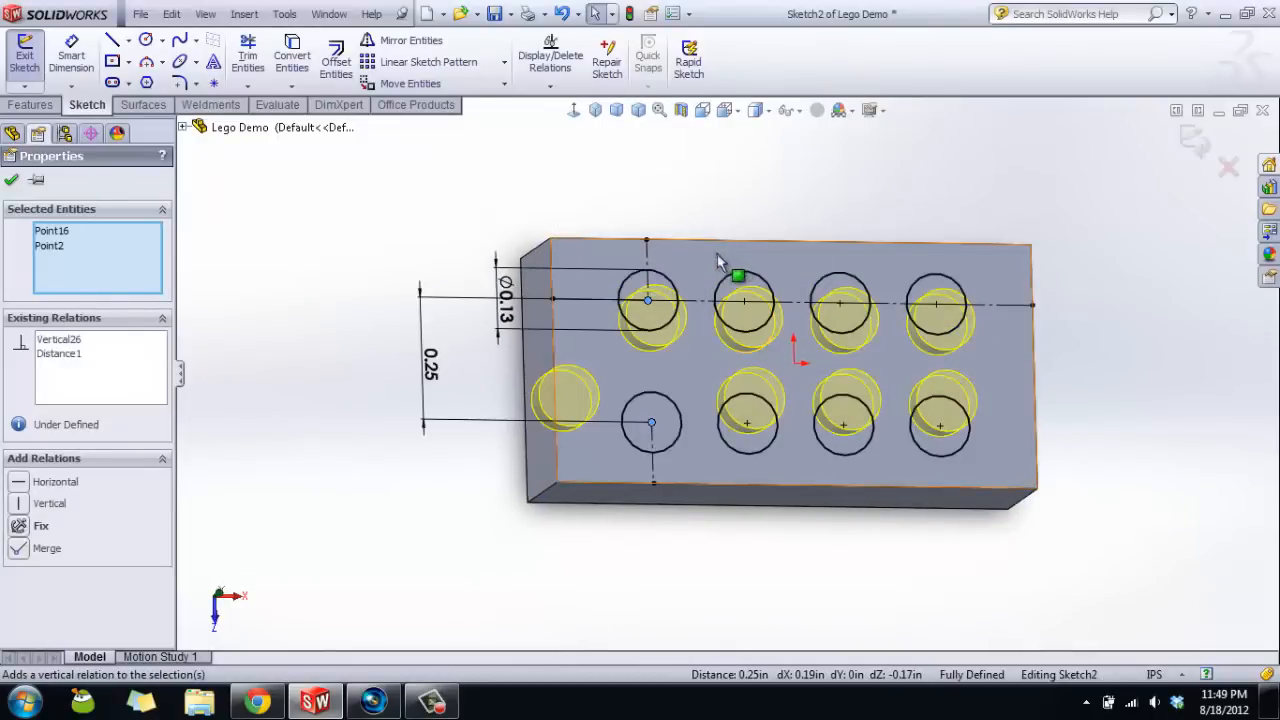
pyautogui.click(686, 196)
# - Delete the horizontal construction segment between the brick's left edge and the upper-left circle centre
pyautogui.moveTo(686, 196); pyautogui.dragTo(660, 228, button='middle')
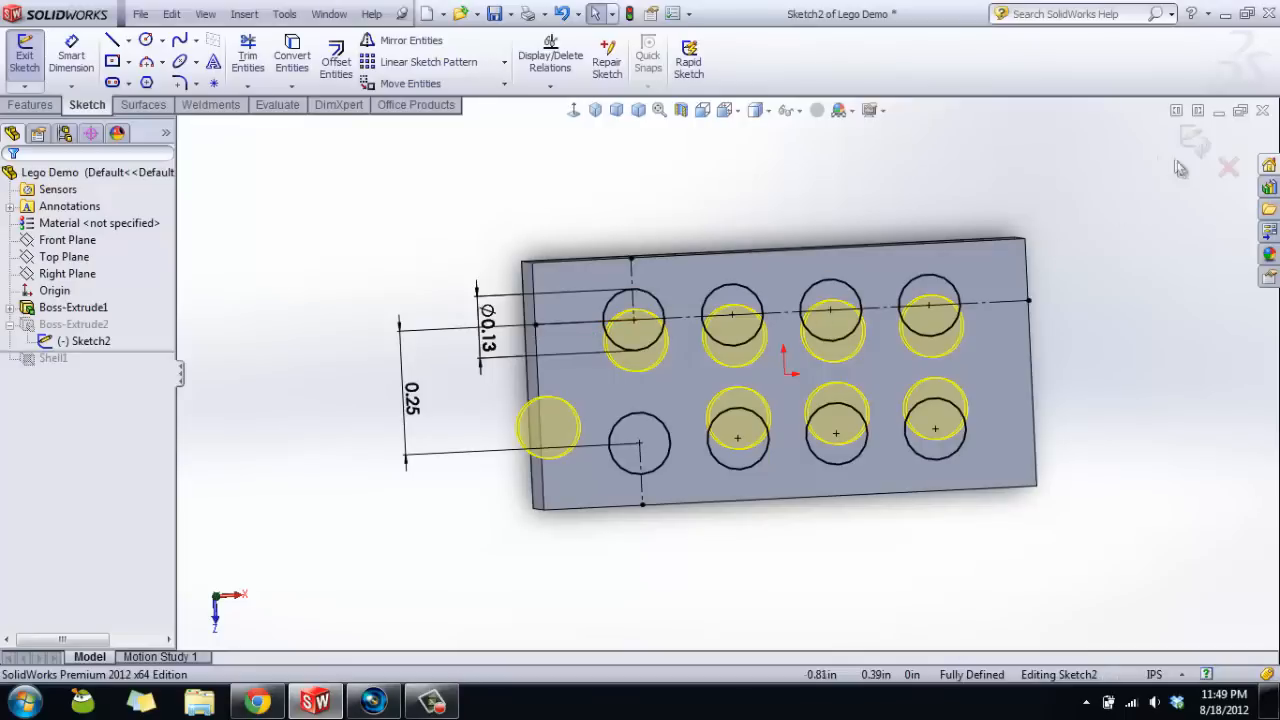
pyautogui.moveTo(771, 221)
pyautogui.mouseDown(button='middle')
pyautogui.moveTo(751, 200)
pyautogui.moveTo(783, 200)
pyautogui.moveTo(763, 196)
pyautogui.moveTo(686, 277)
pyautogui.mouseUp(button='middle')
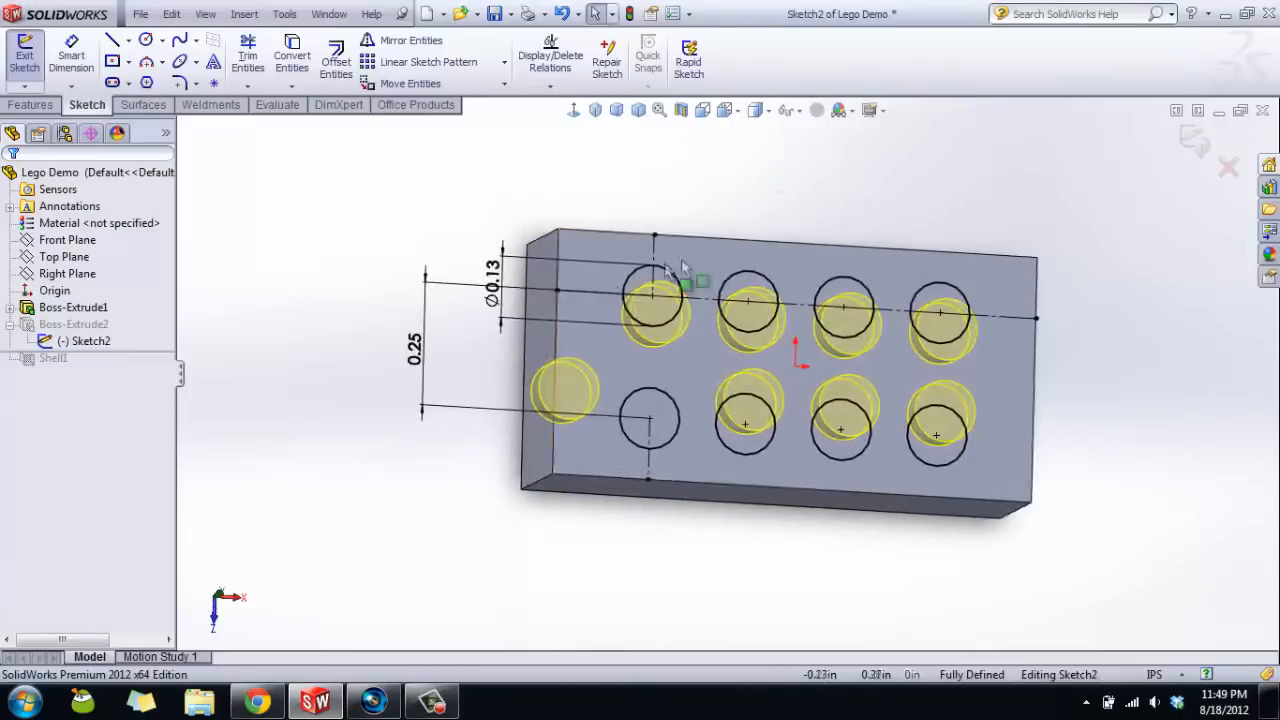
pyautogui.click(605, 294)
pyautogui.press('Delete')
pyautogui.click(1012, 316)
pyautogui.moveTo(786, 219)
pyautogui.mouseDown(button='middle')
pyautogui.moveTo(823, 203)
pyautogui.moveTo(617, 191)
pyautogui.mouseUp(button='middle')
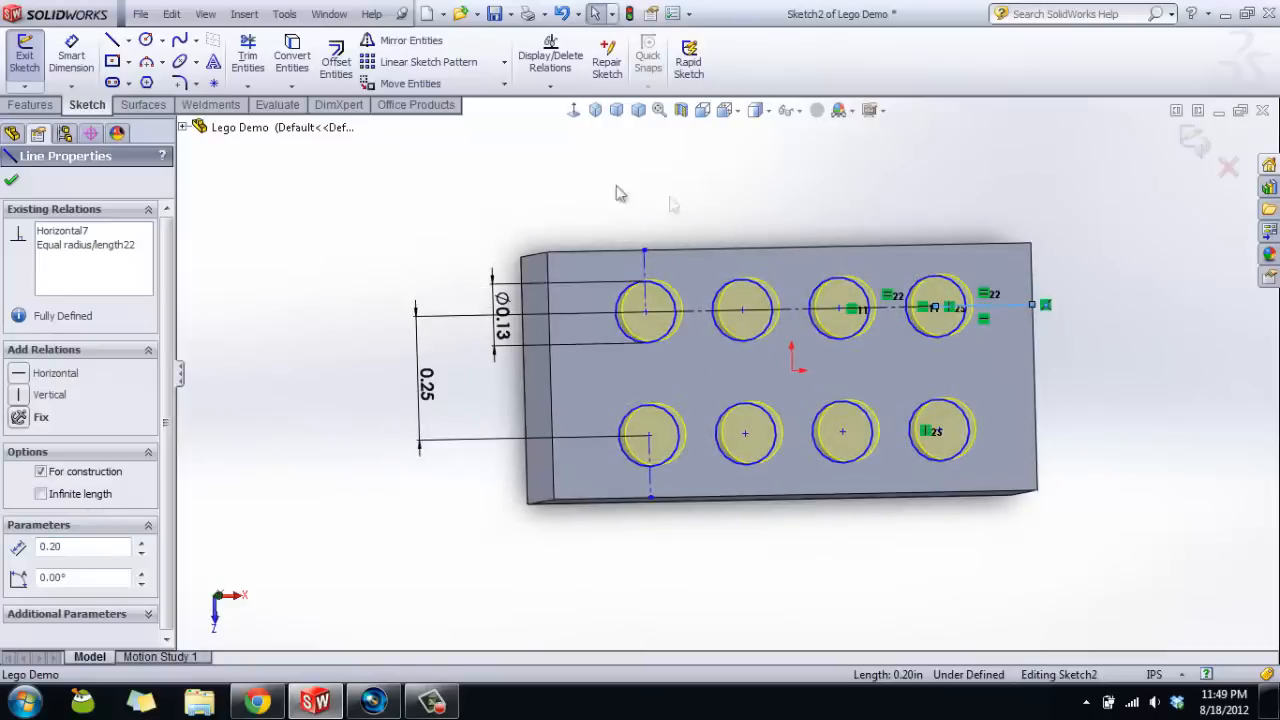
# - Dimension the horizontal construction segment between the first two upper circles and set it to 0.25 in
pyautogui.click(88, 64)
pyautogui.click(699, 312)
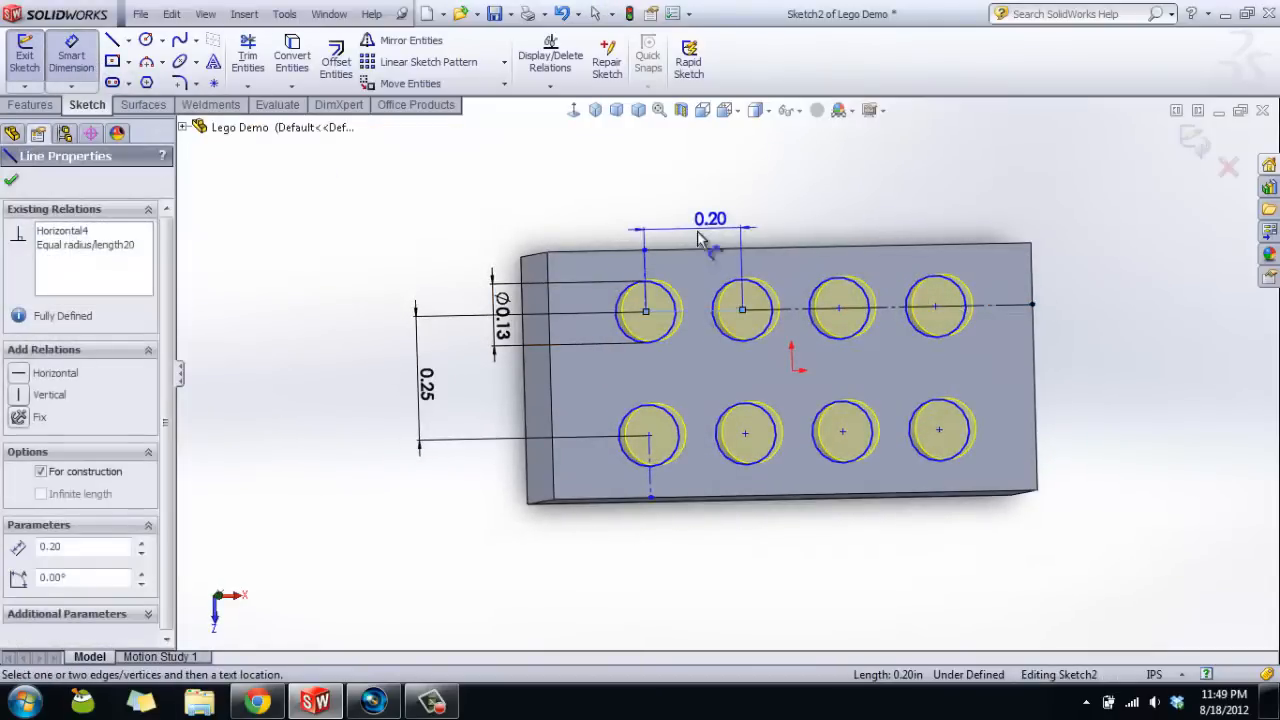
pyautogui.click(685, 206)
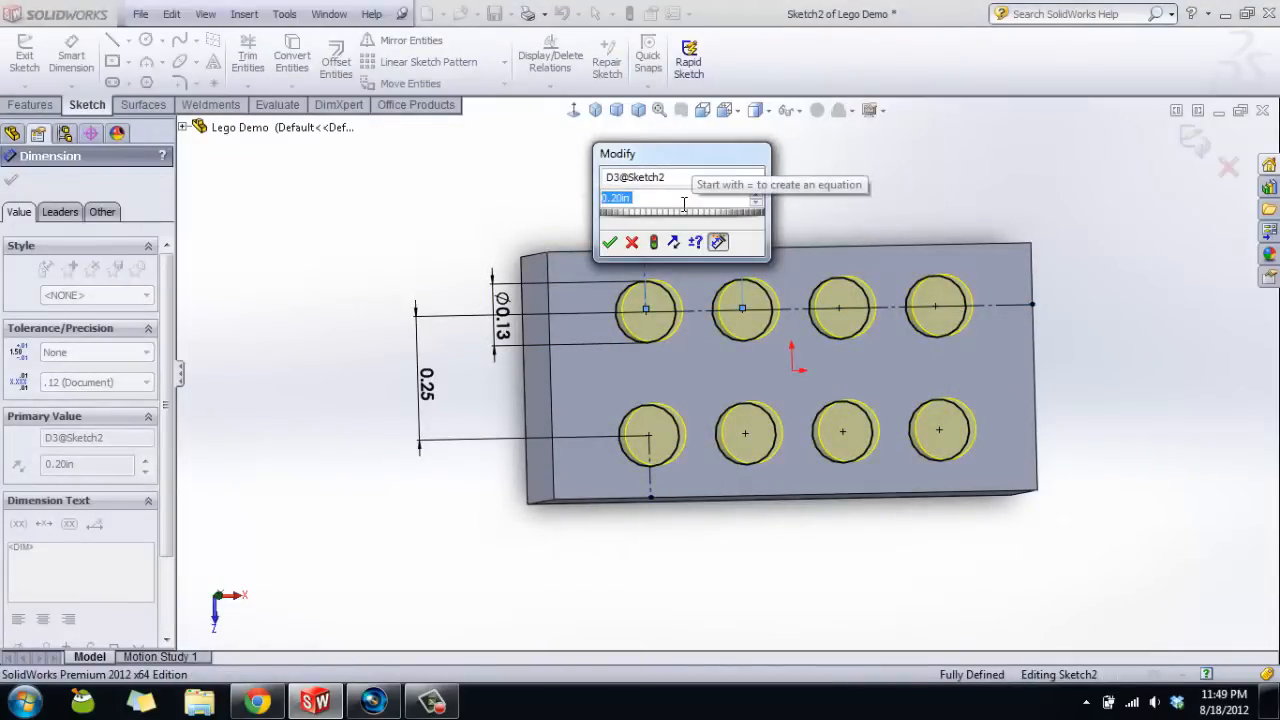
pyautogui.write('0.25')
pyautogui.press('Return')
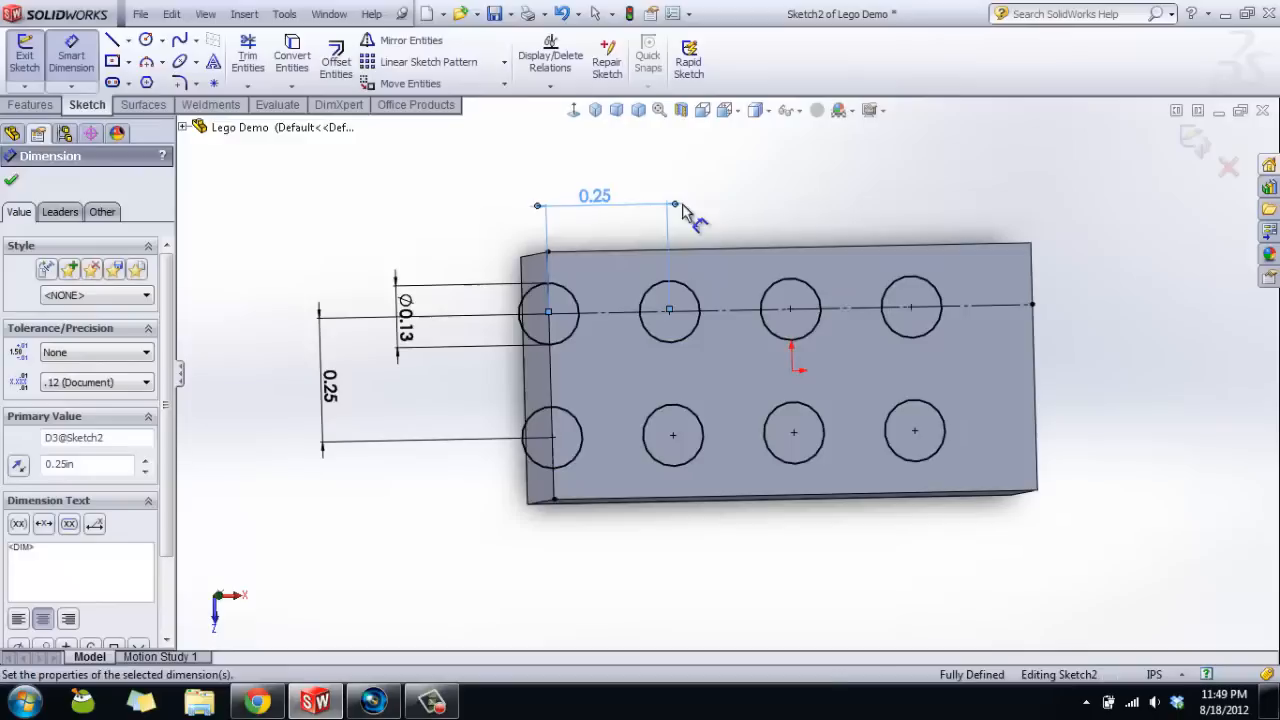
pyautogui.moveTo(755, 258); pyautogui.dragTo(629, 286, button='middle')
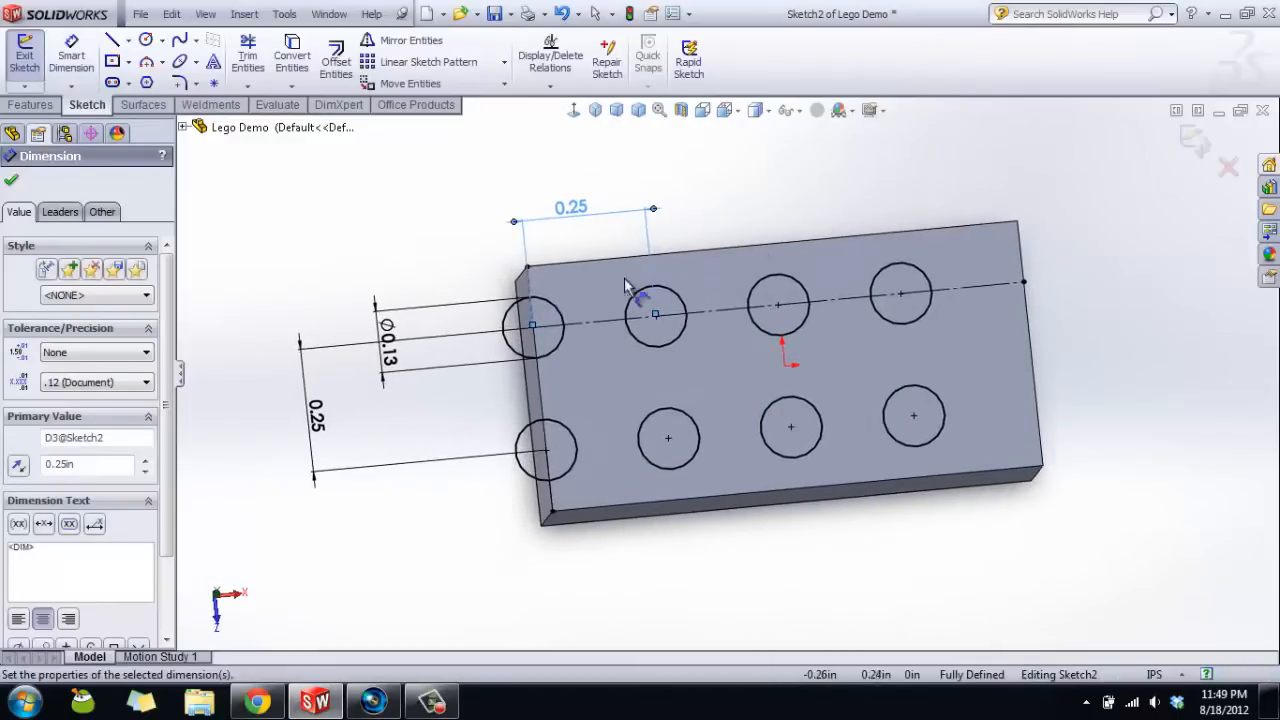
# - Delete the construction segment reaching the brick's right edge and shift the circle pattern right to roughly centre it on the brick
pyautogui.press('Escape')
pyautogui.click(1000, 293)
pyautogui.press('Delete')
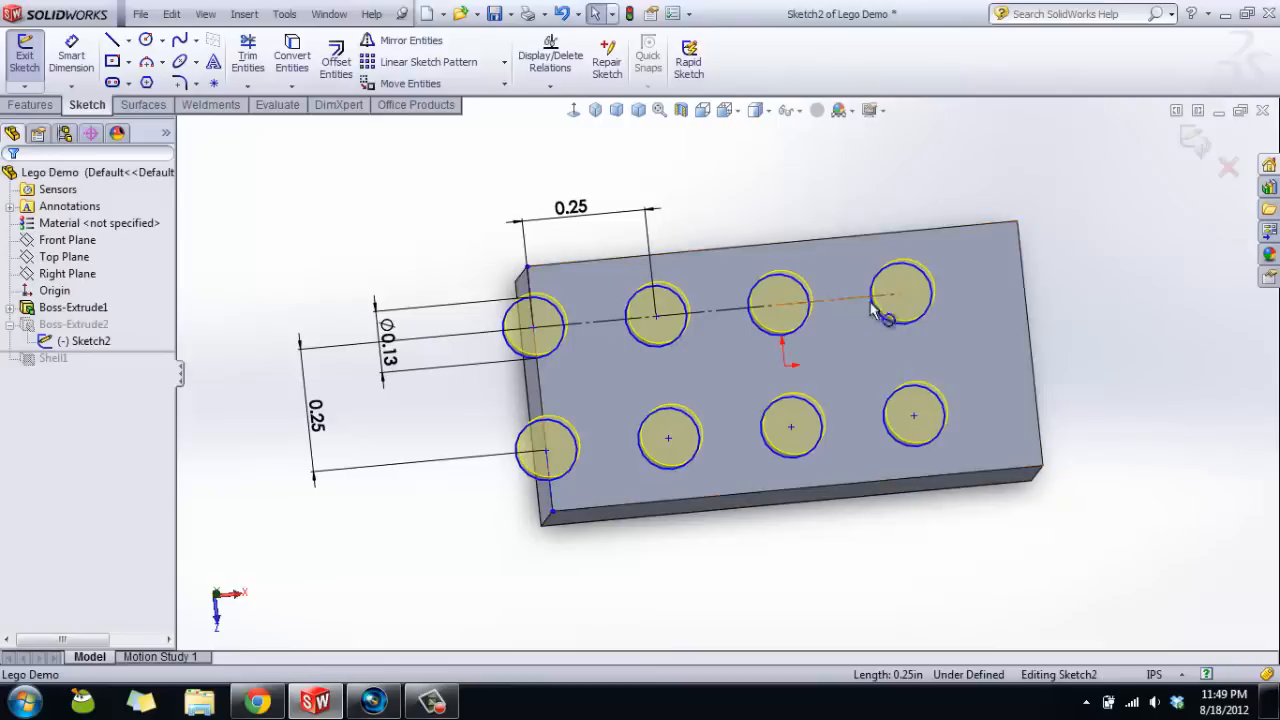
pyautogui.moveTo(903, 298)
pyautogui.mouseDown()
pyautogui.moveTo(971, 286)
pyautogui.moveTo(980, 297)
pyautogui.moveTo(963, 289)
pyautogui.mouseUp()
pyautogui.press('Escape')
# - Draw a line from the upper-left circle centre to the brick's left edge and delete the stray short vertical segment at its end
pyautogui.click(113, 41)
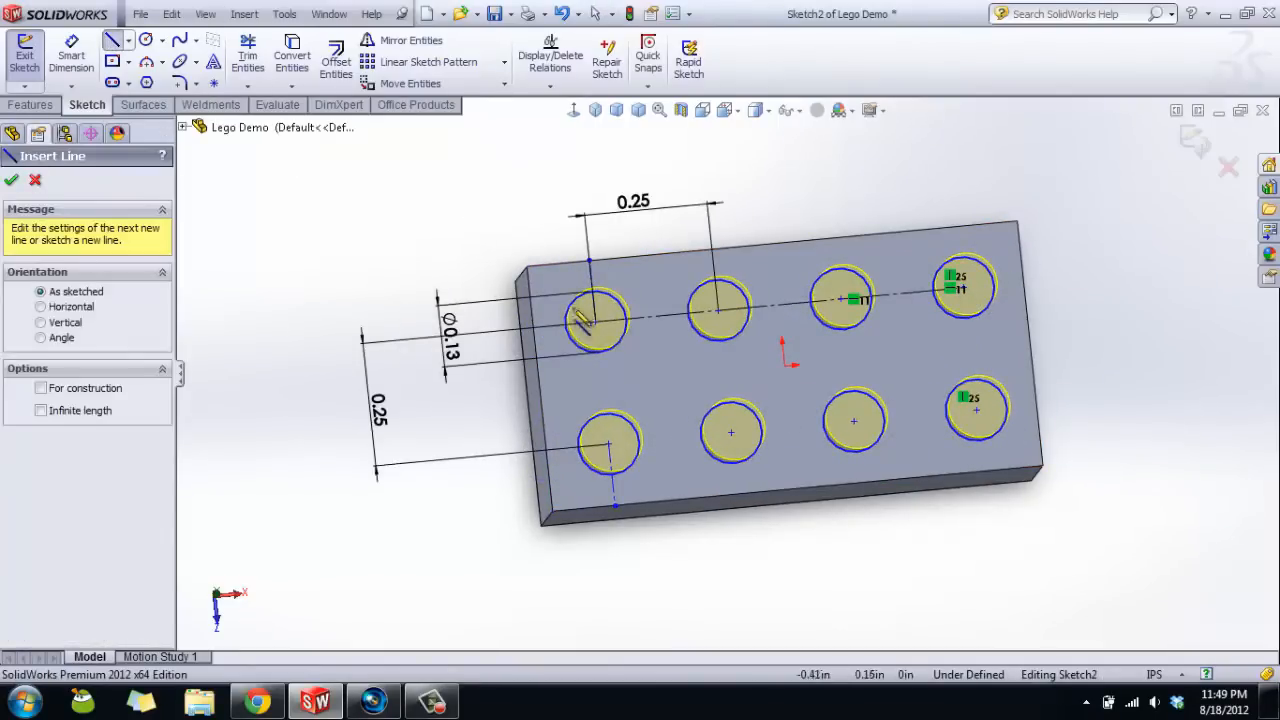
pyautogui.click(597, 320)
pyautogui.click(537, 331)
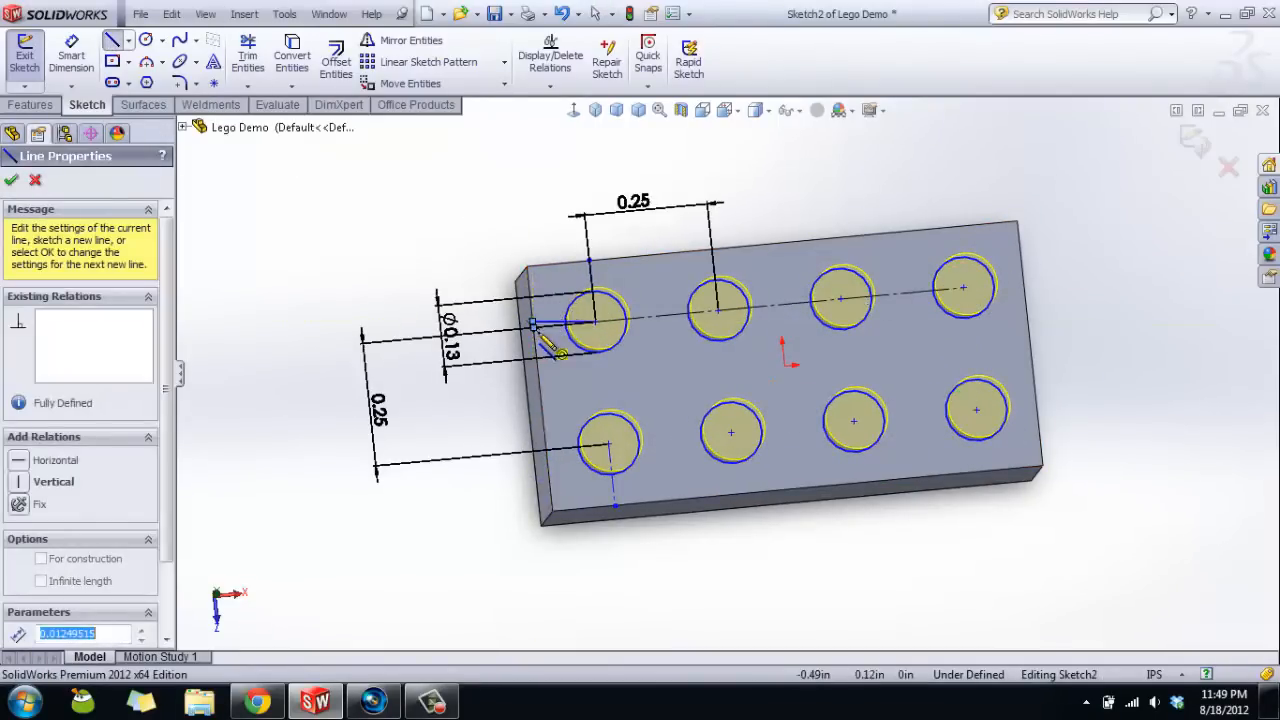
pyautogui.press('Escape')
pyautogui.scroll(-3, 575, 337)
pyautogui.scroll(-3, 568, 330)
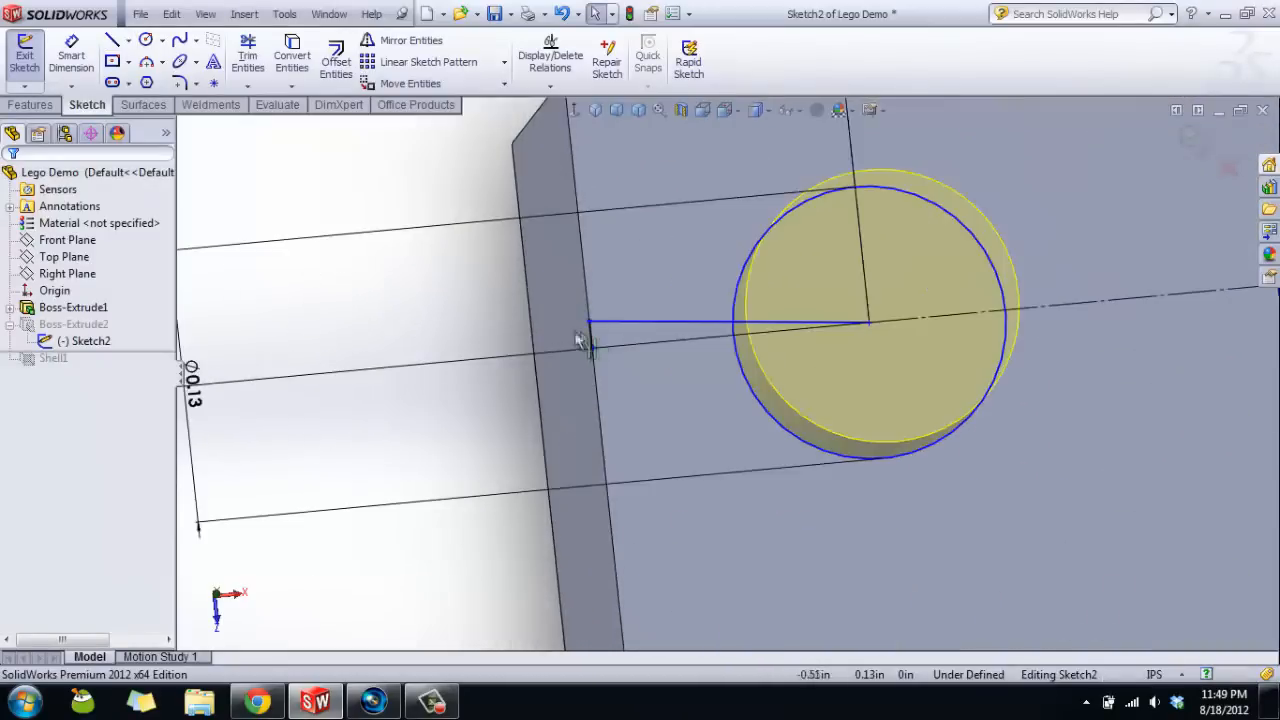
pyautogui.click(593, 338)
pyautogui.press('Delete')
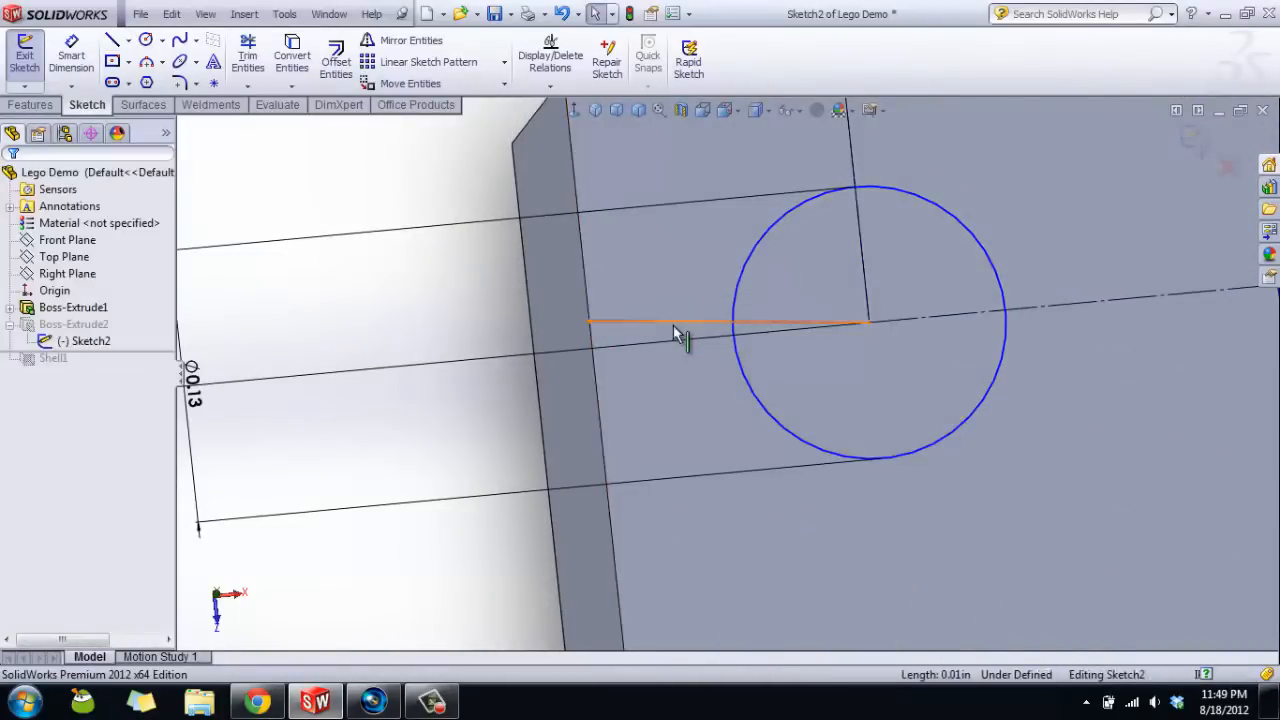
# - Make the new line to the brick's left edge horizontal and convert it to construction geometry
pyautogui.click(673, 323)
pyautogui.click(19, 375)
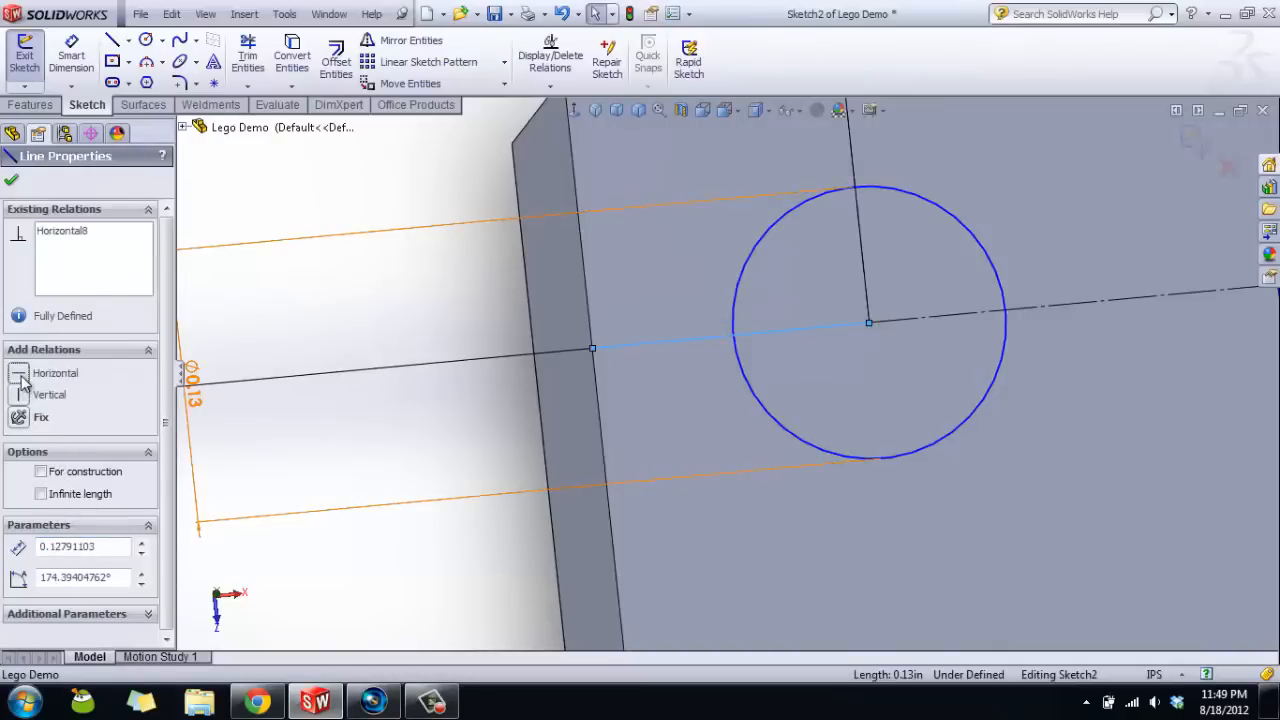
pyautogui.scroll(9, 726, 463)
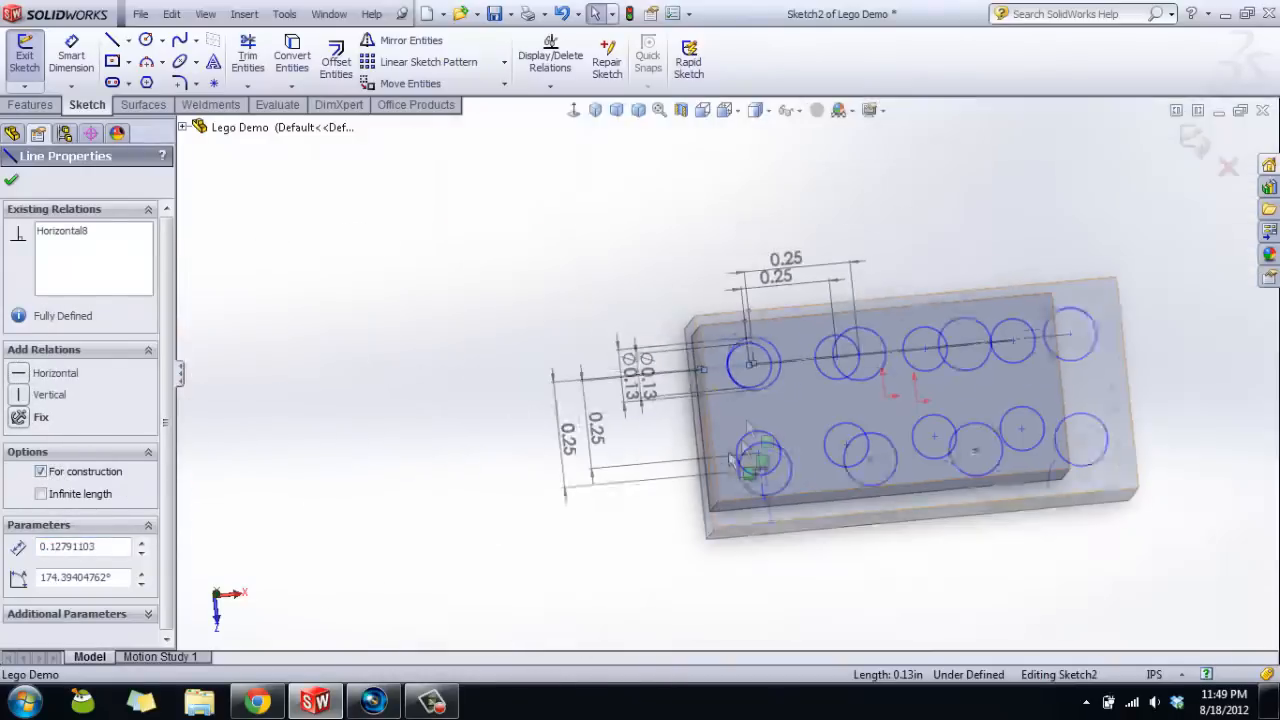
pyautogui.press('Escape')
# - Draw a horizontal line from the upper-right circle centre to the brick's right edge and convert it to construction geometry
pyautogui.press('l')
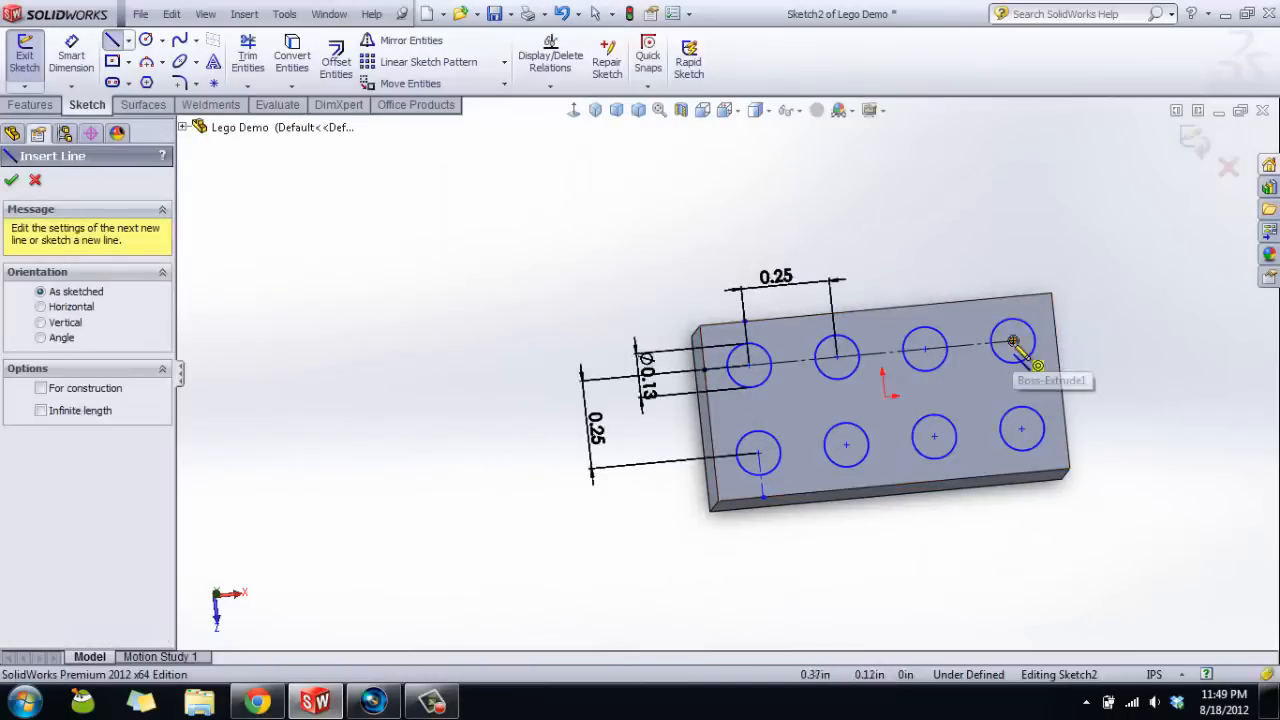
pyautogui.click(1013, 341)
pyautogui.click(1056, 341)
pyautogui.press('Escape')
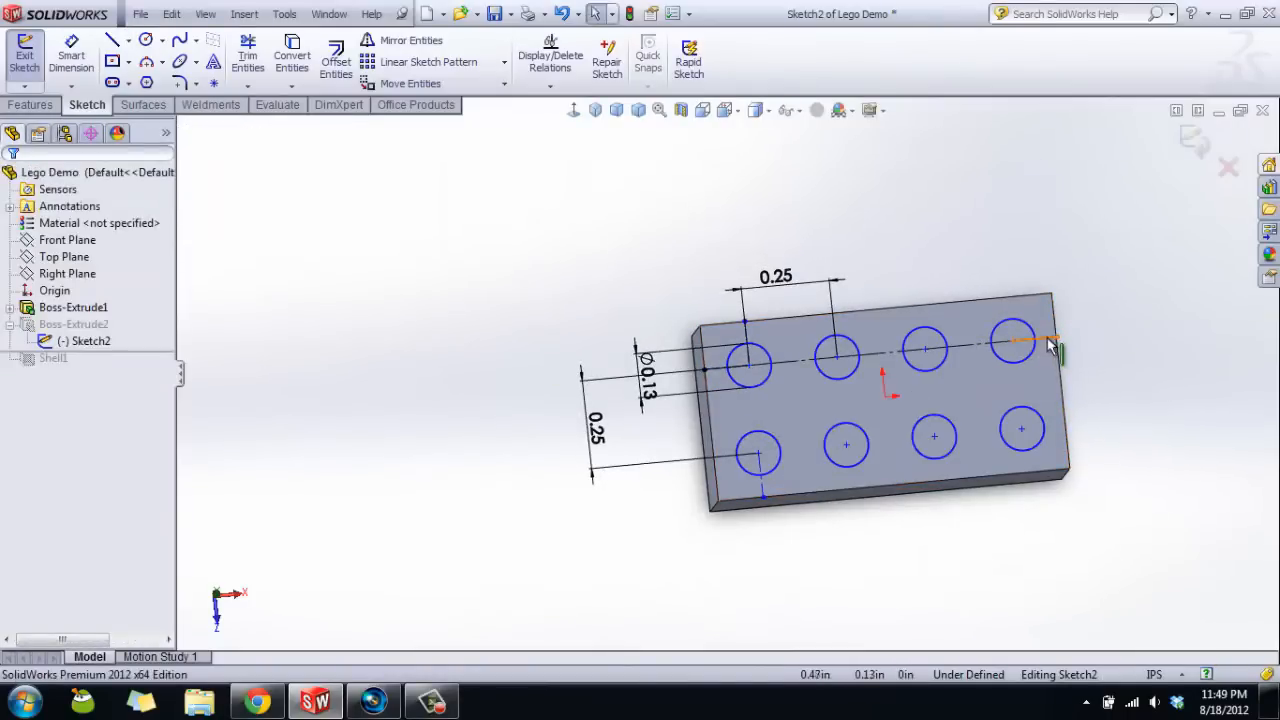
pyautogui.click(1047, 343)
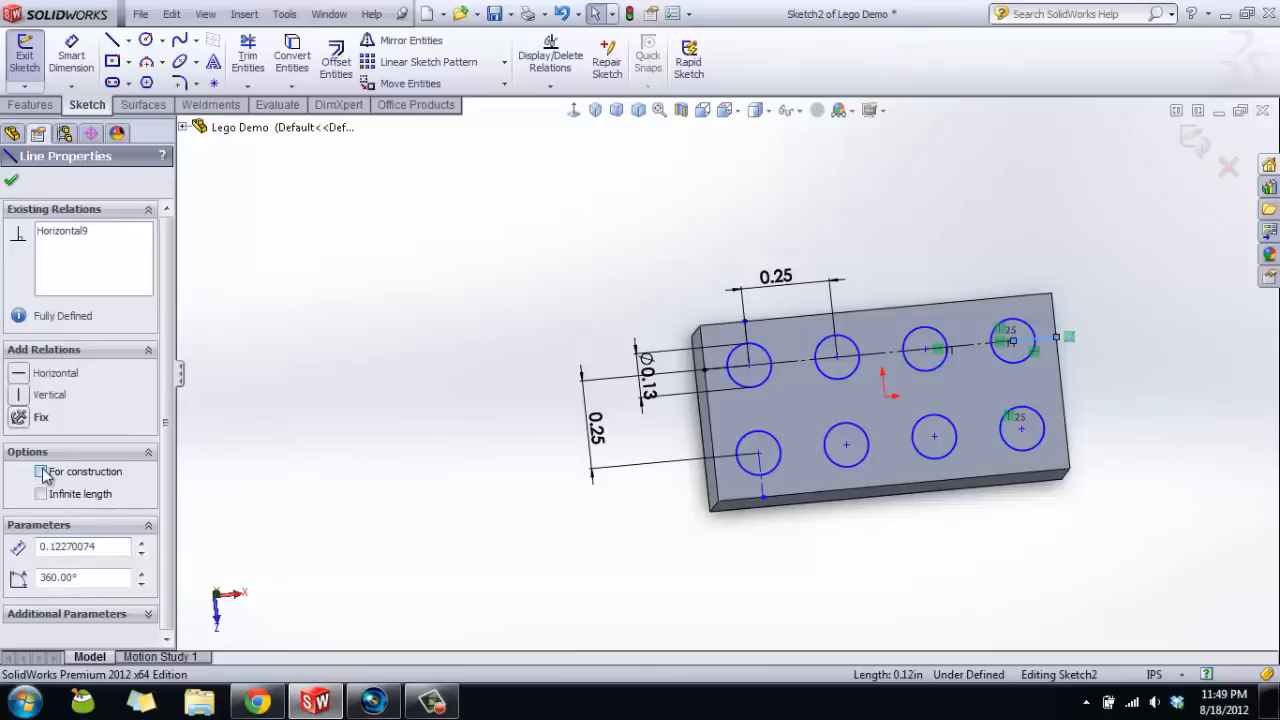
pyautogui.click(12, 174)
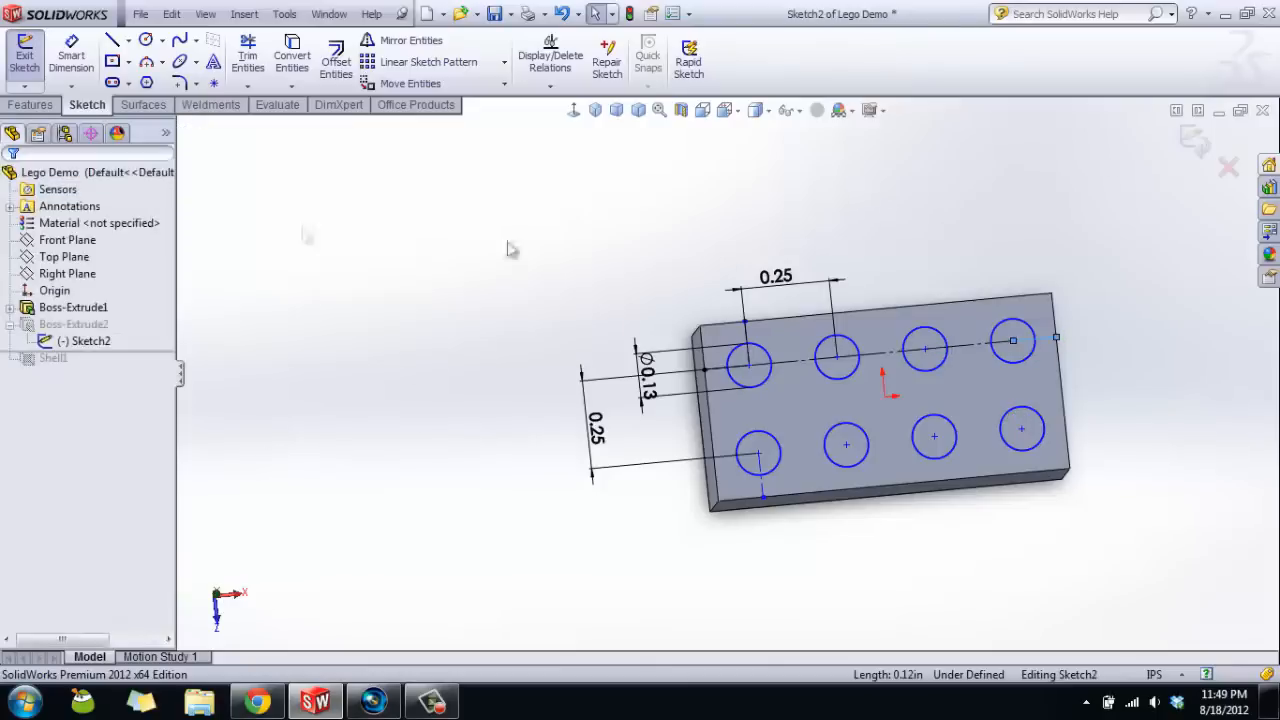
# - Add an equal relation between the construction lines linking the upper row's outer circles to the brick's left and right edges
pyautogui.scroll(-3, 1040, 340)
pyautogui.click(432, 408)
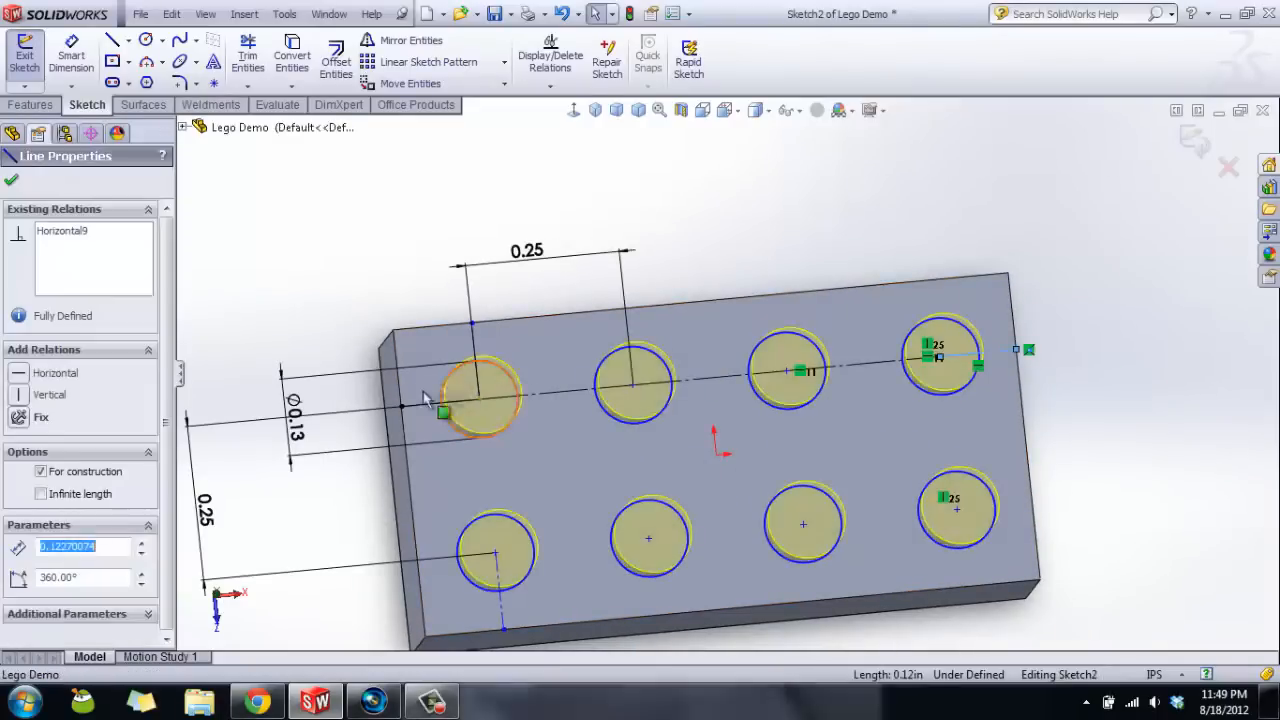
pyautogui.keyDown('ctrl'); pyautogui.click(500, 320); pyautogui.keyUp('ctrl')
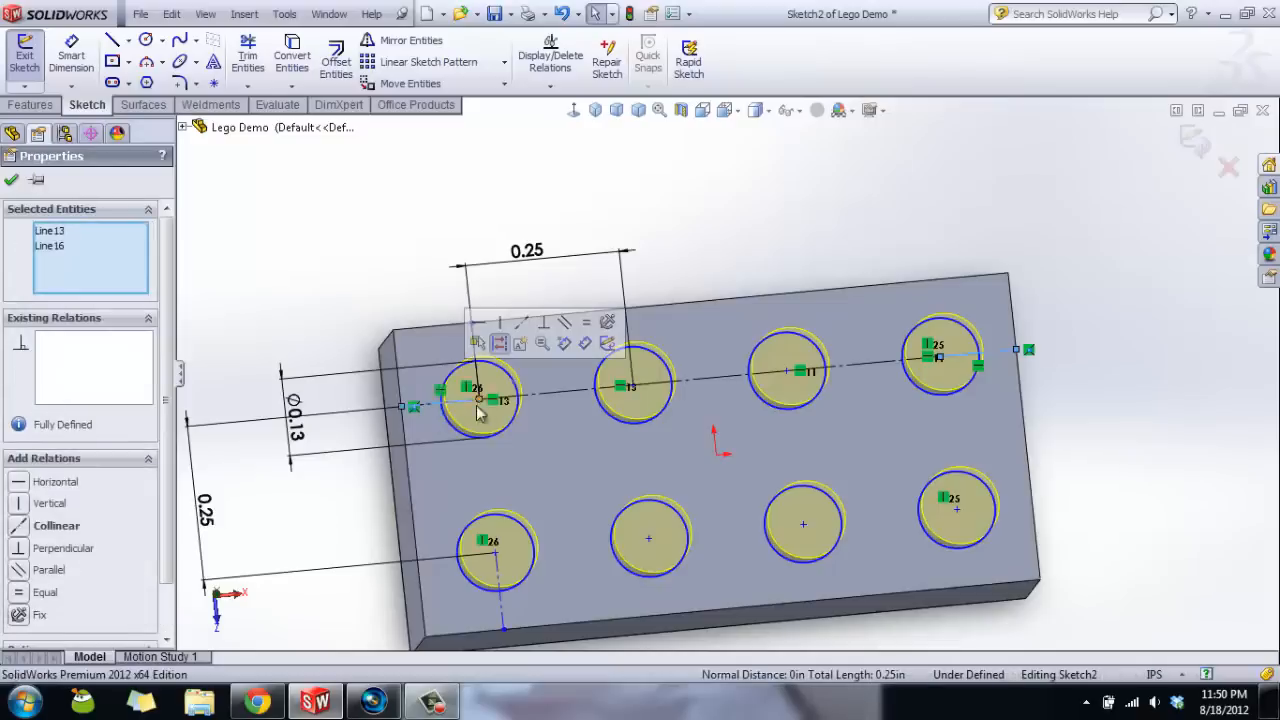
pyautogui.click(585, 337)
pyautogui.click(660, 246)
pyautogui.moveTo(660, 246); pyautogui.dragTo(740, 290, button='middle')
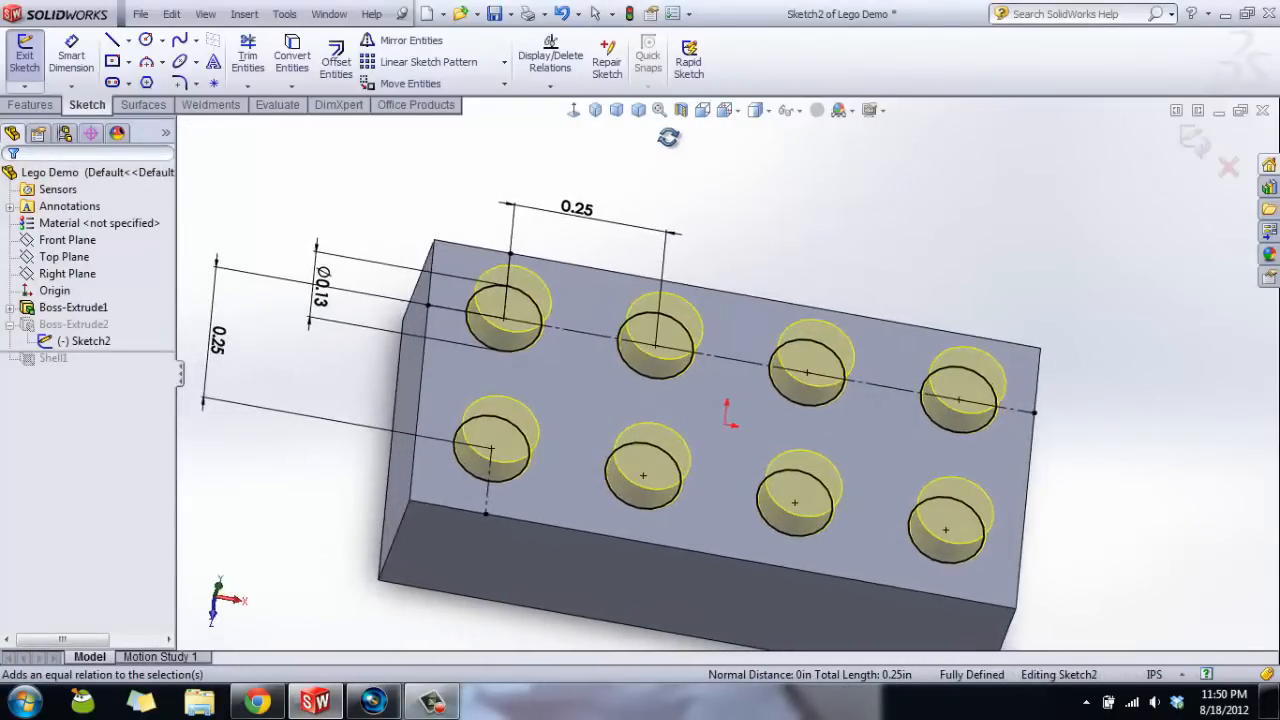
pyautogui.moveTo(662, 302)
pyautogui.mouseDown(button='middle')
pyautogui.moveTo(723, 249)
pyautogui.moveTo(689, 240)
pyautogui.moveTo(737, 286)
pyautogui.mouseUp(button='middle')
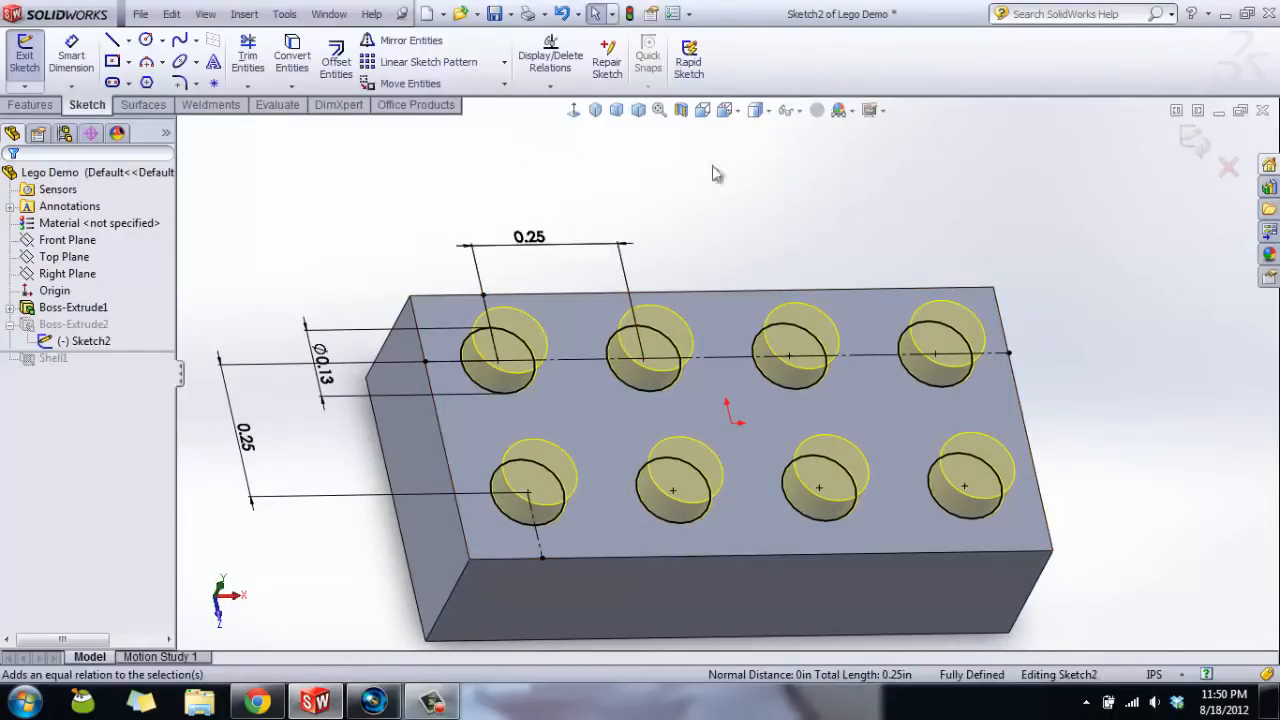
# - Exit the stud sketch to rebuild the studs and save the part
pyautogui.click(1195, 143)
pyautogui.moveTo(640, 249)
pyautogui.mouseDown(button='middle')
pyautogui.moveTo(663, 234)
pyautogui.moveTo(600, 174)
pyautogui.moveTo(614, 206)
pyautogui.moveTo(589, 251)
pyautogui.moveTo(595, 292)
pyautogui.mouseUp(button='middle')
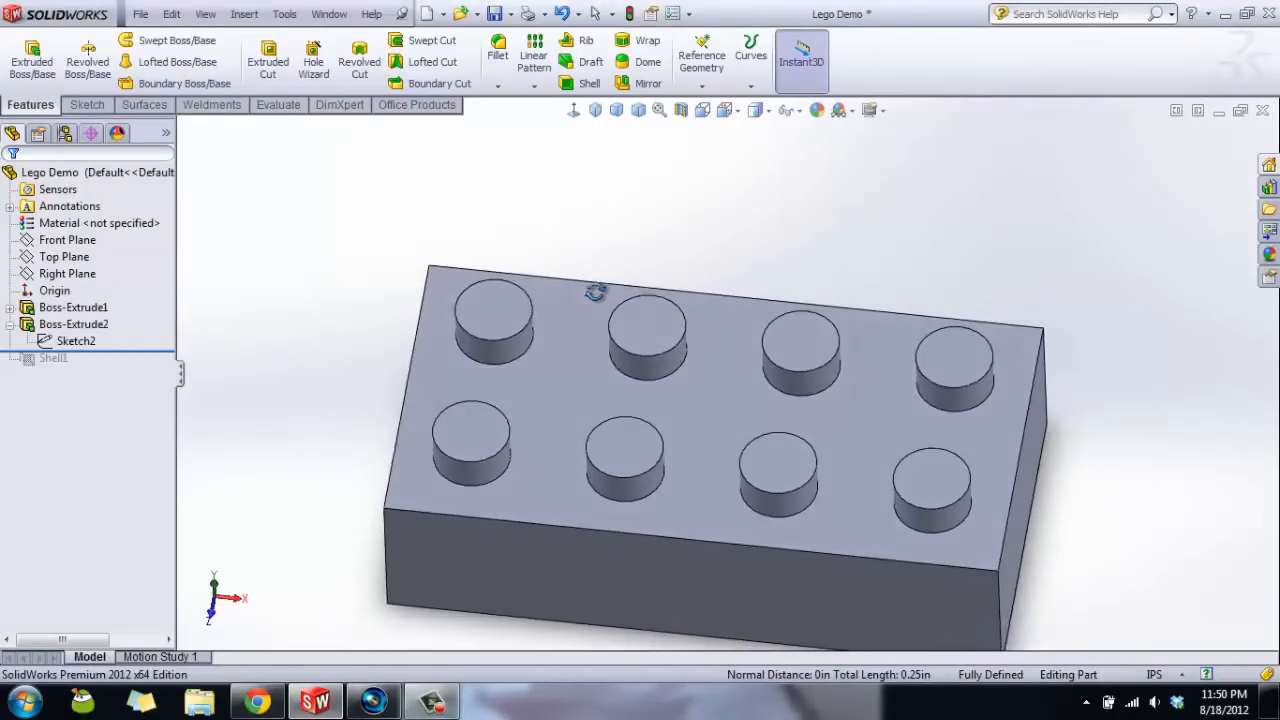
pyautogui.click(496, 15)
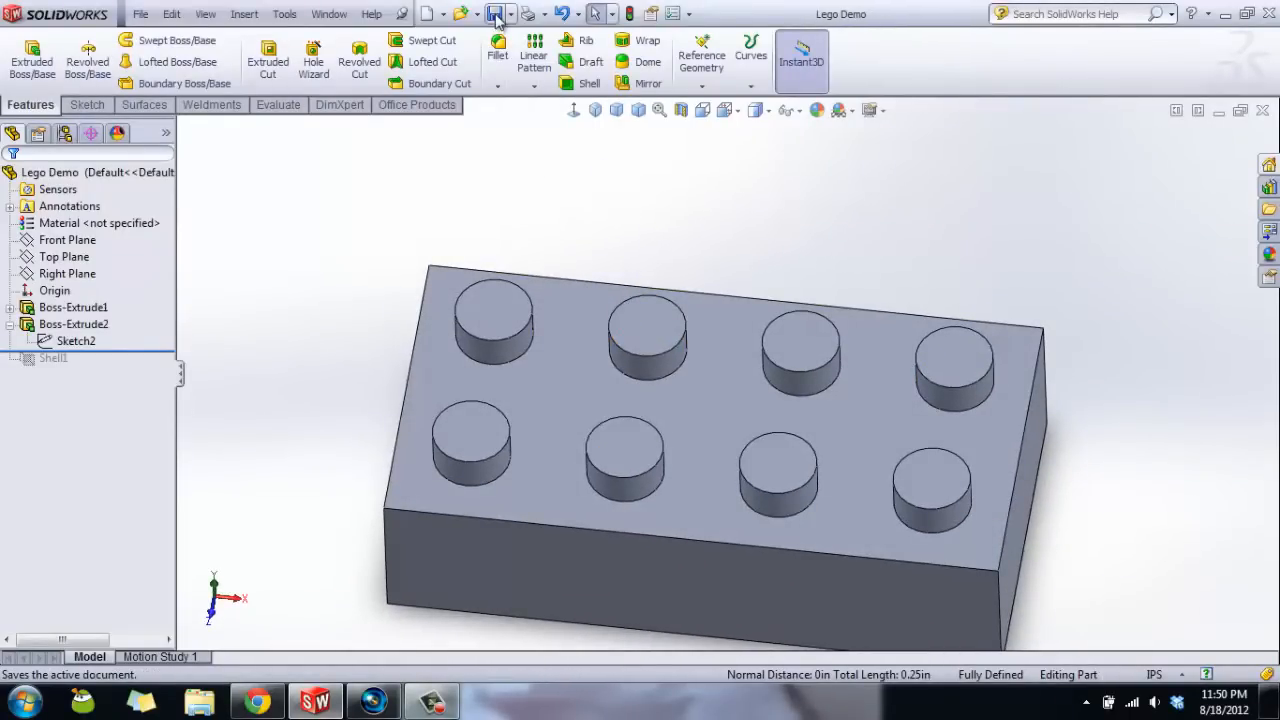
# - Display the brick base's dimensions, move the 0.50 and 1.00 dimensions closer to the body, and turn off Instant3D
pyautogui.click(583, 387)
pyautogui.scroll(3, 527, 218)
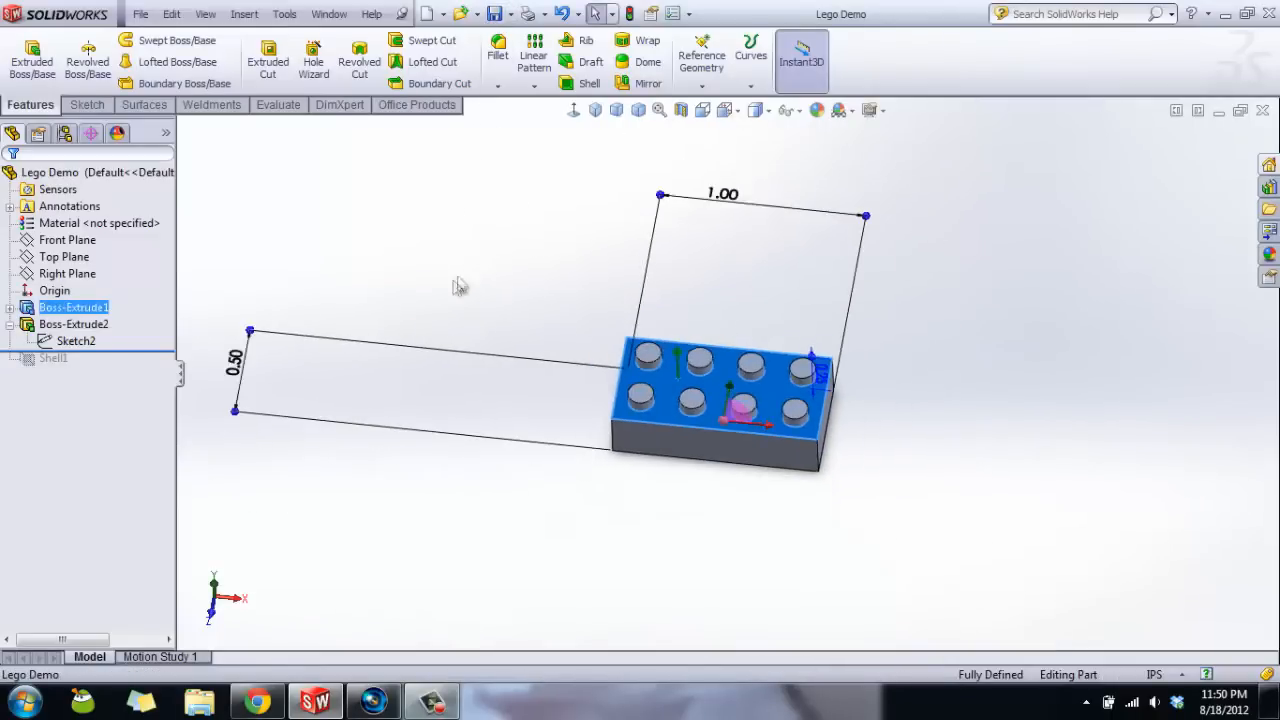
pyautogui.moveTo(247, 375); pyautogui.dragTo(563, 400)
pyautogui.moveTo(729, 200); pyautogui.dragTo(755, 330)
pyautogui.click(657, 258)
pyautogui.click(809, 58)
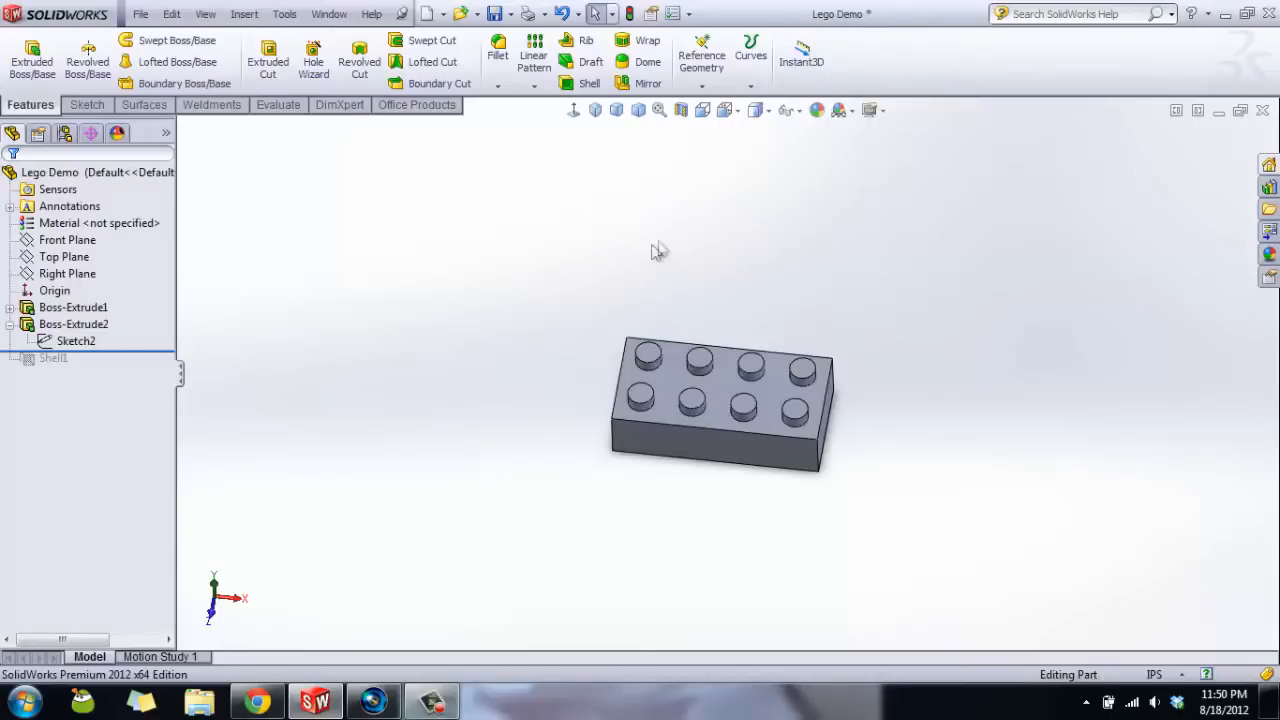
# - Display the stud extrusion's dimensions and examine the stud diameter and spacing from above
pyautogui.moveTo(657, 251); pyautogui.dragTo(656, 347, button='middle')
pyautogui.doubleClick(649, 360)
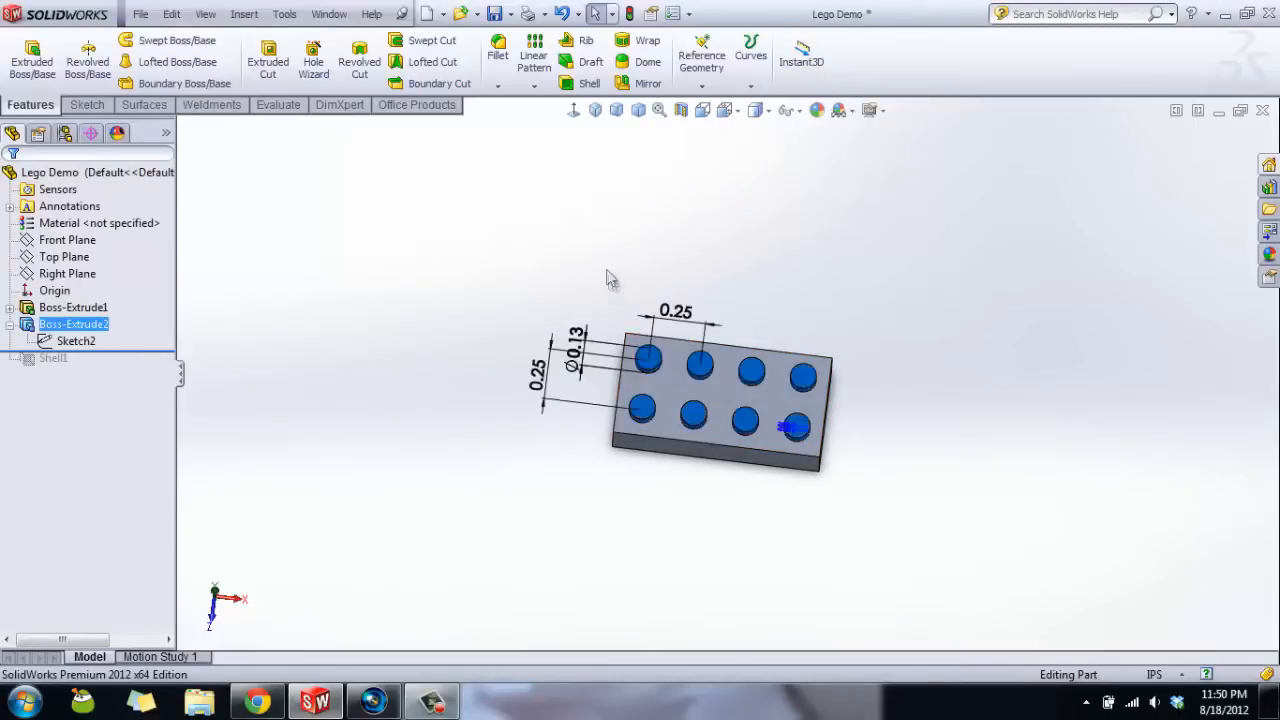
pyautogui.scroll(-5, 765, 362)
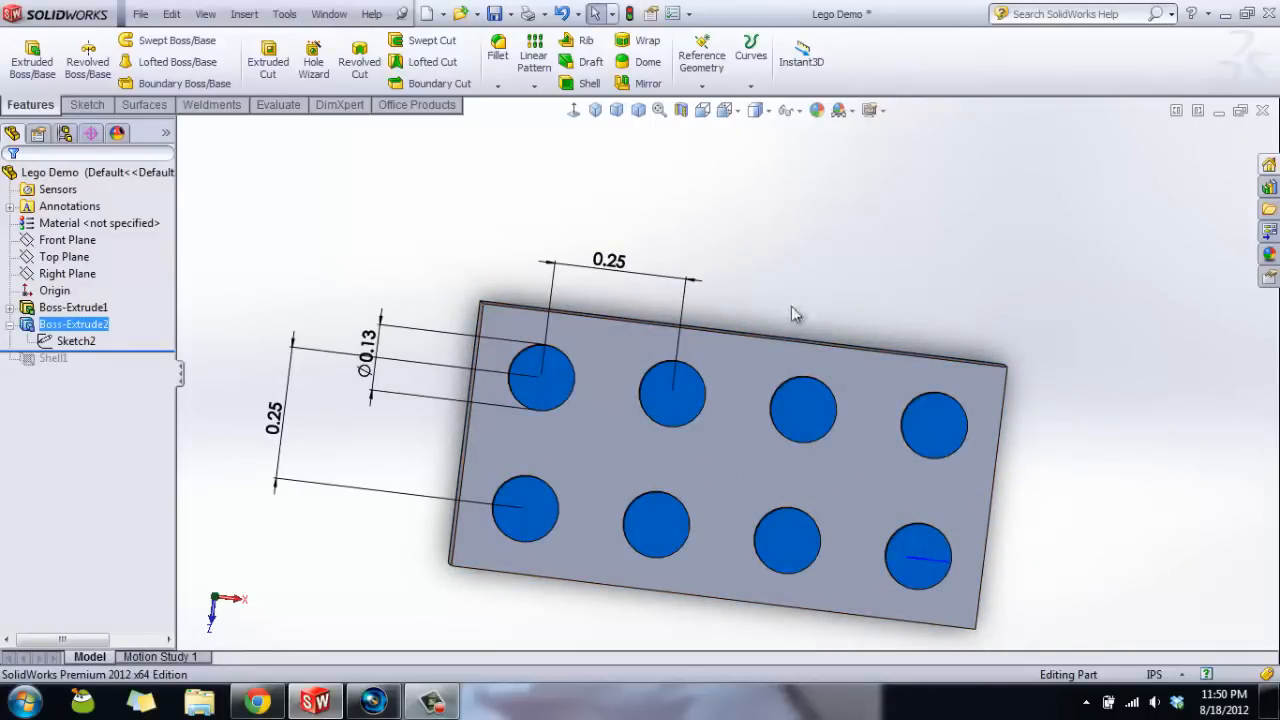
pyautogui.click(509, 210)
# - Roll the feature history forward past Shell1 to restore the shell and check the brick's underside
pyautogui.click(595, 110)
pyautogui.moveTo(366, 469); pyautogui.dragTo(410, 336, button='middle')
pyautogui.moveTo(129, 357); pyautogui.dragTo(134, 368)
pyautogui.moveTo(380, 457); pyautogui.dragTo(395, 221, button='middle')
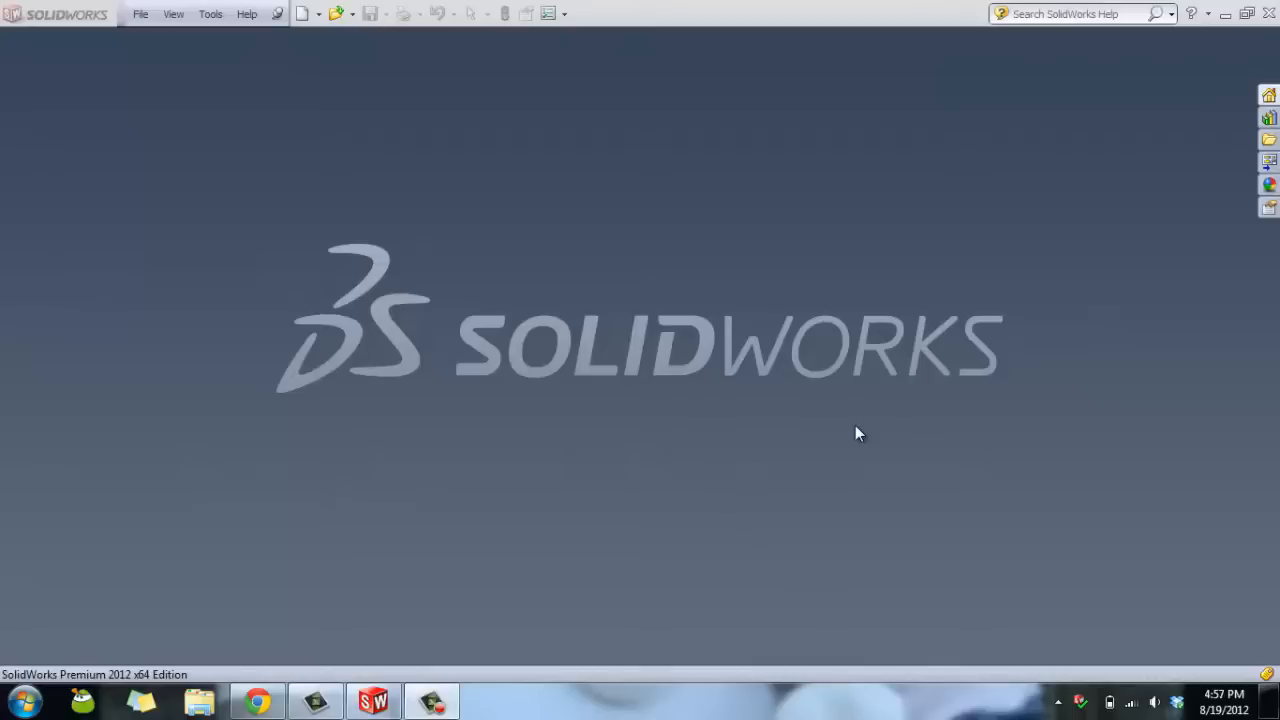
# - Open Lego Demo.SLDPRT from the recent documents
pyautogui.press('d')
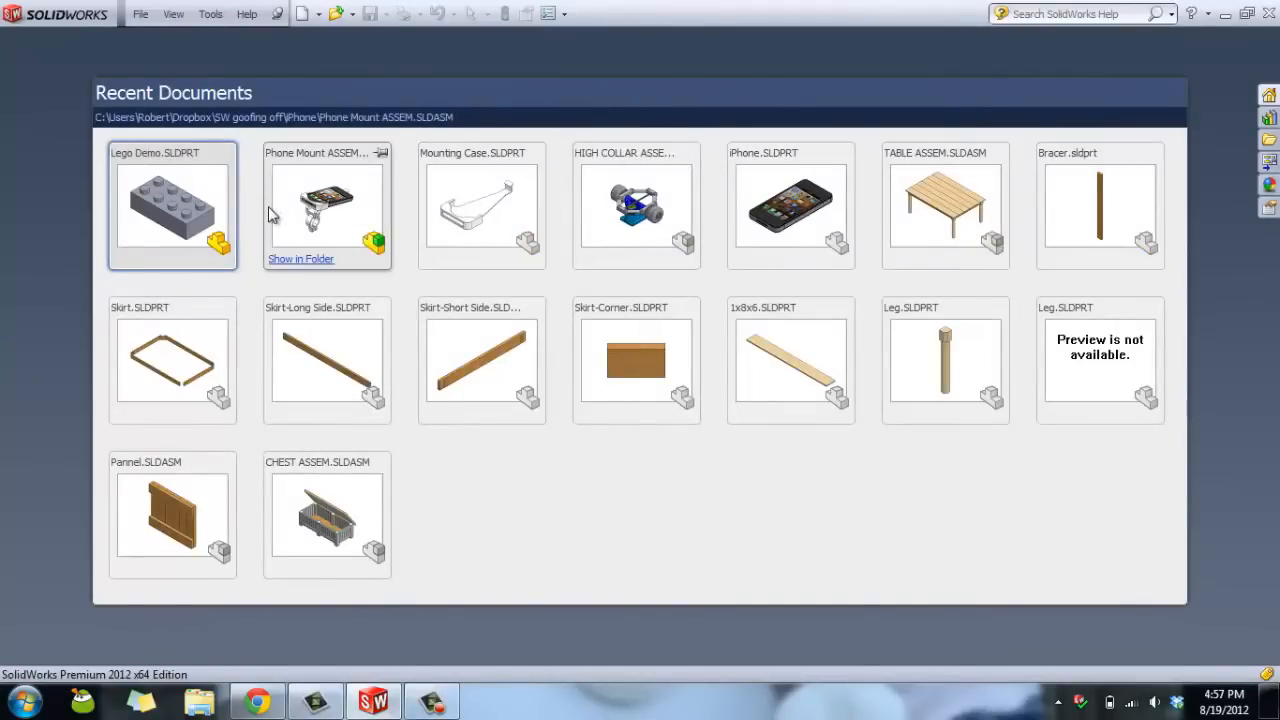
pyautogui.click(181, 210)
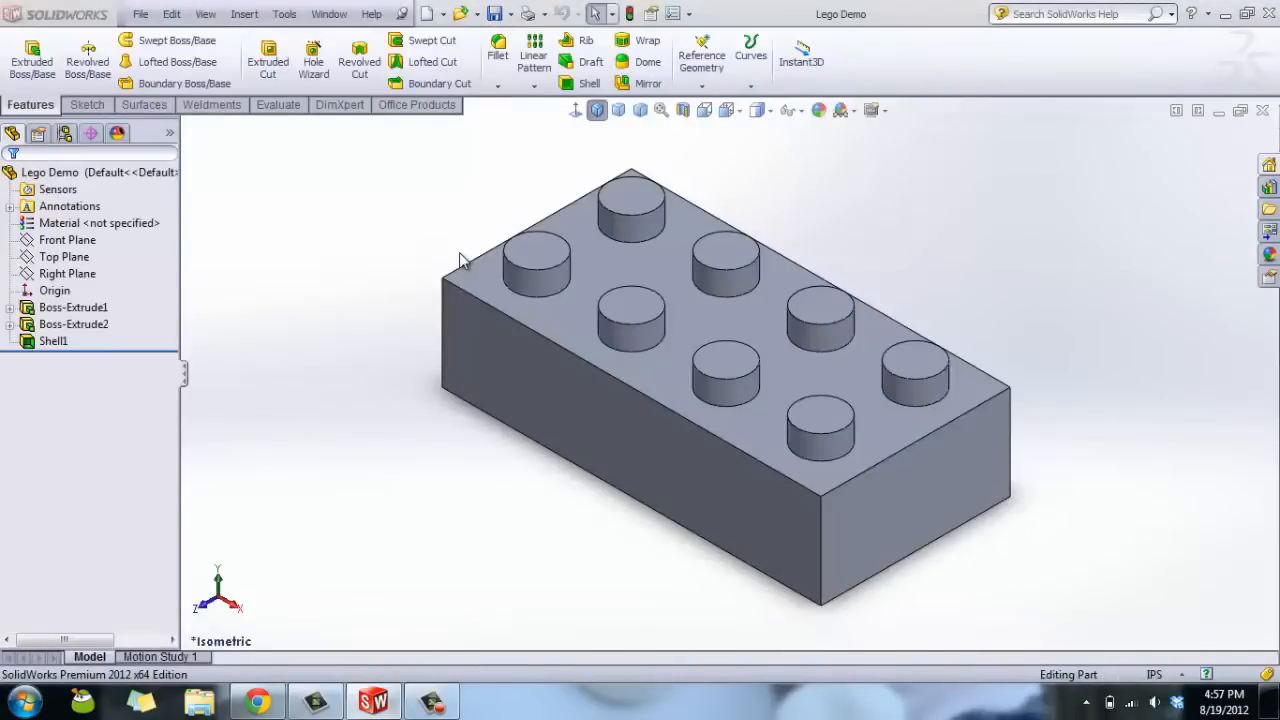
# - Start a sketch on the shelled brick's inner face, around the stud recesses, and view it straight on
pyautogui.moveTo(531, 512); pyautogui.dragTo(586, 314, button='middle')
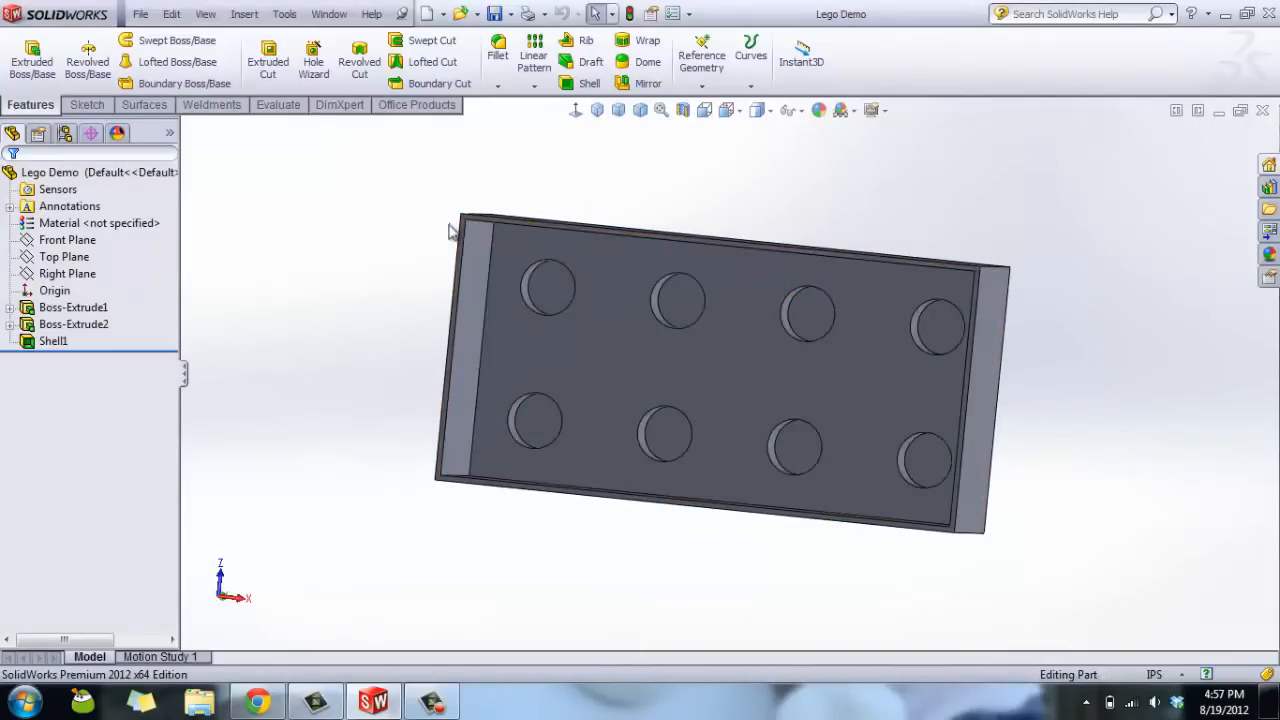
pyautogui.press('f')
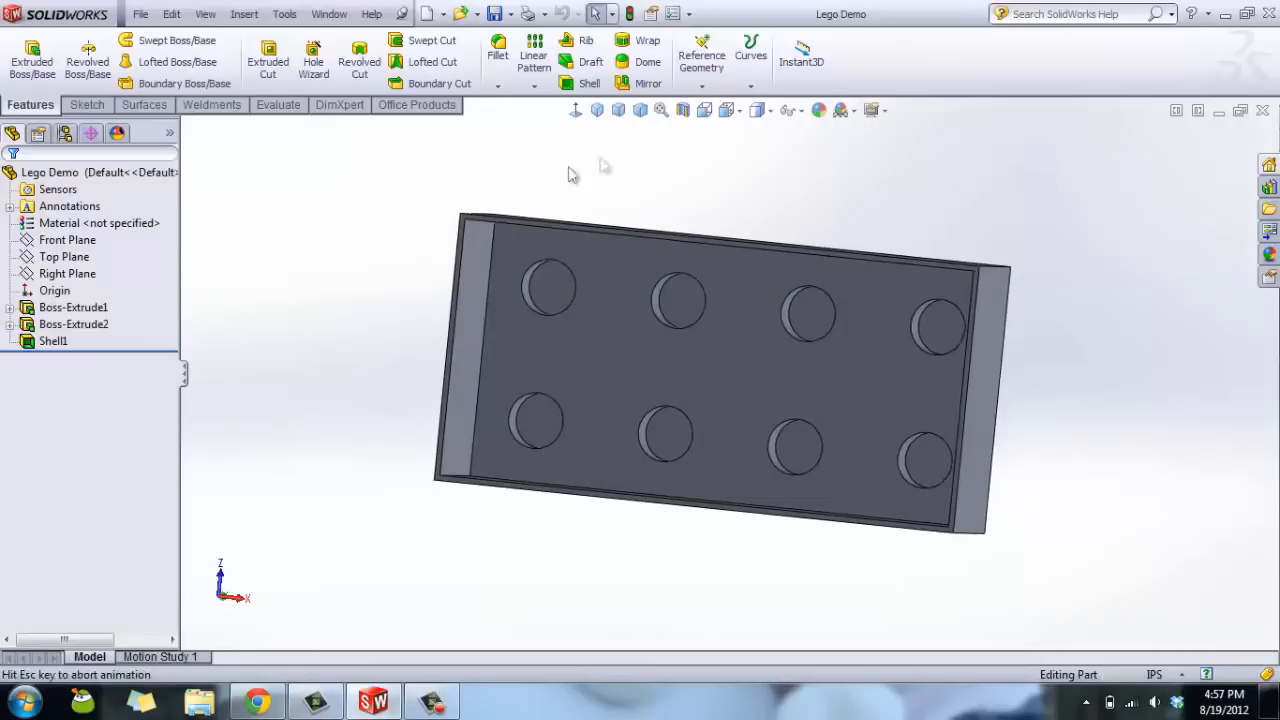
pyautogui.moveTo(535, 172); pyautogui.dragTo(520, 200, button='middle')
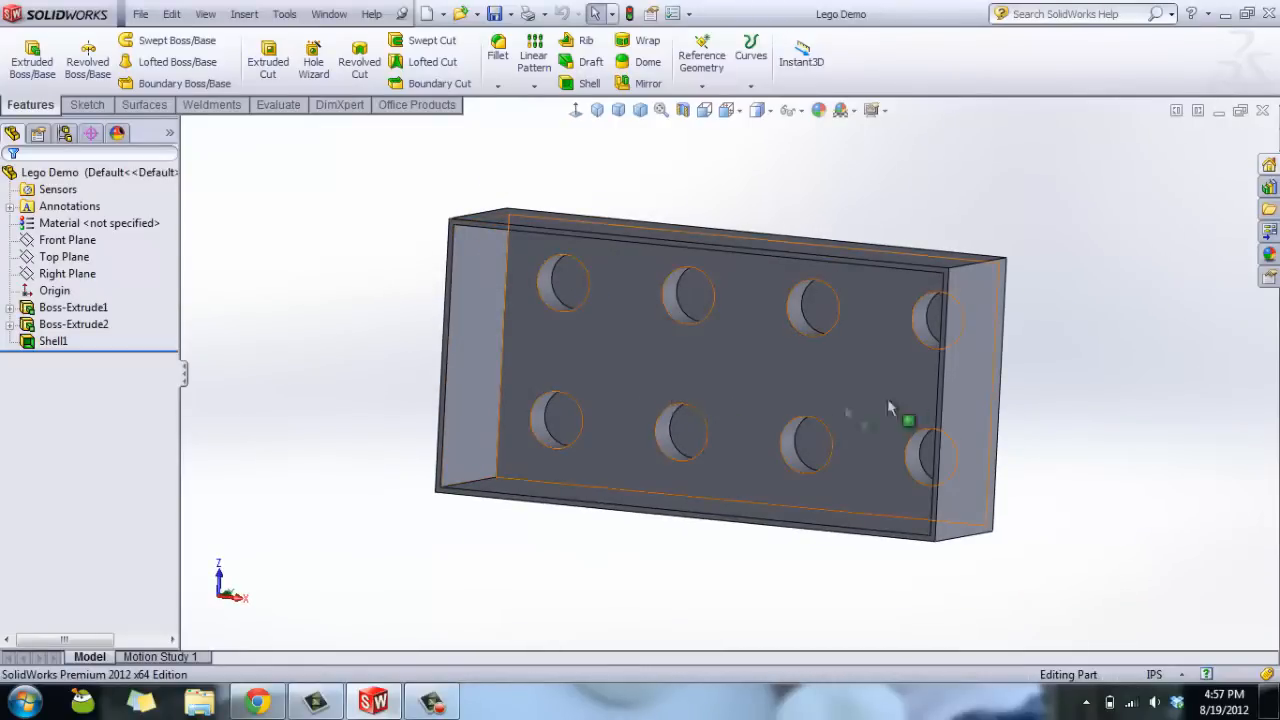
pyautogui.moveTo(551, 177); pyautogui.dragTo(507, 142, button='middle')
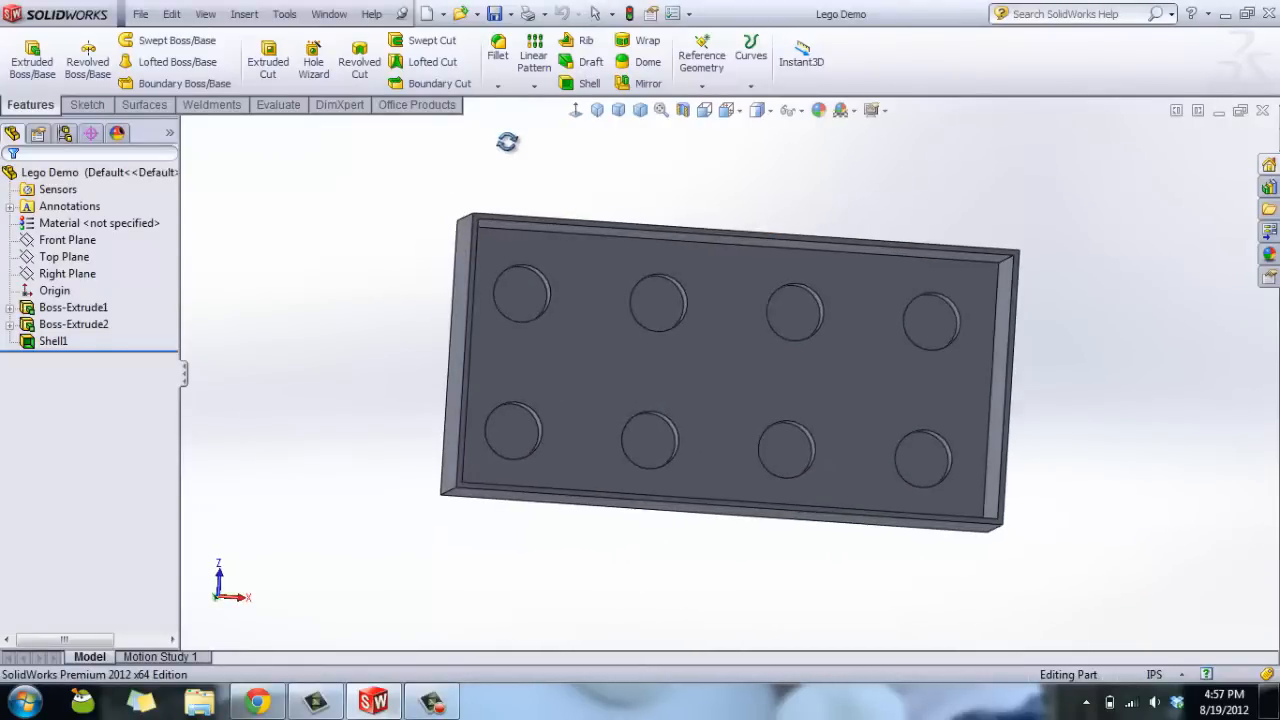
pyautogui.rightClick(602, 290)
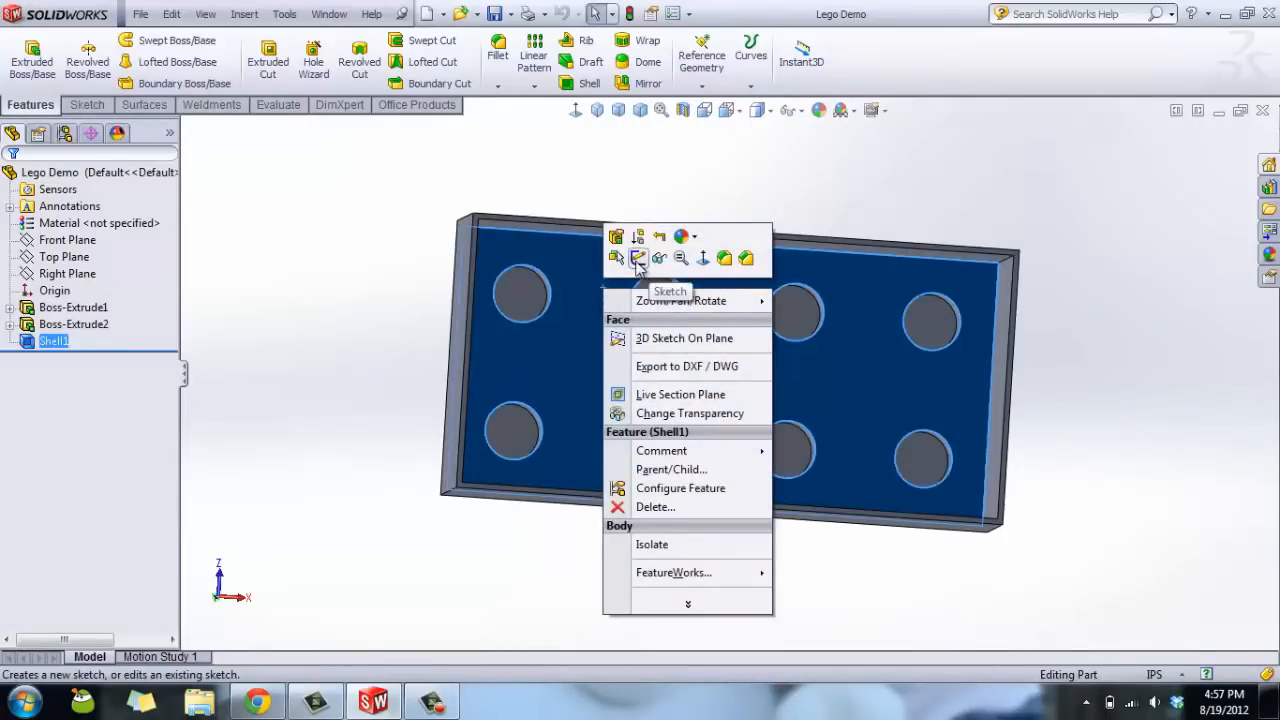
pyautogui.click(639, 259)
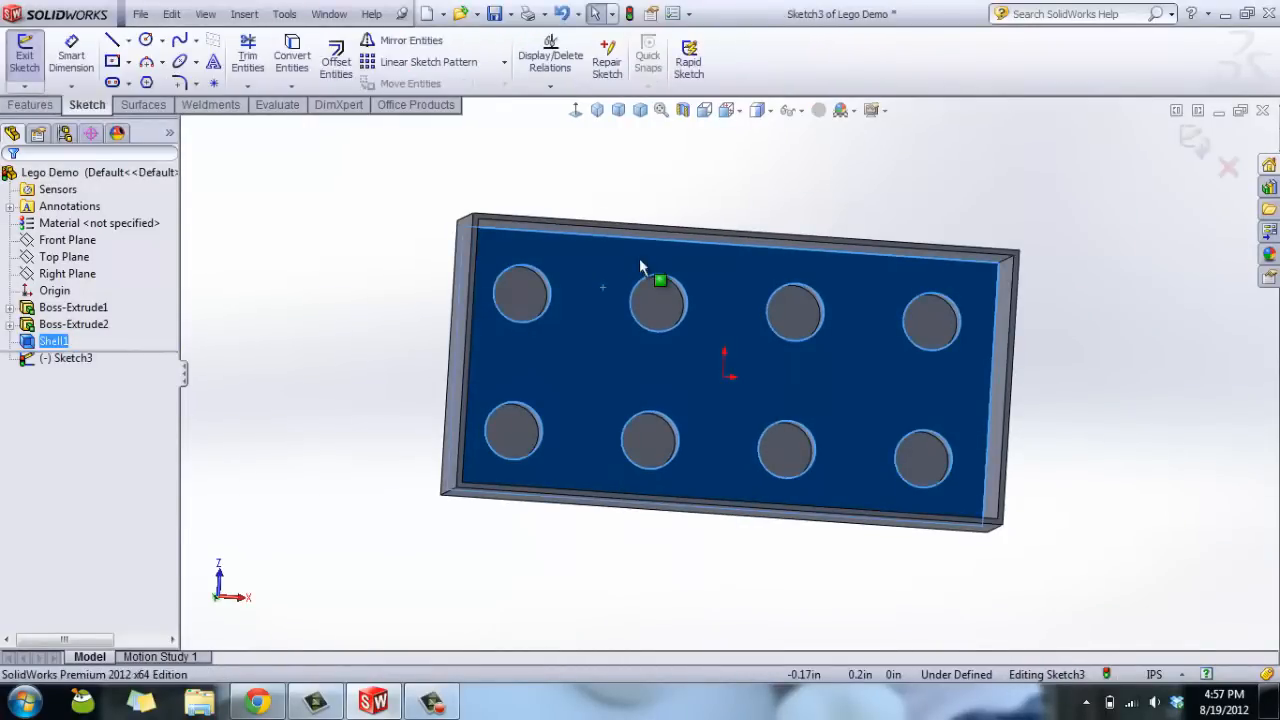
pyautogui.click(576, 111)
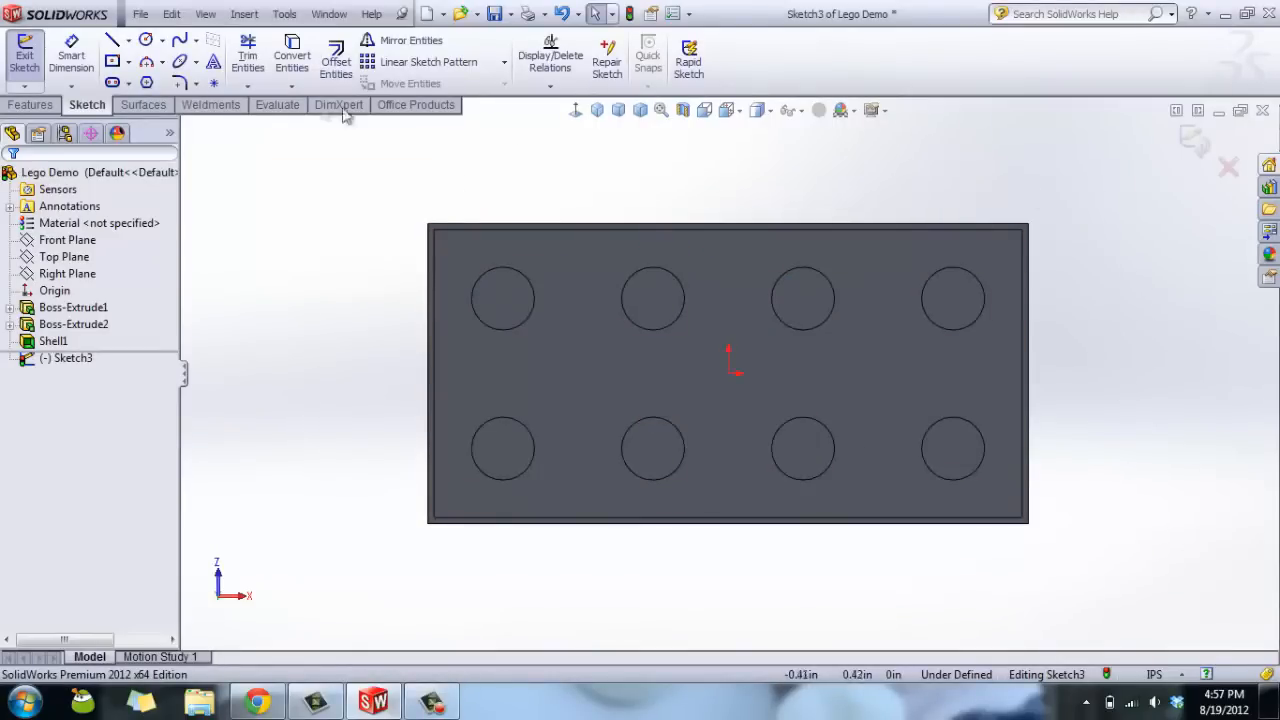
# - Draw four circles centred on the upper row of stud recesses, each matching its recess edge at 0.0525 in radius
pyautogui.click(145, 39)
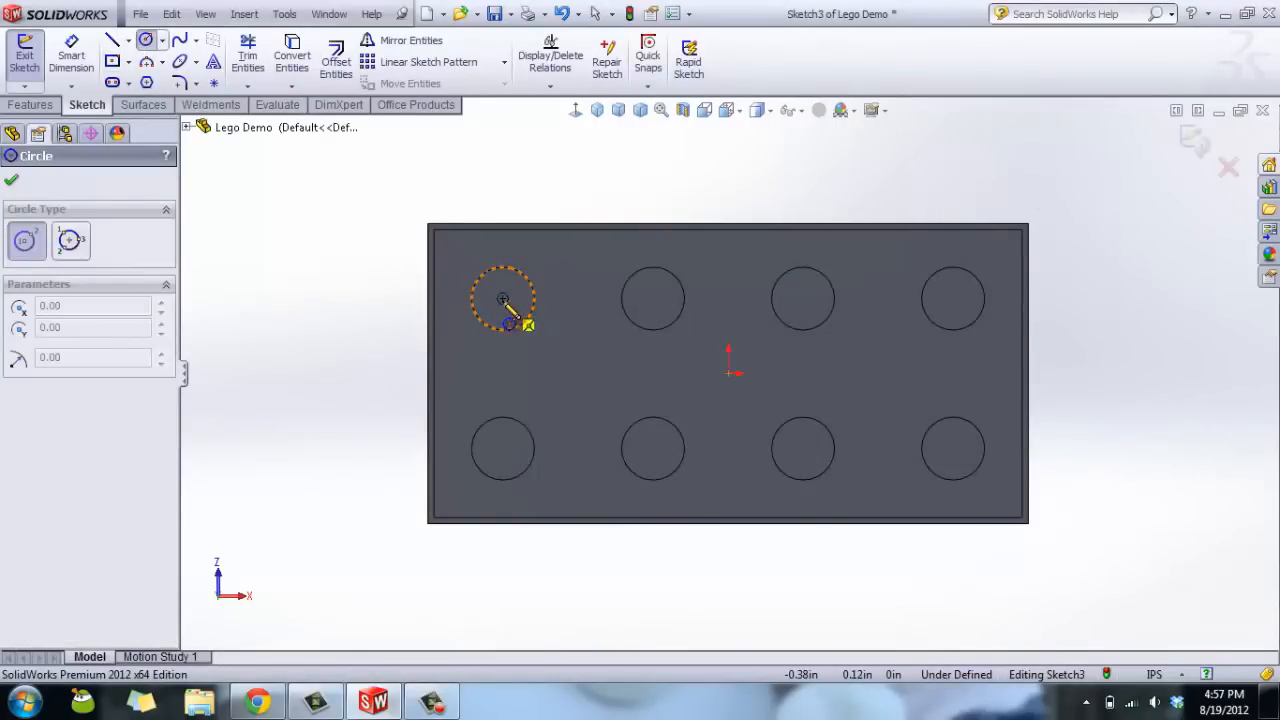
pyautogui.click(503, 298)
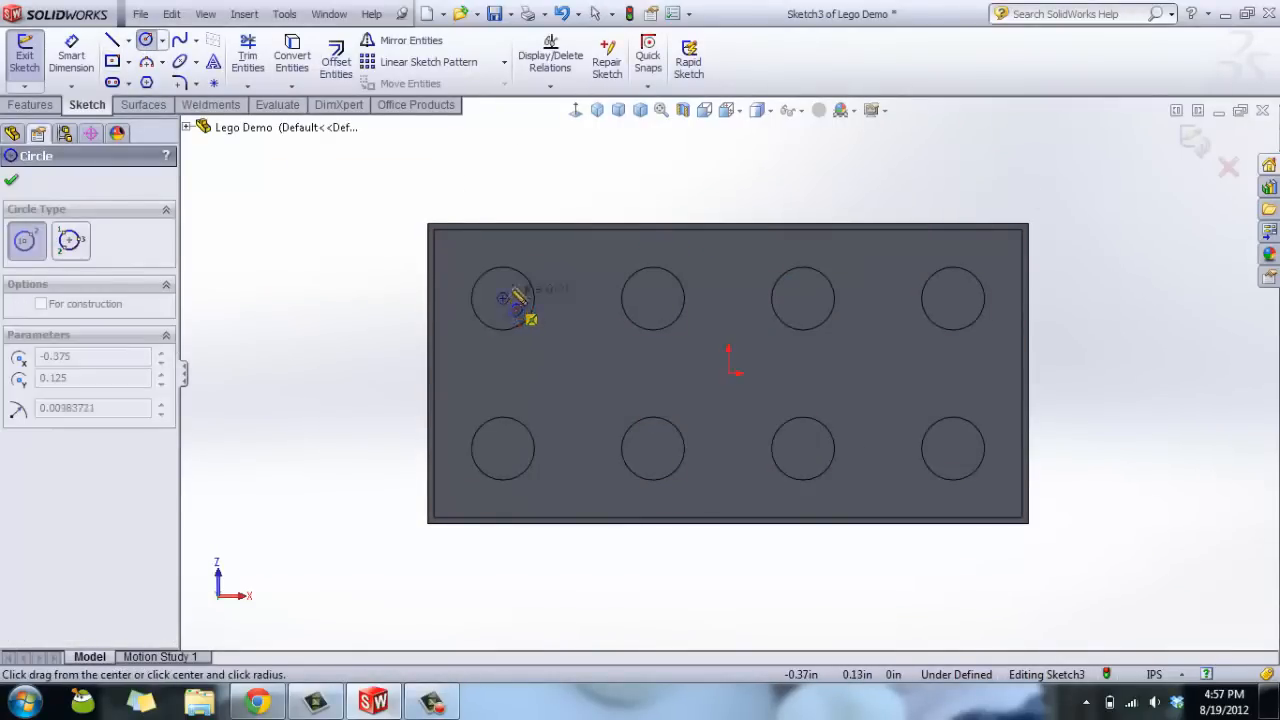
pyautogui.click(523, 275)
pyautogui.click(652, 298)
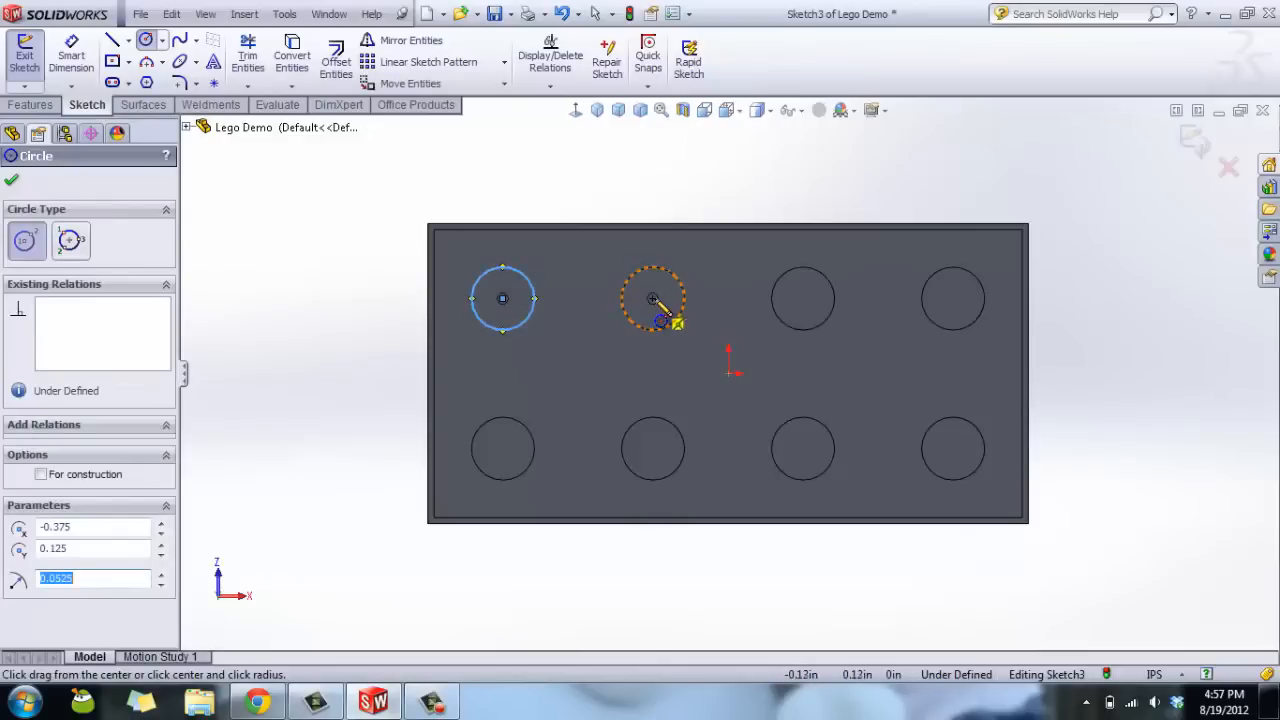
pyautogui.click(684, 286)
pyautogui.click(803, 298)
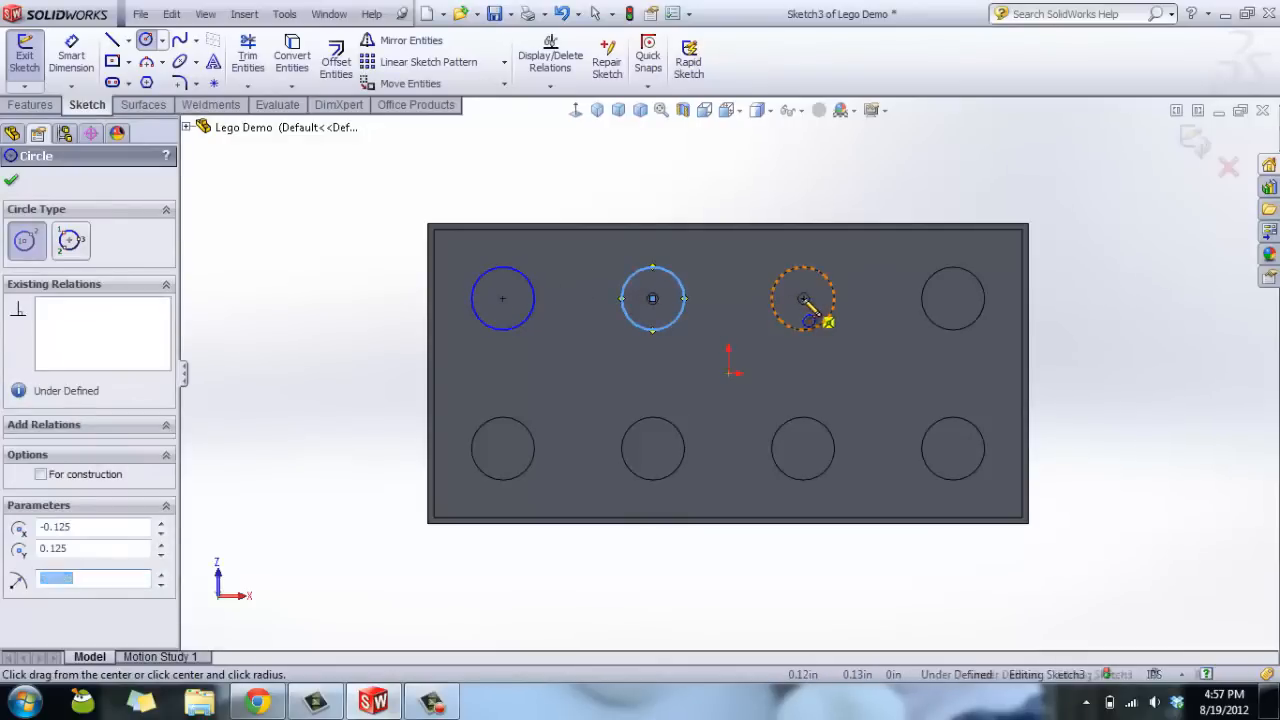
pyautogui.click(834, 287)
pyautogui.click(953, 298)
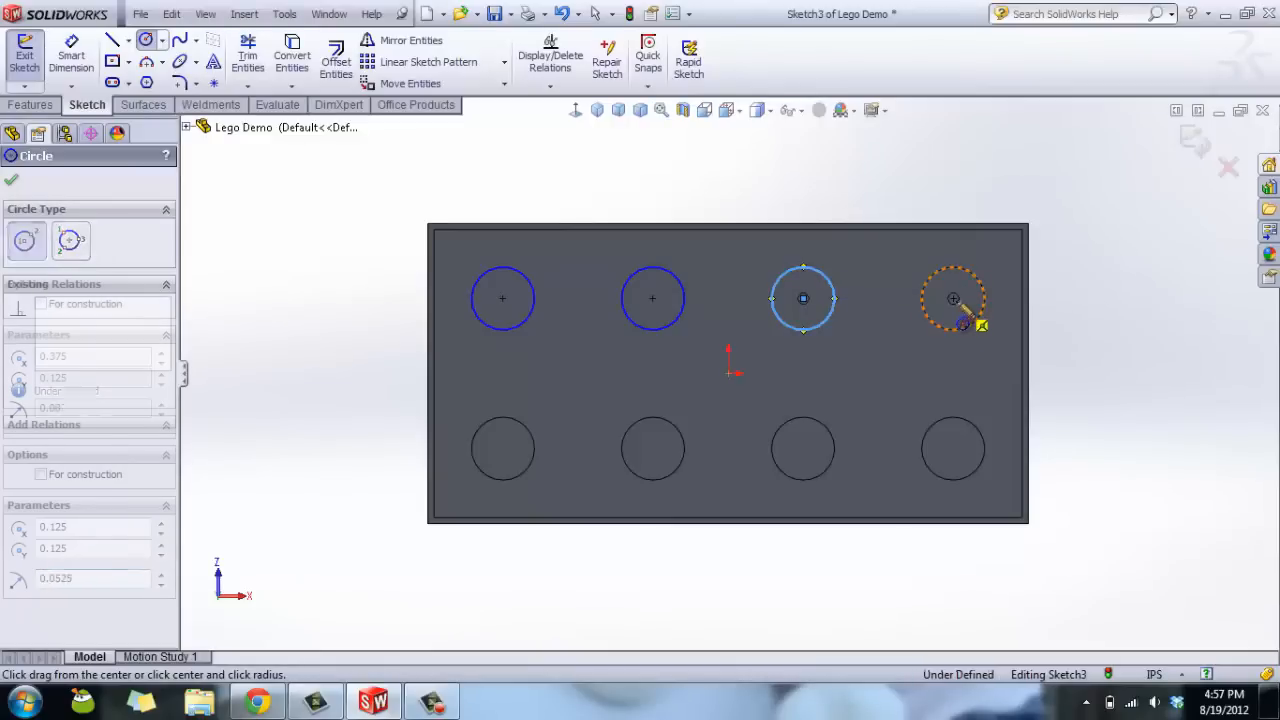
pyautogui.click(985, 295)
# - Draw four matching circles over the lower row of stud recesses, centred on each recess, and leave the Circle tool
pyautogui.click(953, 448)
pyautogui.click(985, 445)
pyautogui.click(803, 448)
pyautogui.click(834, 440)
pyautogui.click(653, 448)
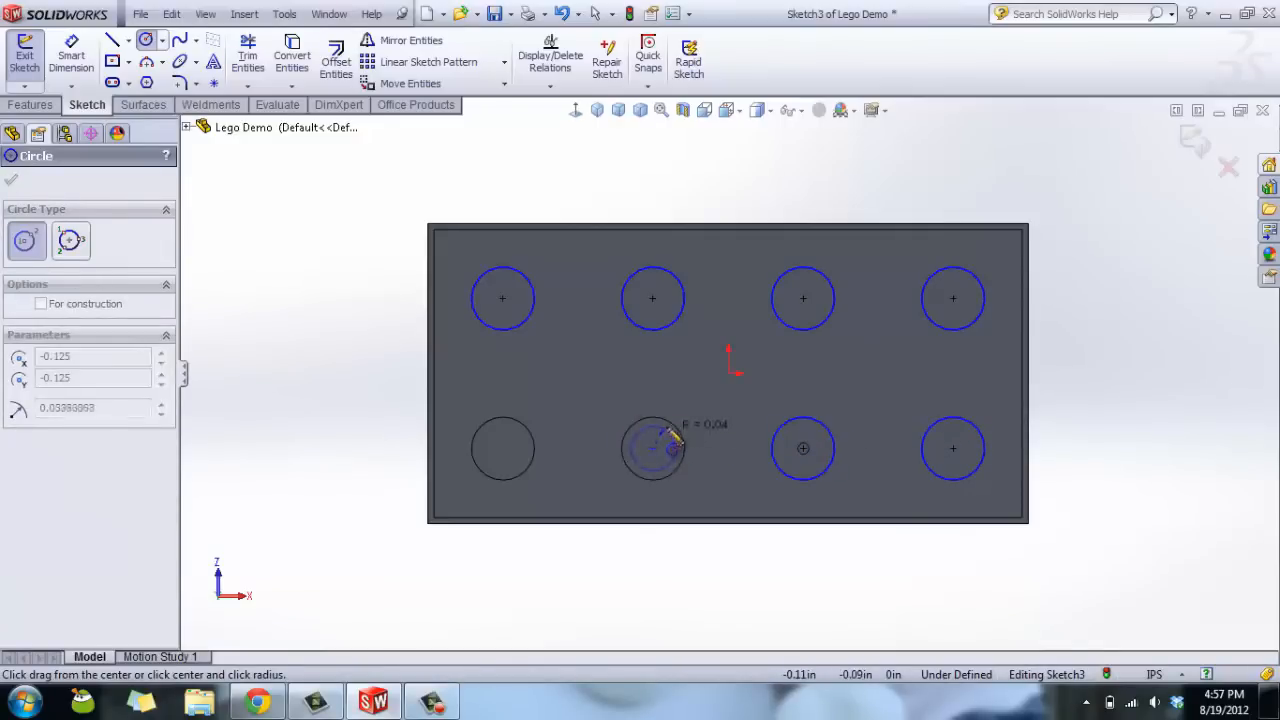
pyautogui.click(685, 444)
pyautogui.click(503, 448)
pyautogui.click(533, 447)
pyautogui.press('Escape')
# - Enlarge the lower-left circle to about 0.21 in diameter and make all eight sketch circles equal
pyautogui.moveTo(522, 432); pyautogui.dragTo(563, 423)
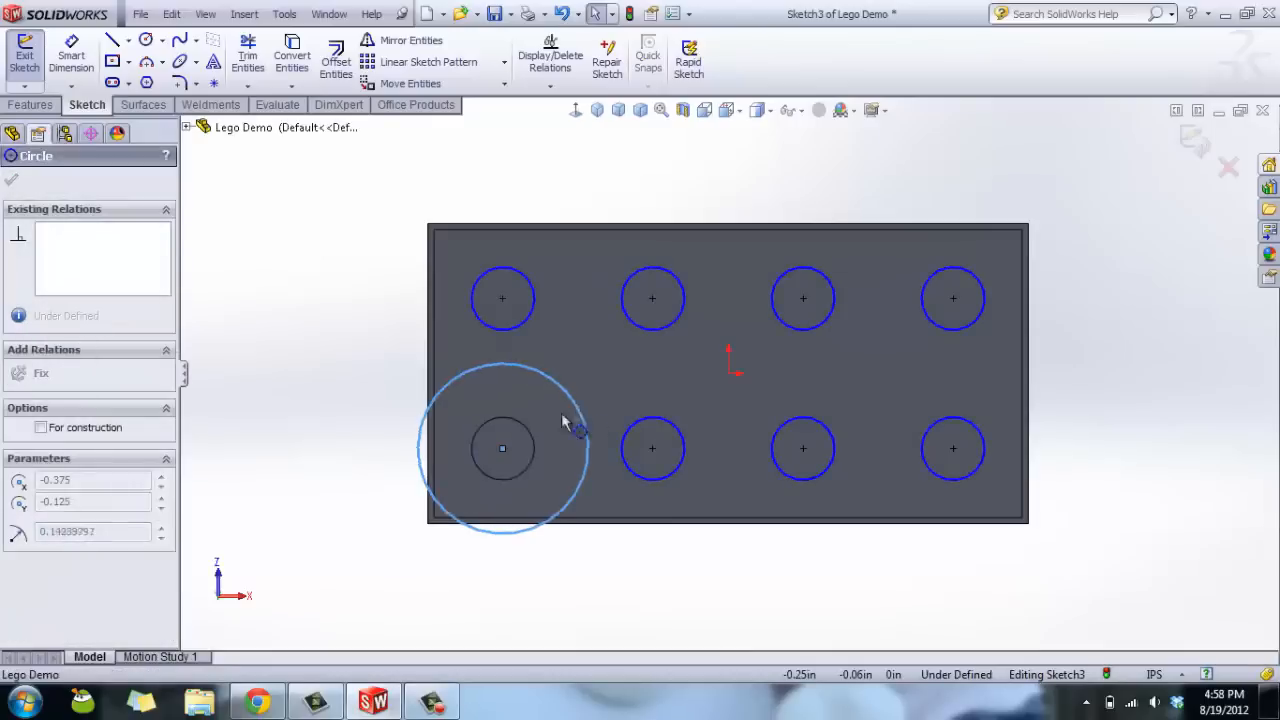
pyautogui.click(571, 551)
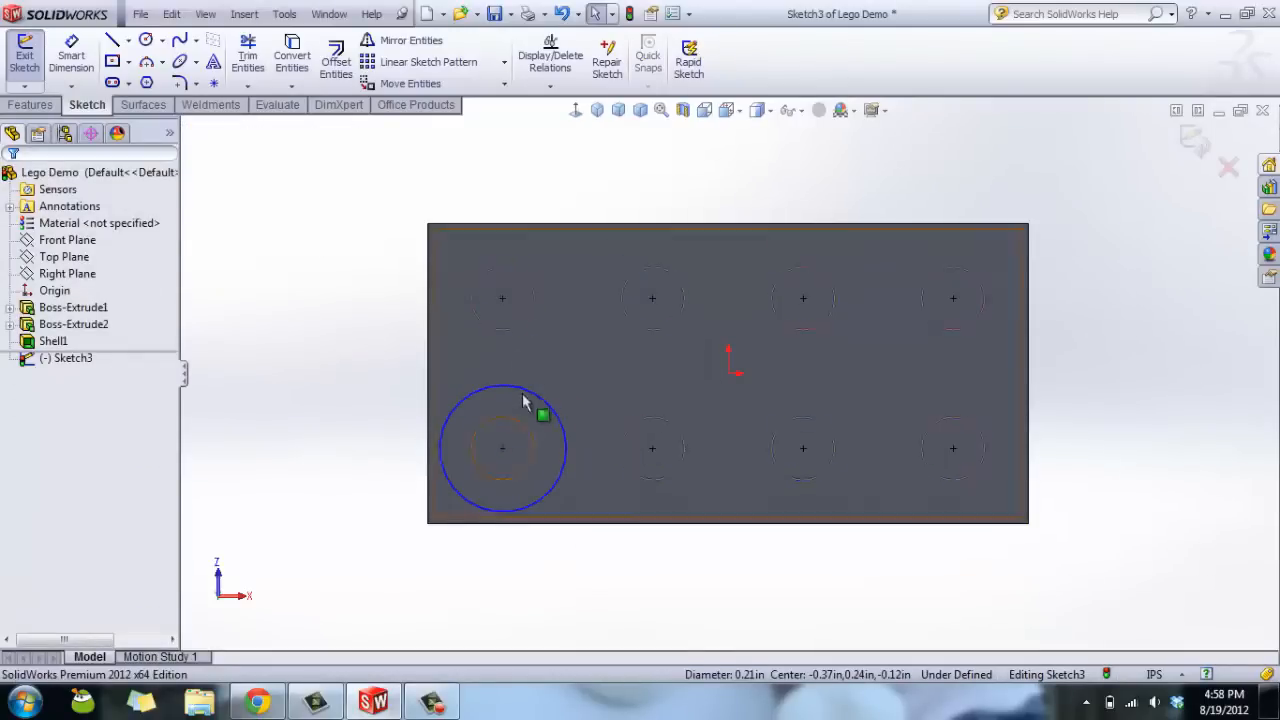
pyautogui.click(529, 326)
pyautogui.keyDown('ctrl'); pyautogui.click(628, 316); pyautogui.keyUp('ctrl')
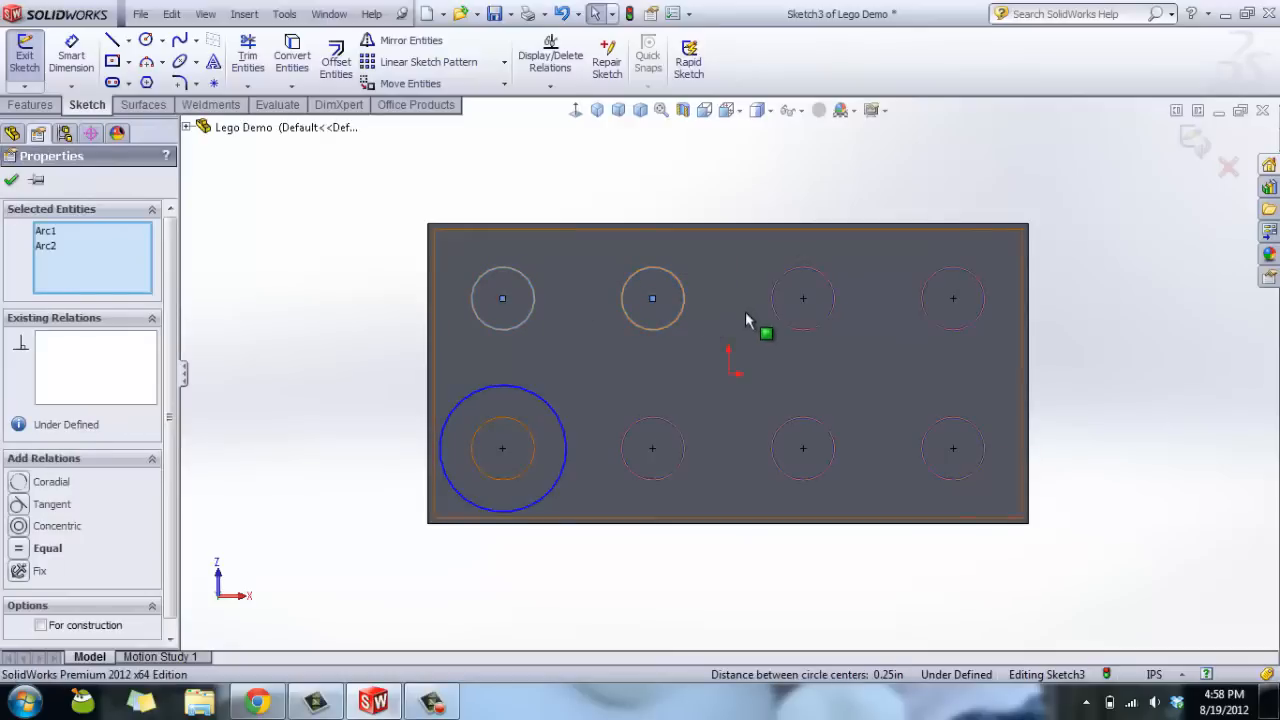
pyautogui.keyDown('ctrl'); pyautogui.click(785, 322); pyautogui.keyUp('ctrl')
pyautogui.keyDown('ctrl'); pyautogui.click(935, 328); pyautogui.keyUp('ctrl')
pyautogui.keyDown('ctrl'); pyautogui.click(925, 430); pyautogui.keyUp('ctrl')
pyautogui.keyDown('ctrl'); pyautogui.click(775, 430); pyautogui.keyUp('ctrl')
pyautogui.keyDown('ctrl'); pyautogui.click(668, 428); pyautogui.keyUp('ctrl')
pyautogui.keyDown('ctrl'); pyautogui.click(556, 408); pyautogui.keyUp('ctrl')
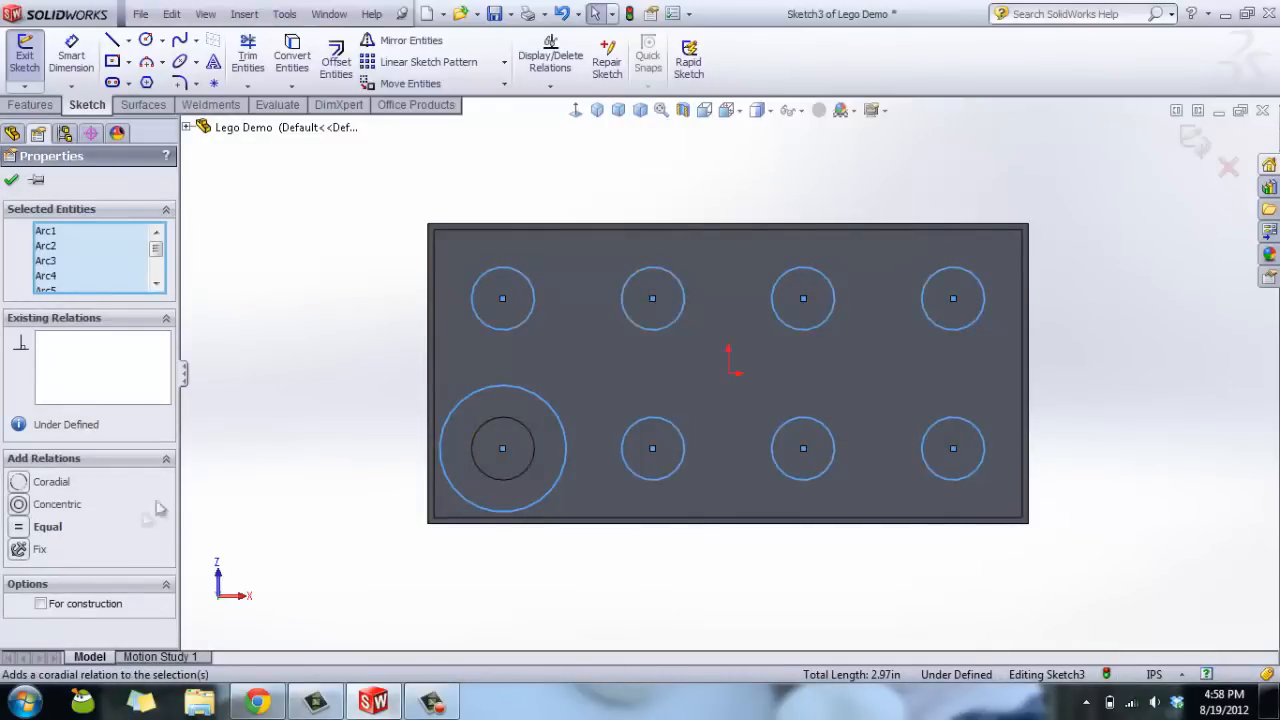
pyautogui.click(18, 530)
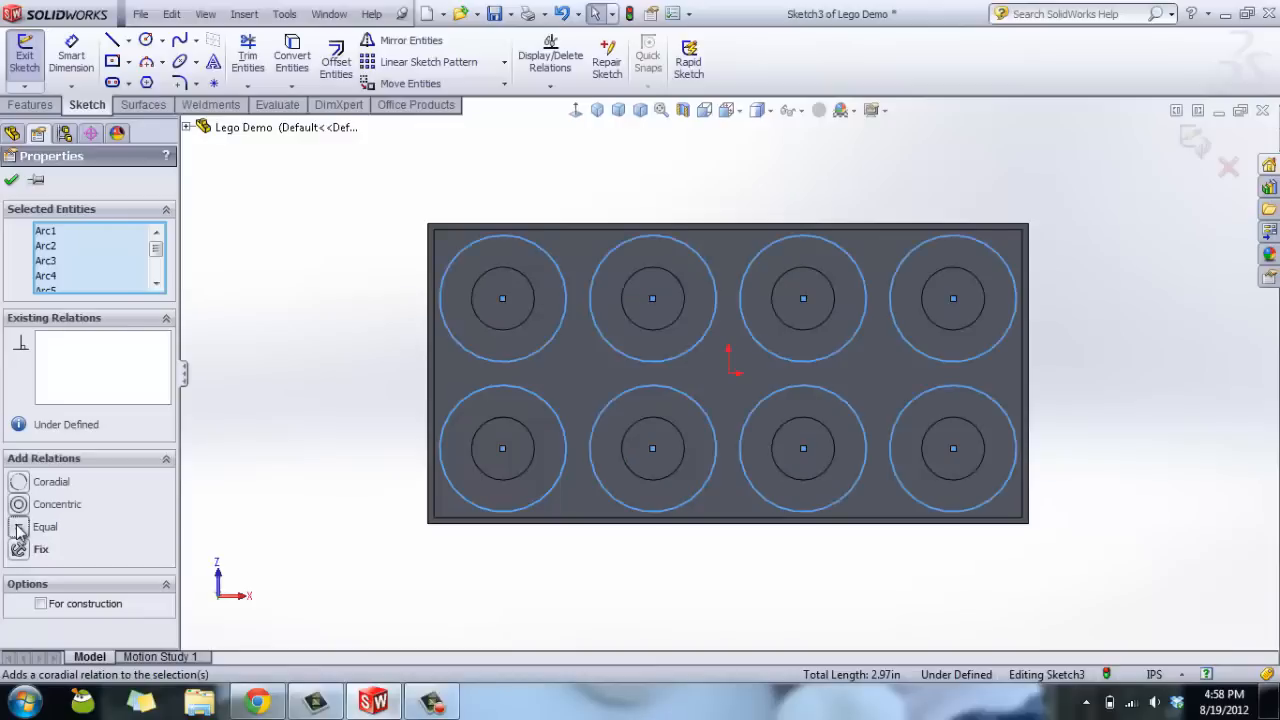
# - Make the upper-left circle coradial with the edge of its stud recess
pyautogui.click(445, 240)
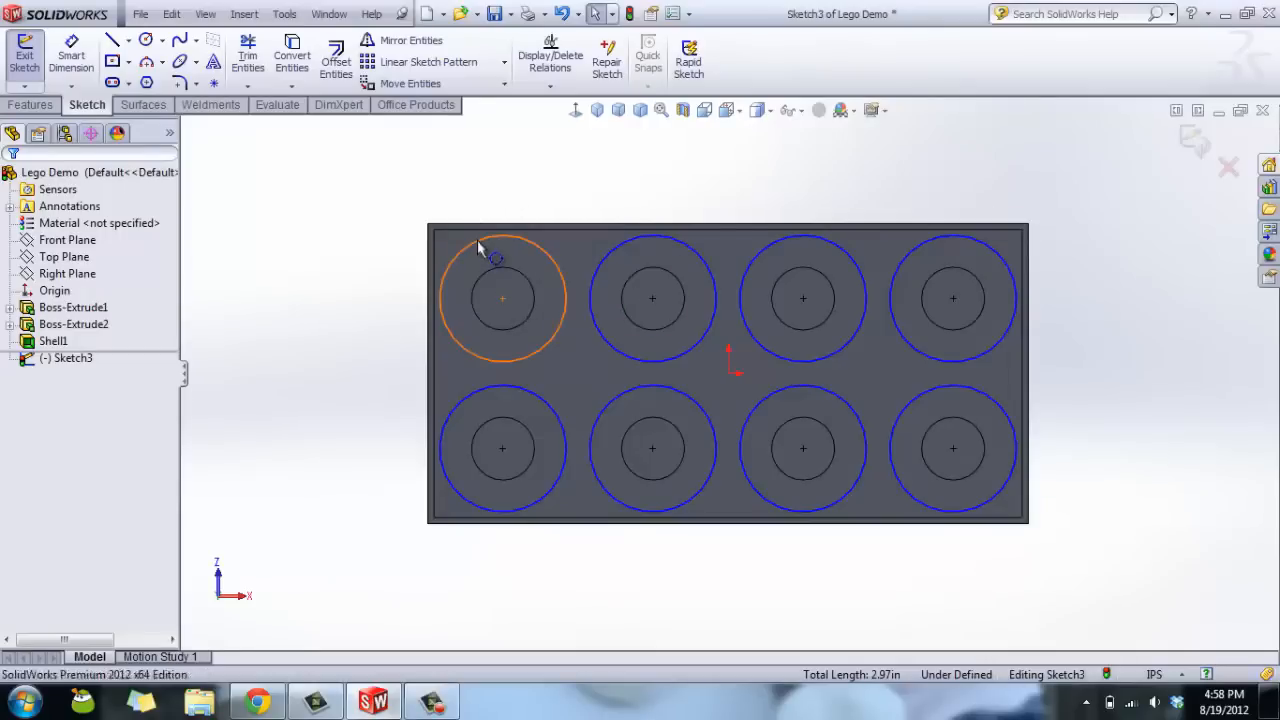
pyautogui.click(495, 277)
pyautogui.keyDown('ctrl'); pyautogui.click(494, 272); pyautogui.keyUp('ctrl')
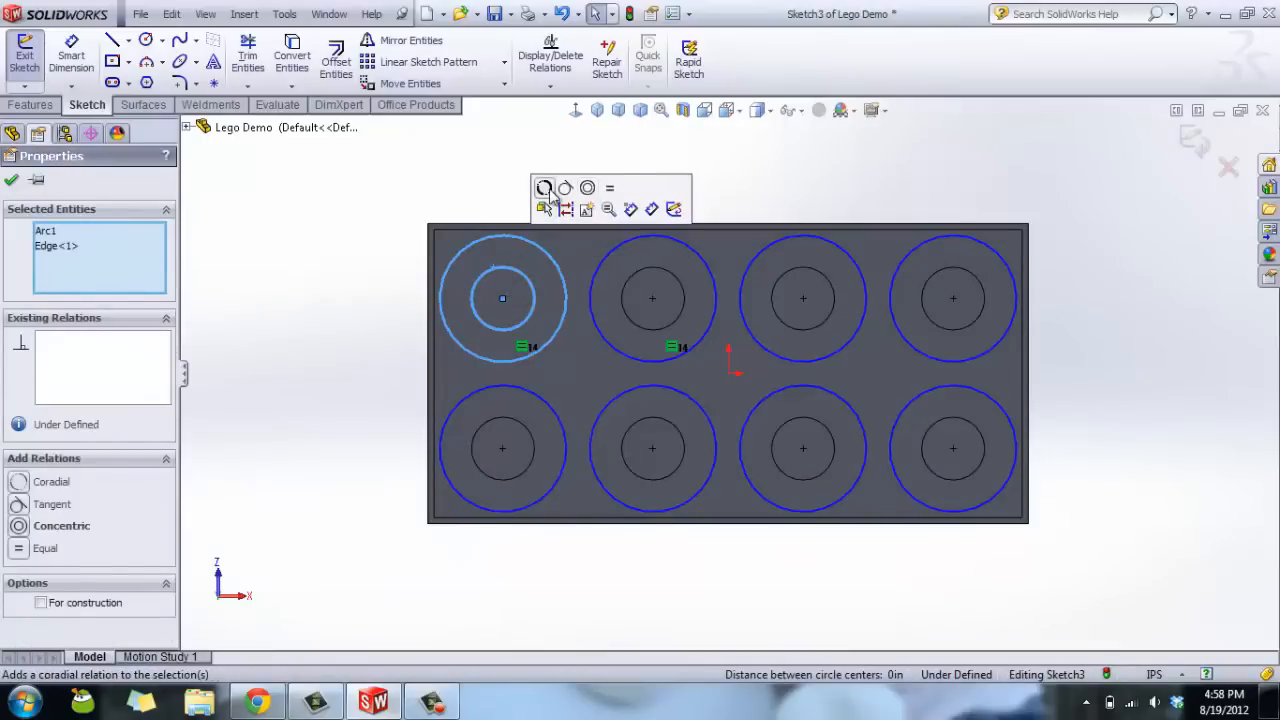
pyautogui.click(544, 188)
pyautogui.click(478, 163)
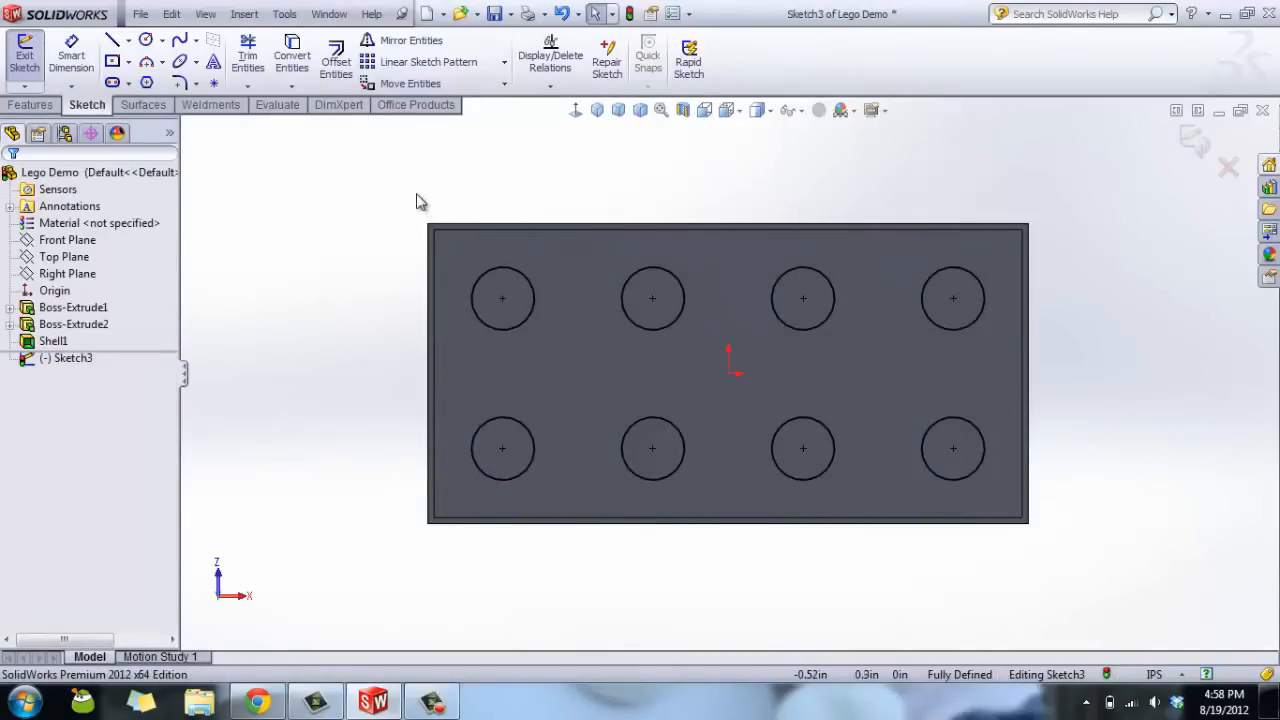
pyautogui.click(147, 41)
pyautogui.press('Escape')
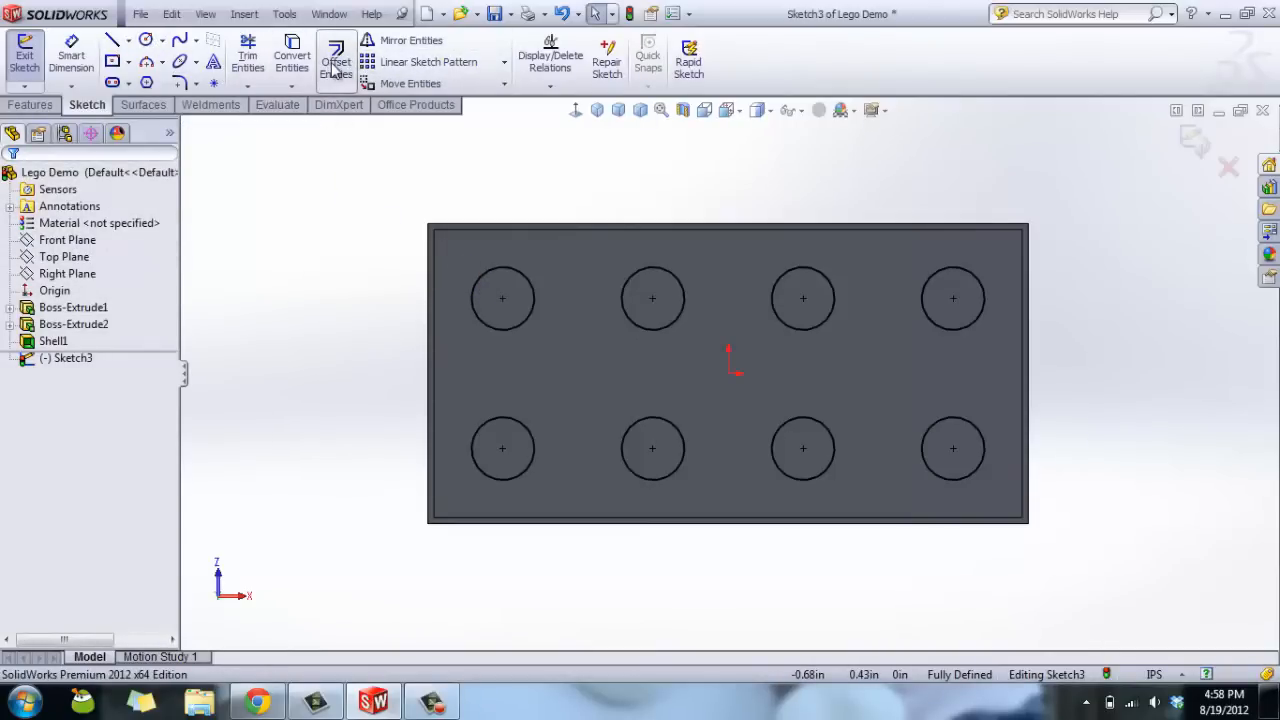
# - Offset all eight stud-recess circles outward by 0.01 in, with the offset dimension added
pyautogui.click(336, 62)
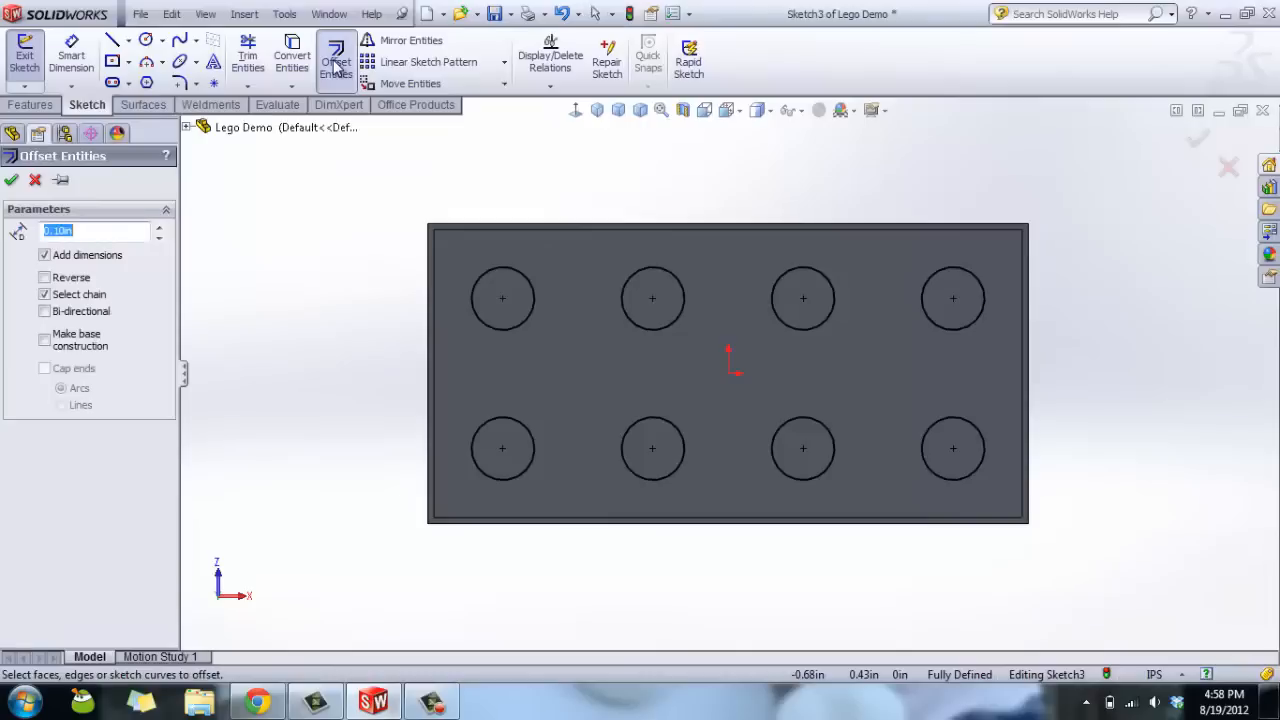
pyautogui.click(492, 288)
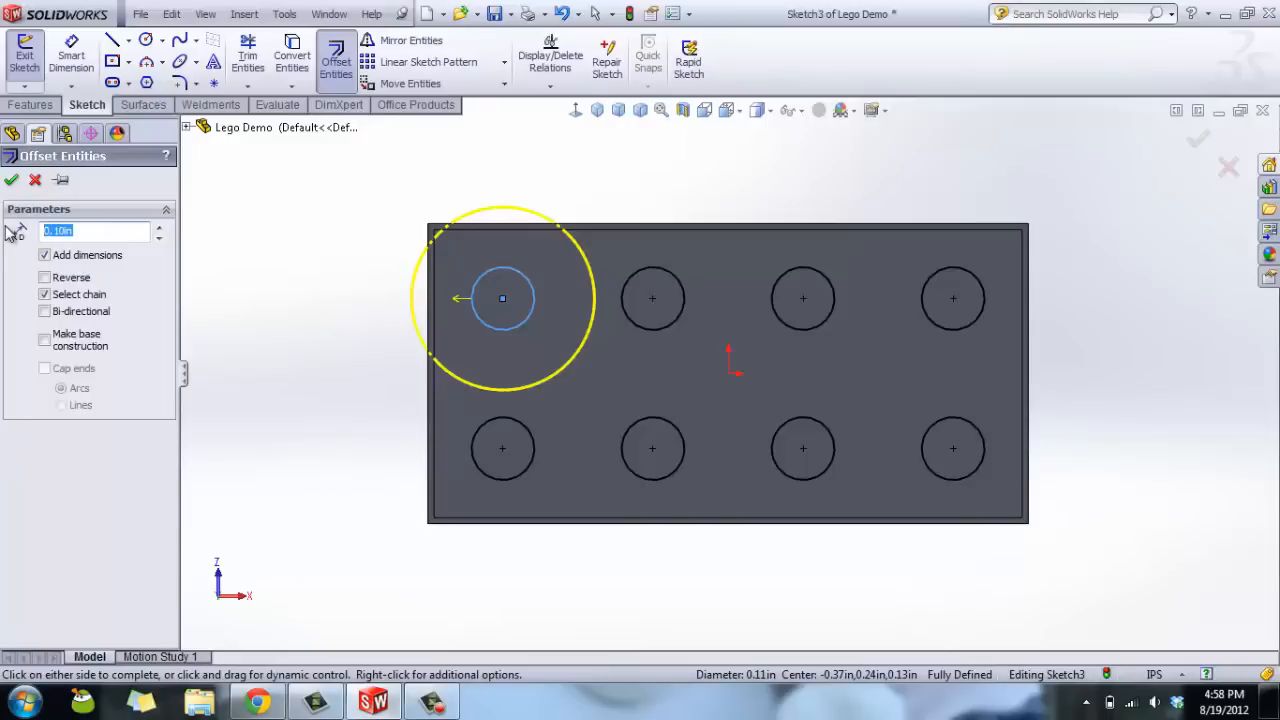
pyautogui.press('Return')
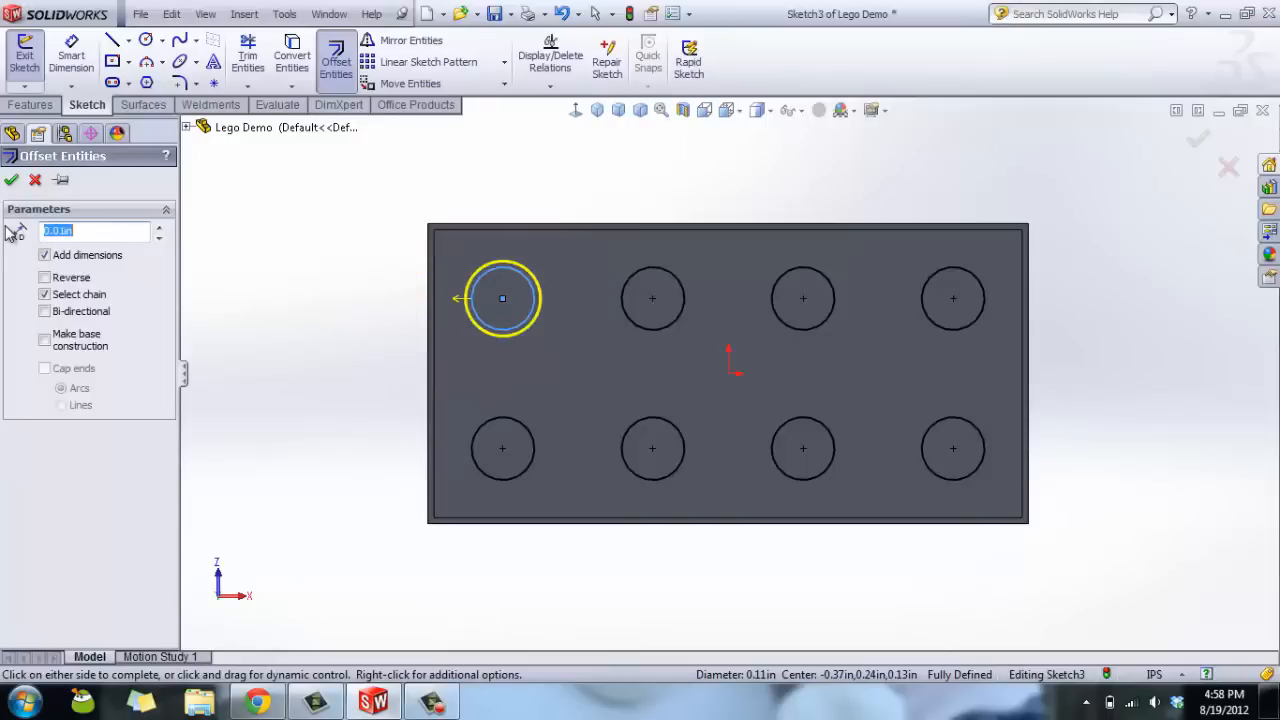
pyautogui.click(648, 290)
pyautogui.click(843, 285)
pyautogui.click(922, 292)
pyautogui.click(922, 446)
pyautogui.click(834, 434)
pyautogui.click(677, 428)
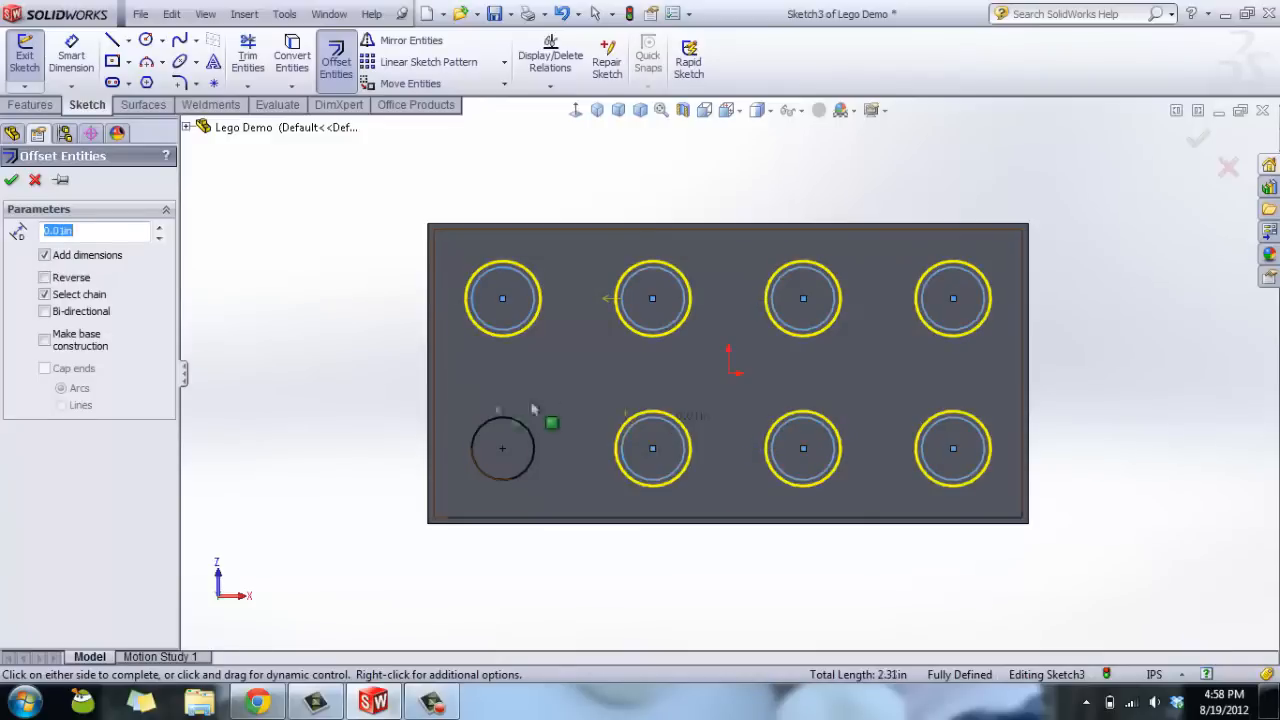
pyautogui.click(503, 424)
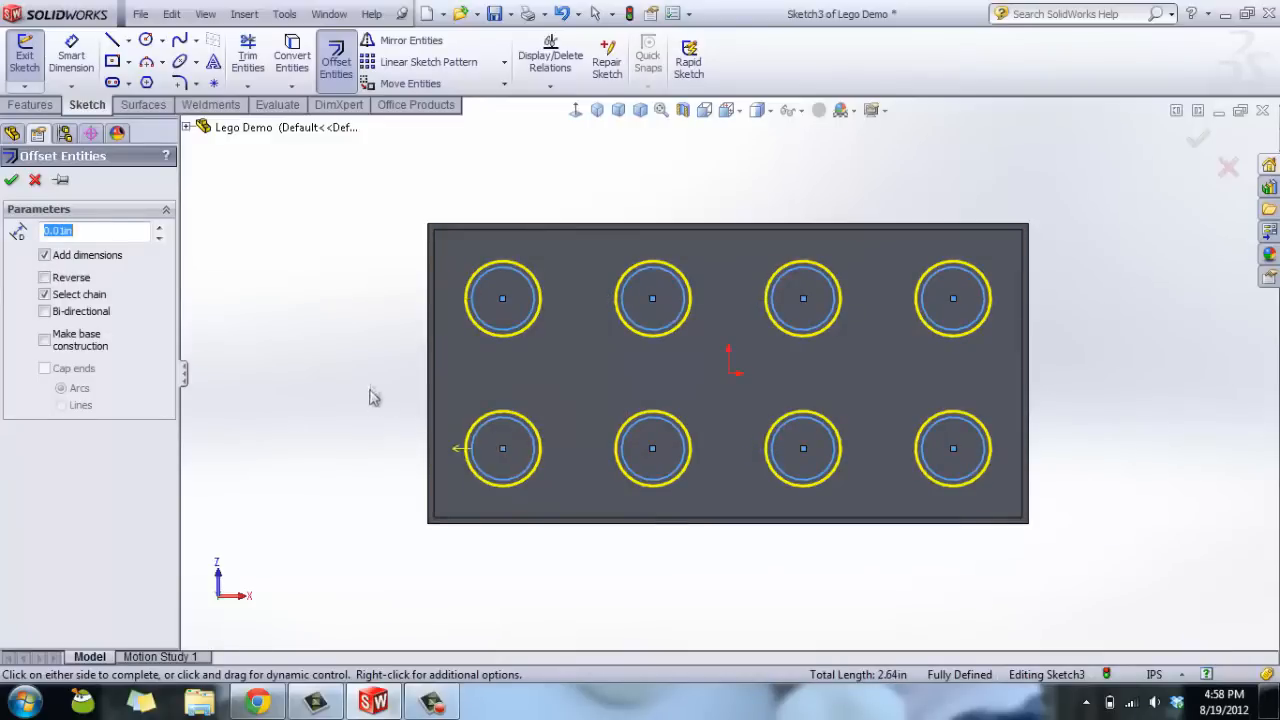
pyautogui.click(11, 181)
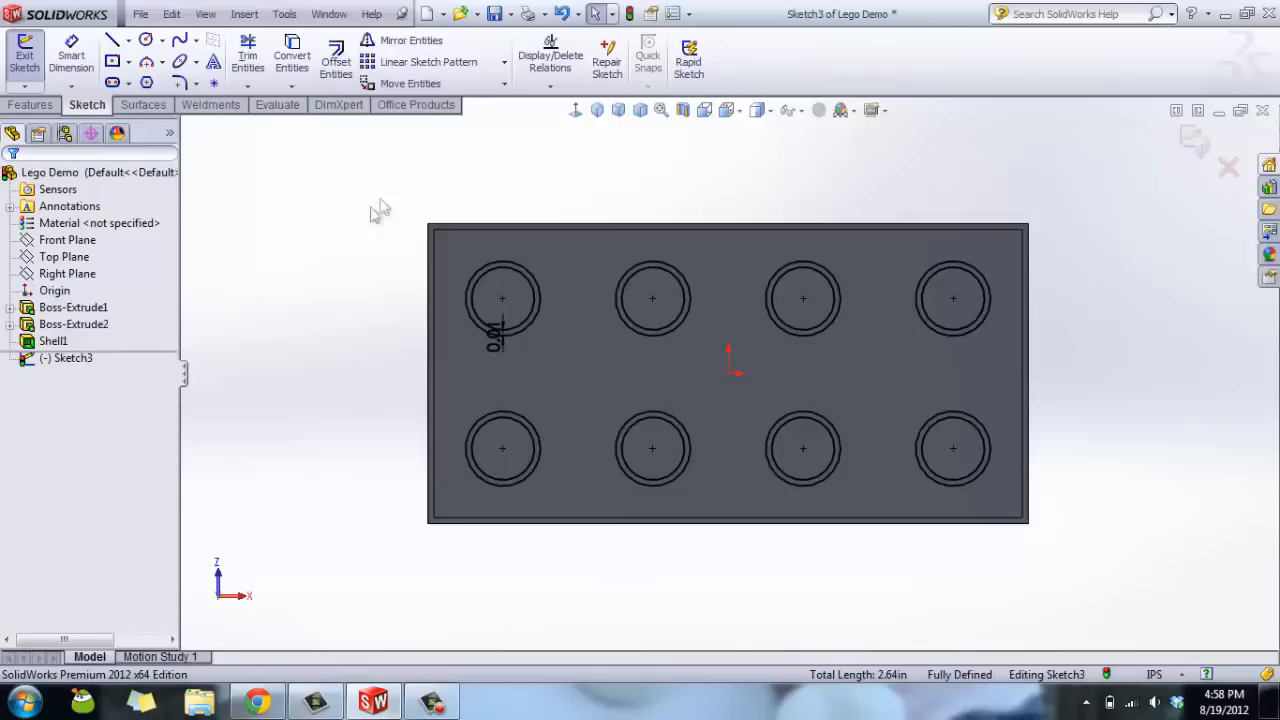
# - Draw connected construction lines between the centres of the four leftmost circles, covering both diagonals, both verticals and the upper horizontal
pyautogui.click(113, 45)
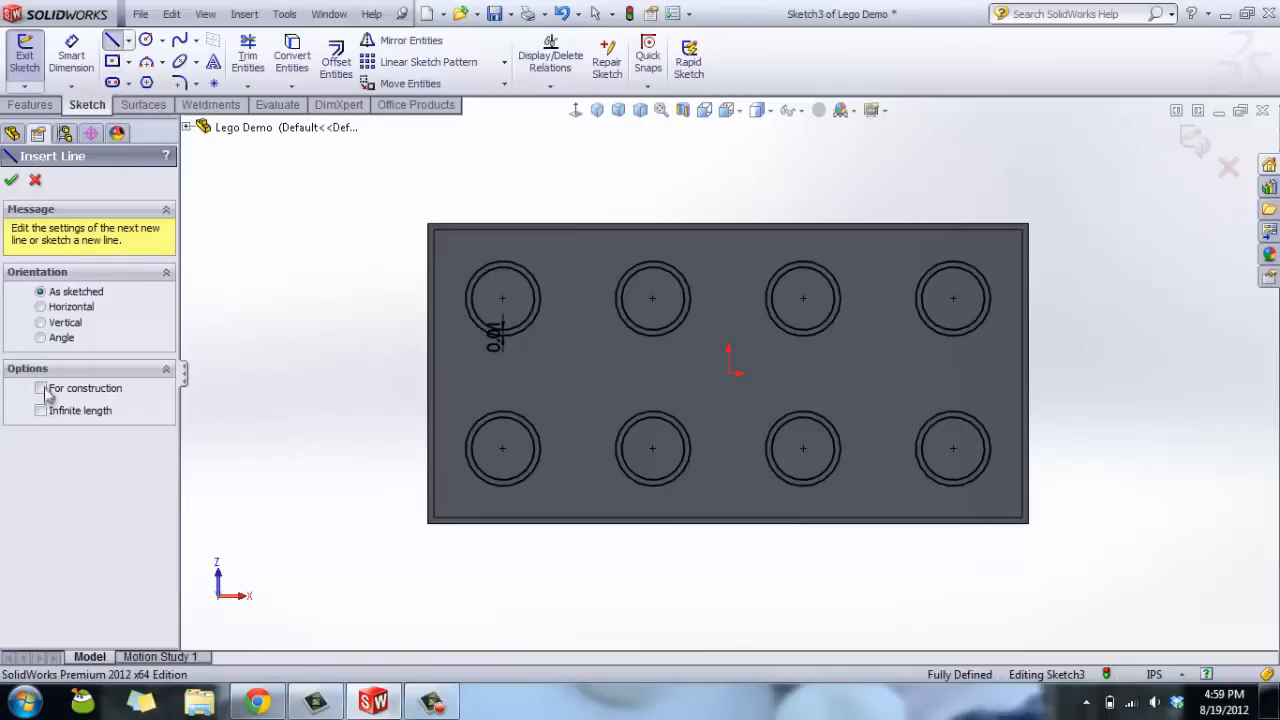
pyautogui.click(502, 298)
pyautogui.click(652, 448)
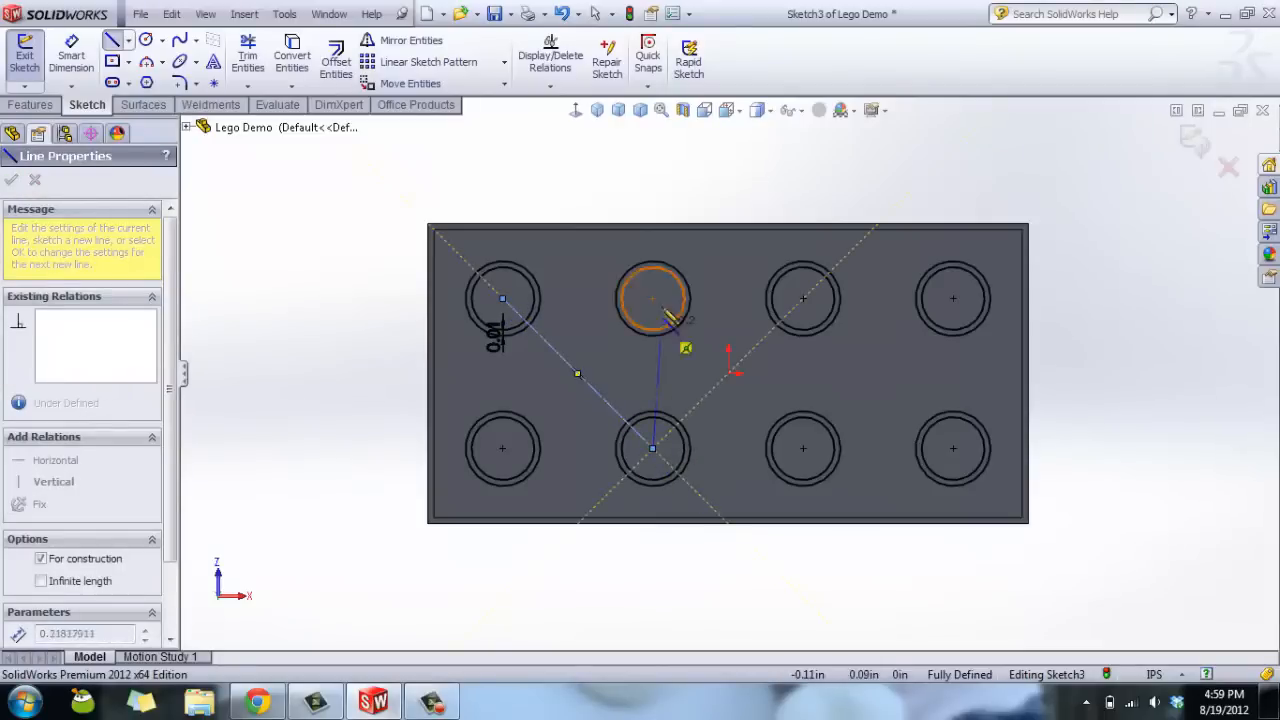
pyautogui.click(652, 298)
pyautogui.click(502, 448)
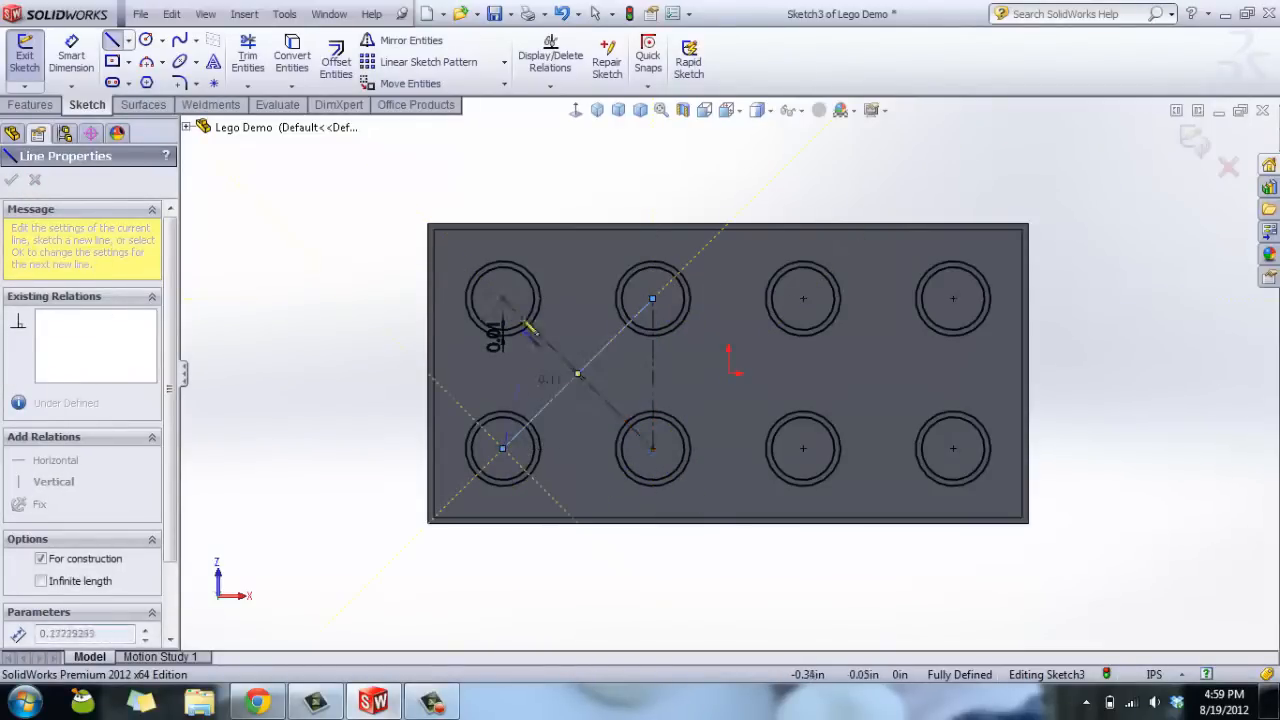
pyautogui.click(502, 298)
pyautogui.click(652, 298)
# - Continue the construction-line chain through the centres of the middle and right circles with crossing diagonals, verticals, and the lower-middle and upper-right horizontals
pyautogui.click(803, 448)
pyautogui.click(803, 298)
pyautogui.click(652, 448)
pyautogui.click(803, 448)
pyautogui.click(953, 298)
pyautogui.click(953, 448)
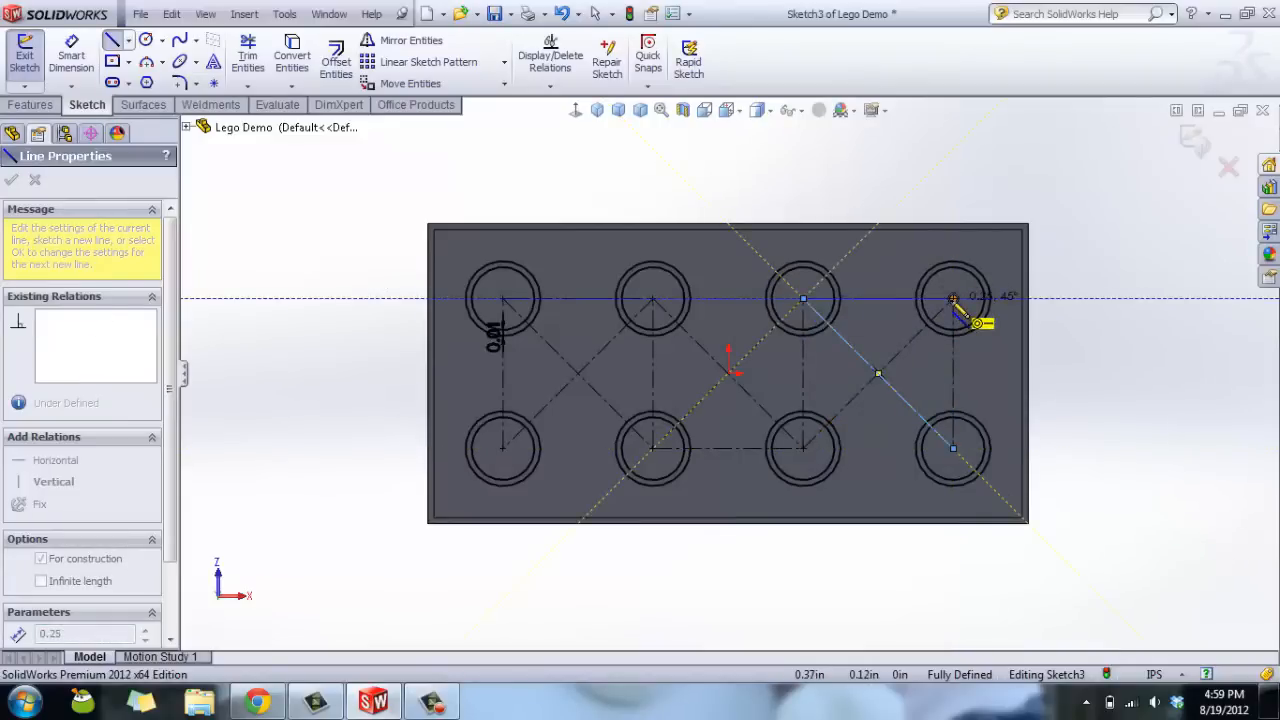
pyautogui.click(953, 298)
pyautogui.press('Escape')
# - Join the centres of the two lower-right circles with a horizontal line and convert it to construction geometry
pyautogui.press('l')
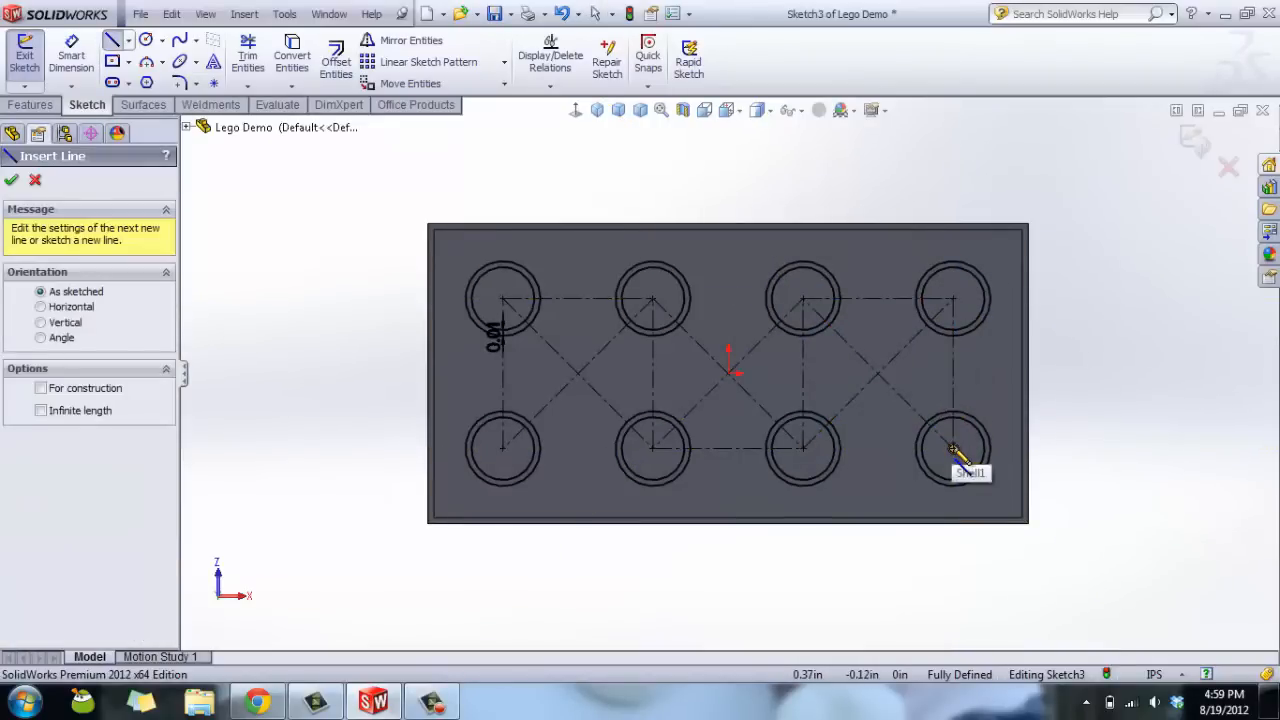
pyautogui.click(953, 448)
pyautogui.click(803, 448)
pyautogui.press('Escape')
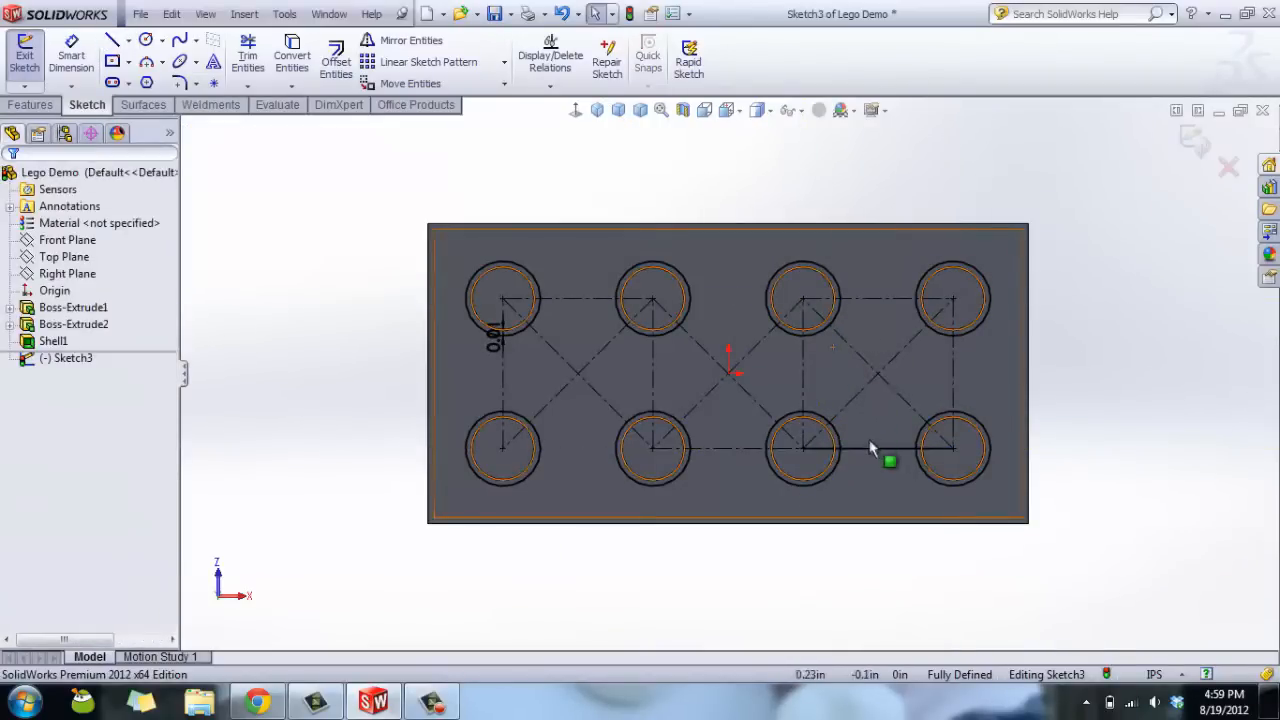
pyautogui.click(873, 449)
pyautogui.click(67, 473)
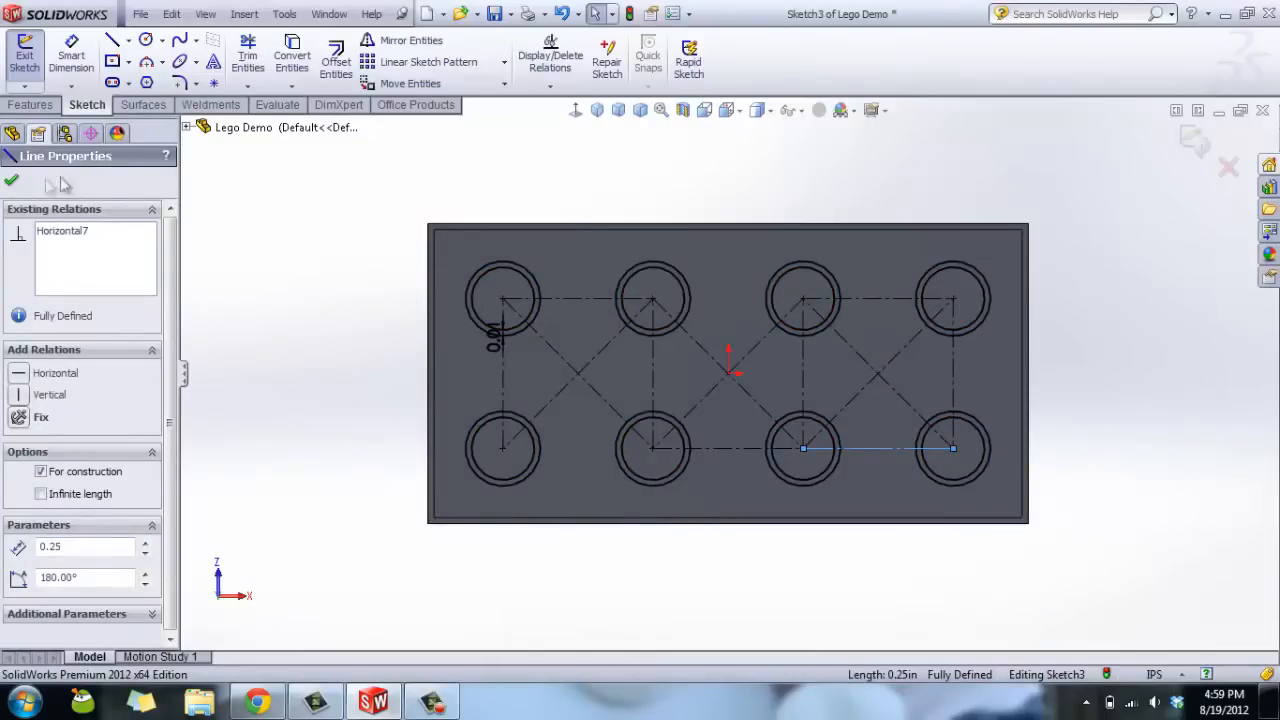
pyautogui.click(14, 181)
# - Draw horizontal construction lines joining the centres of the two upper-middle circles and the two lower-left circles
pyautogui.press('l')
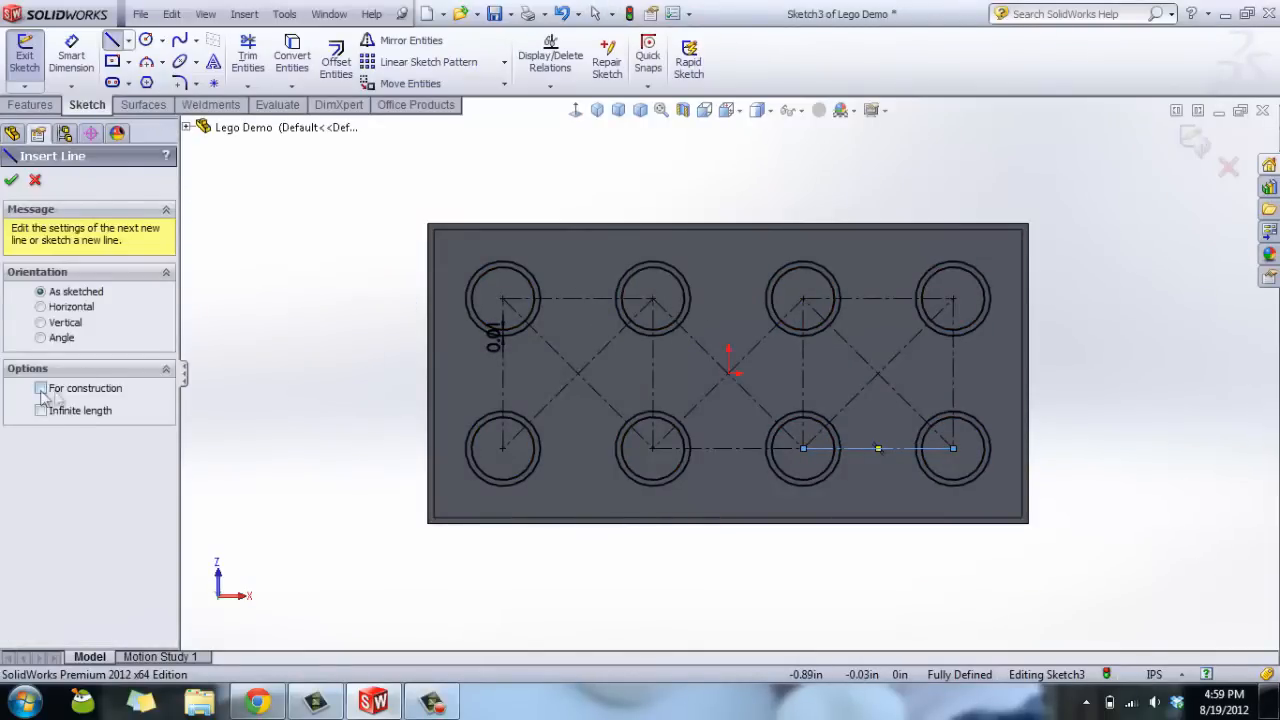
pyautogui.click(652, 298)
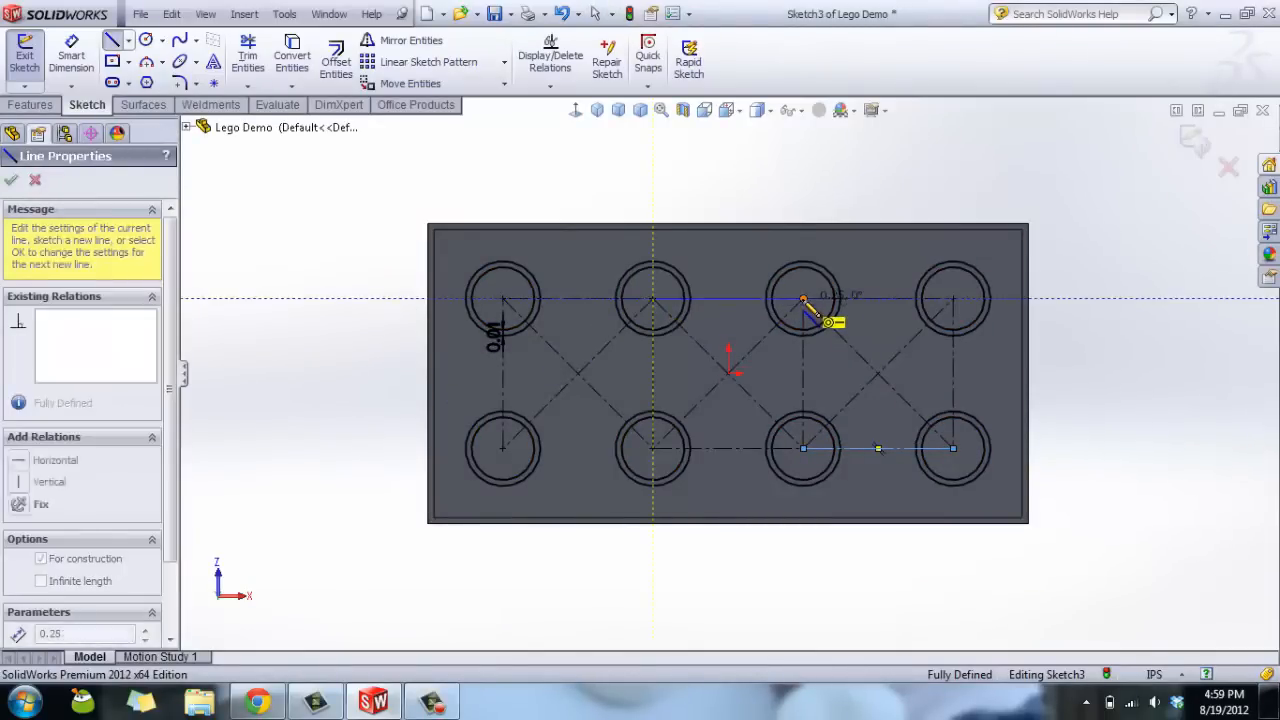
pyautogui.click(803, 298)
pyautogui.press('Escape')
pyautogui.press('l')
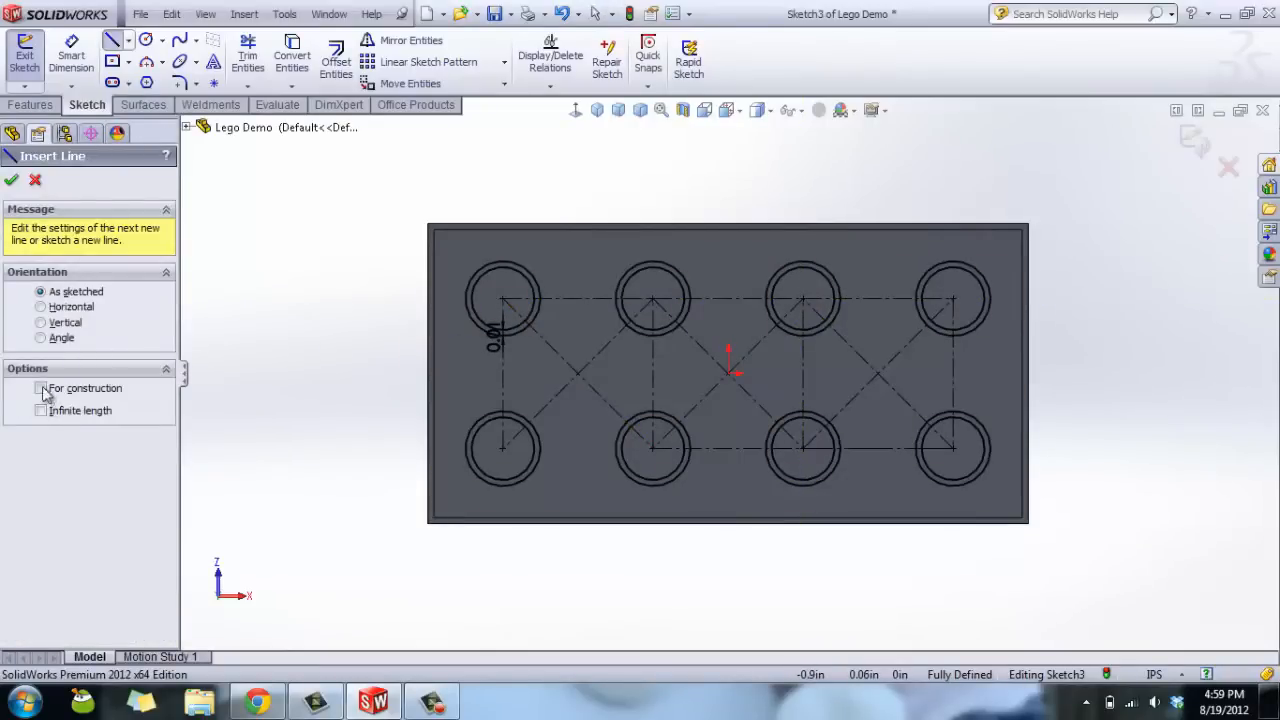
pyautogui.click(652, 450)
pyautogui.click(503, 448)
pyautogui.press('Escape')
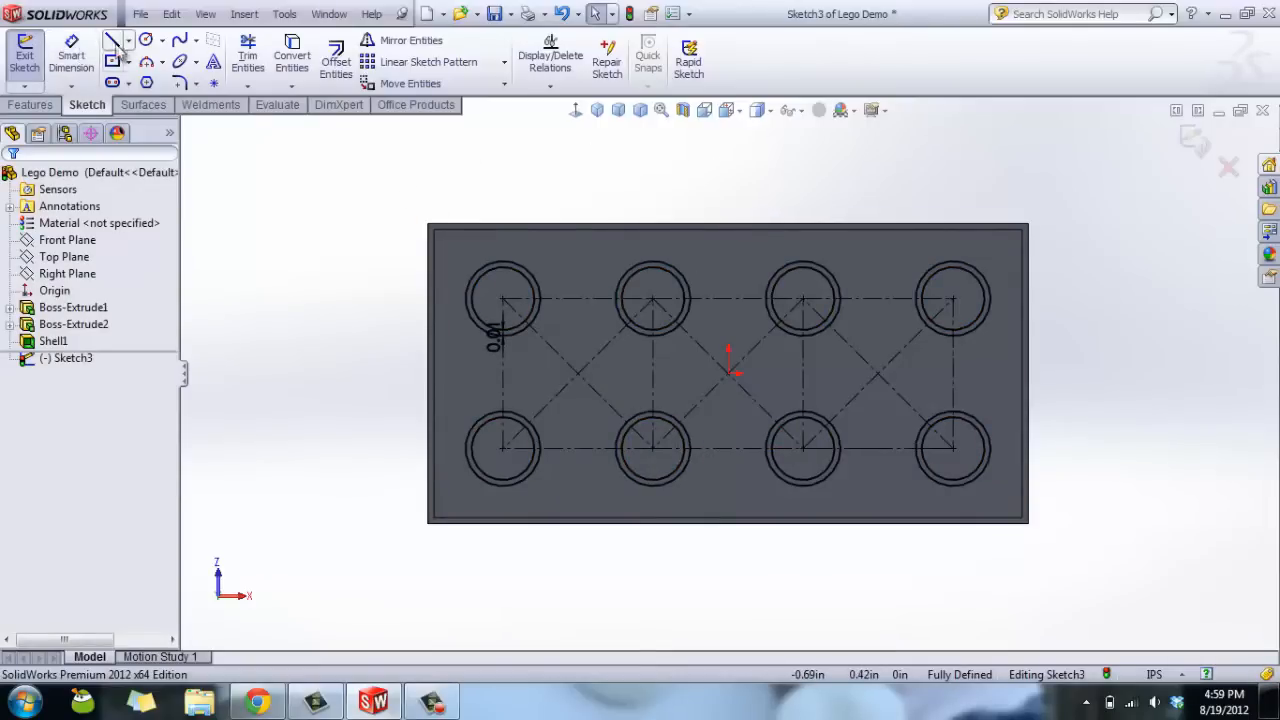
pyautogui.click(113, 42)
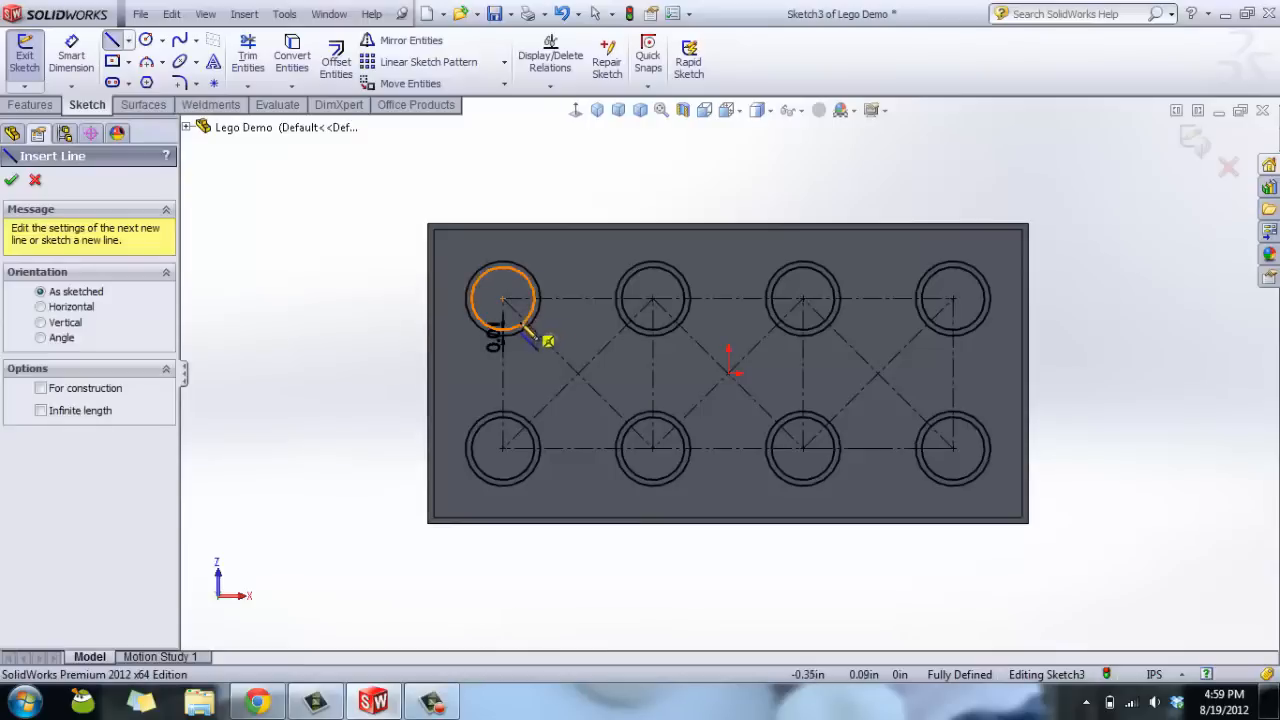
pyautogui.scroll(-2, 510, 330)
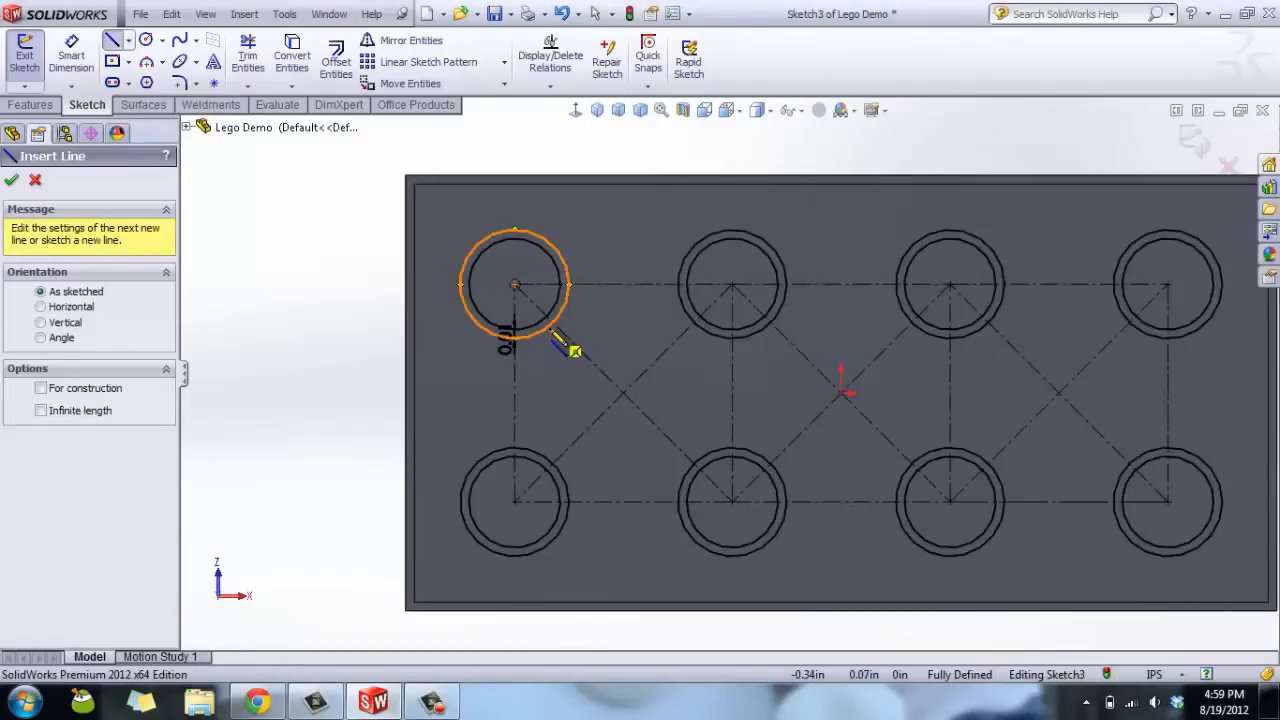
pyautogui.click(550, 332)
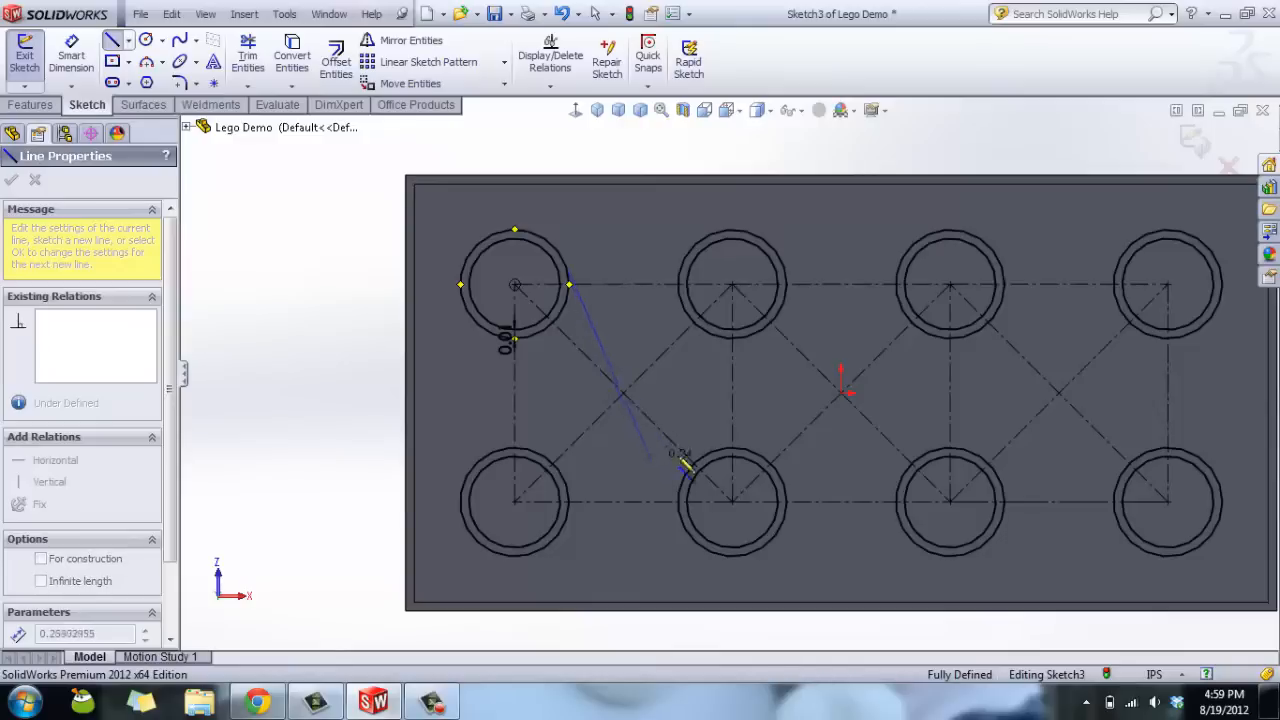
pyautogui.press('Escape')
pyautogui.press('l')
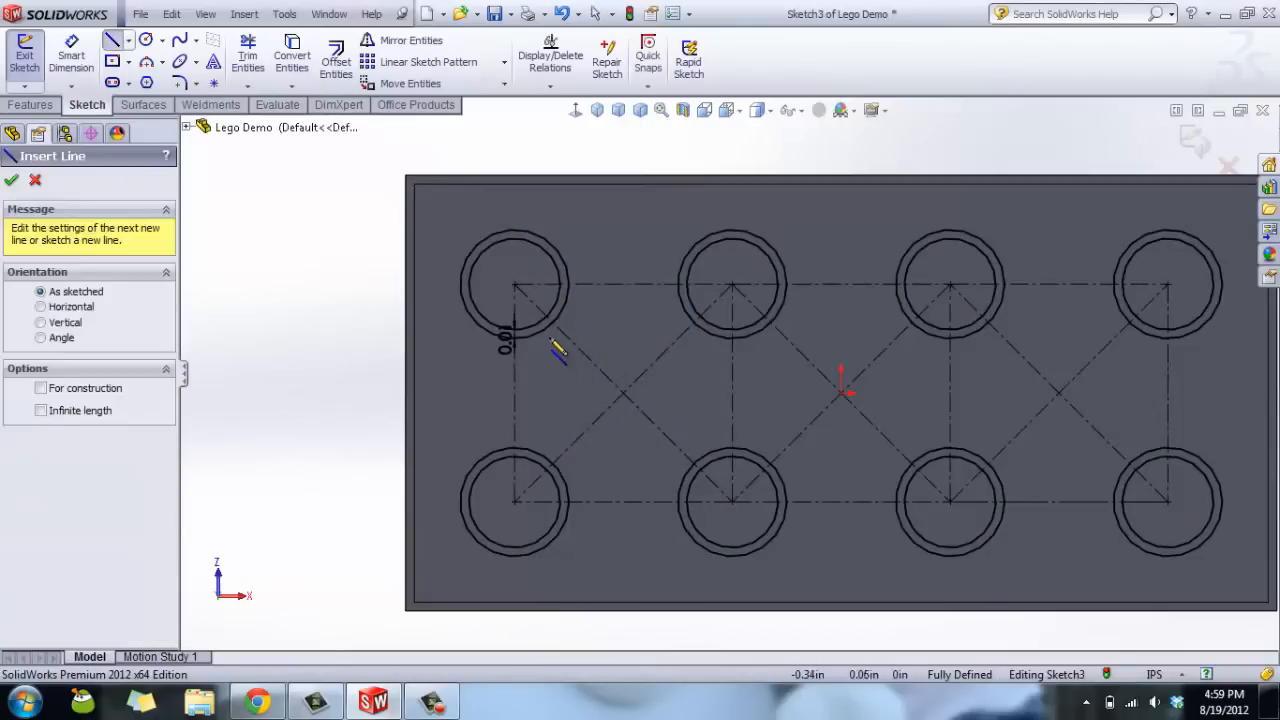
pyautogui.click(546, 342)
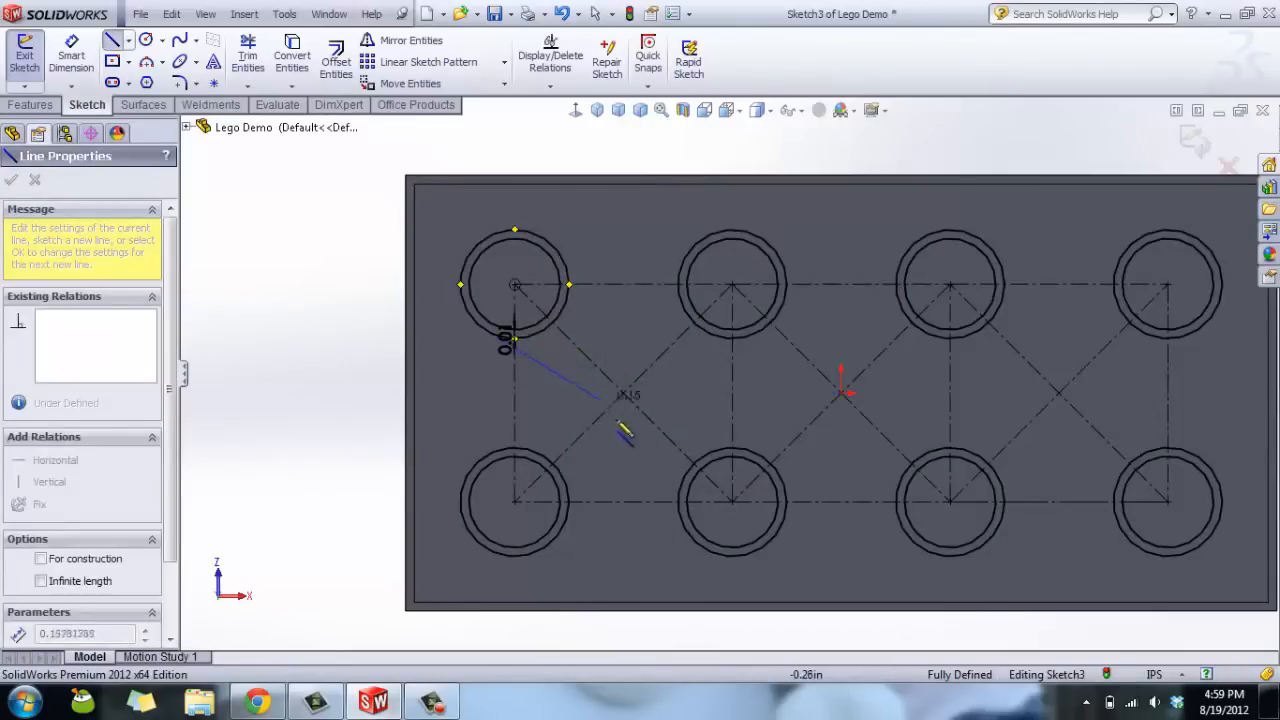
pyautogui.press('Escape')
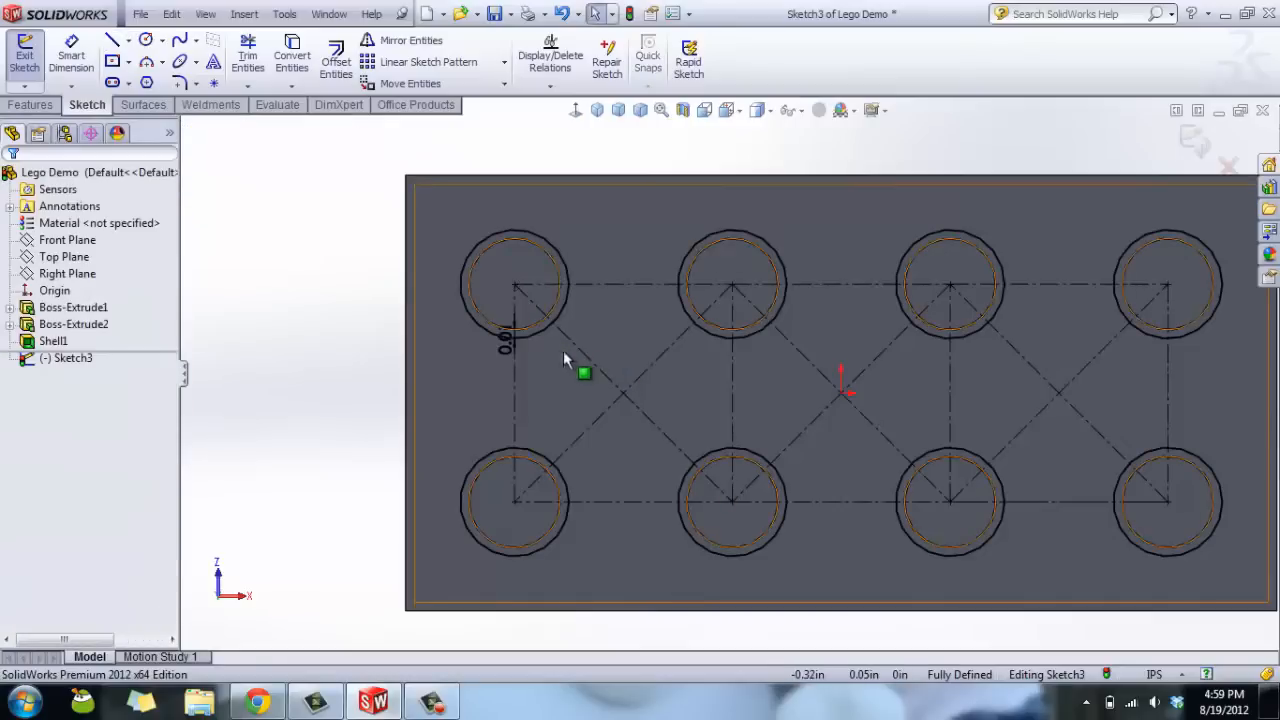
# - Draw a solid line about 0.23 in long beside the first falling diagonal, from the upper-left outer circle to the second lower outer circle
pyautogui.press('l')
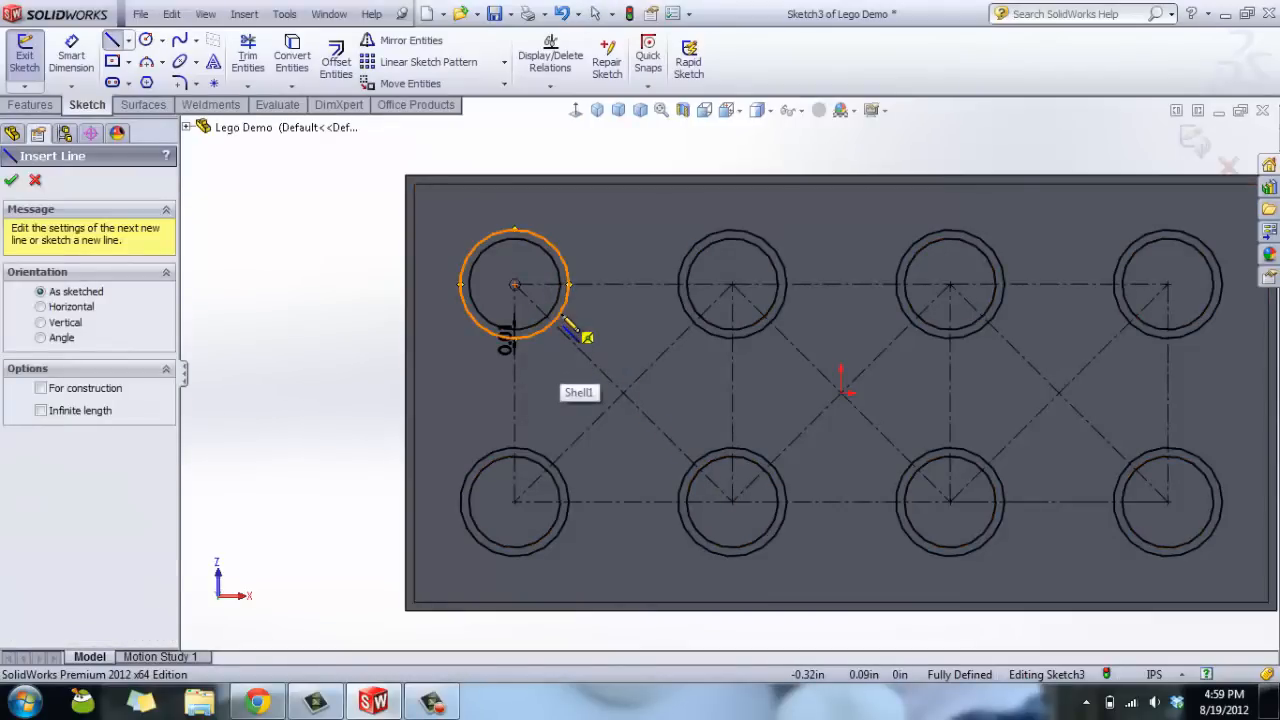
pyautogui.click(561, 321)
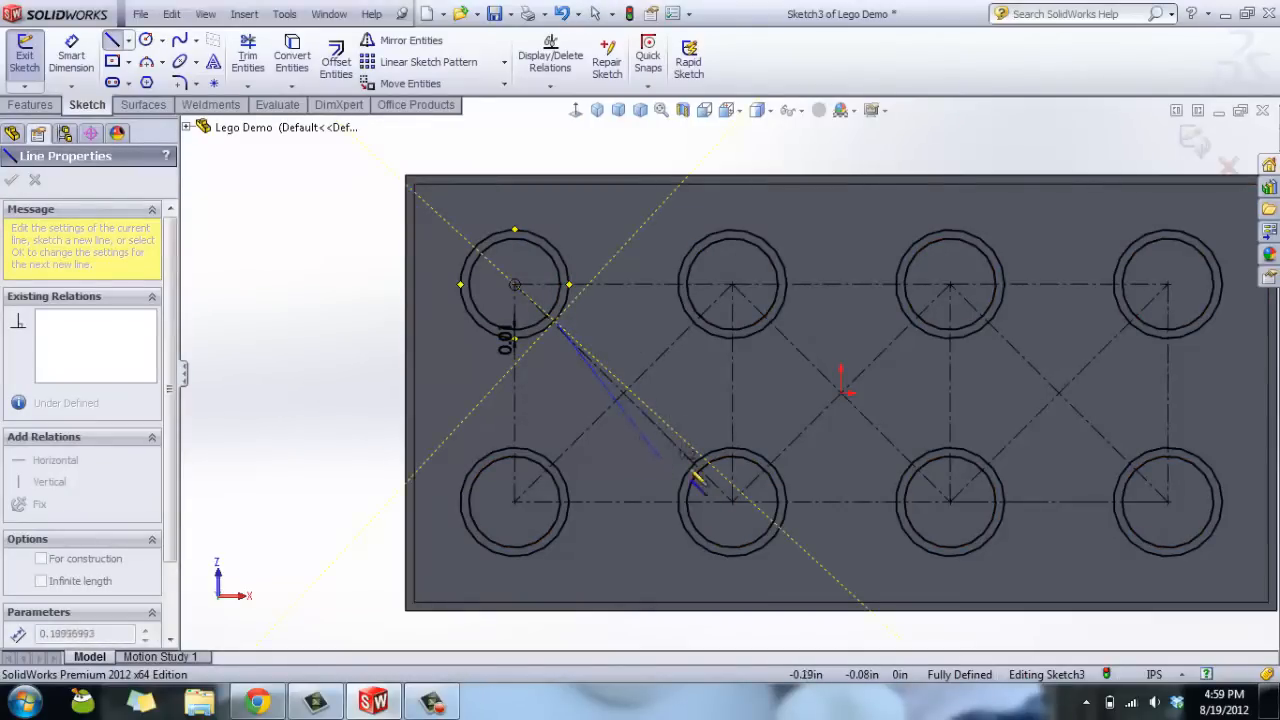
pyautogui.scroll(-5, 692, 462)
pyautogui.scroll(3, 668, 440)
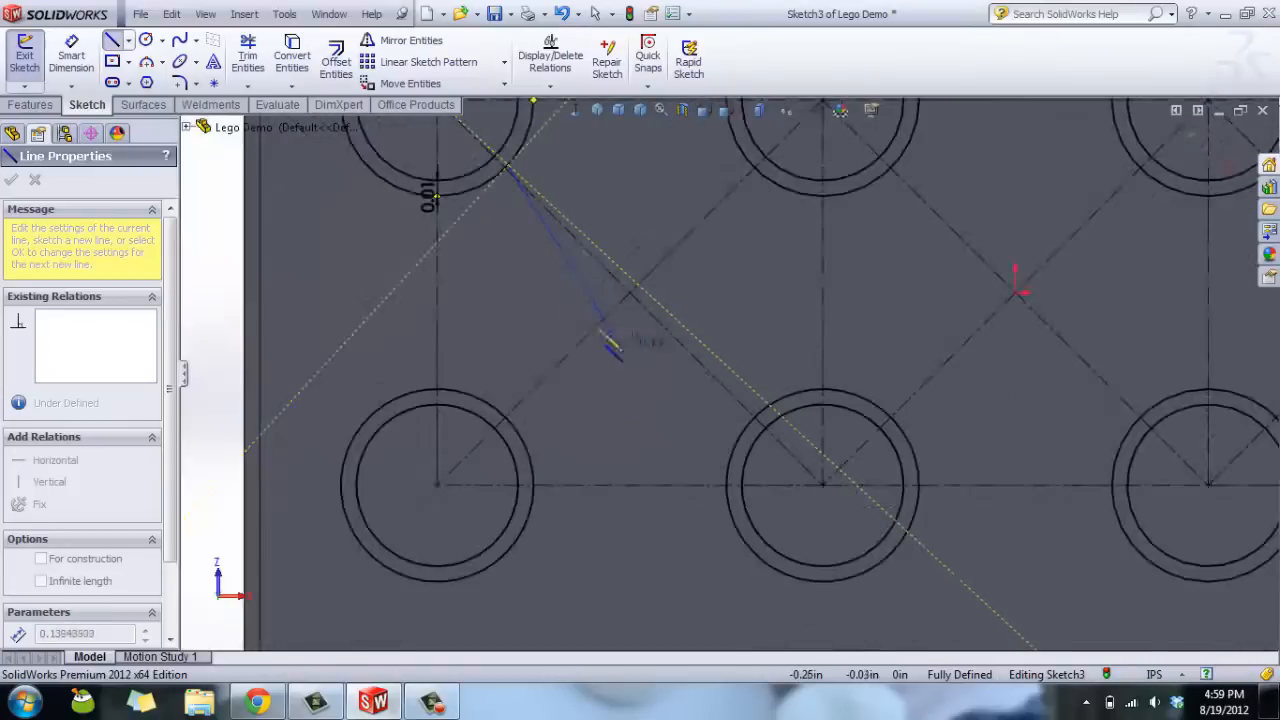
pyautogui.click(764, 418)
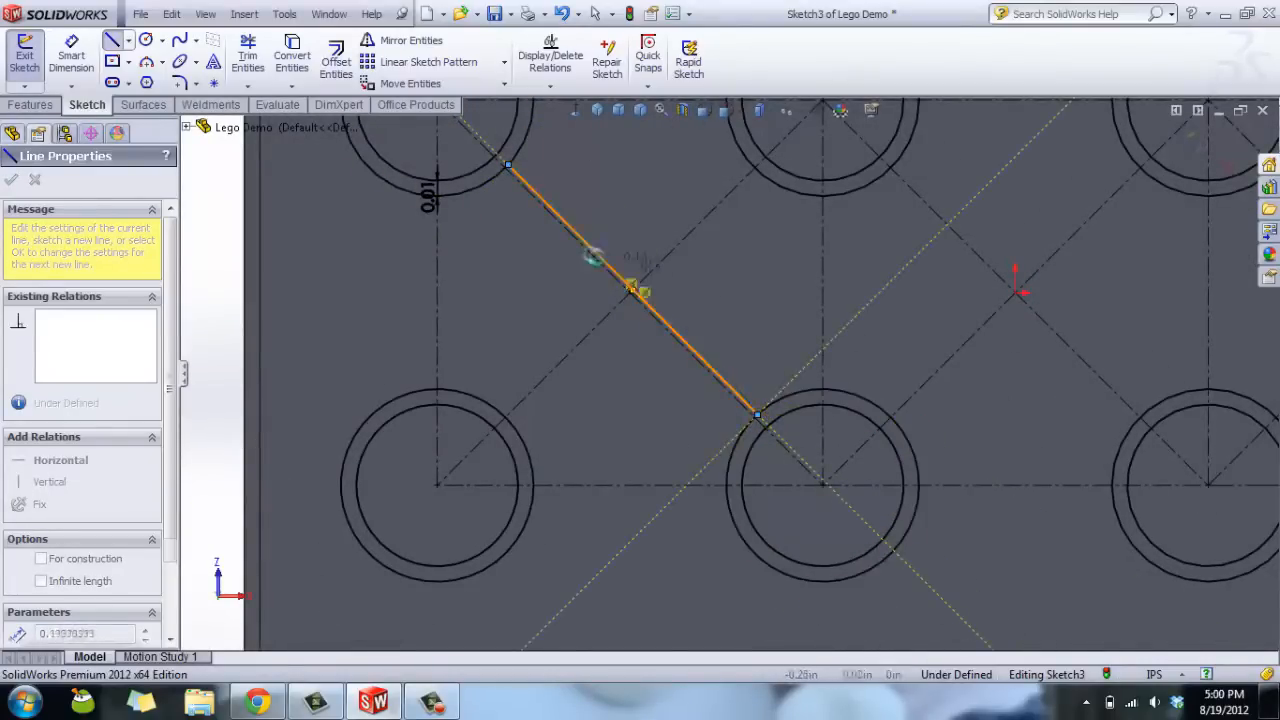
pyautogui.press('Escape')
# - Mirror the solid diagonal line about the adjacent construction diagonal, keeping the original
pyautogui.scroll(-1, 610, 266)
pyautogui.click(614, 272)
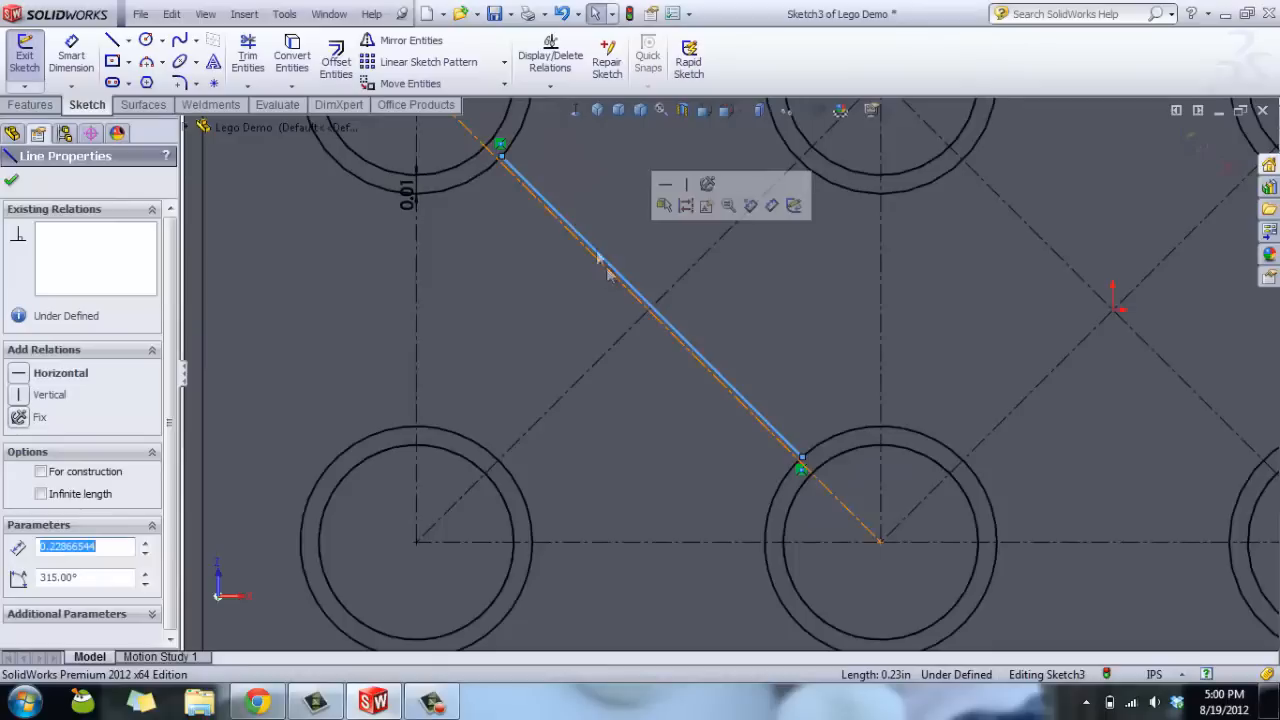
pyautogui.click(398, 44)
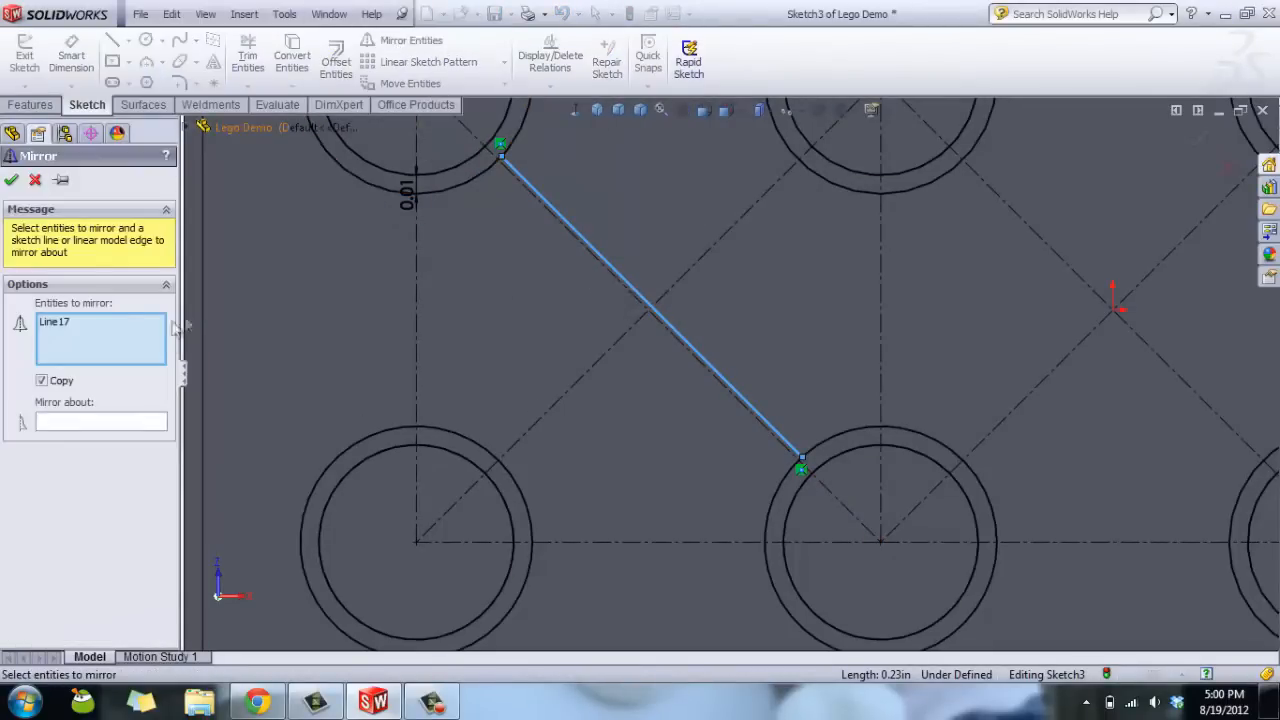
pyautogui.click(79, 421)
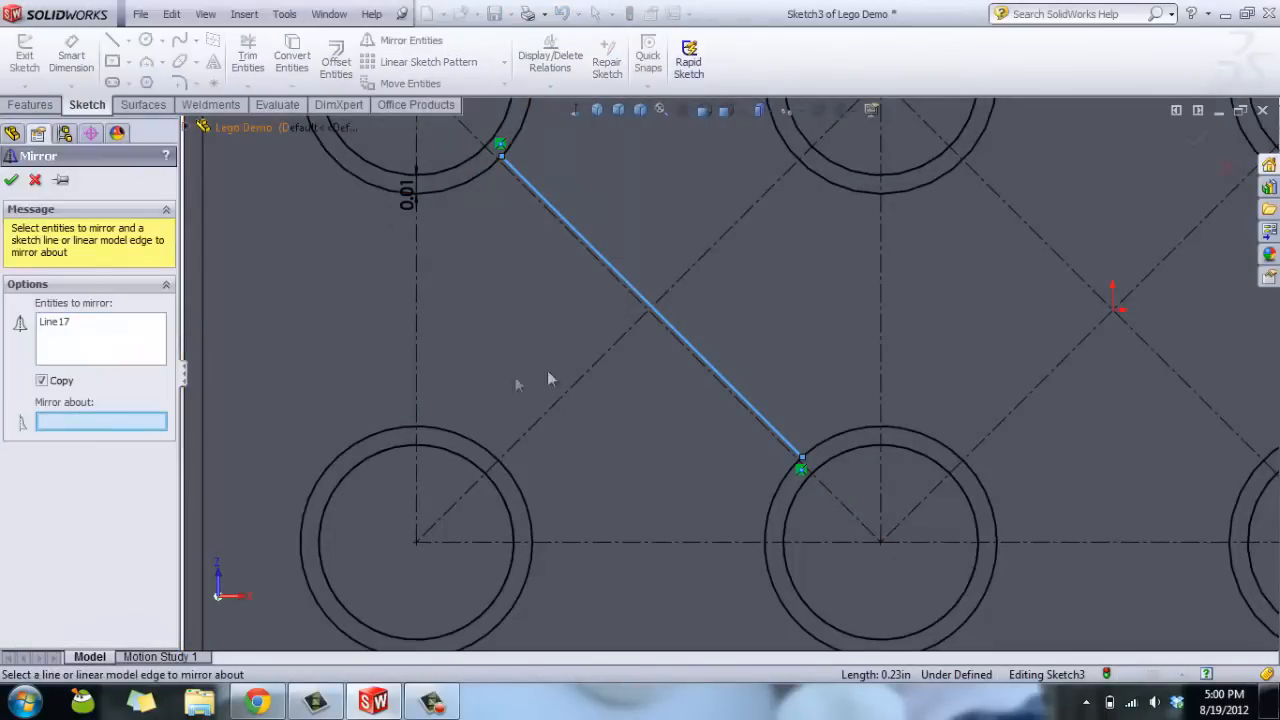
pyautogui.click(621, 291)
pyautogui.click(13, 180)
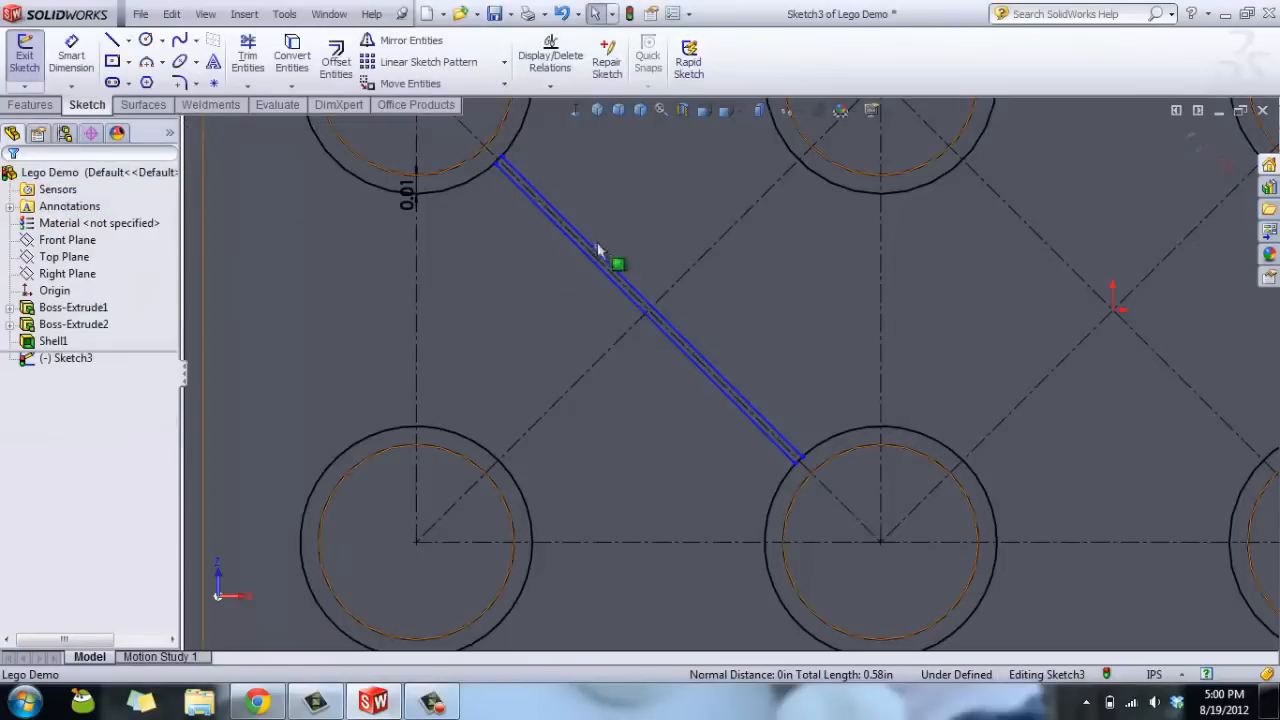
# - Widen the gap between the two mirrored diagonal lines slightly by moving the upper line away from the construction diagonal
pyautogui.click(634, 293)
pyautogui.moveTo(657, 281); pyautogui.dragTo(643, 293)
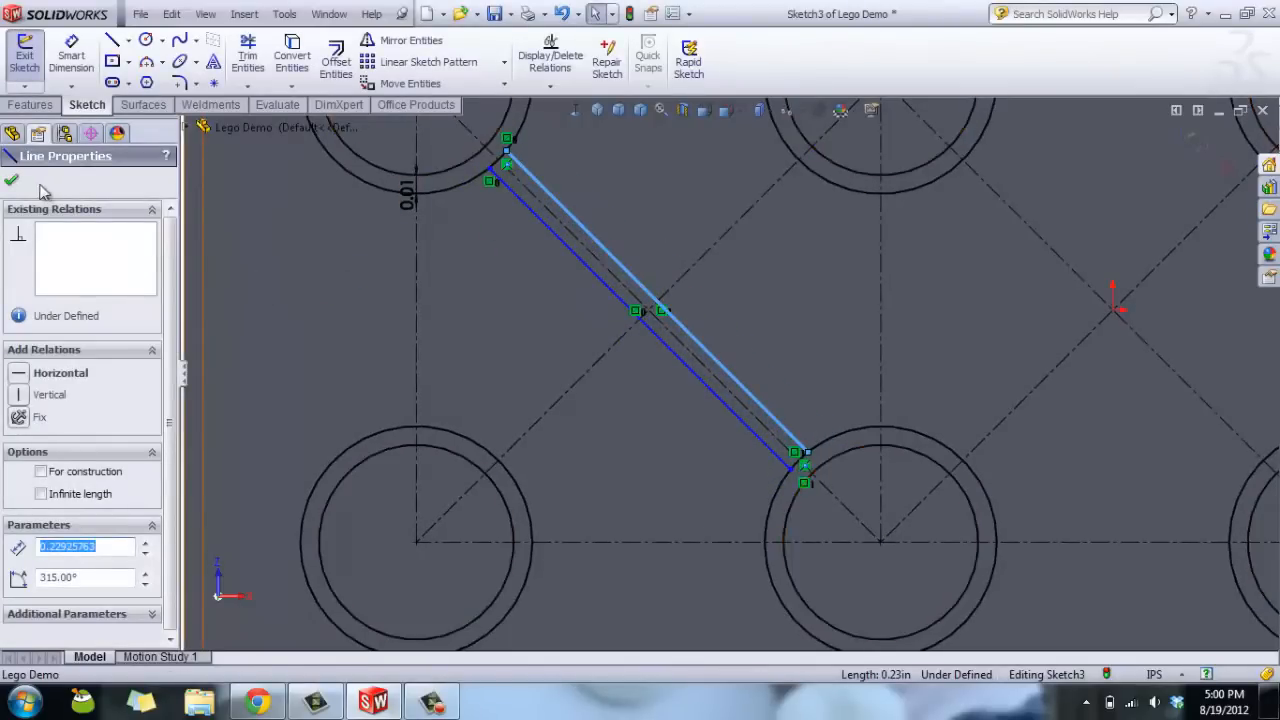
pyautogui.press('z')
pyautogui.press('Escape')
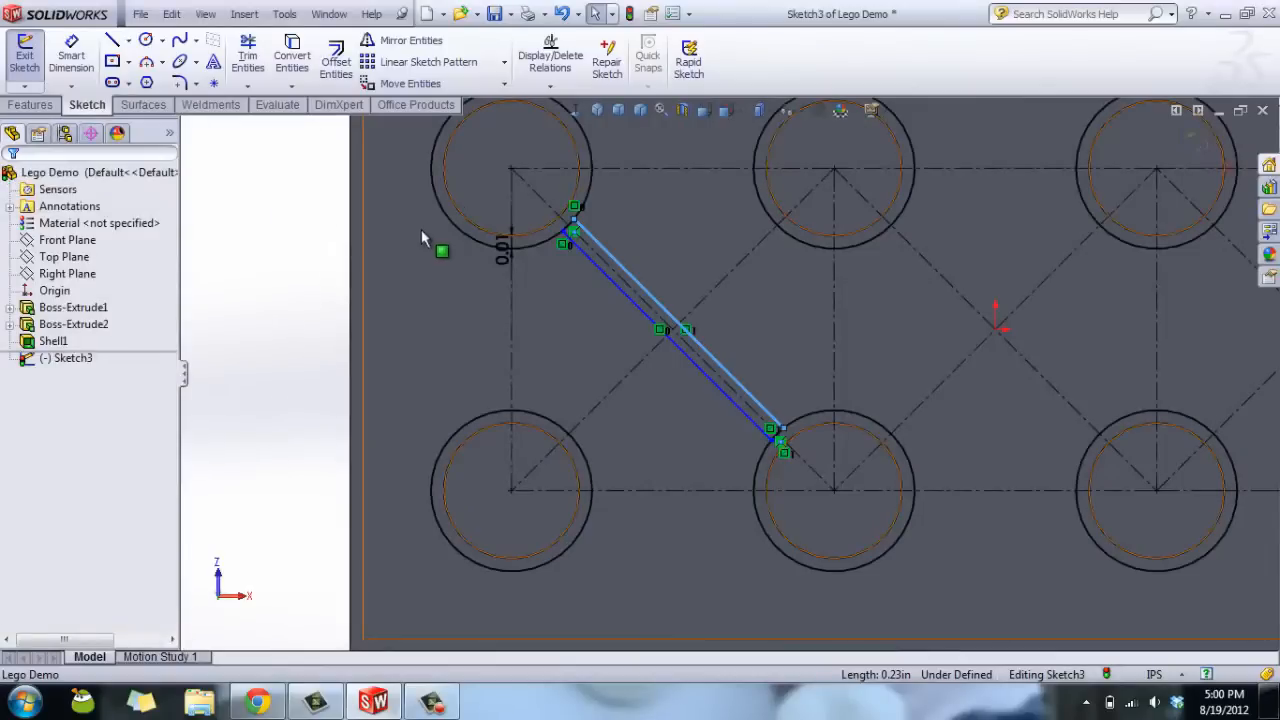
# - Draw a solid line beside the crossing diagonal, from the second upper outer circle to the lower-left outer circle
pyautogui.press('l')
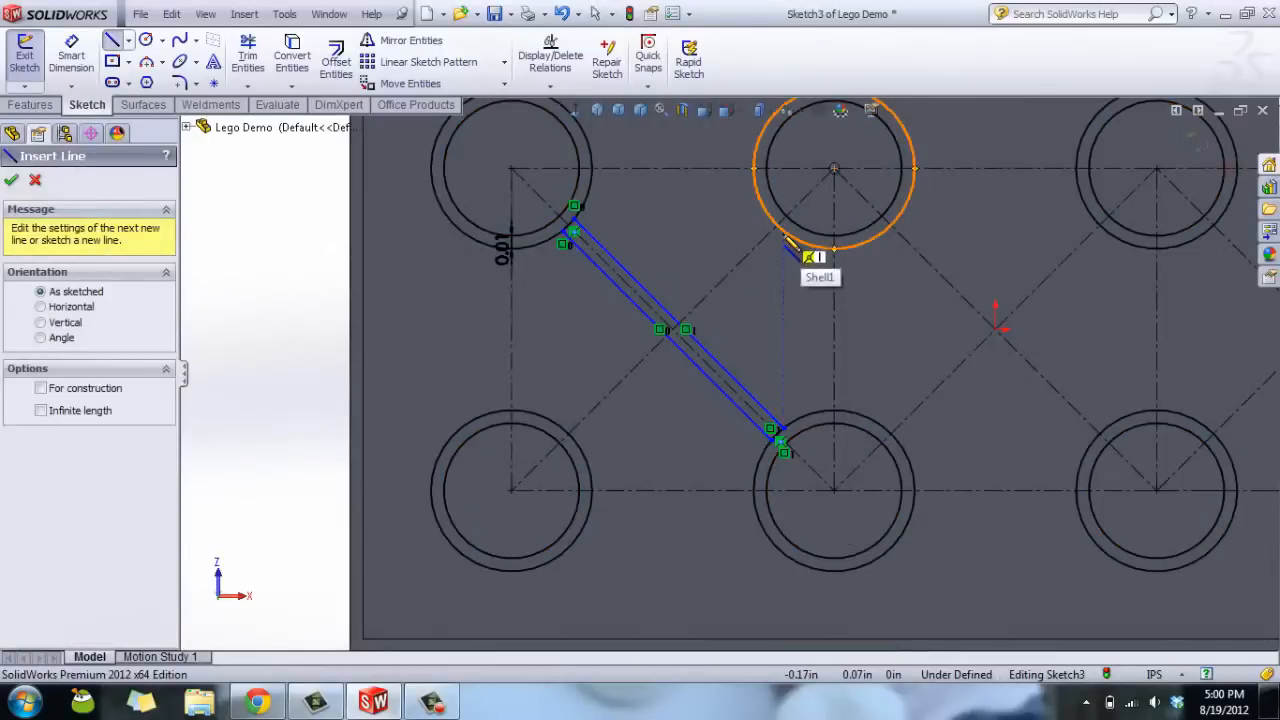
pyautogui.click(810, 257)
pyautogui.click(586, 443)
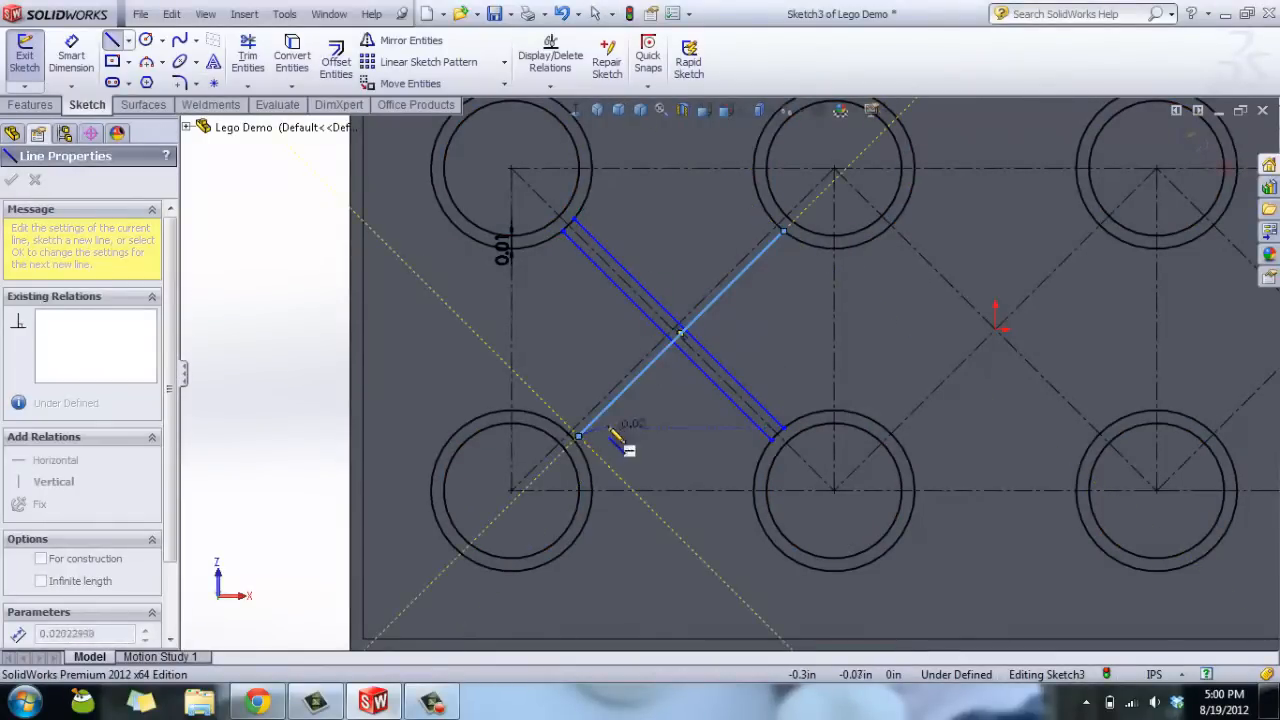
# - Reposition the crossing solid line's lower endpoint on the lower-left outer circle so it runs beside the construction diagonal
pyautogui.press('Escape')
pyautogui.moveTo(579, 435); pyautogui.dragTo(636, 403)
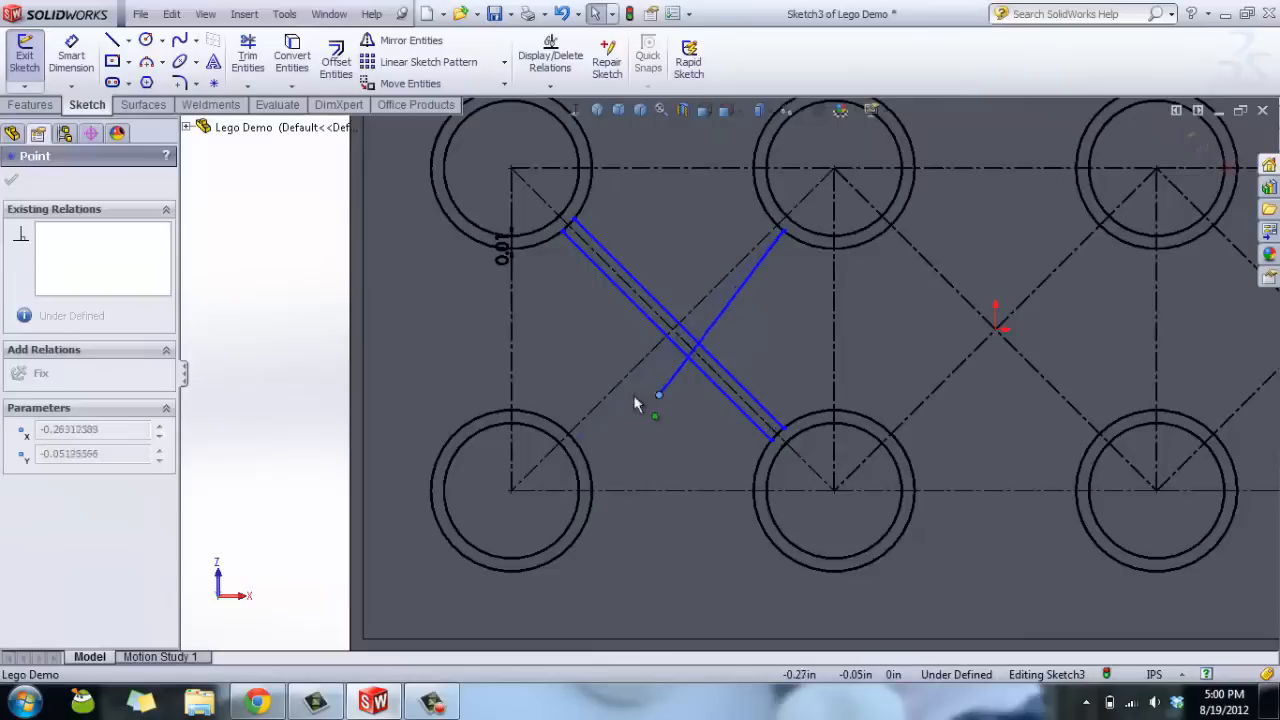
pyautogui.moveTo(589, 441); pyautogui.dragTo(573, 441)
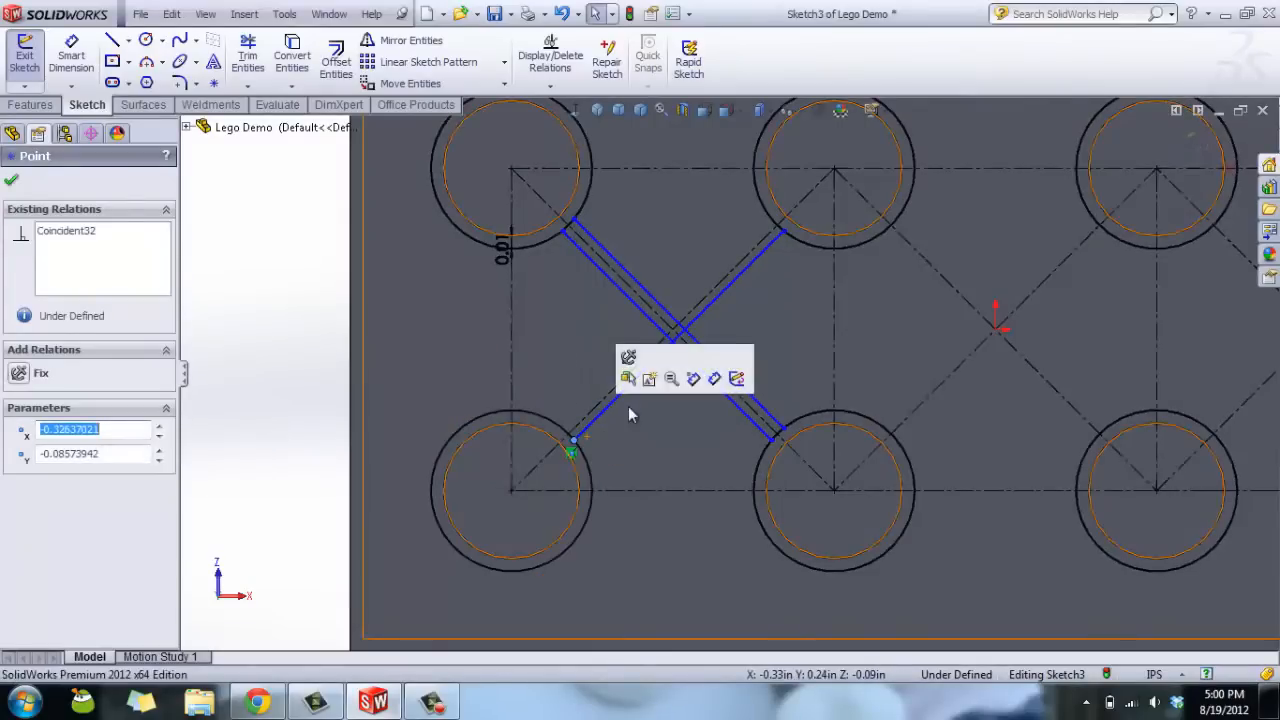
# - Draw a second solid line about 0.23 in long on the opposite side of the rising construction diagonal, between the same two outer circles
pyautogui.press('l')
pyautogui.click(782, 233)
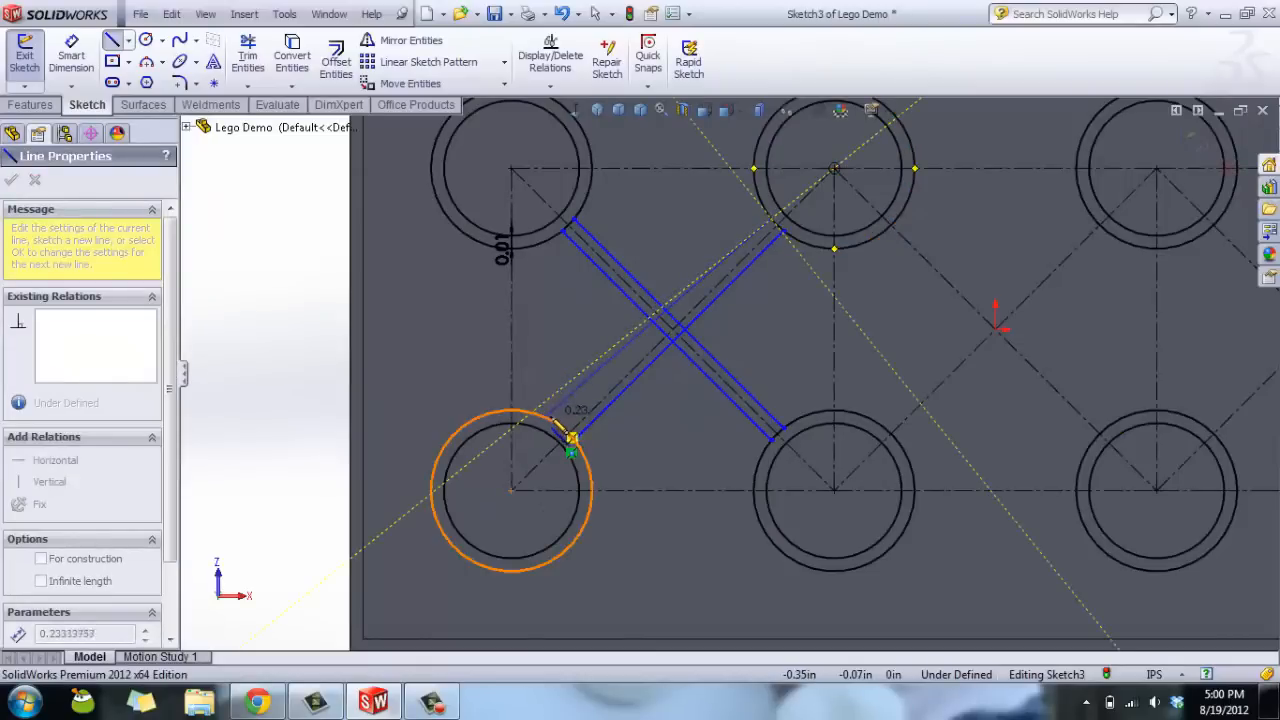
pyautogui.click(576, 440)
pyautogui.press('Escape')
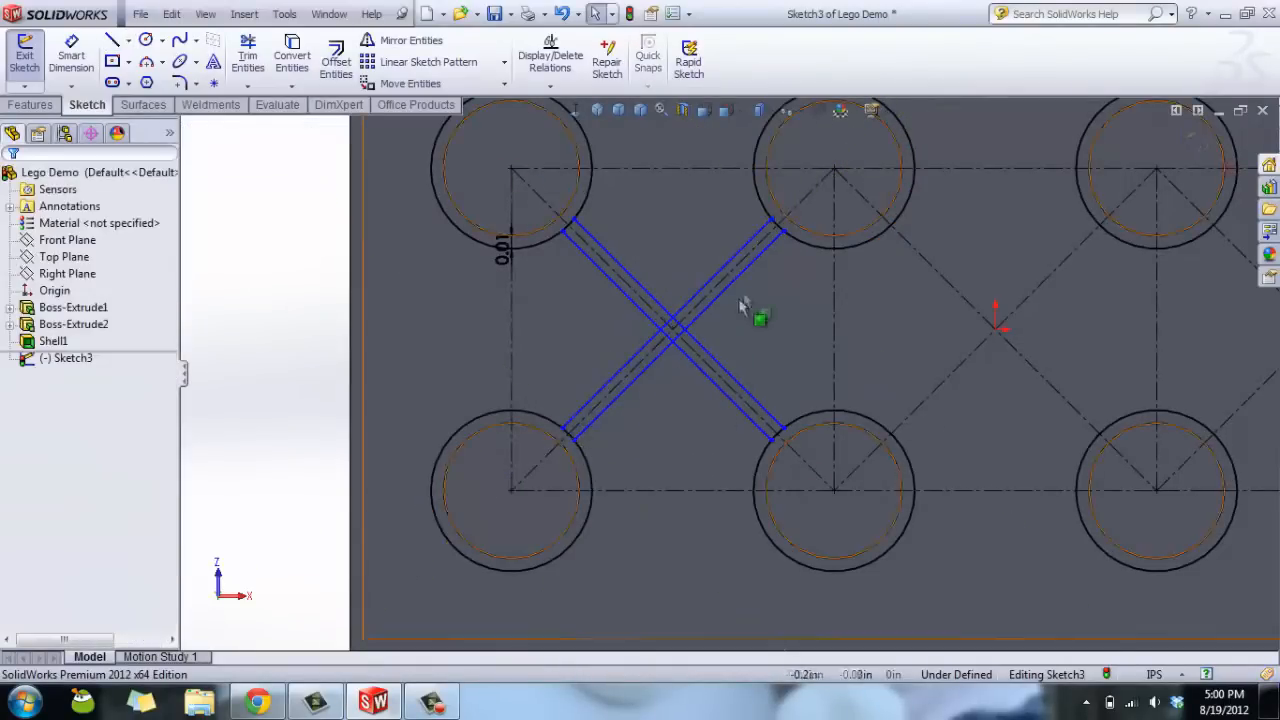
# - Make the two solid rising lines symmetric about the construction diagonal between them
pyautogui.click(757, 252)
pyautogui.keyDown('ctrl'); pyautogui.click(757, 250); pyautogui.keyUp('ctrl')
pyautogui.keyDown('ctrl'); pyautogui.click(757, 246); pyautogui.keyUp('ctrl')
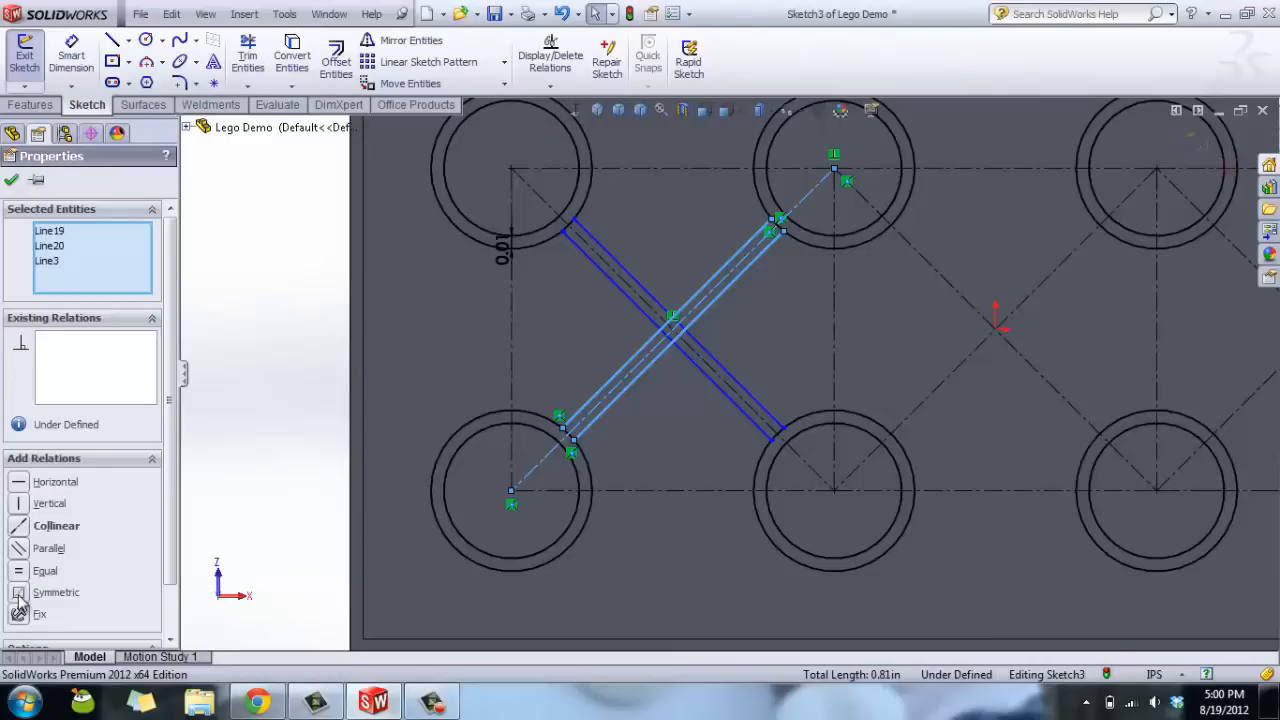
pyautogui.click(471, 500)
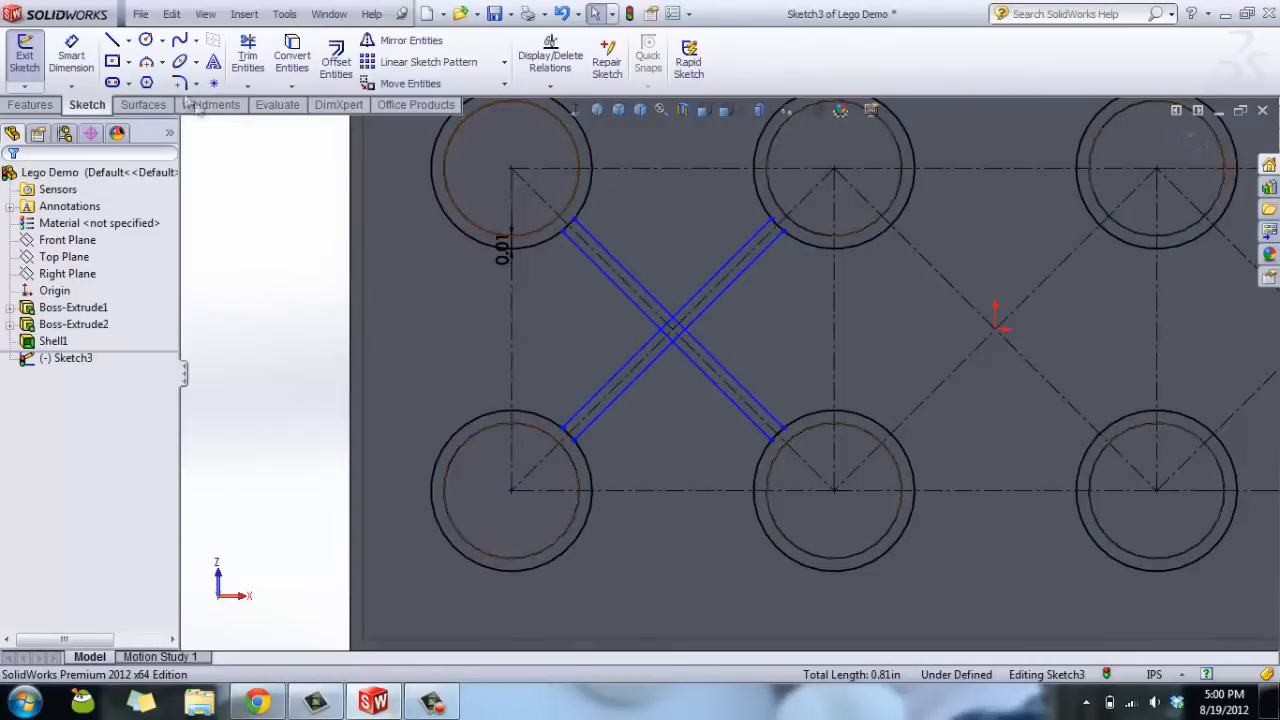
# - Add a parallel relation between one solid line of each rib and its construction diagonal, for both the falling and rising ribs
pyautogui.click(638, 289)
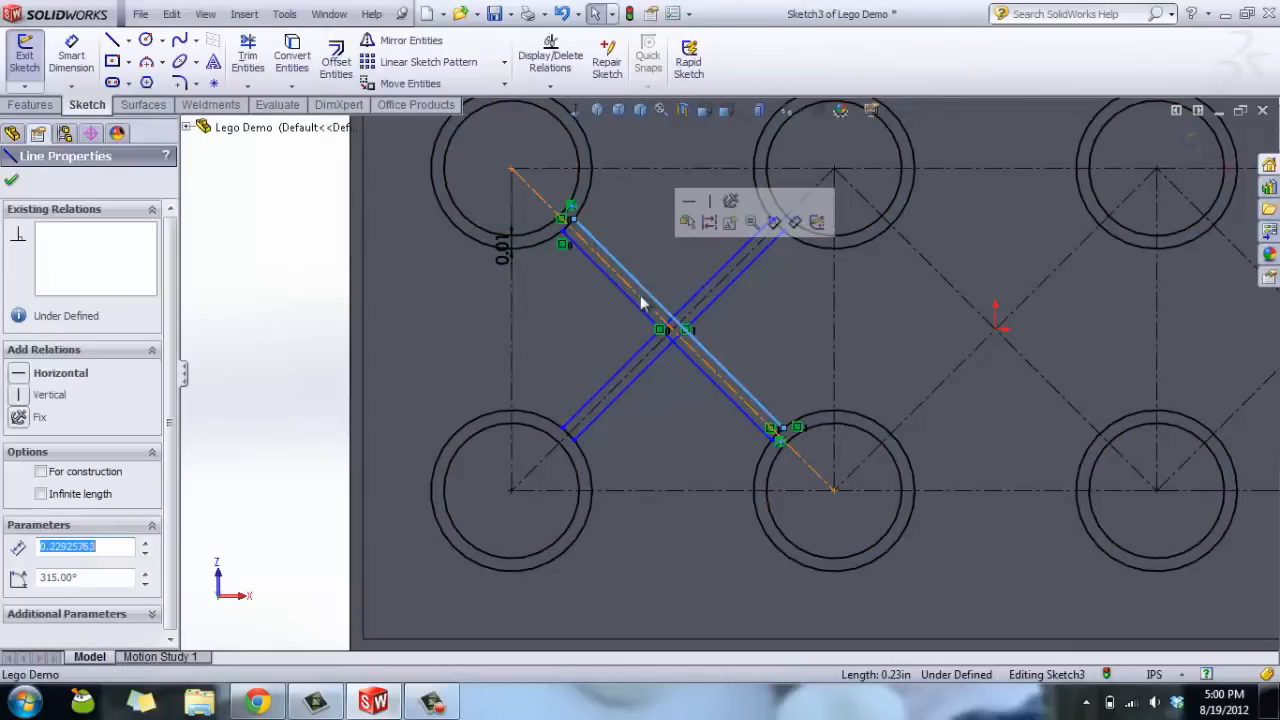
pyautogui.keyDown('ctrl'); pyautogui.click(643, 302); pyautogui.keyUp('ctrl')
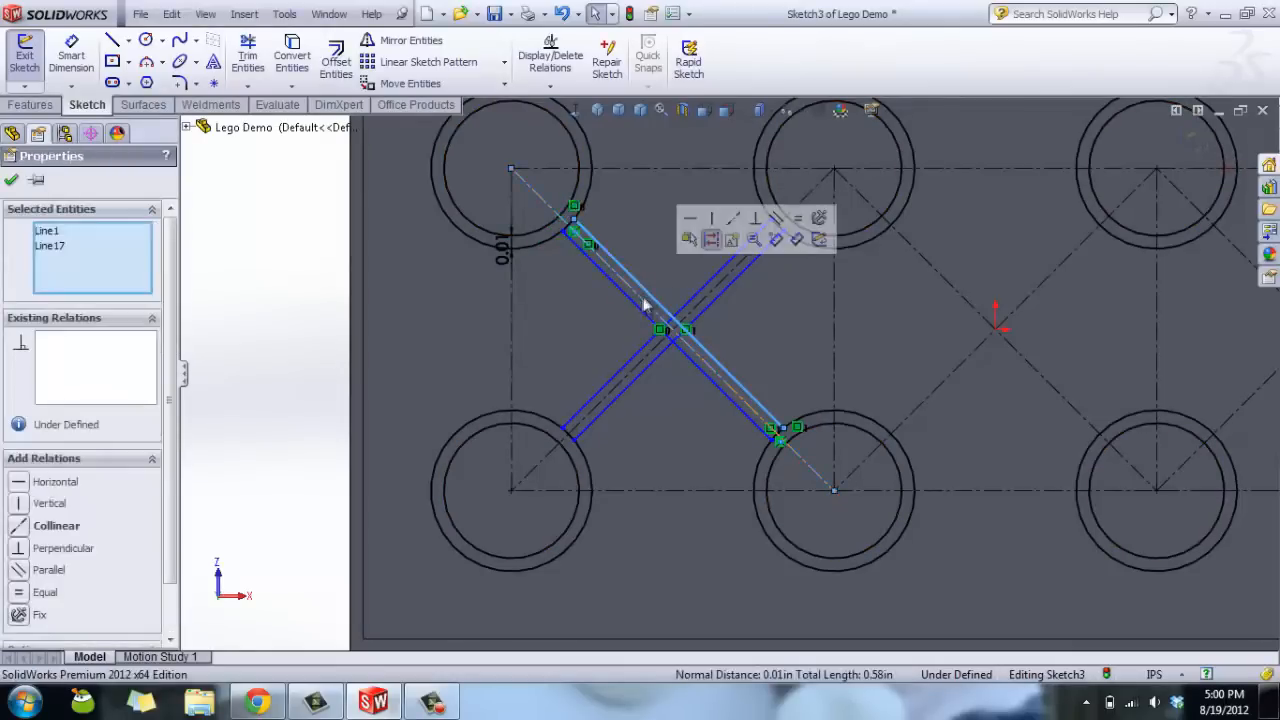
pyautogui.click(775, 218)
pyautogui.click(751, 263)
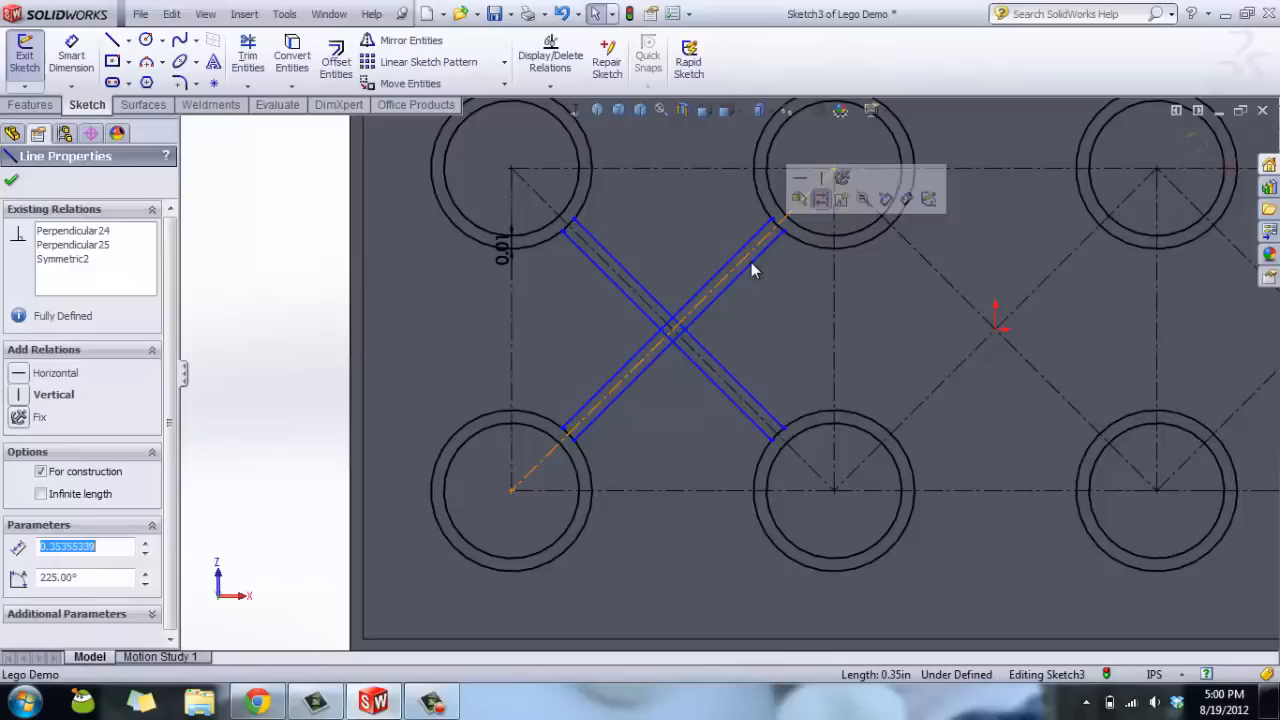
pyautogui.keyDown('ctrl'); pyautogui.click(764, 264); pyautogui.keyUp('ctrl')
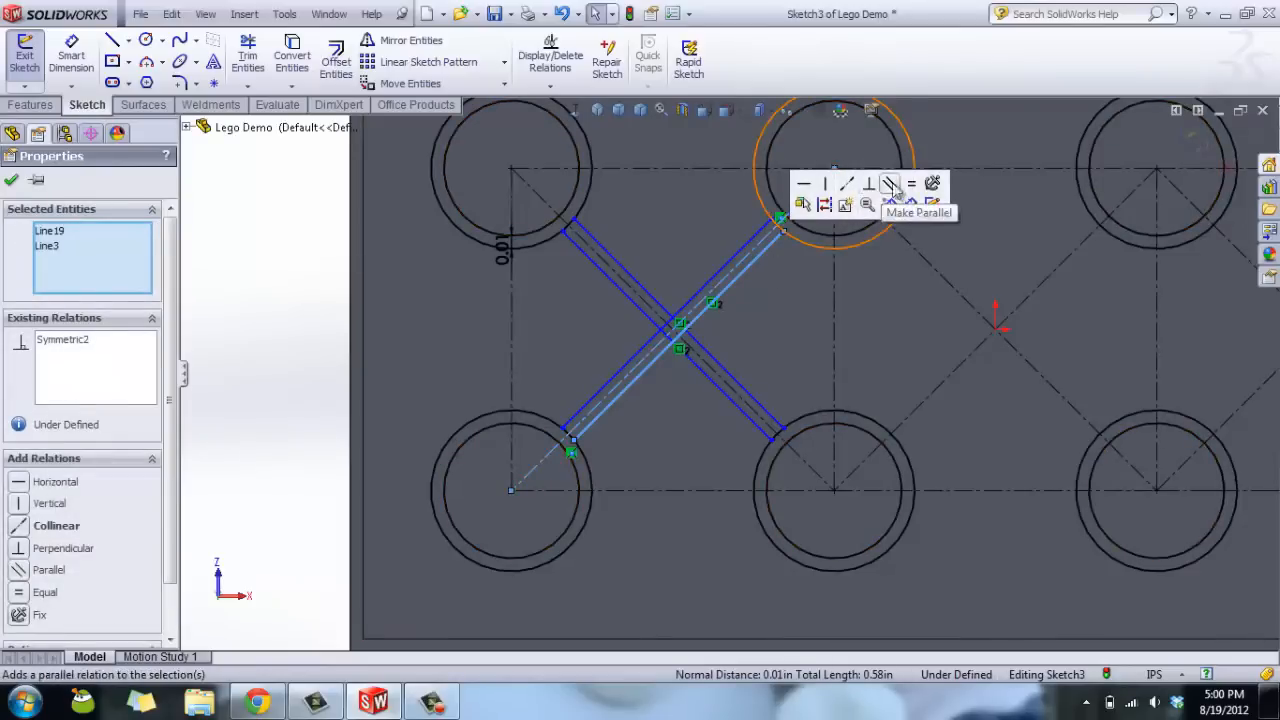
pyautogui.click(889, 183)
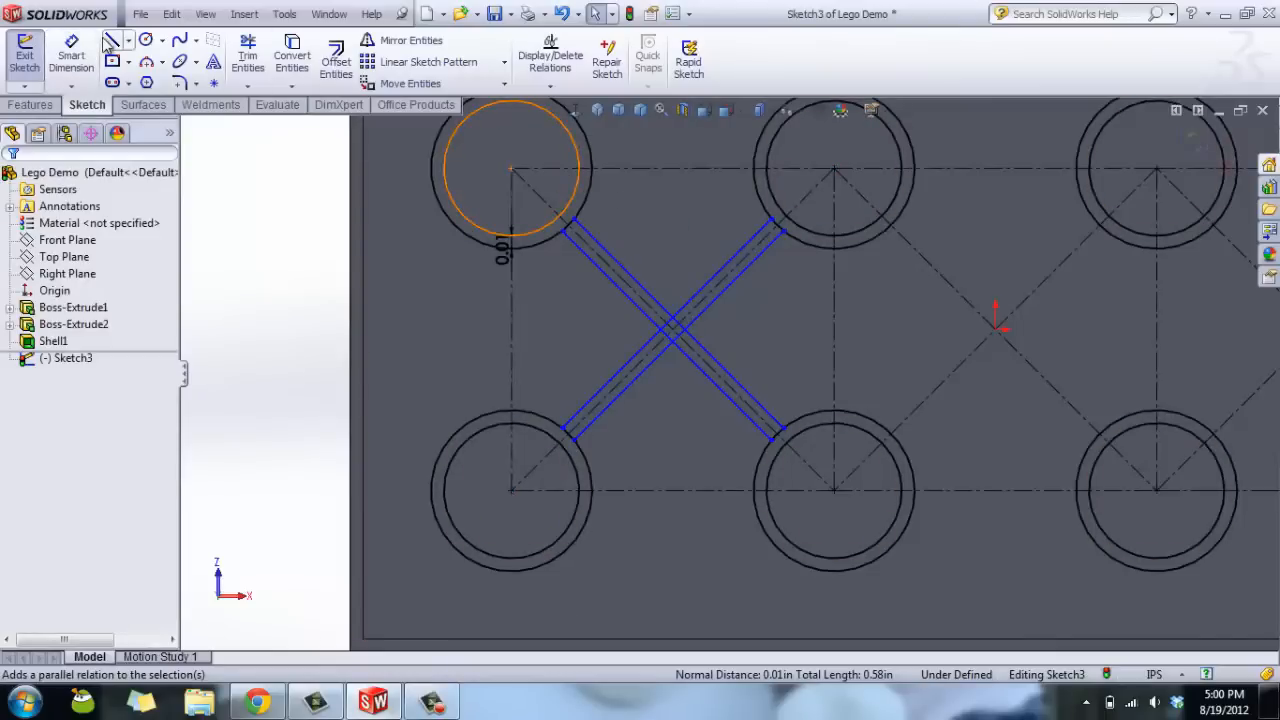
# - Dimension the spacing between the falling rib's two solid lines and set it to 0.01 in
pyautogui.click(78, 60)
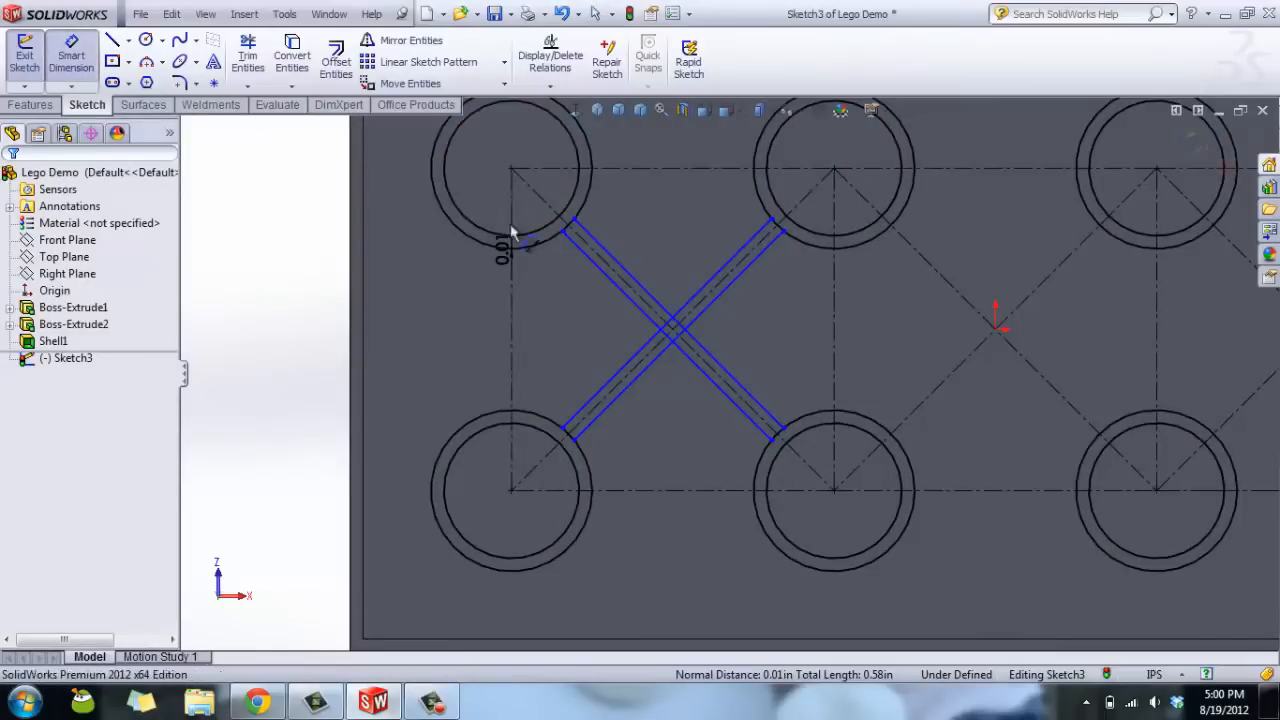
pyautogui.click(599, 258)
pyautogui.click(381, 190)
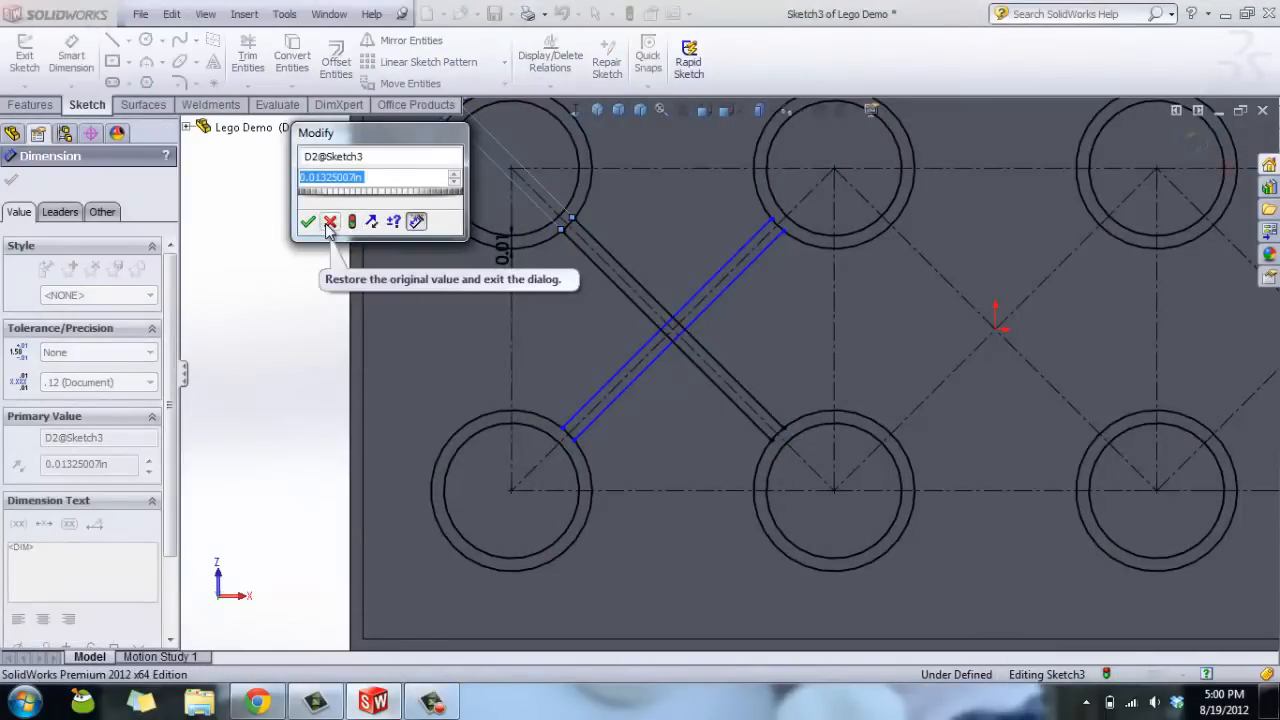
pyautogui.write('.01')
pyautogui.press('Return')
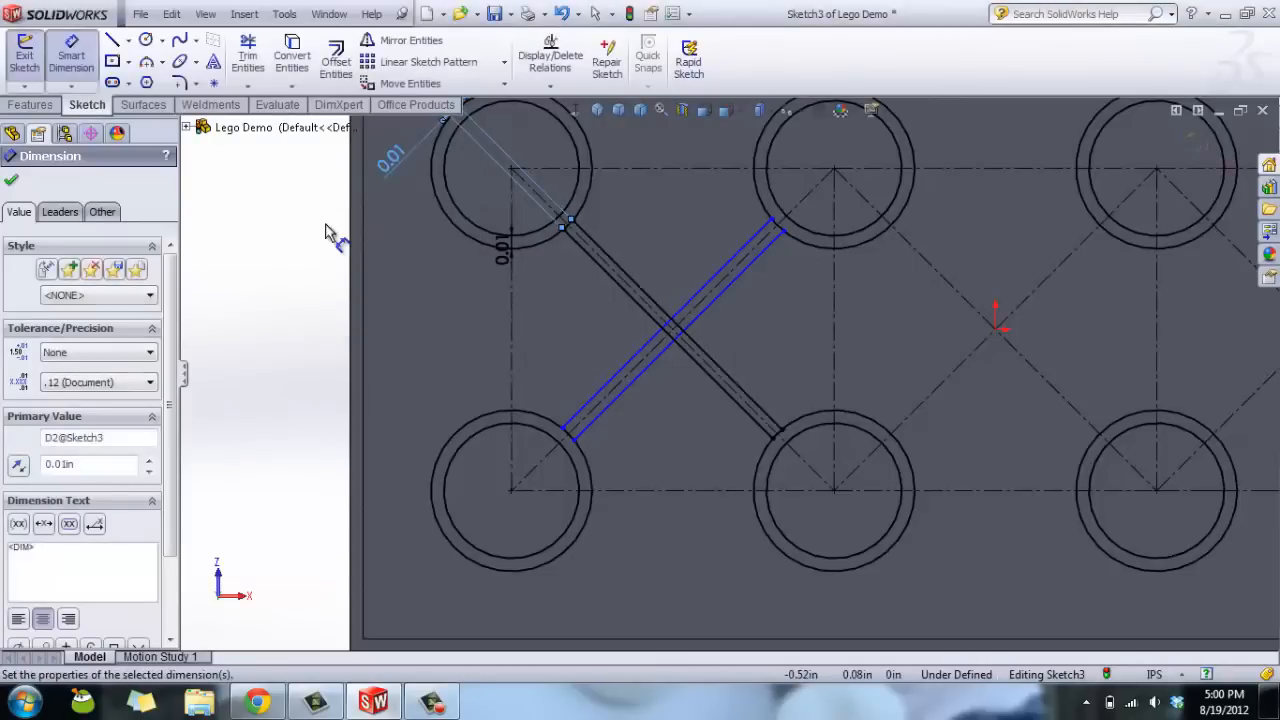
# - Dimension the spacing between the rising rib's two solid lines and set it to 0.01 in
pyautogui.click(762, 243)
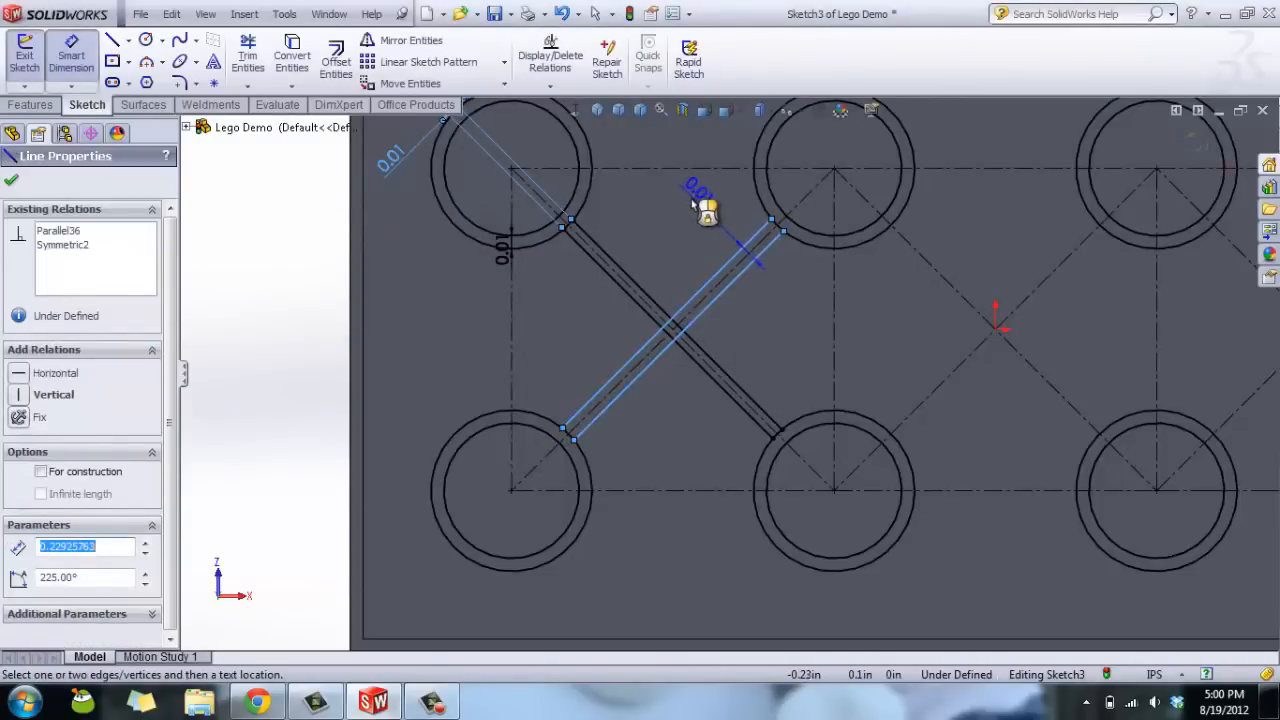
pyautogui.click(705, 252)
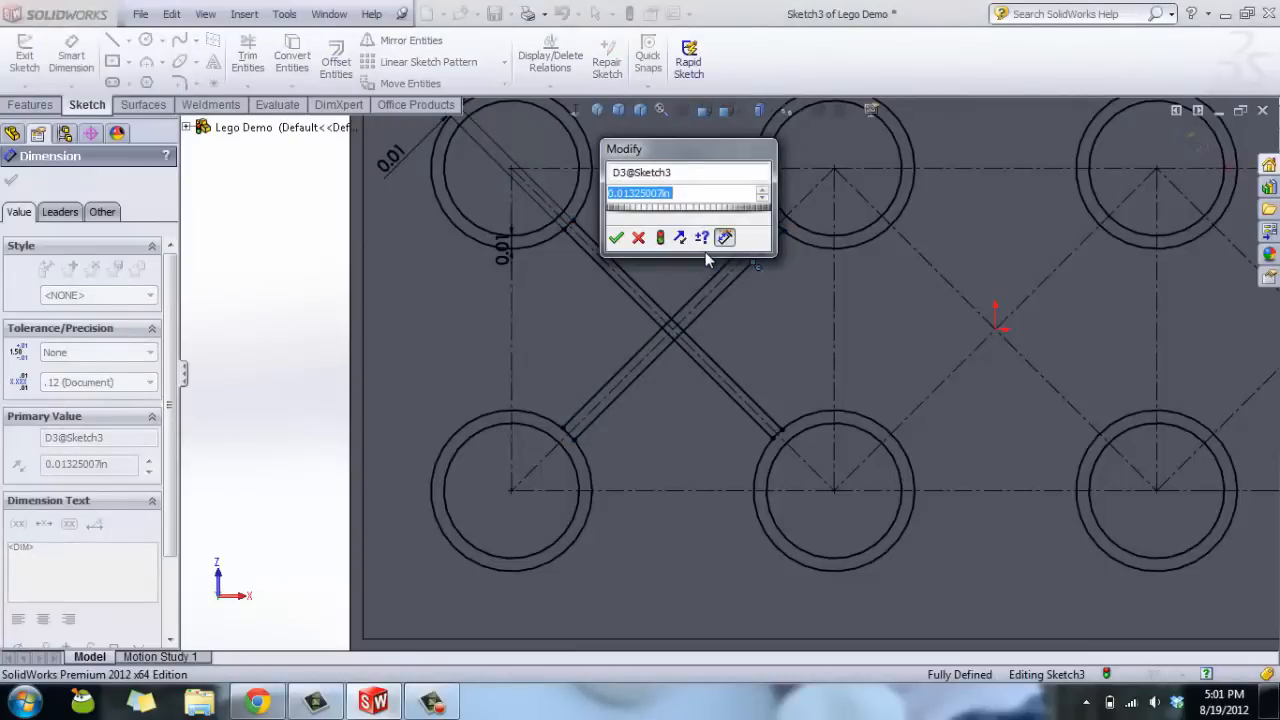
pyautogui.write('.01')
pyautogui.press('Return')
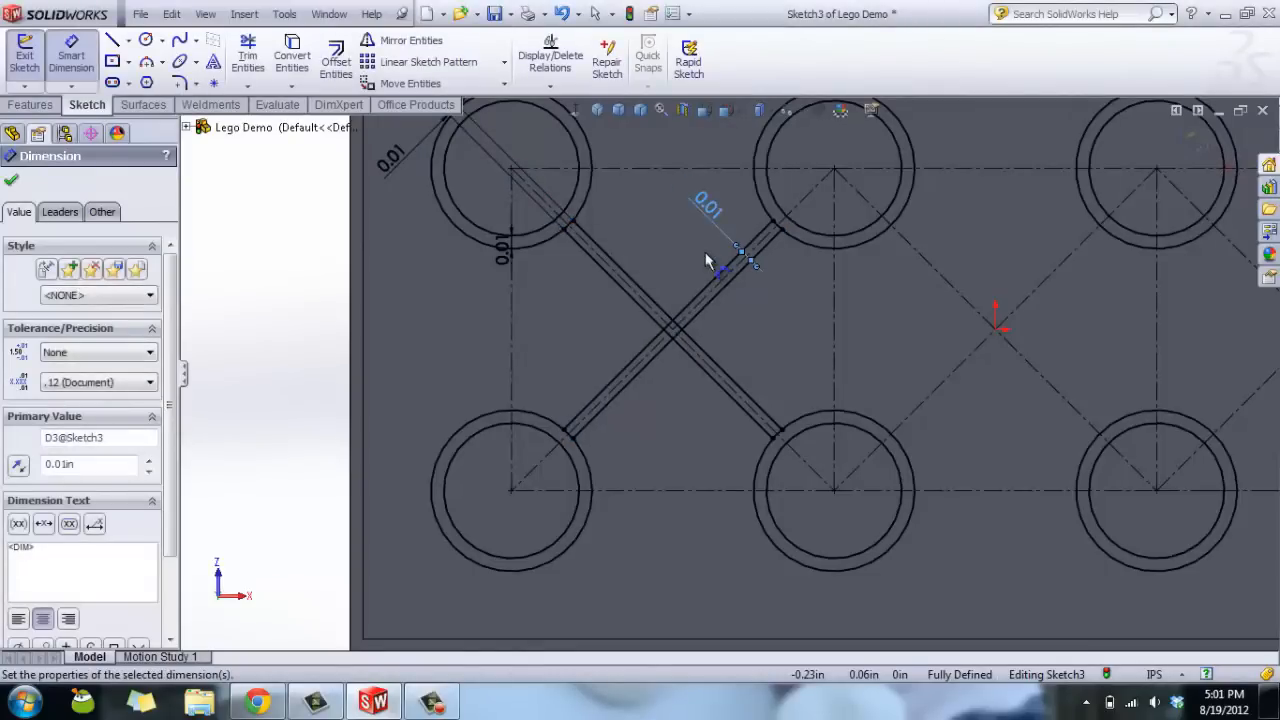
pyautogui.click(260, 248)
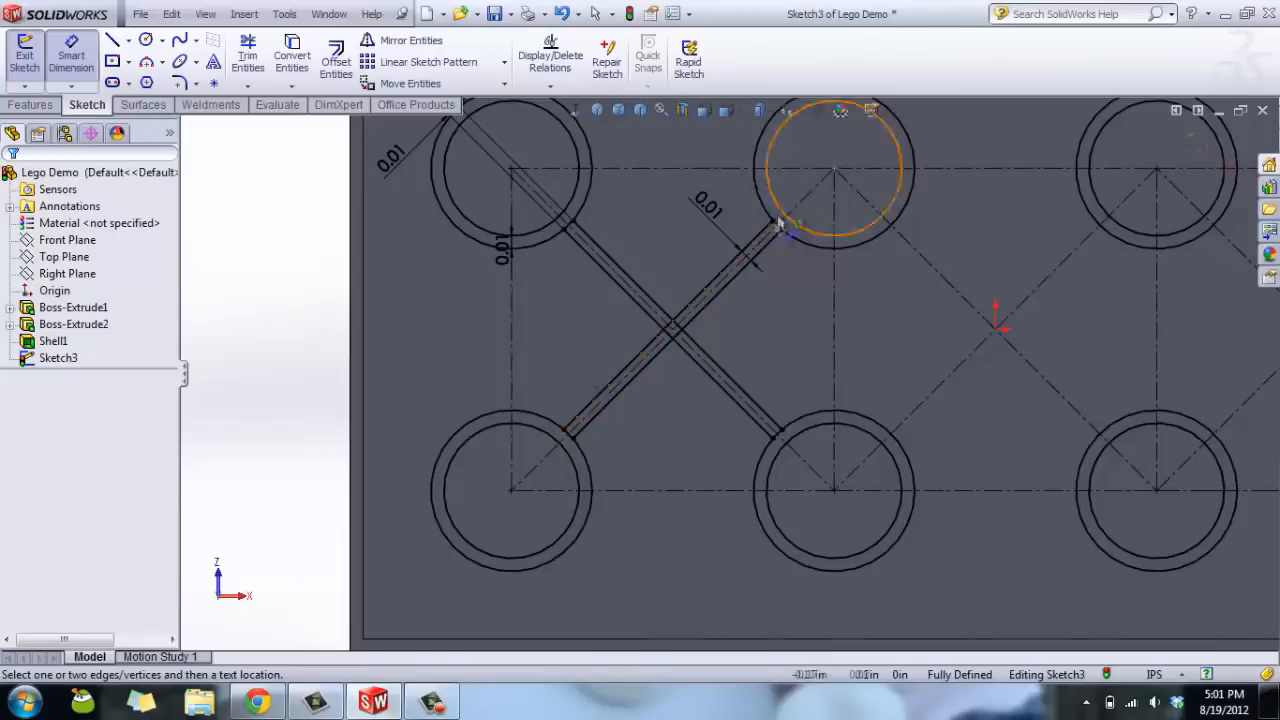
# - Power-trim the outer-circle arc between the rising rib's lines at the second upper stud recess
pyautogui.click(249, 60)
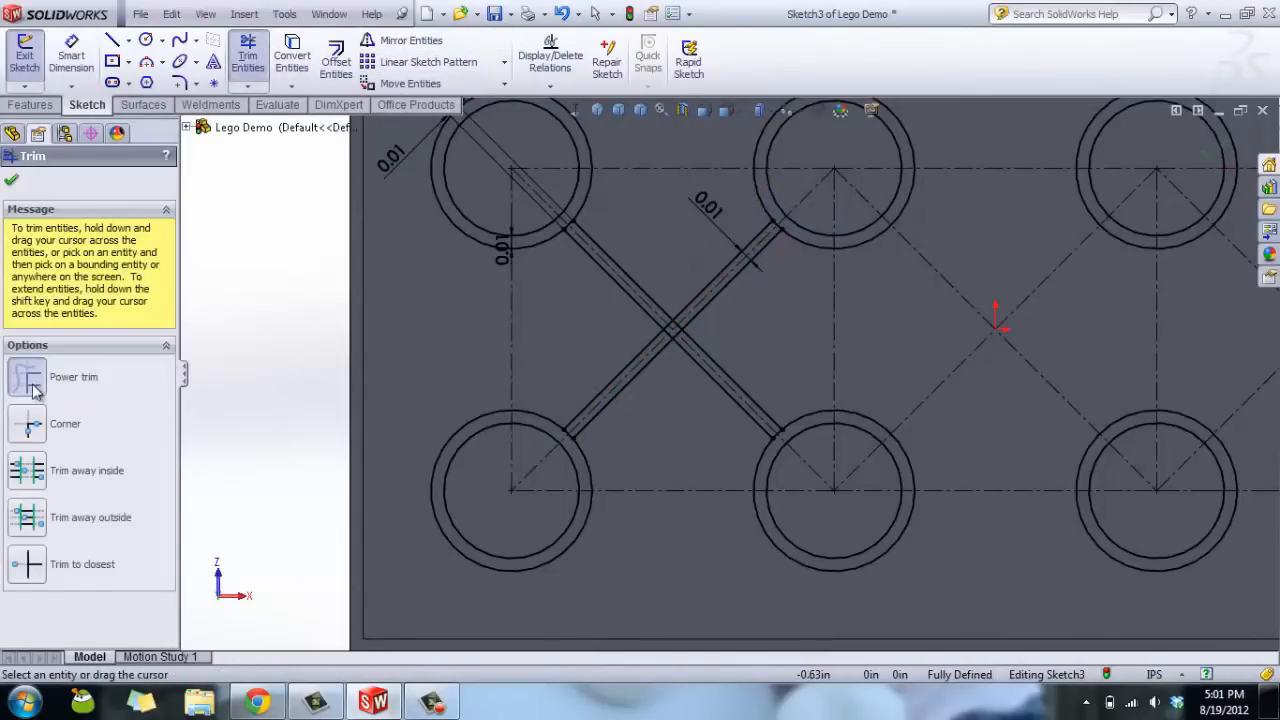
pyautogui.click(30, 380)
pyautogui.scroll(-6, 800, 267)
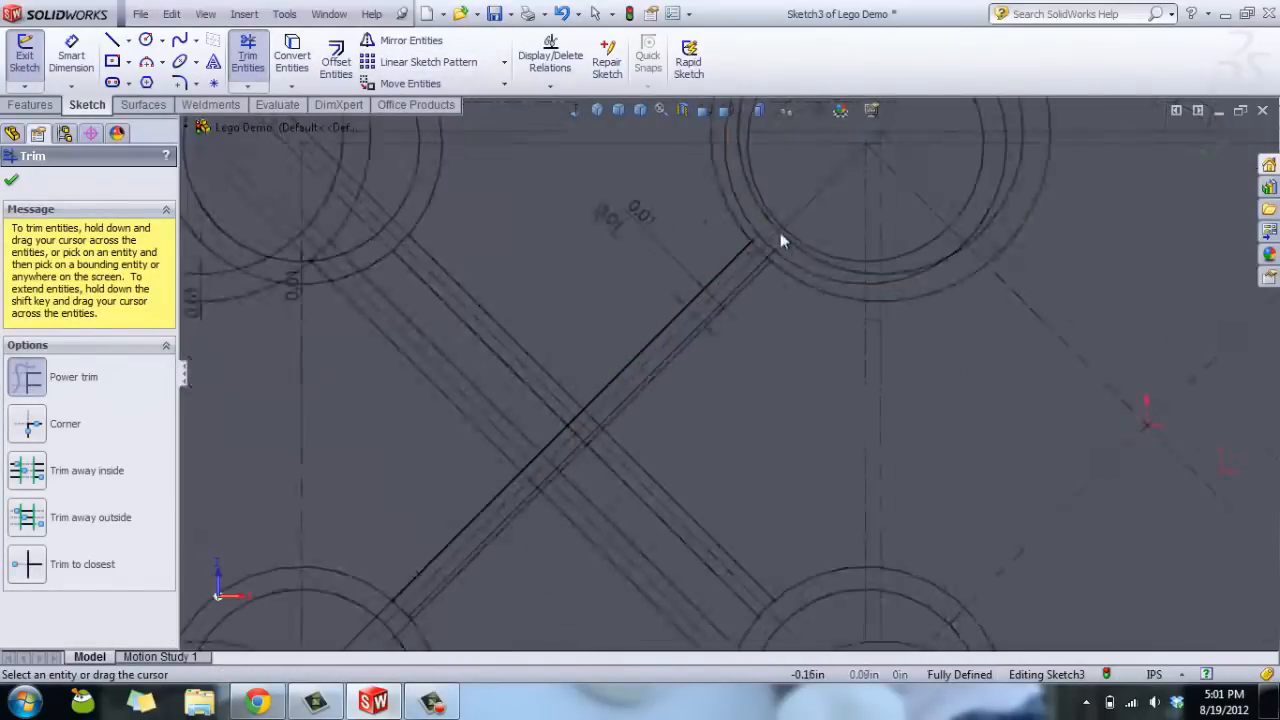
pyautogui.moveTo(734, 260); pyautogui.dragTo(723, 317)
# - Trim the overlapping solid segments inside the intersection of the two ribs, leaving the construction diagonals intact
pyautogui.scroll(4, 676, 381)
pyautogui.scroll(-5, 517, 506)
pyautogui.moveTo(717, 447); pyautogui.dragTo(704, 448)
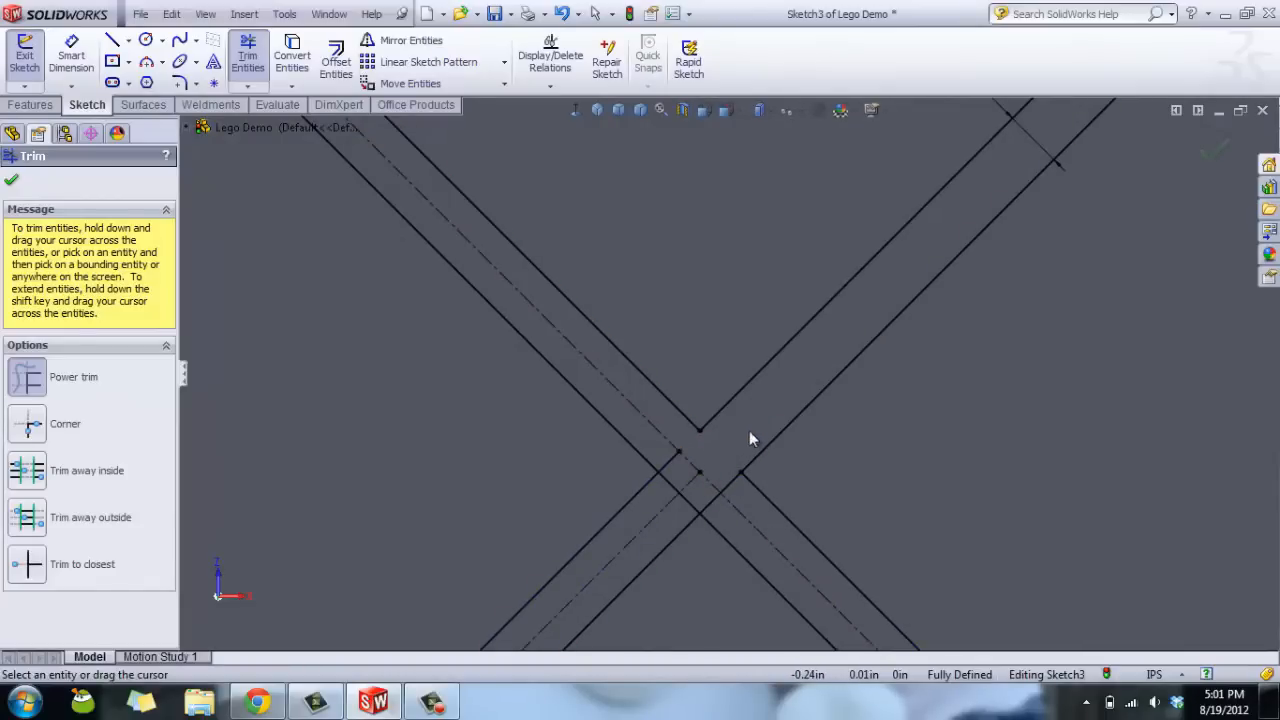
pyautogui.press('Escape')
pyautogui.click(247, 55)
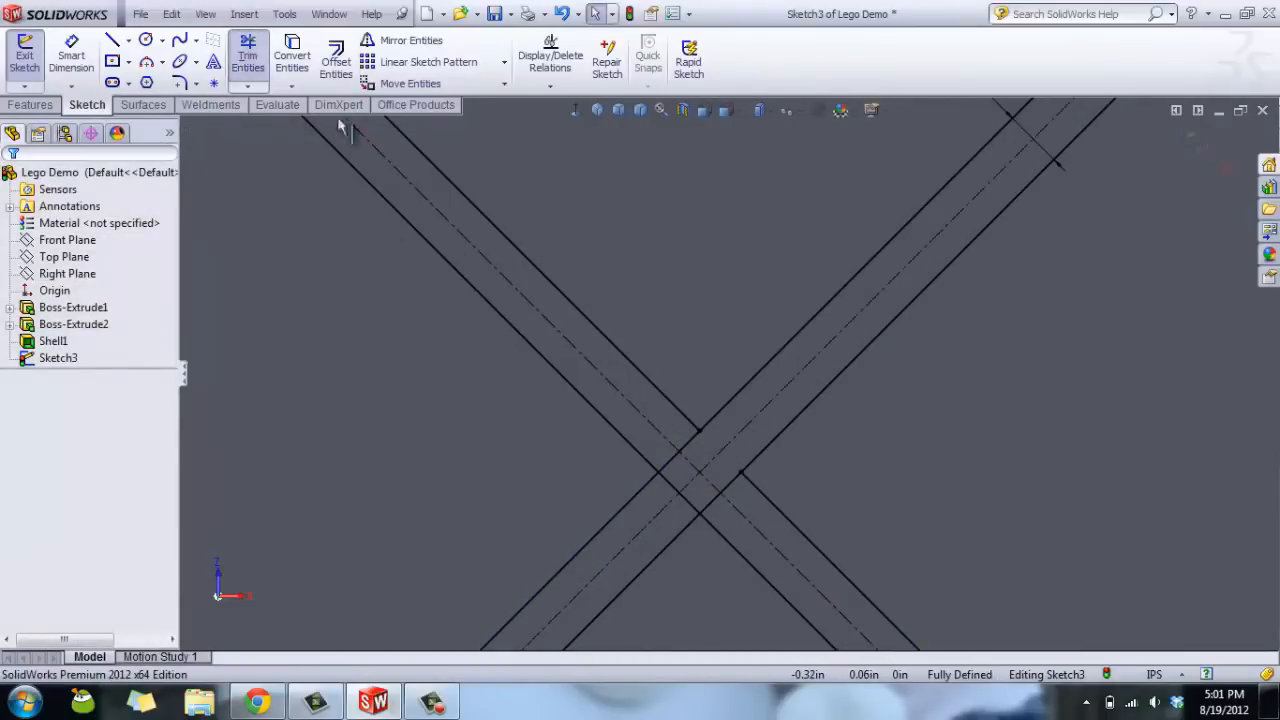
pyautogui.click(651, 459)
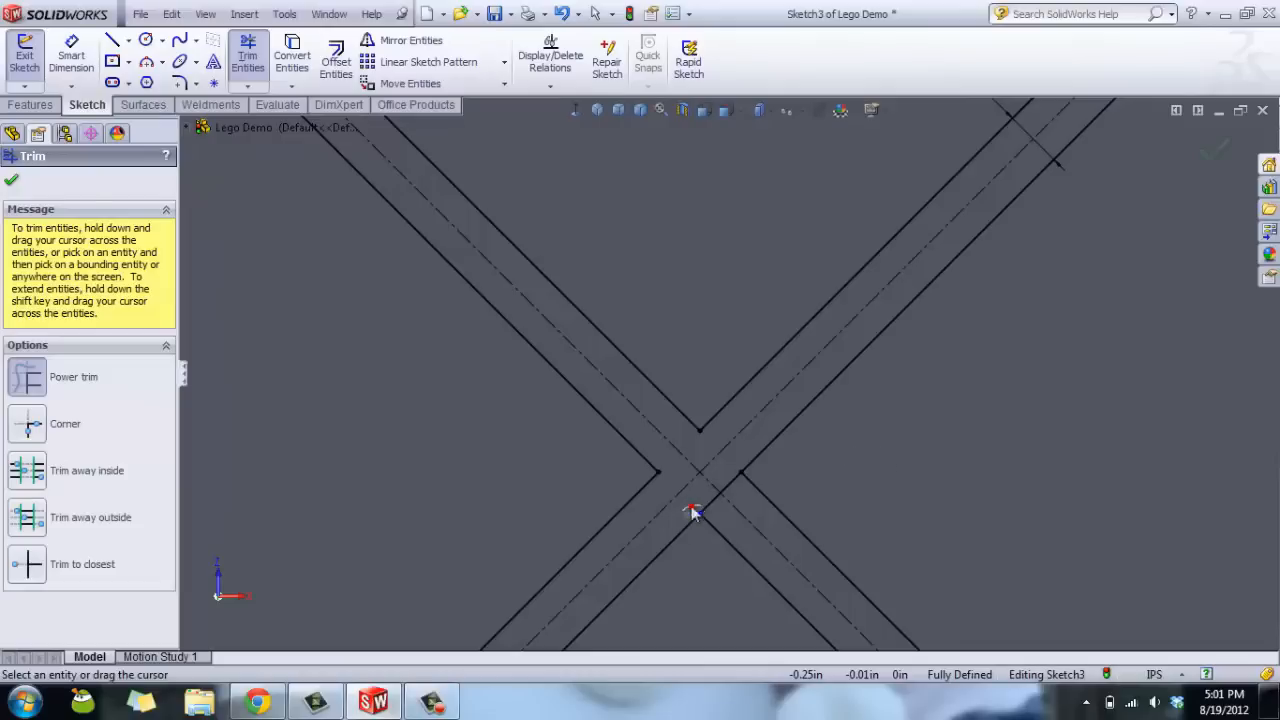
# - Trim the outer-circle arcs between the rib lines at the upper-left, lower-left and second lower stud recesses
pyautogui.click(248, 58)
pyautogui.click(248, 58)
pyautogui.scroll(5, 610, 527)
pyautogui.scroll(-3, 511, 290)
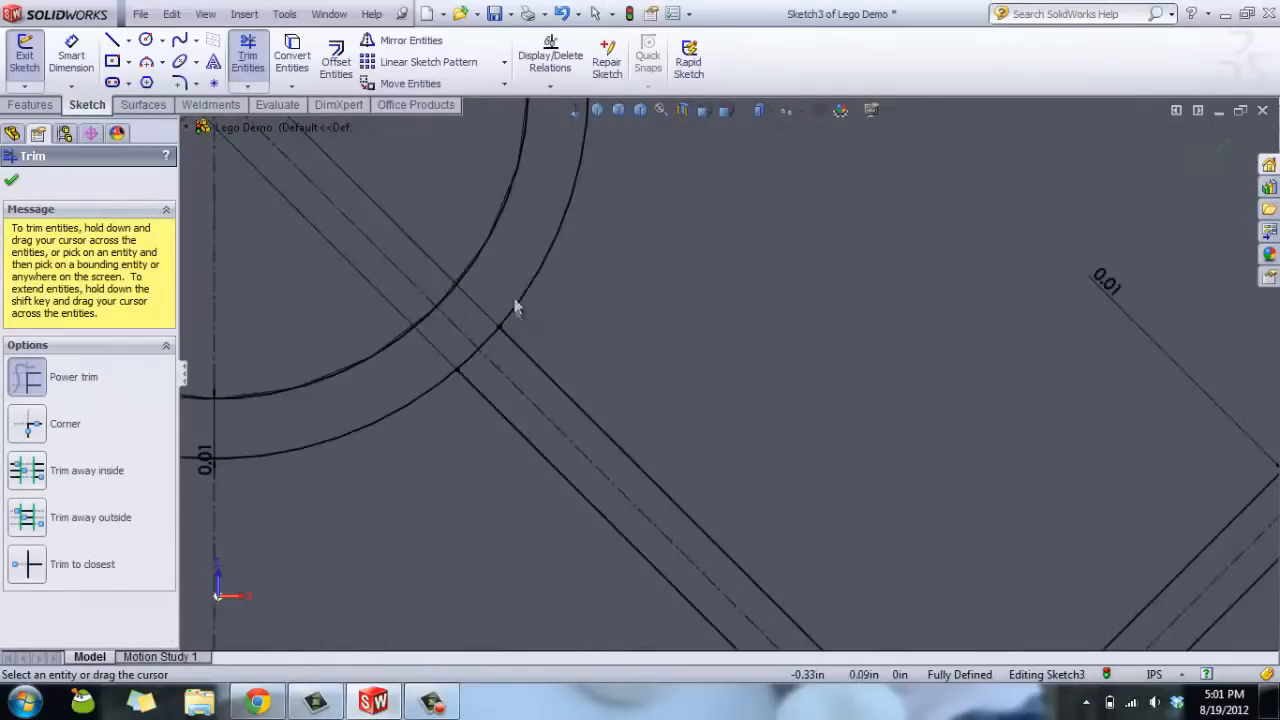
pyautogui.moveTo(497, 350); pyautogui.dragTo(479, 358)
pyautogui.scroll(5, 557, 479)
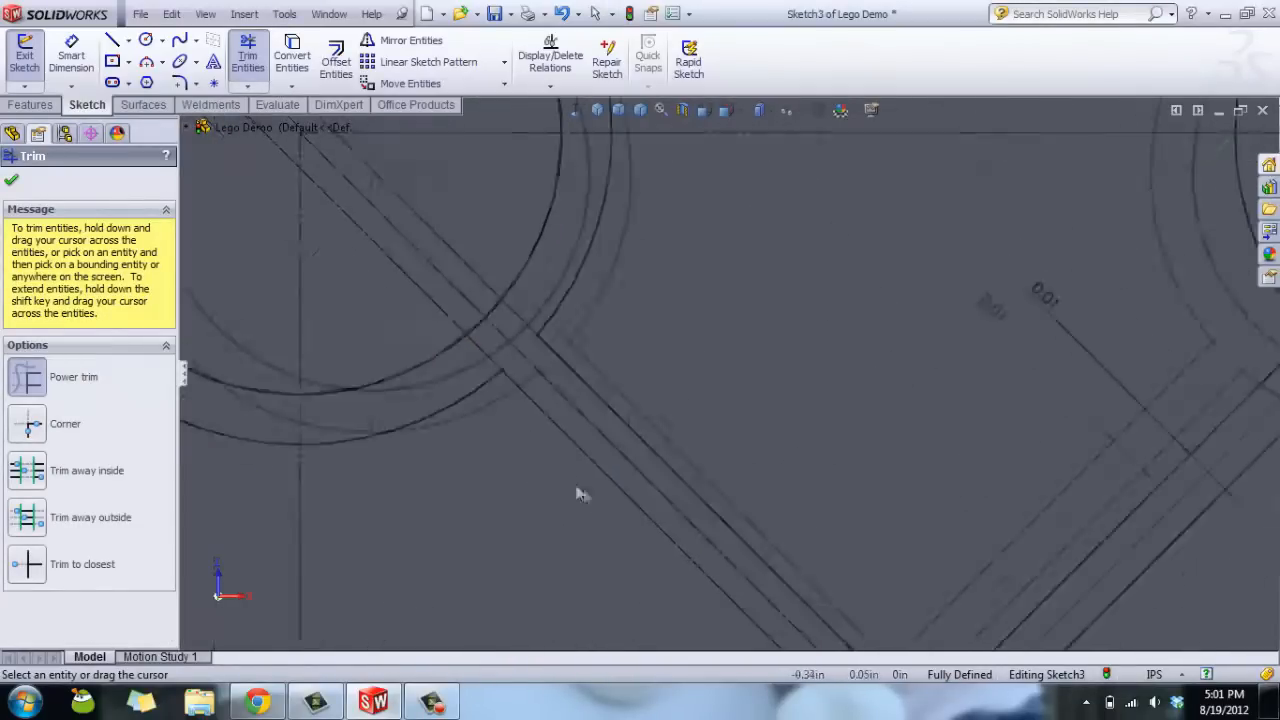
pyautogui.scroll(-5, 534, 438)
pyautogui.moveTo(506, 444); pyautogui.dragTo(541, 464)
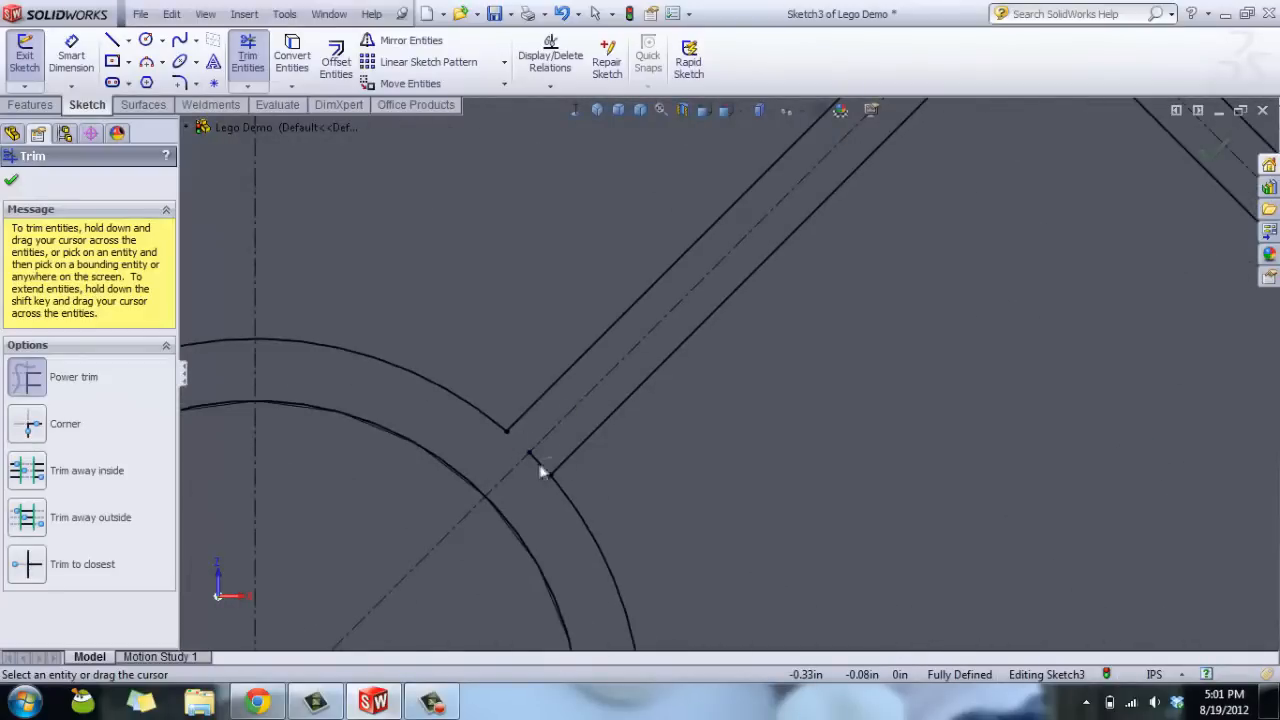
pyautogui.scroll(4, 741, 503)
pyautogui.scroll(-6, 974, 411)
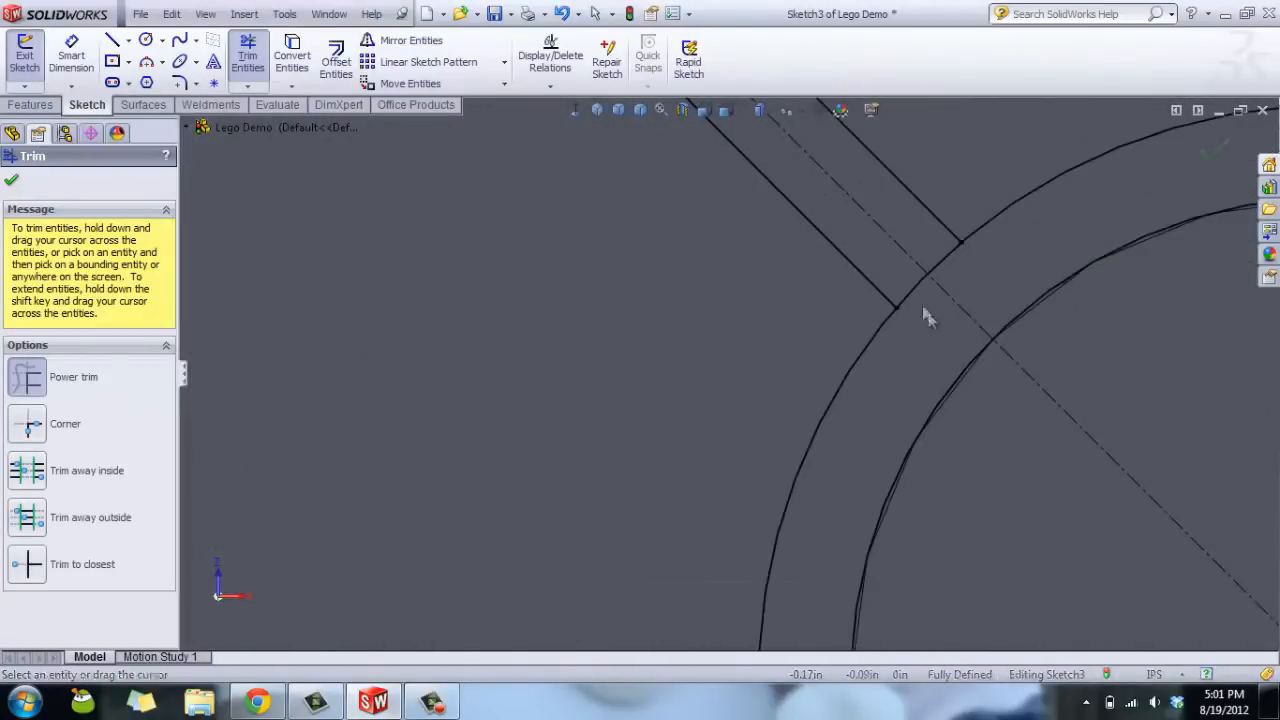
pyautogui.scroll(6, 930, 250)
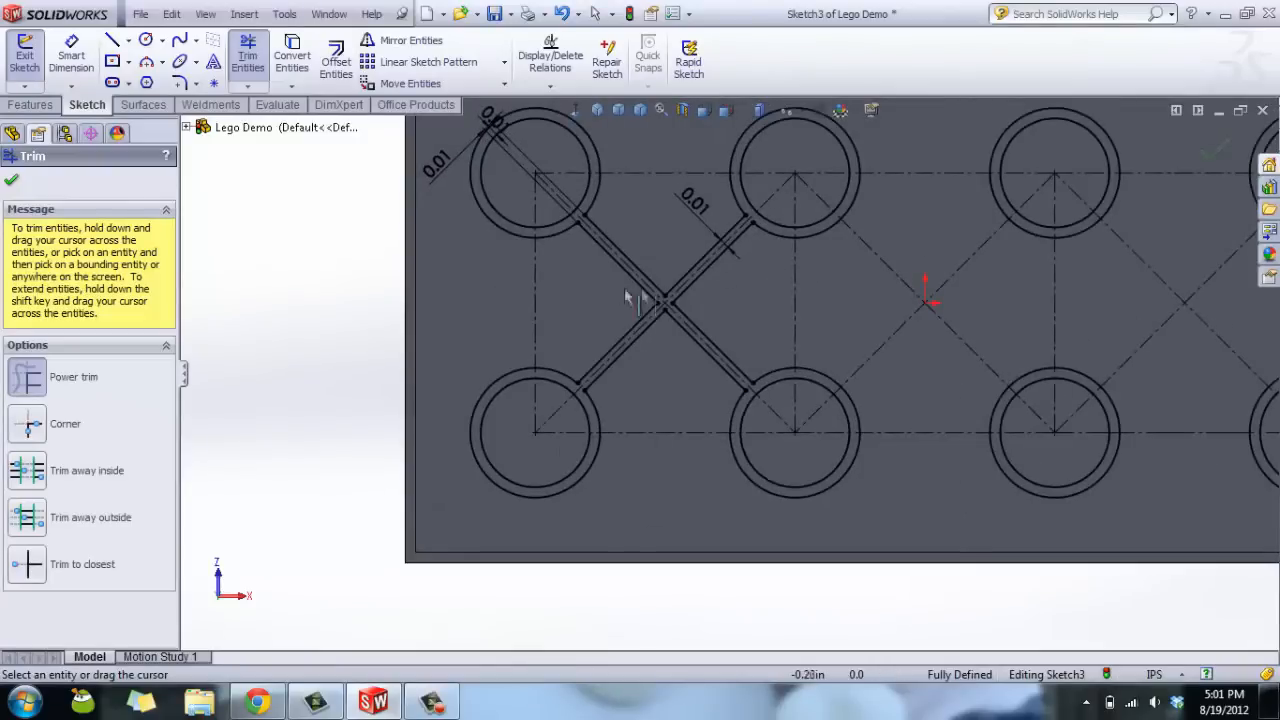
pyautogui.click(9, 183)
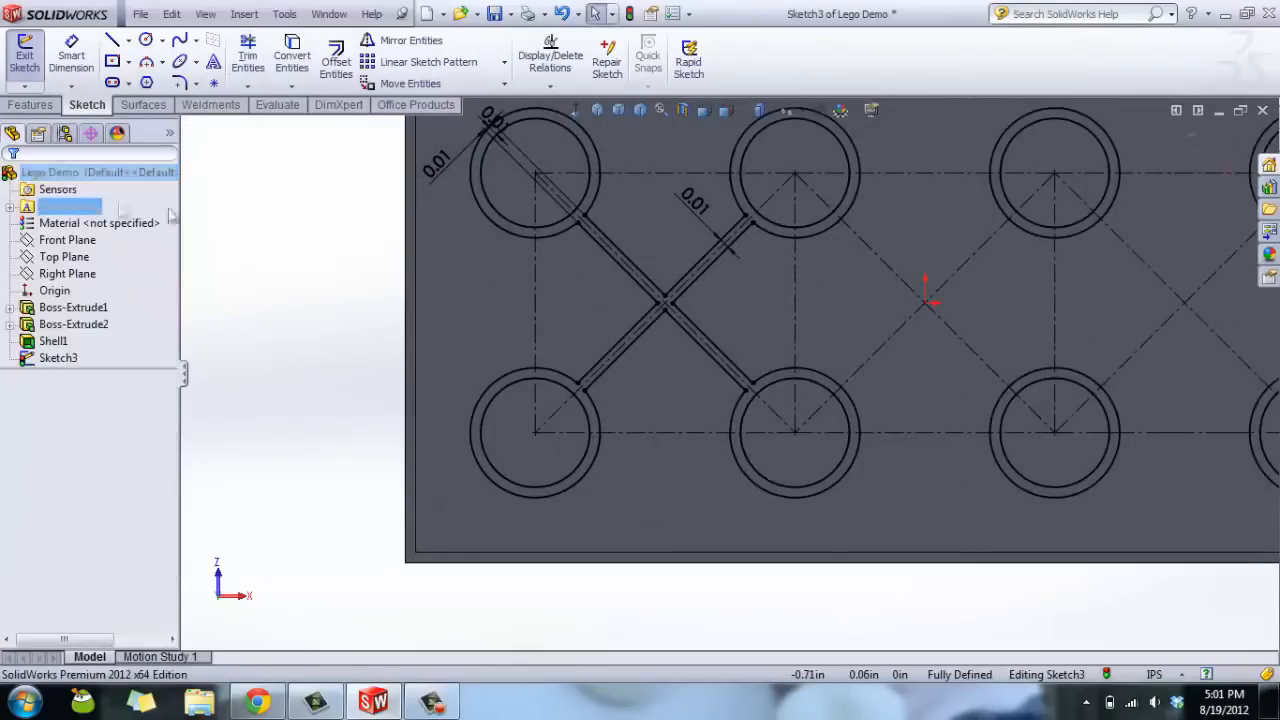
# - Mirror the eight solid lines of the first rib cross about the vertical construction line through the second stud column
pyautogui.scroll(5, 727, 378)
pyautogui.scroll(-2, 750, 282)
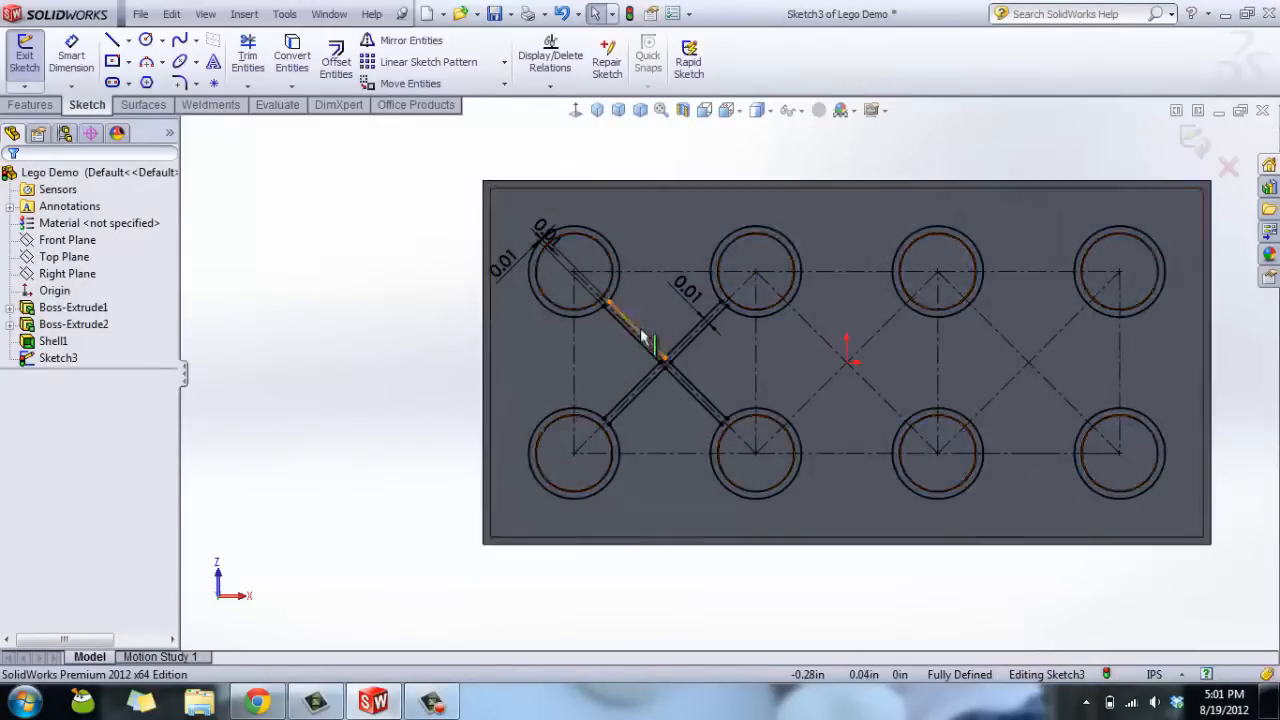
pyautogui.scroll(-2, 618, 313)
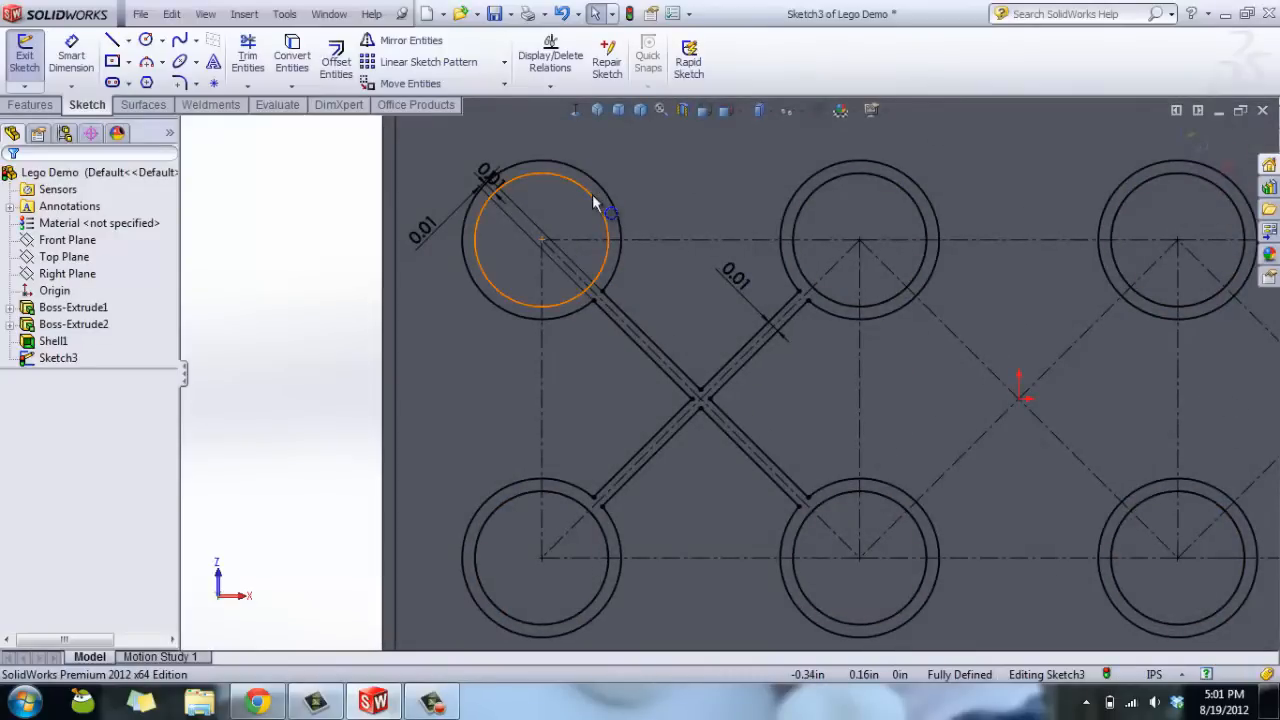
pyautogui.click(667, 365)
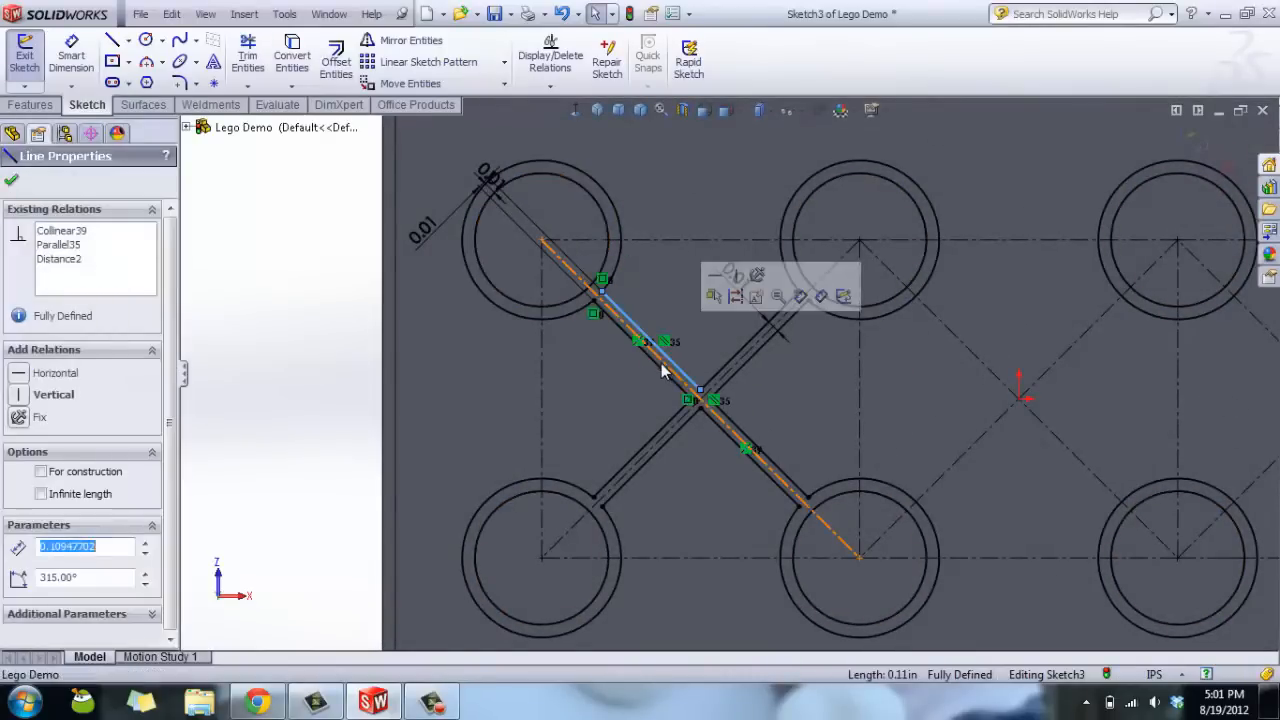
pyautogui.keyDown('ctrl'); pyautogui.click(661, 368); pyautogui.keyUp('ctrl')
pyautogui.keyDown('ctrl'); pyautogui.click(678, 416); pyautogui.keyUp('ctrl')
pyautogui.keyDown('ctrl'); pyautogui.click(691, 423); pyautogui.keyUp('ctrl')
pyautogui.keyDown('ctrl'); pyautogui.click(718, 426); pyautogui.keyUp('ctrl')
pyautogui.keyDown('ctrl'); pyautogui.click(740, 430); pyautogui.keyUp('ctrl')
pyautogui.keyDown('ctrl'); pyautogui.click(737, 372); pyautogui.keyUp('ctrl')
pyautogui.keyDown('ctrl'); pyautogui.click(729, 362); pyautogui.keyUp('ctrl')
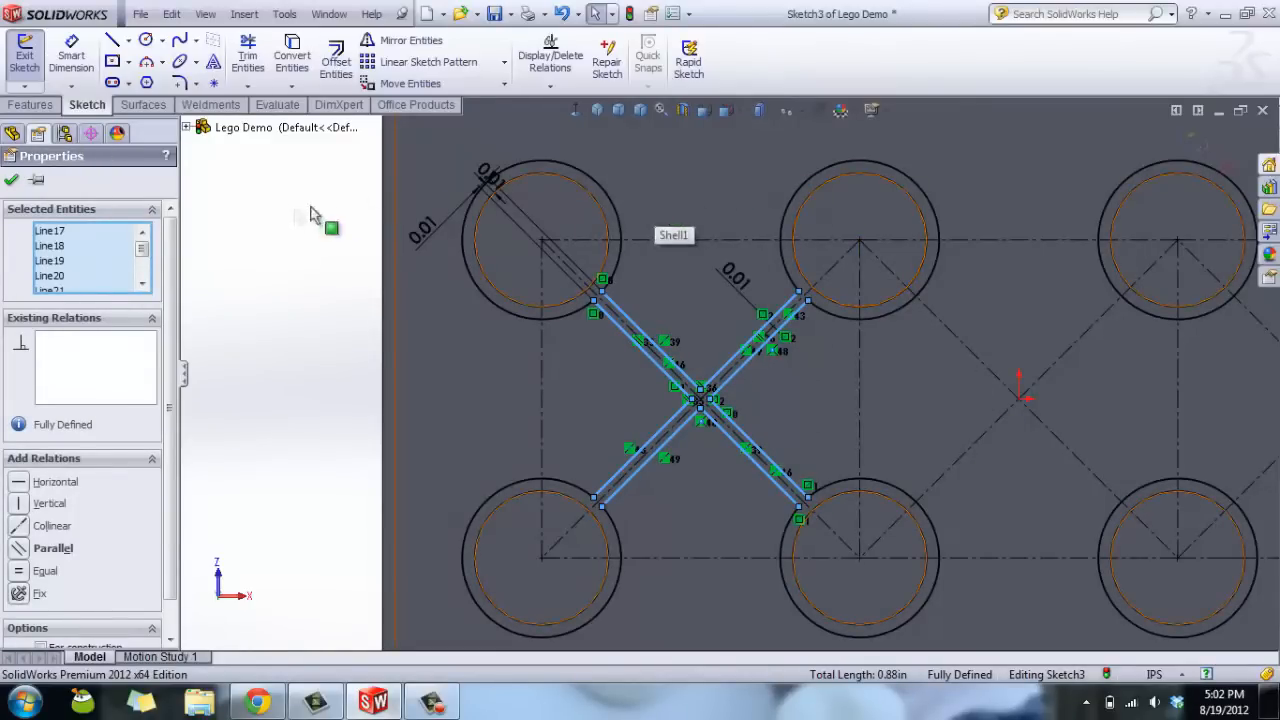
pyautogui.click(410, 42)
pyautogui.click(133, 423)
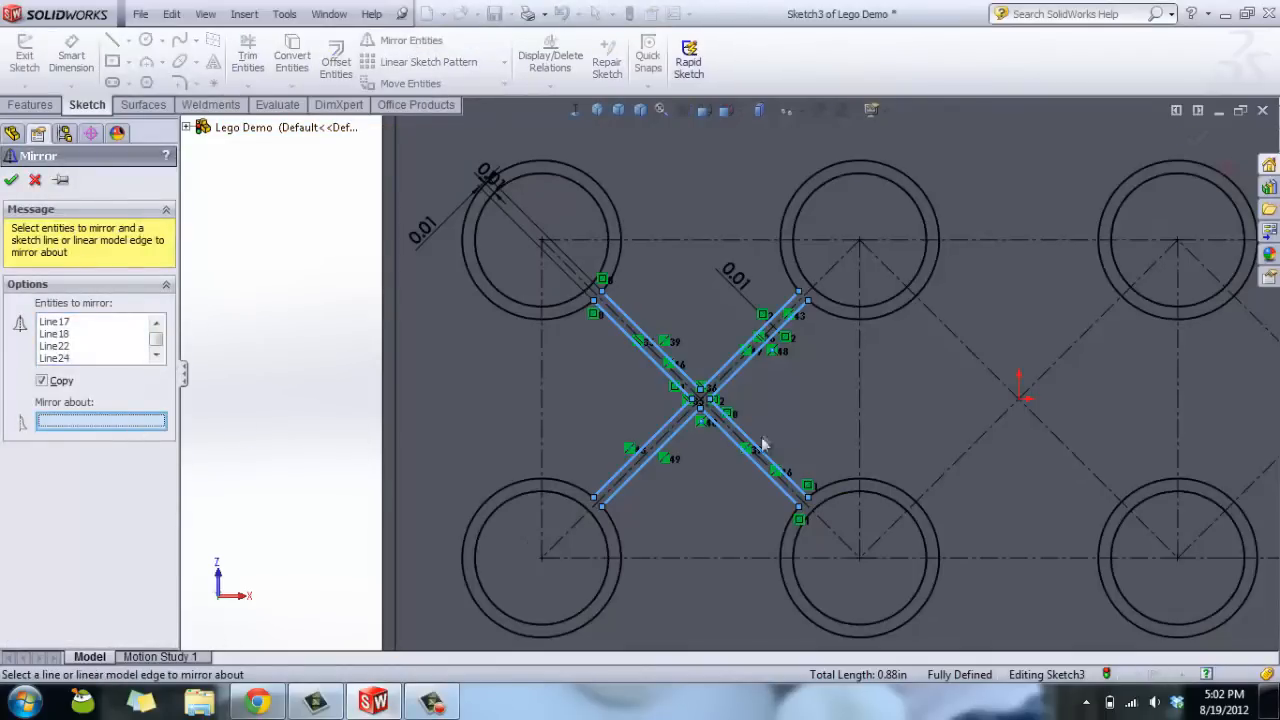
pyautogui.click(861, 374)
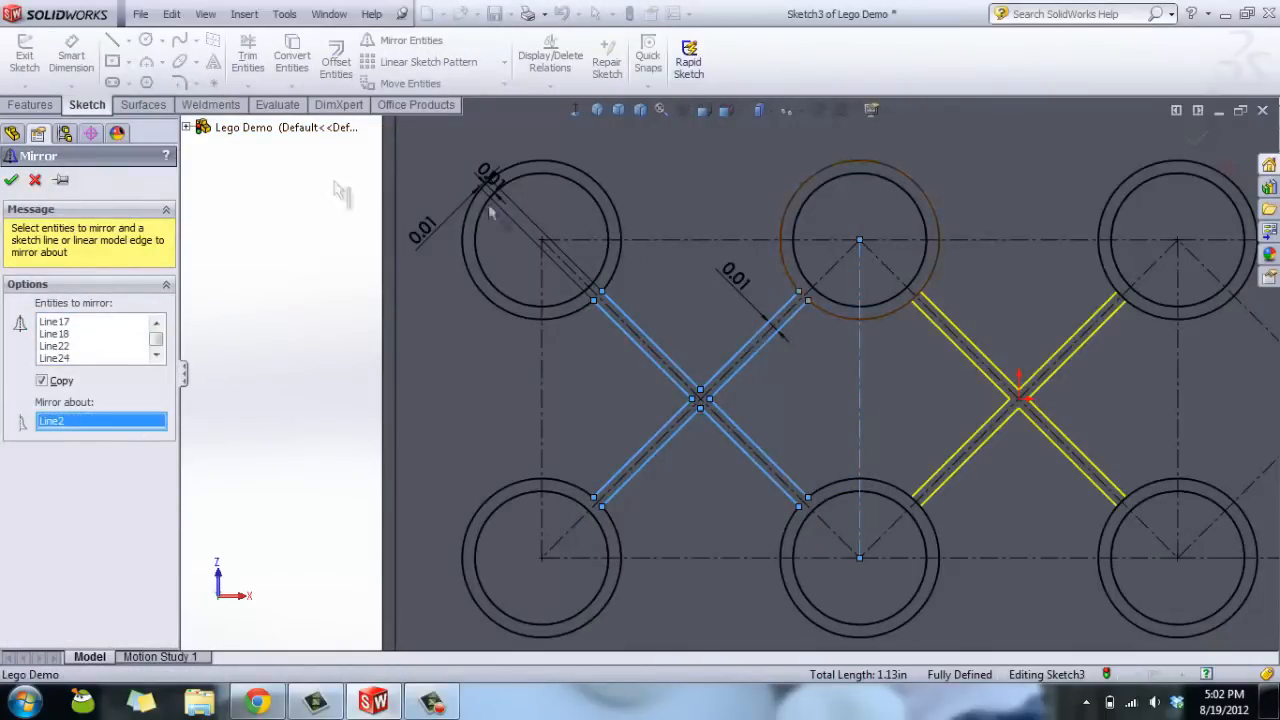
pyautogui.click(12, 182)
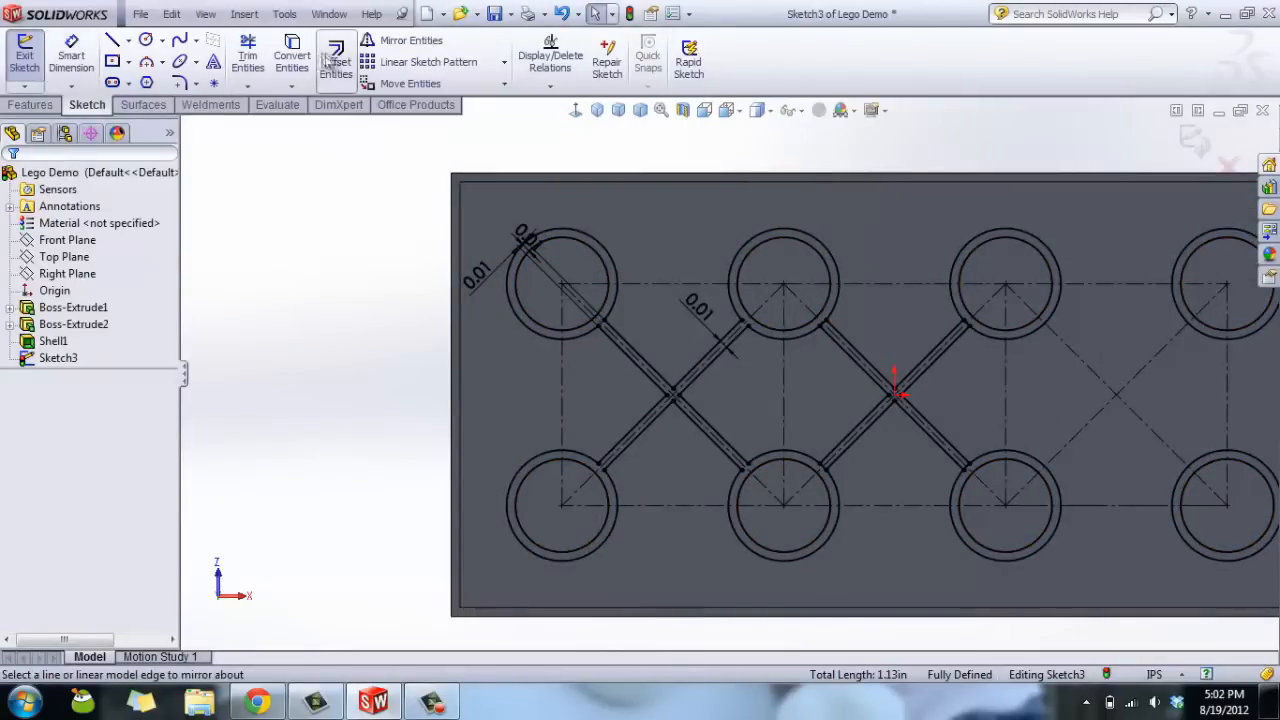
# - Mirror the eight solid lines of the second rib cross about the vertical construction line through the third stud column
pyautogui.click(395, 40)
pyautogui.click(886, 383)
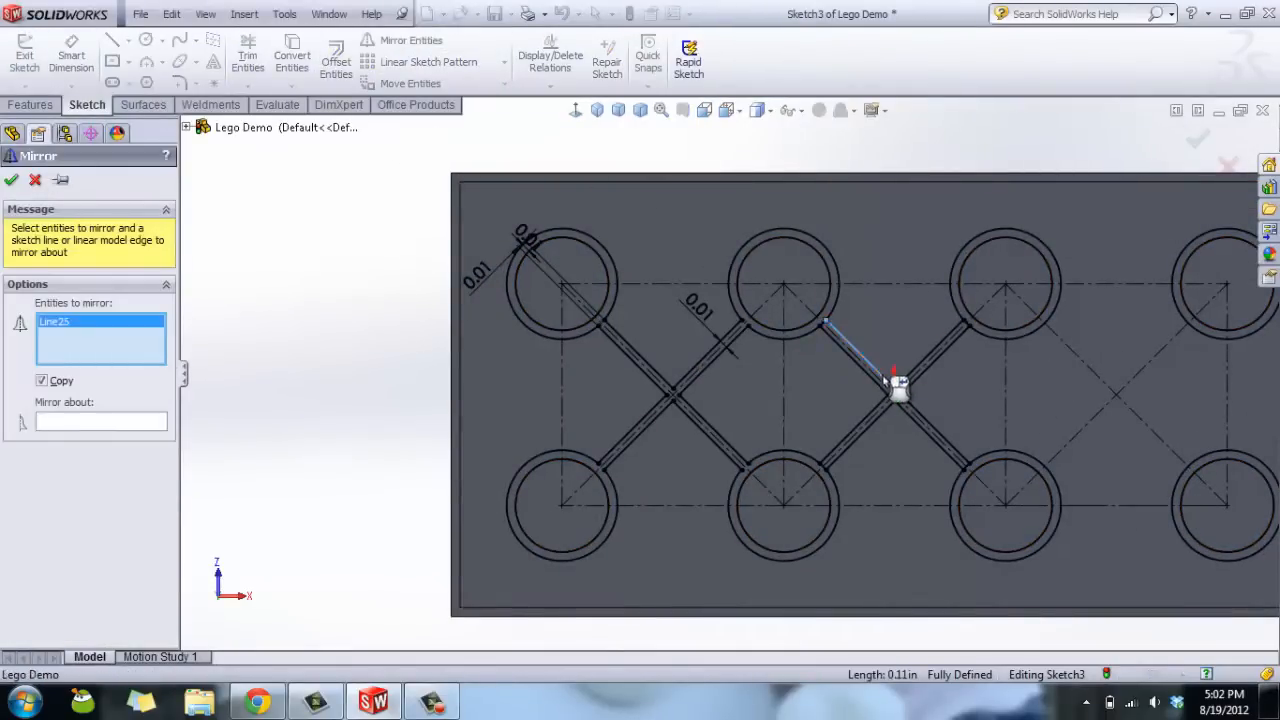
pyautogui.click(875, 386)
pyautogui.click(876, 414)
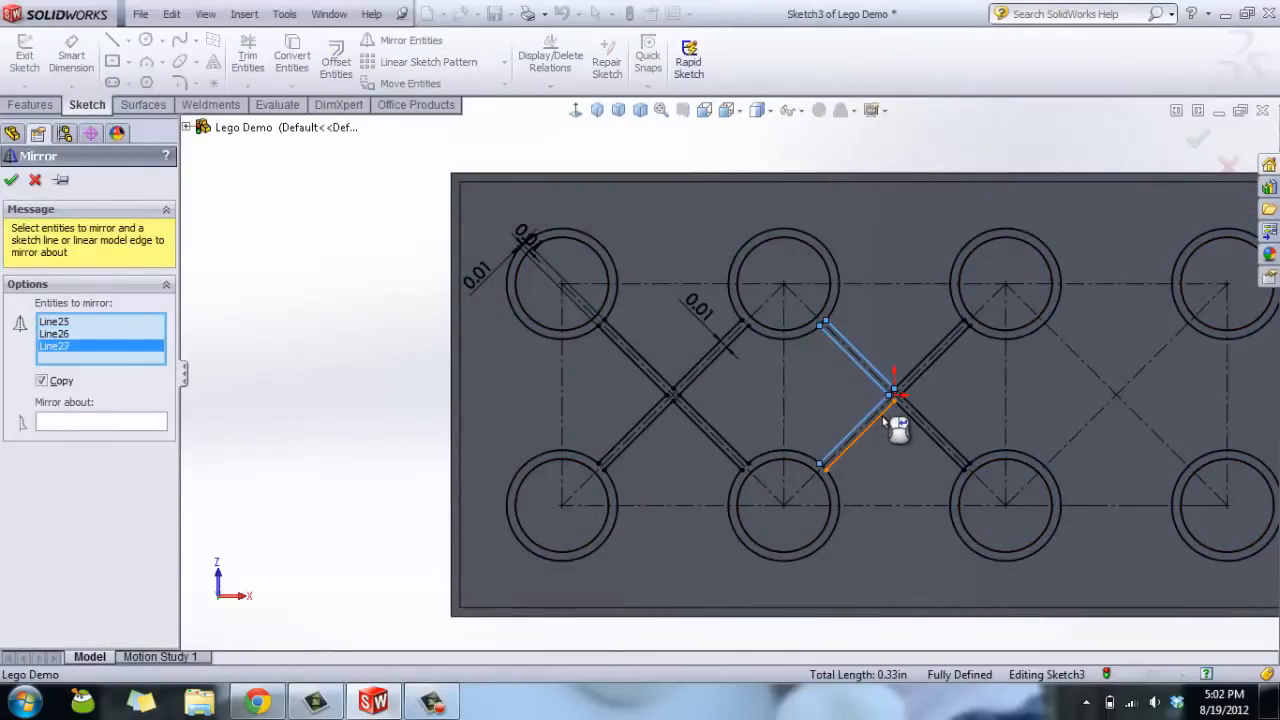
pyautogui.click(915, 416)
pyautogui.click(922, 378)
pyautogui.click(120, 423)
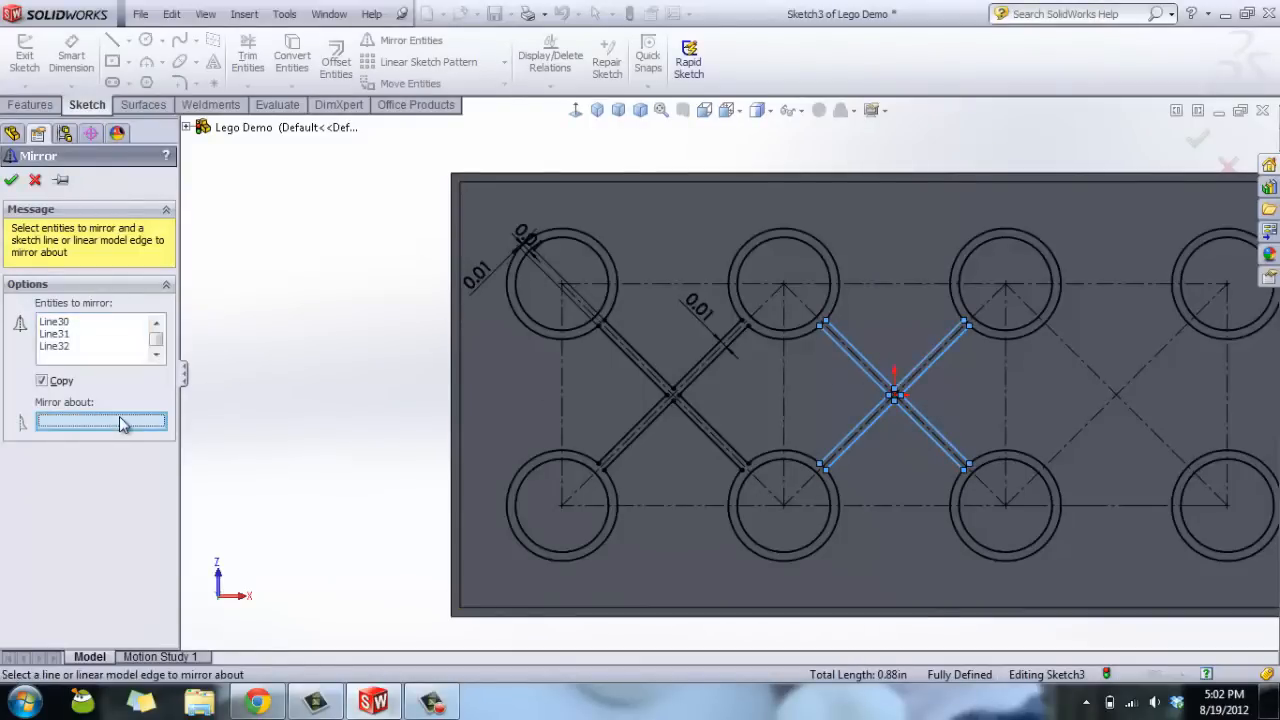
pyautogui.click(1006, 385)
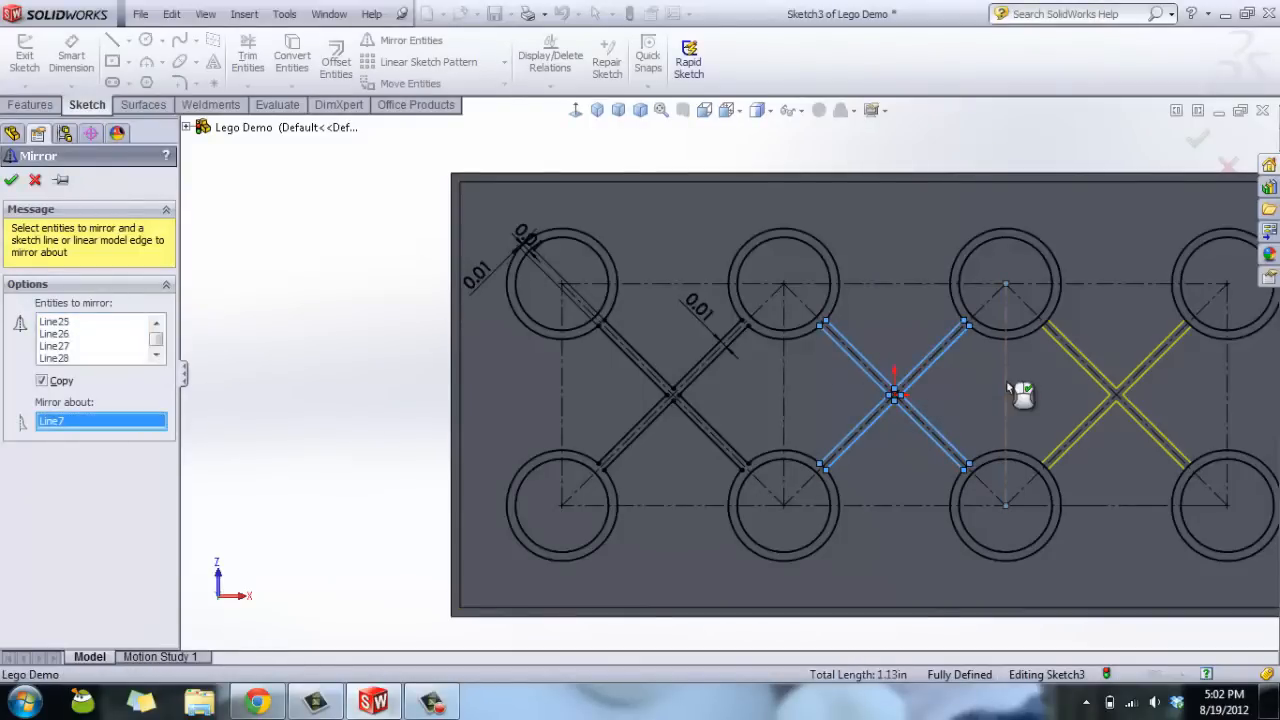
pyautogui.click(13, 180)
# - Power-trim the remaining outer-circle arcs between the rib lines at the second and third upper stud recesses
pyautogui.scroll(-3, 790, 300)
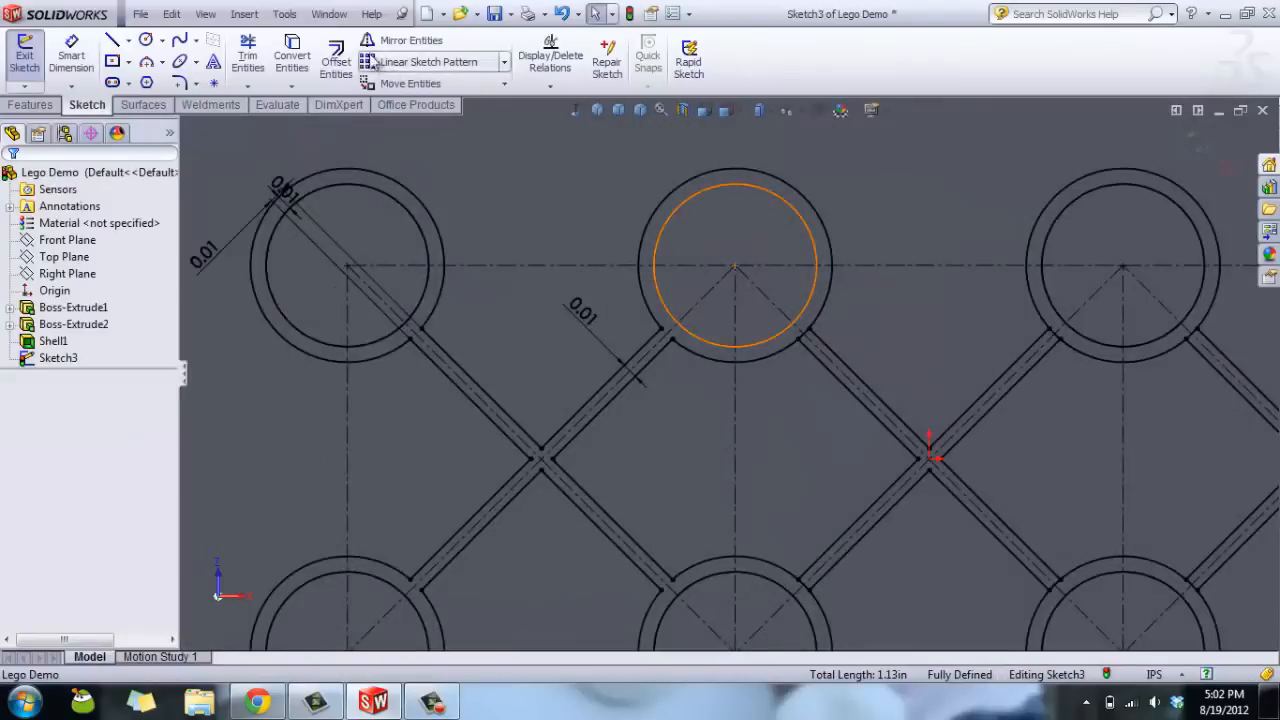
pyautogui.click(248, 55)
pyautogui.scroll(-3, 840, 370)
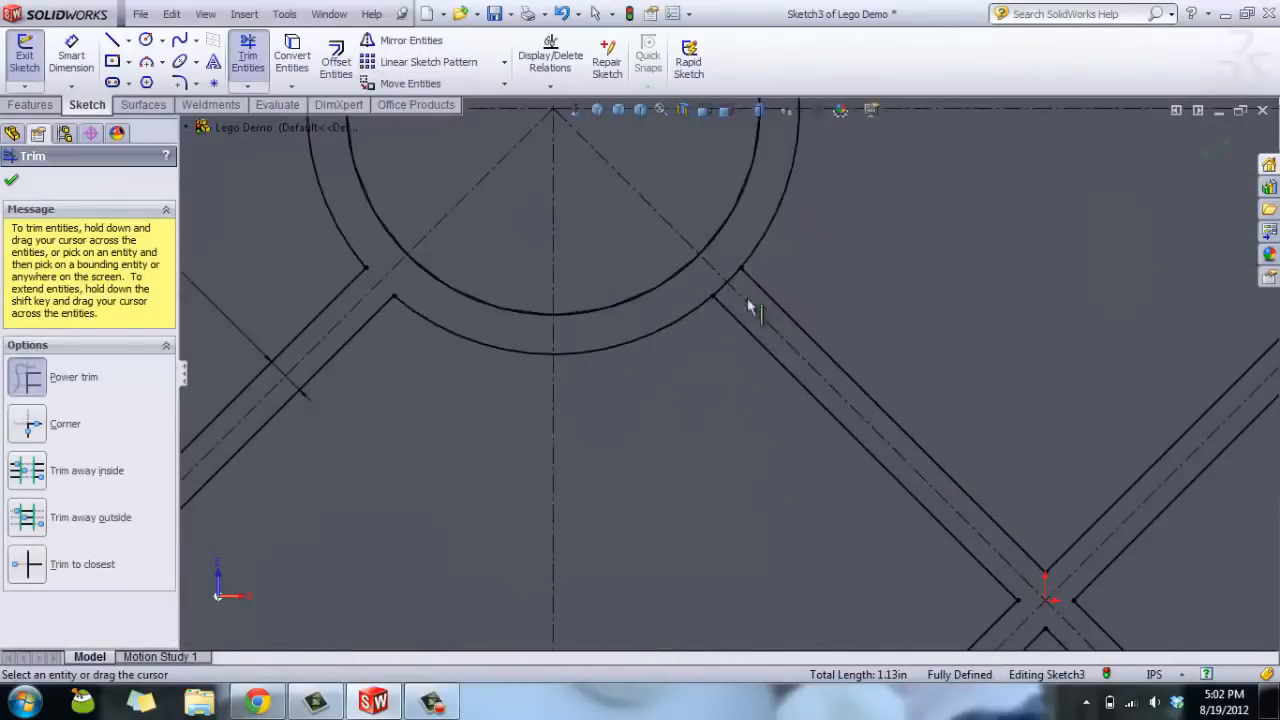
pyautogui.scroll(3, 967, 353)
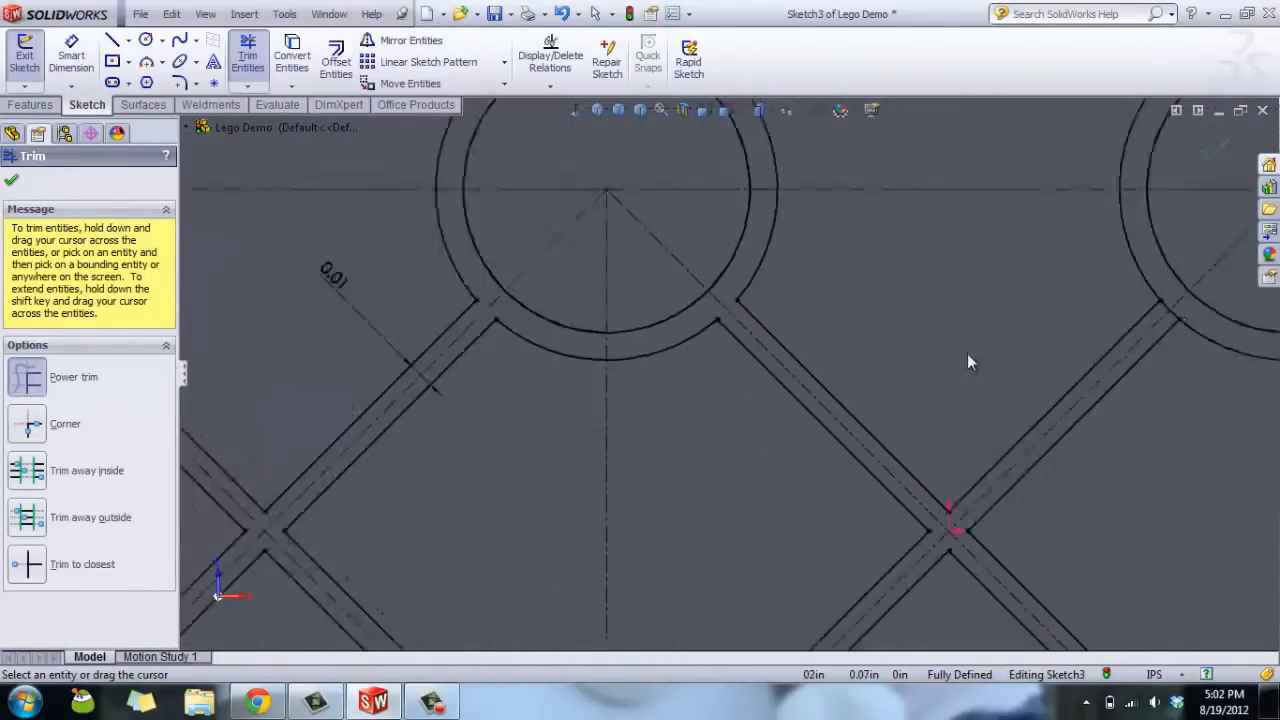
pyautogui.scroll(-3, 861, 330)
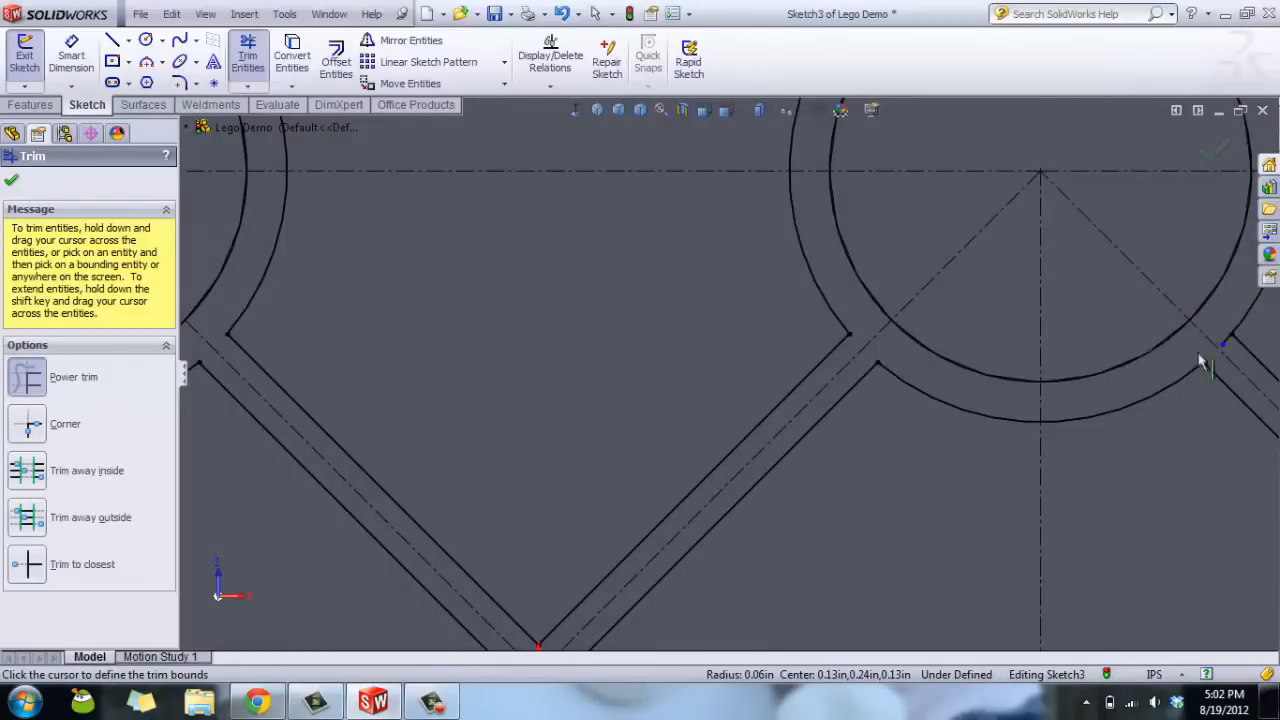
pyautogui.scroll(-5, 1200, 360)
pyautogui.moveTo(1076, 341); pyautogui.dragTo(1080, 348)
pyautogui.scroll(10, 1077, 466)
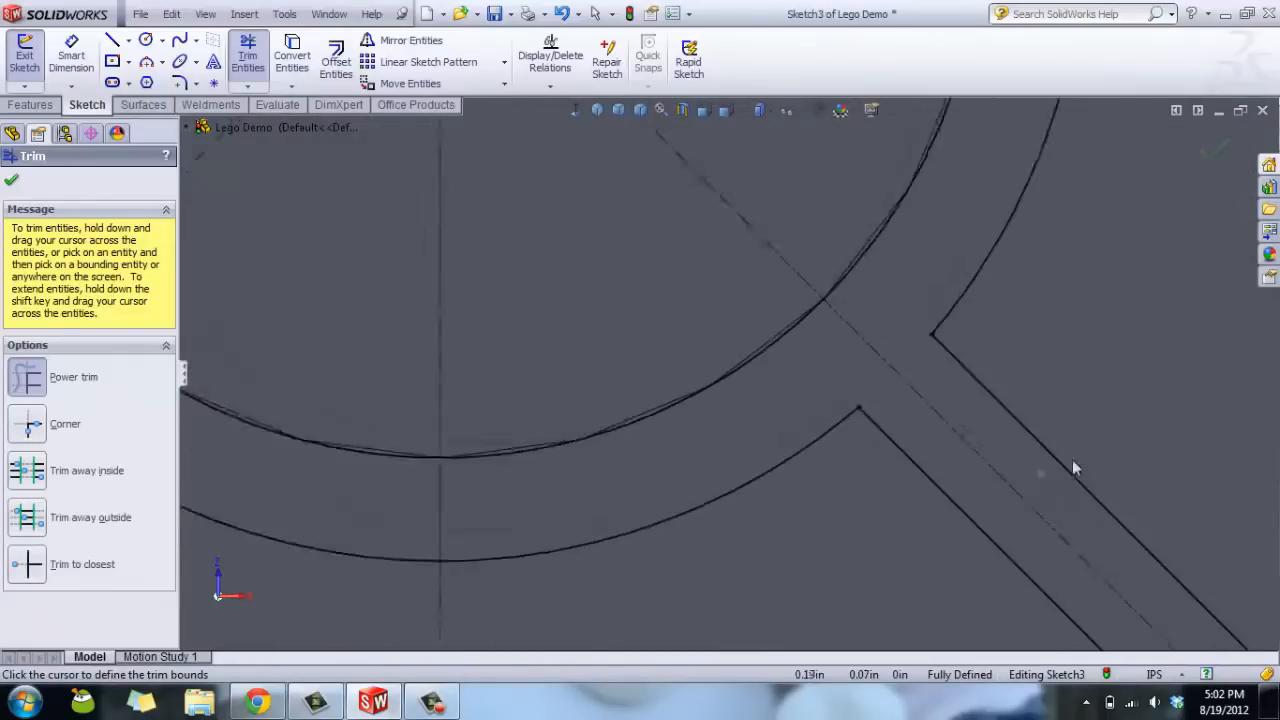
# - Trim the outer-circle arcs between the rib lines at the upper-right and lower-right stud recesses
pyautogui.scroll(-4, 1150, 378)
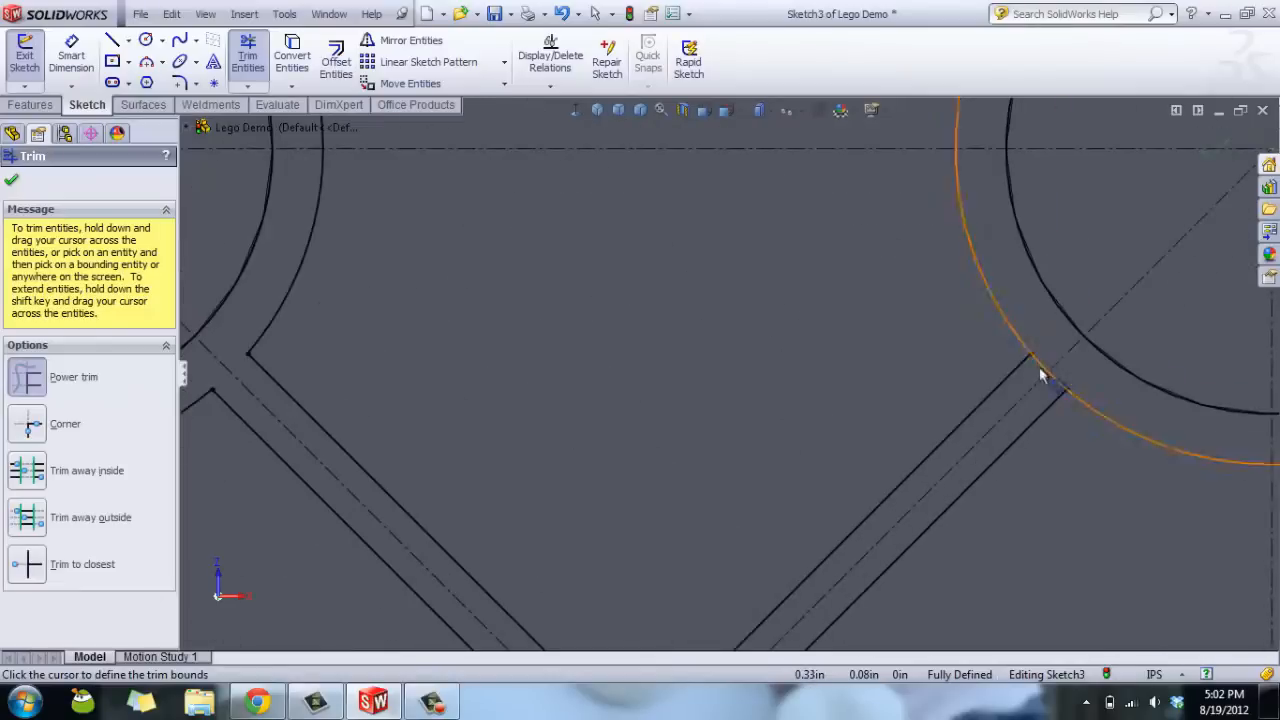
pyautogui.moveTo(1050, 398); pyautogui.dragTo(986, 423)
pyautogui.scroll(5, 813, 475)
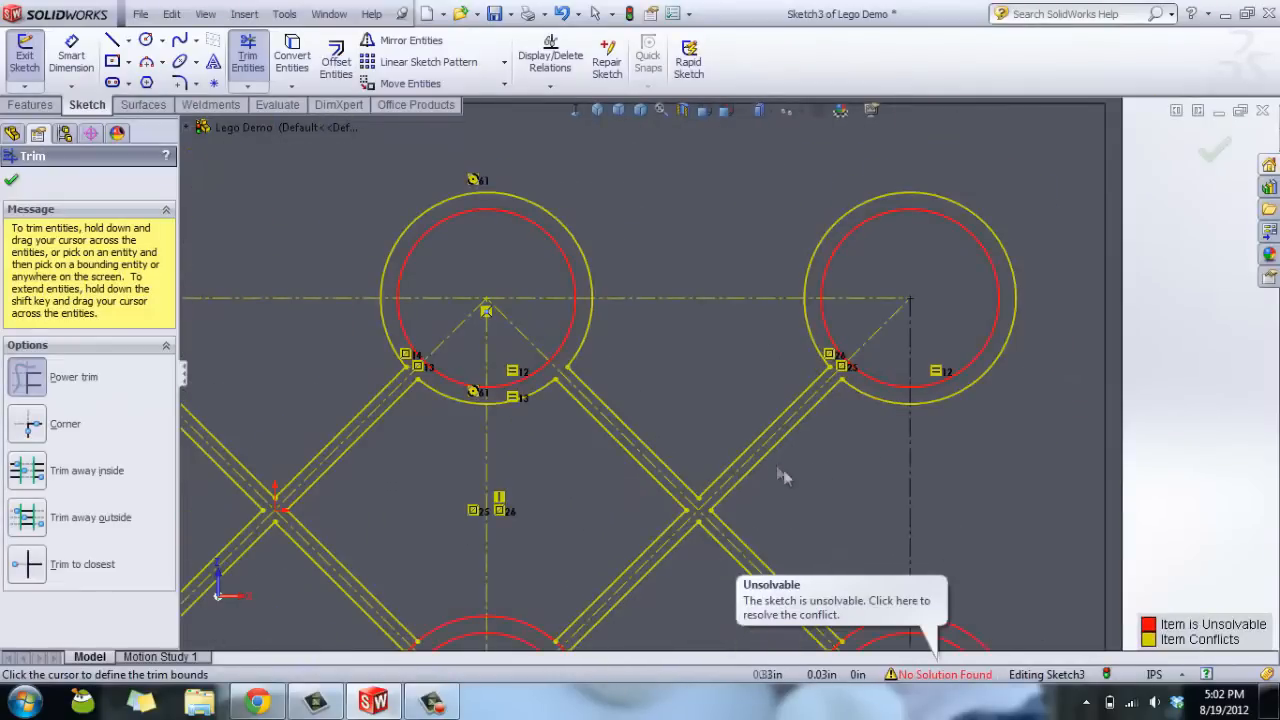
pyautogui.scroll(3, 760, 475)
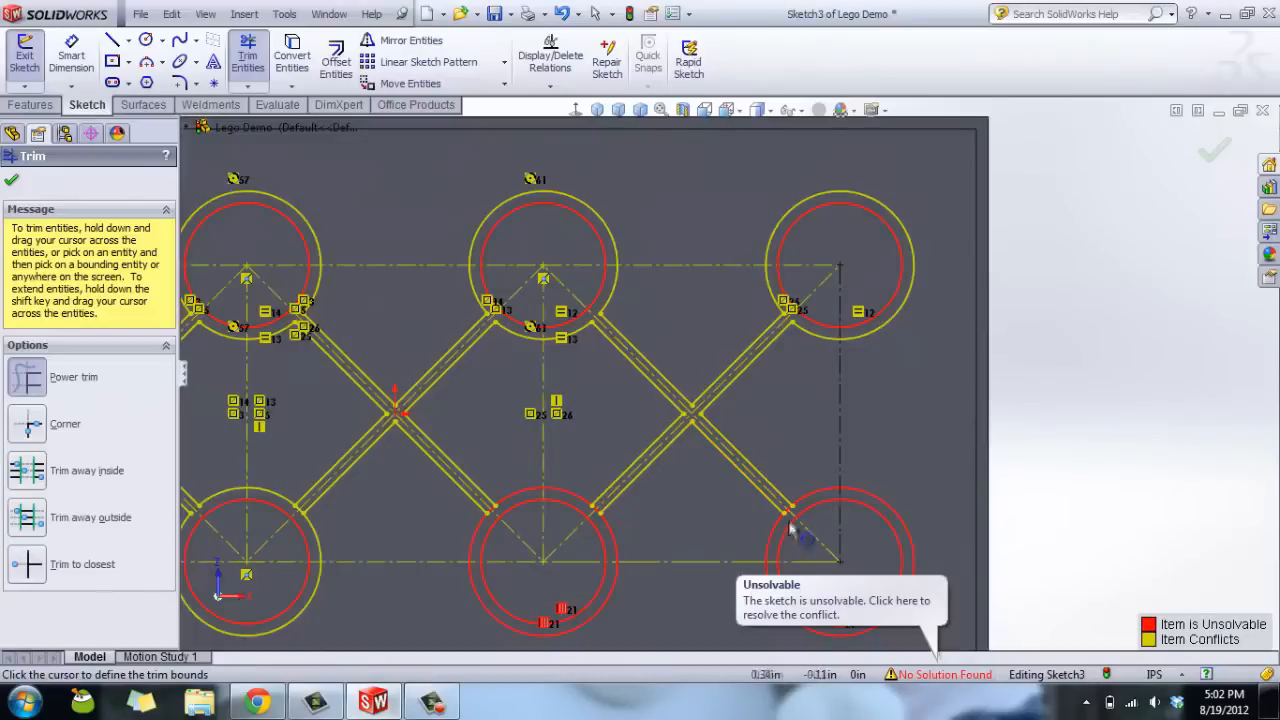
pyautogui.scroll(-5, 790, 533)
pyautogui.moveTo(698, 333); pyautogui.dragTo(692, 355)
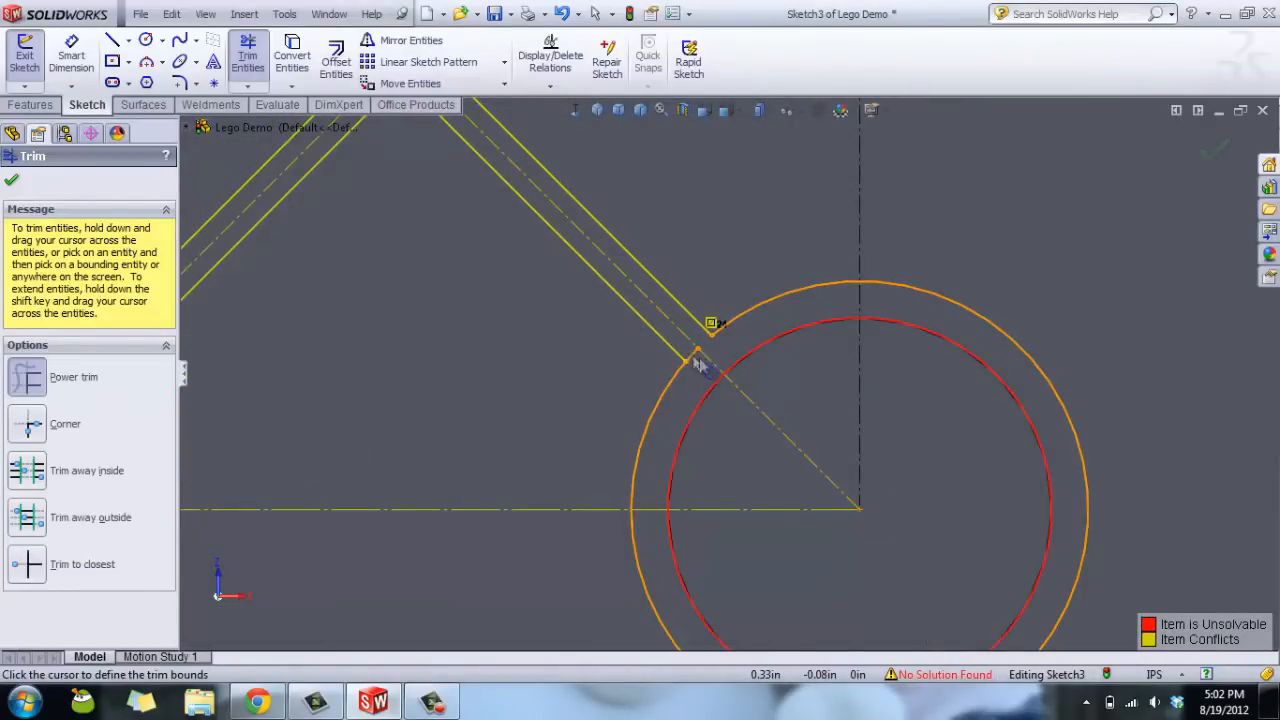
pyautogui.scroll(-5, 757, 414)
pyautogui.moveTo(590, 270); pyautogui.dragTo(549, 215)
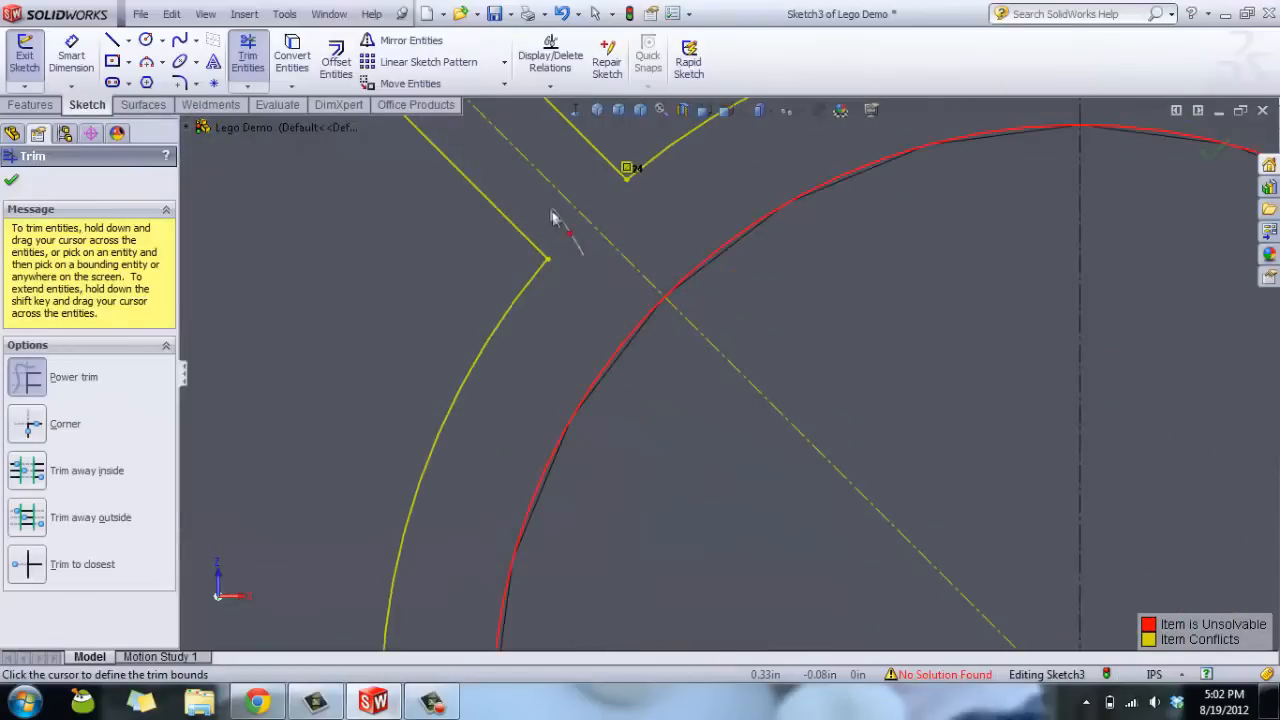
pyautogui.scroll(6, 437, 385)
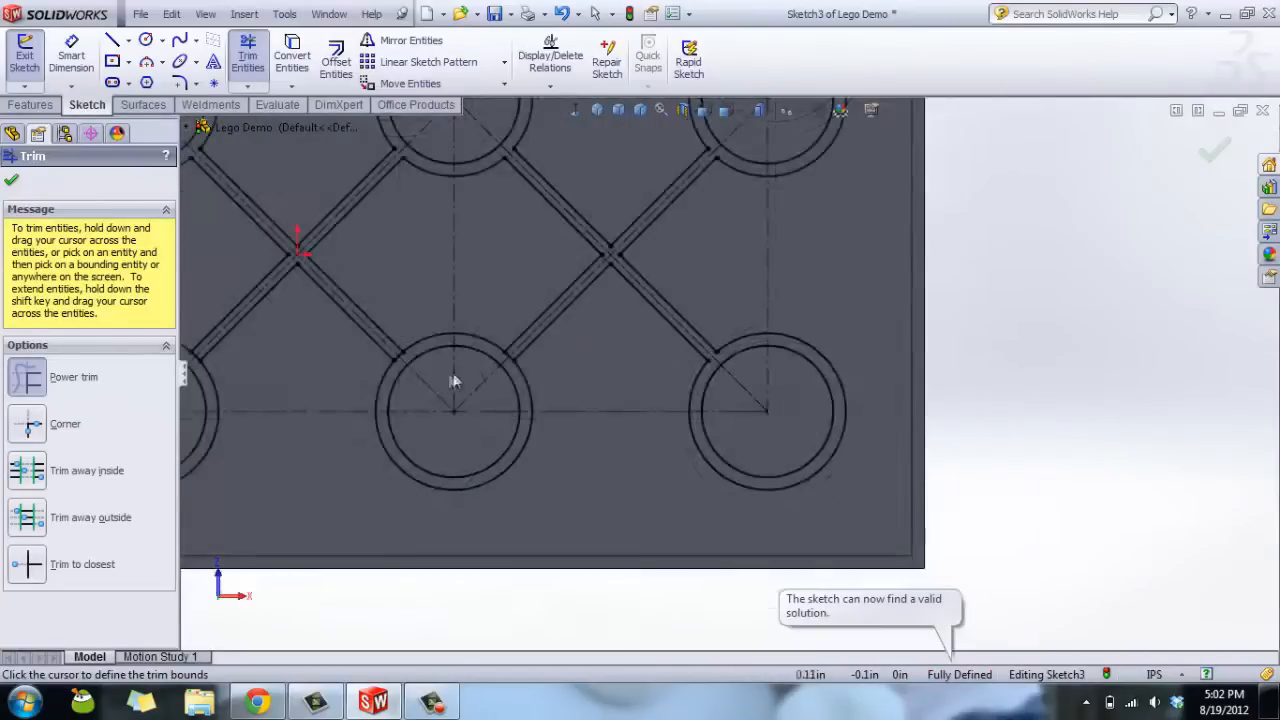
# - Trim the outer-circle arcs between the rib lines on both sides of the third lower stud recess
pyautogui.scroll(-3, 638, 355)
pyautogui.scroll(-4, 641, 355)
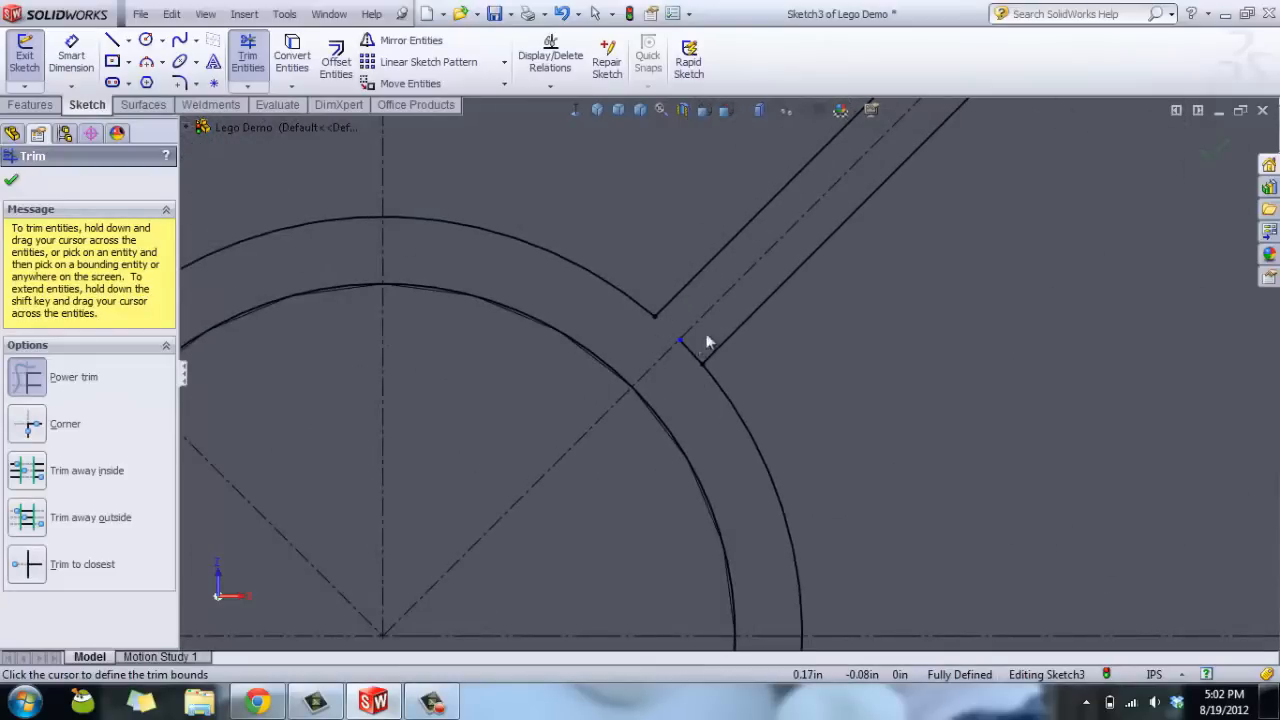
pyautogui.hotkey('ctrl', 'z')
pyautogui.scroll(5, 470, 390)
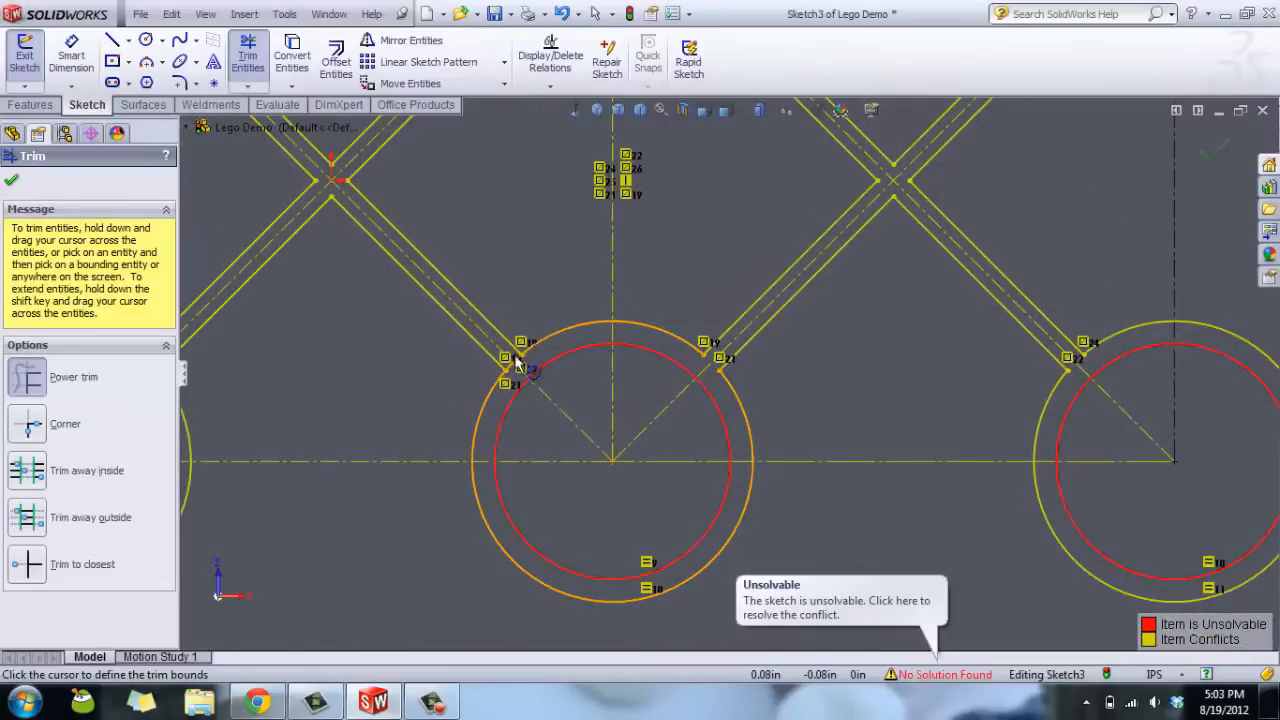
pyautogui.scroll(-5, 517, 366)
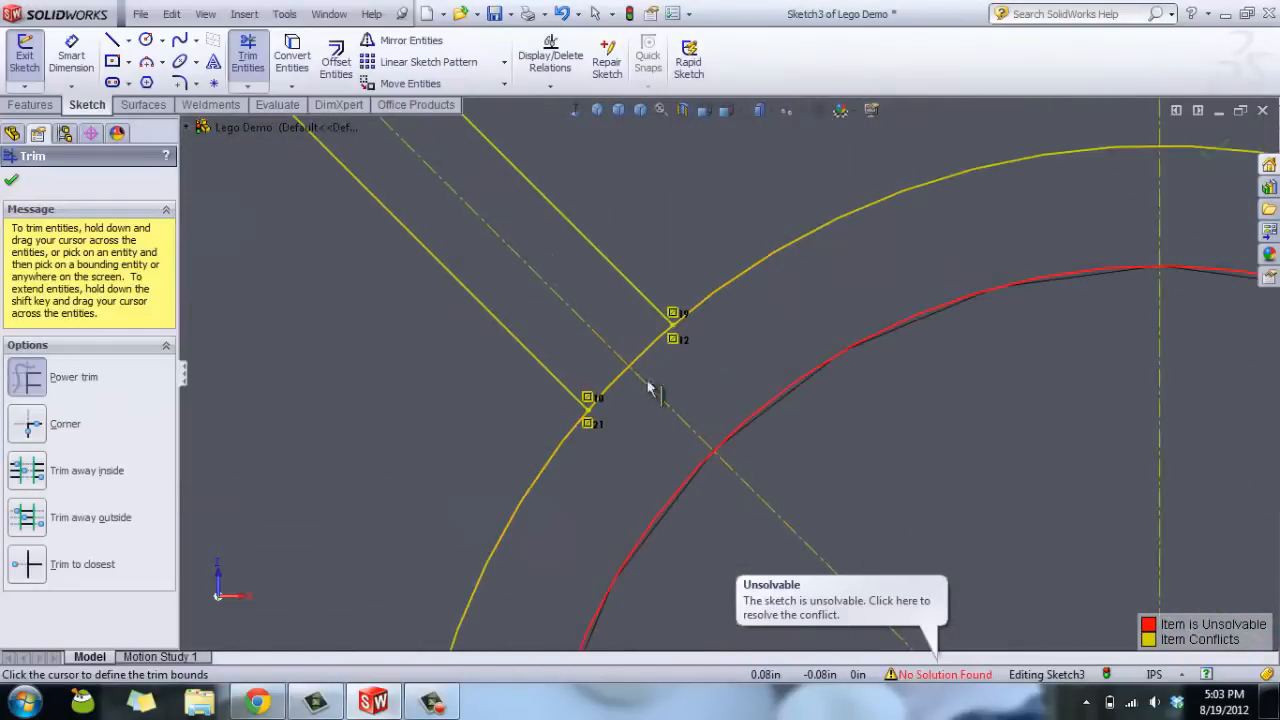
pyautogui.moveTo(647, 350); pyautogui.dragTo(619, 402)
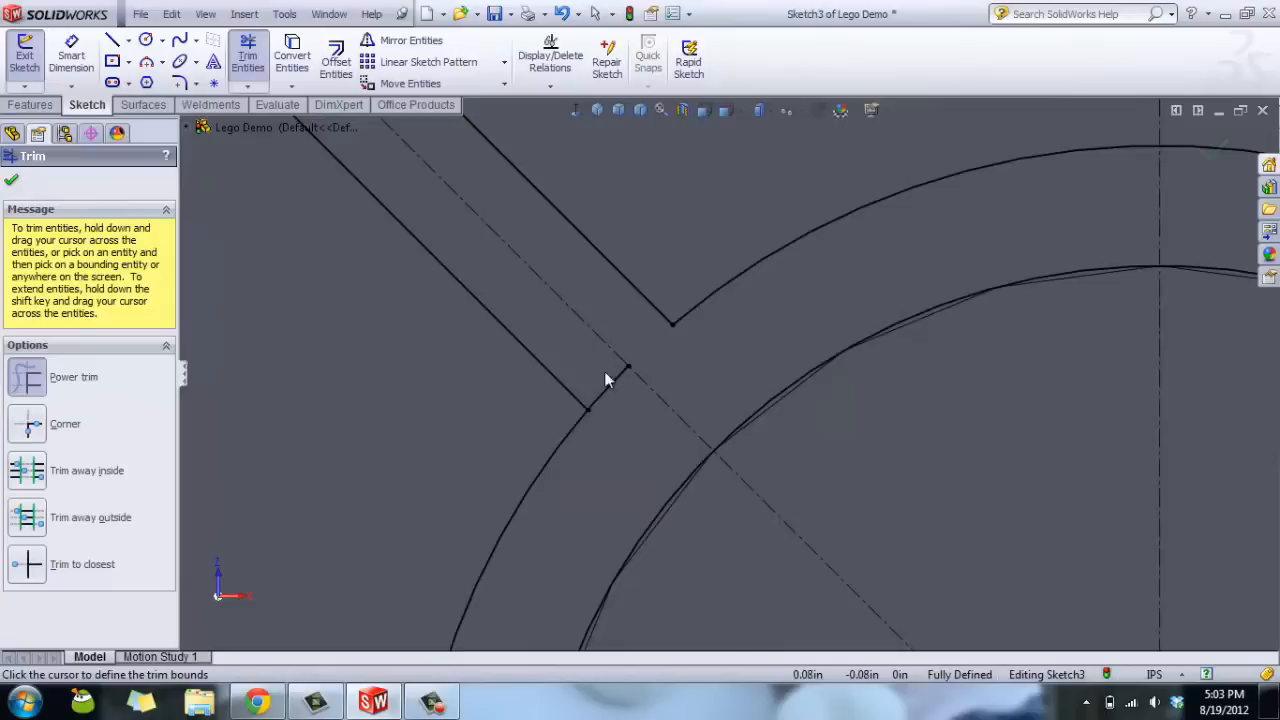
# - Trim the outer-circle arc between the second cross's rib lines at the second lower stud recess and finish trimming
pyautogui.scroll(12, 565, 334)
pyautogui.scroll(-1, 497, 382)
pyautogui.scroll(-8, 533, 375)
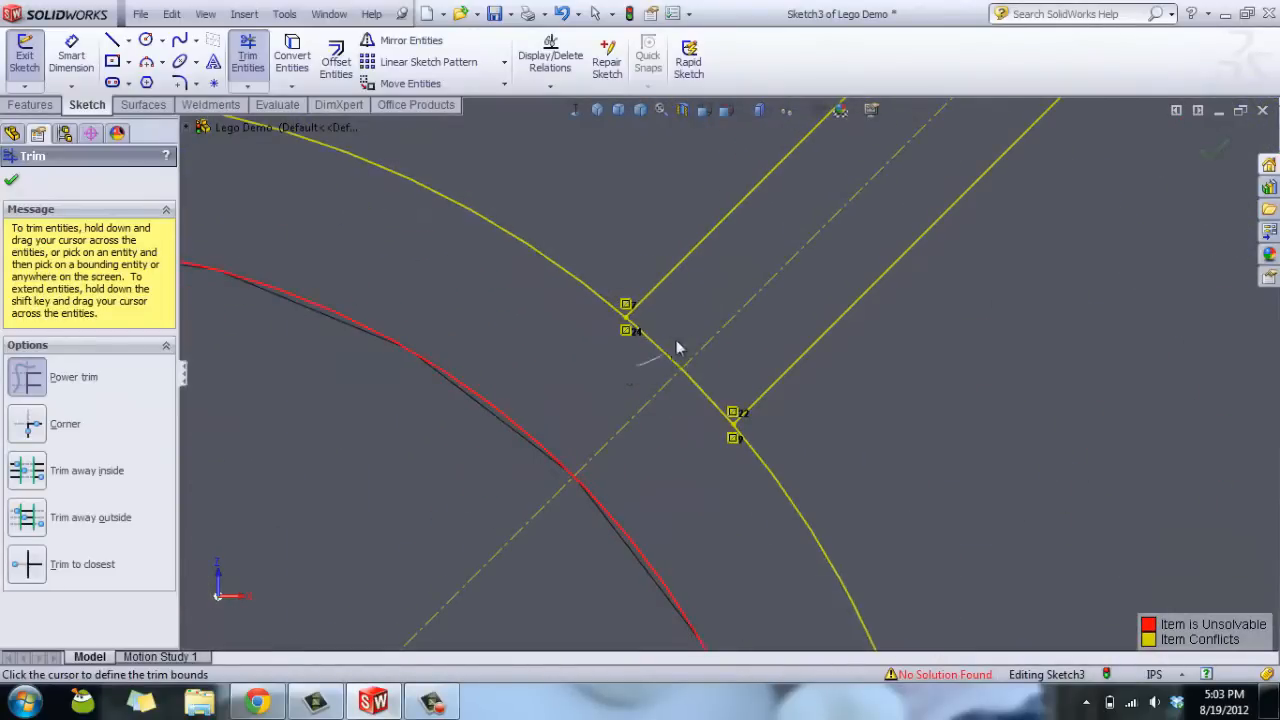
pyautogui.moveTo(670, 423); pyautogui.dragTo(726, 369)
pyautogui.scroll(6, 430, 392)
pyautogui.scroll(-3, 651, 327)
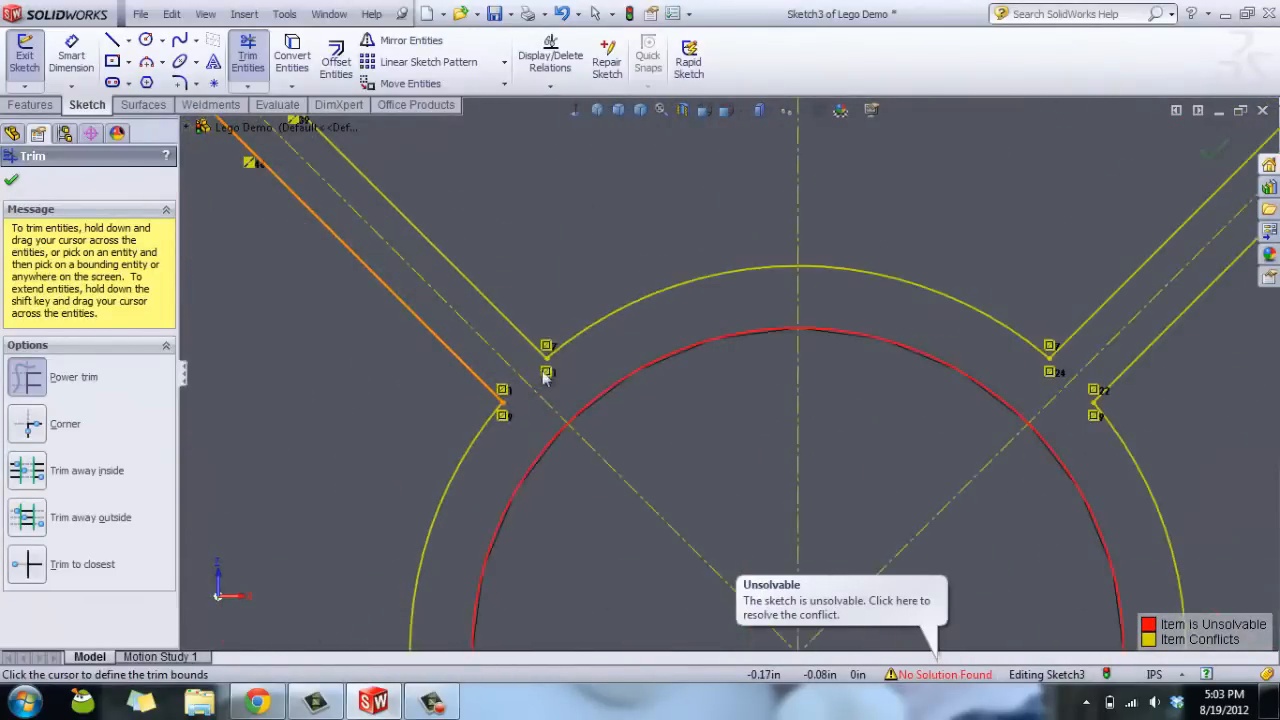
pyautogui.scroll(3, 651, 327)
pyautogui.scroll(3, 700, 360)
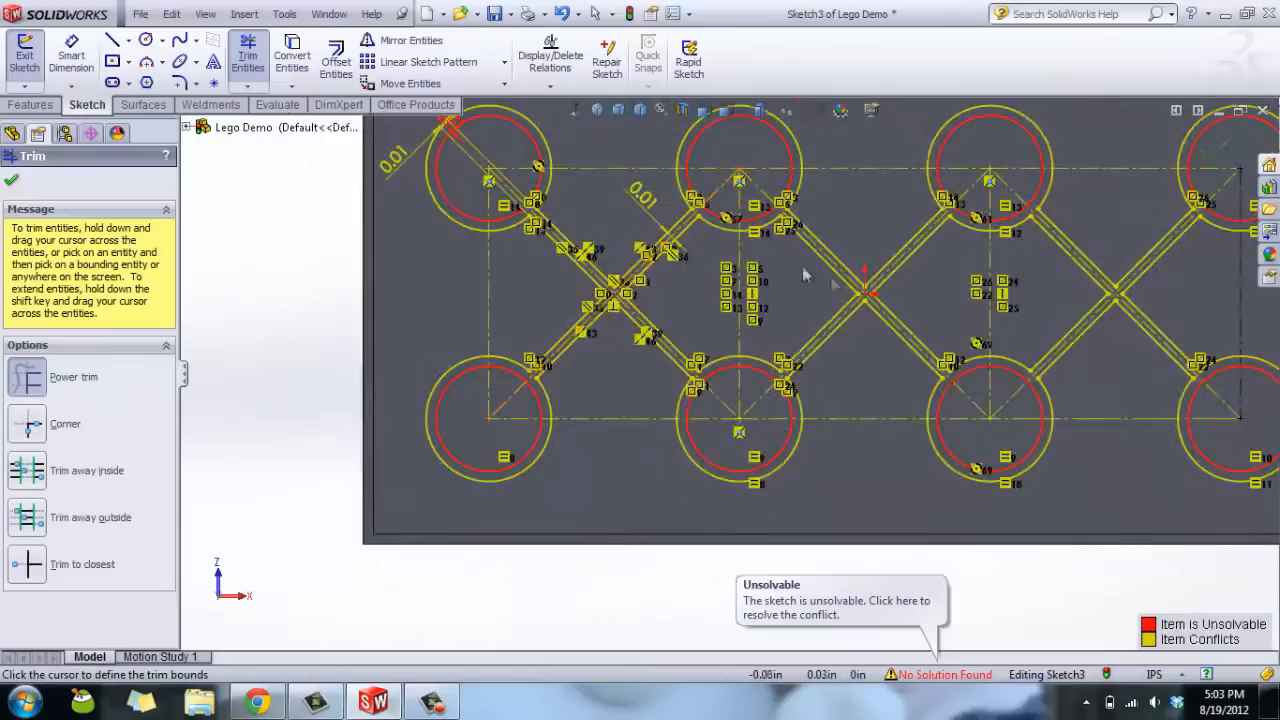
pyautogui.scroll(2, 1001, 282)
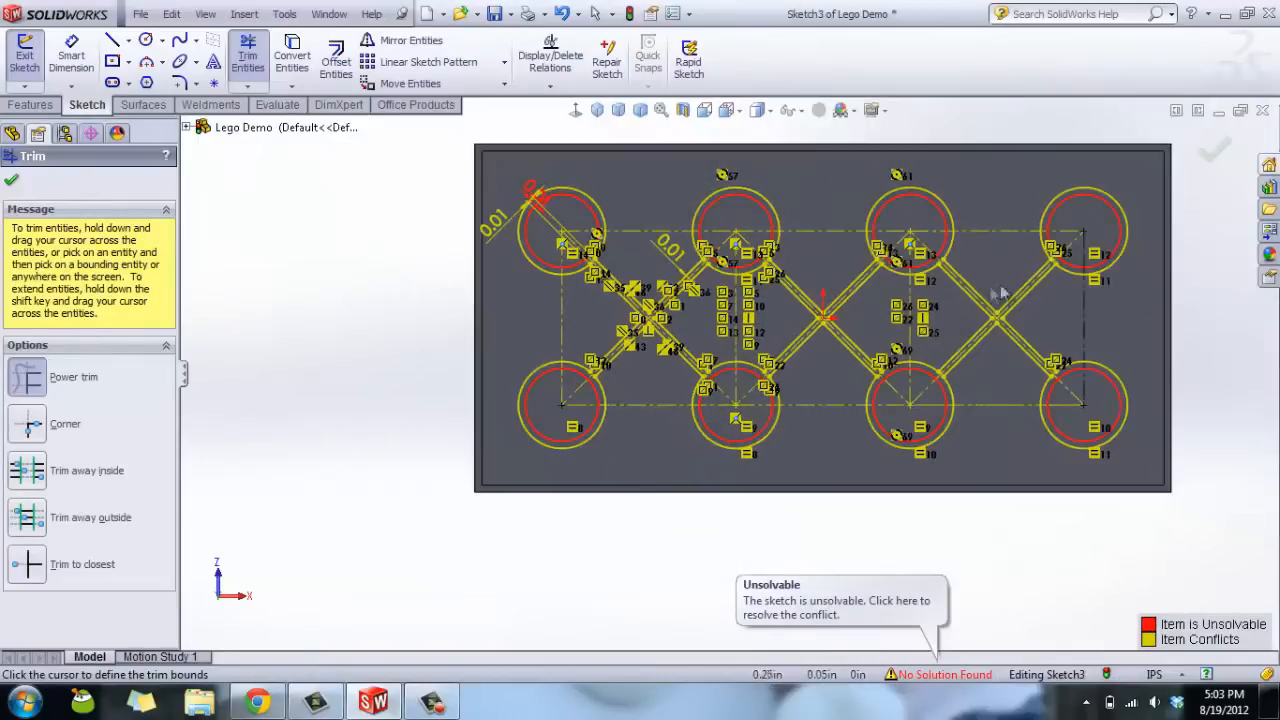
pyautogui.press('f')
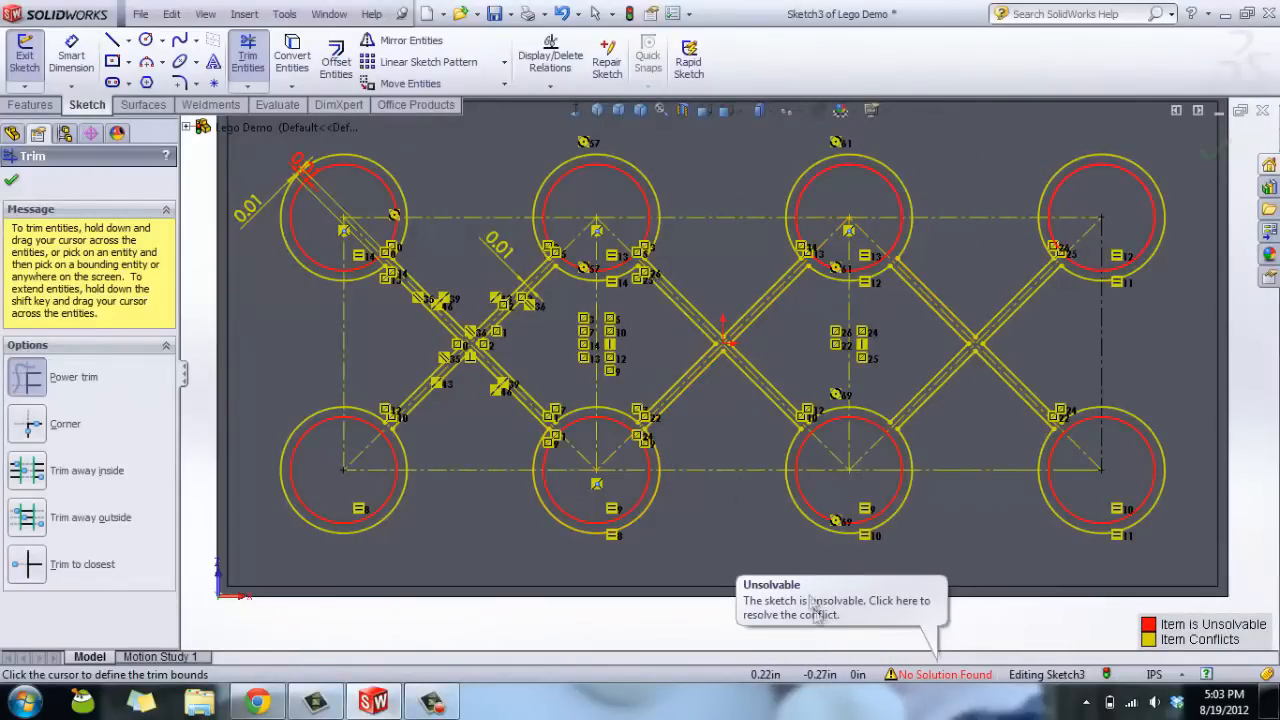
pyautogui.click(1200, 146)
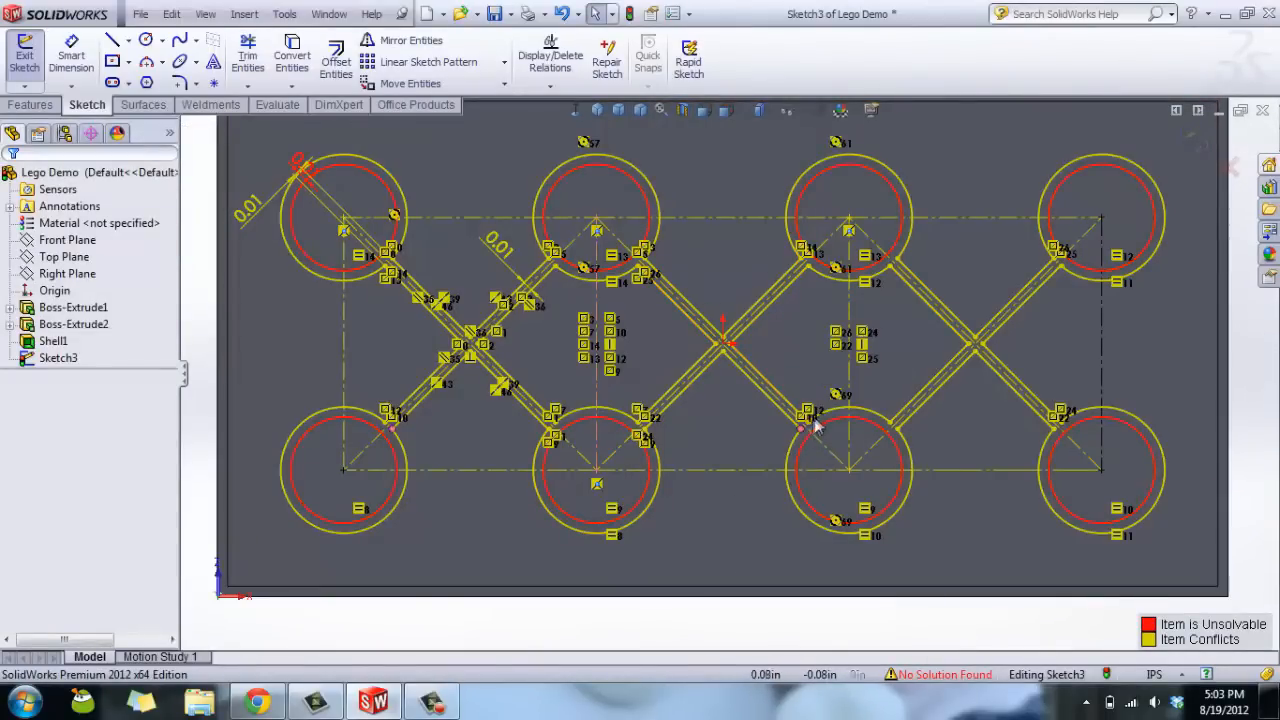
# - Delete the conflicting symmetric relations on the vertical centerline through the third stud column
pyautogui.scroll(-2, 812, 428)
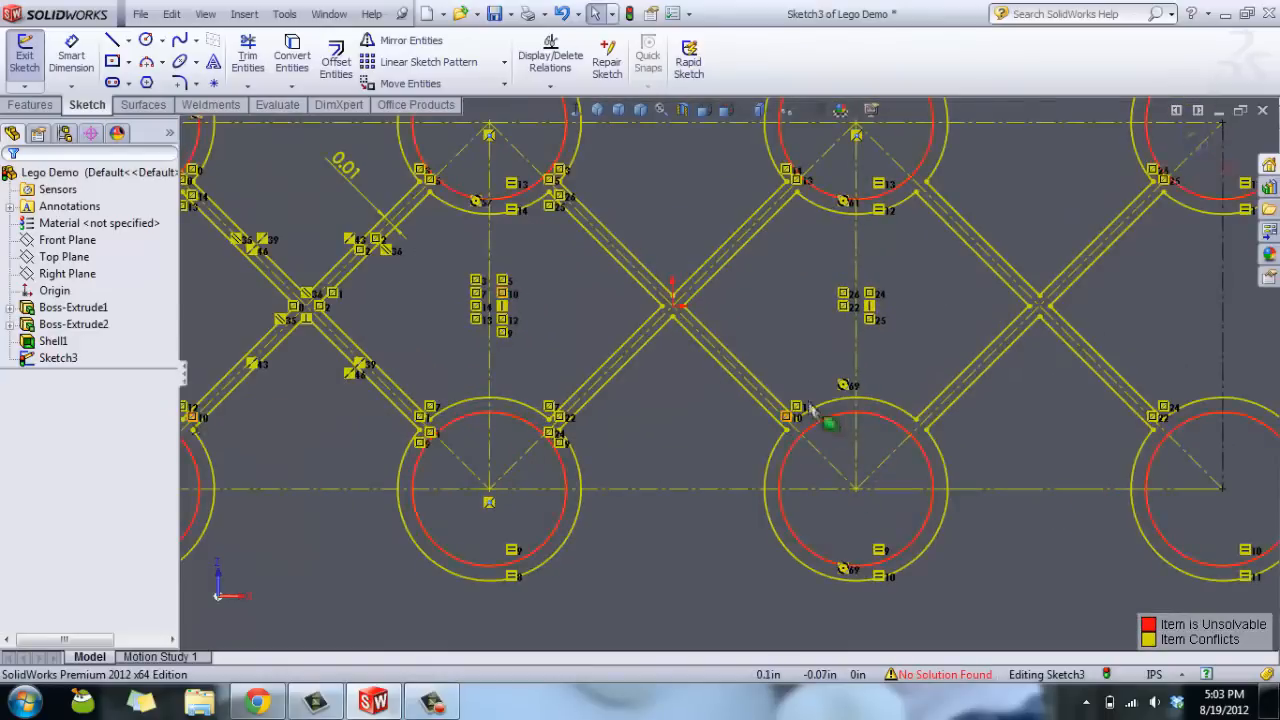
pyautogui.click(843, 294)
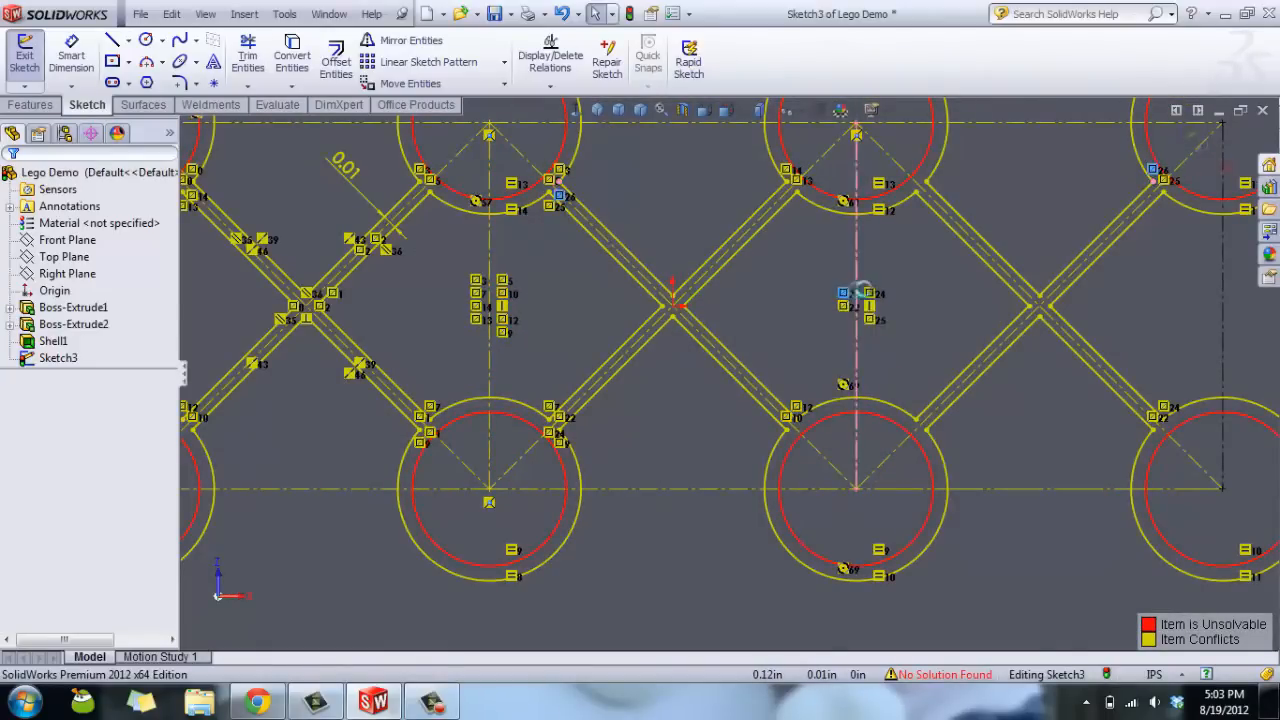
pyautogui.press('Delete')
pyautogui.click(871, 294)
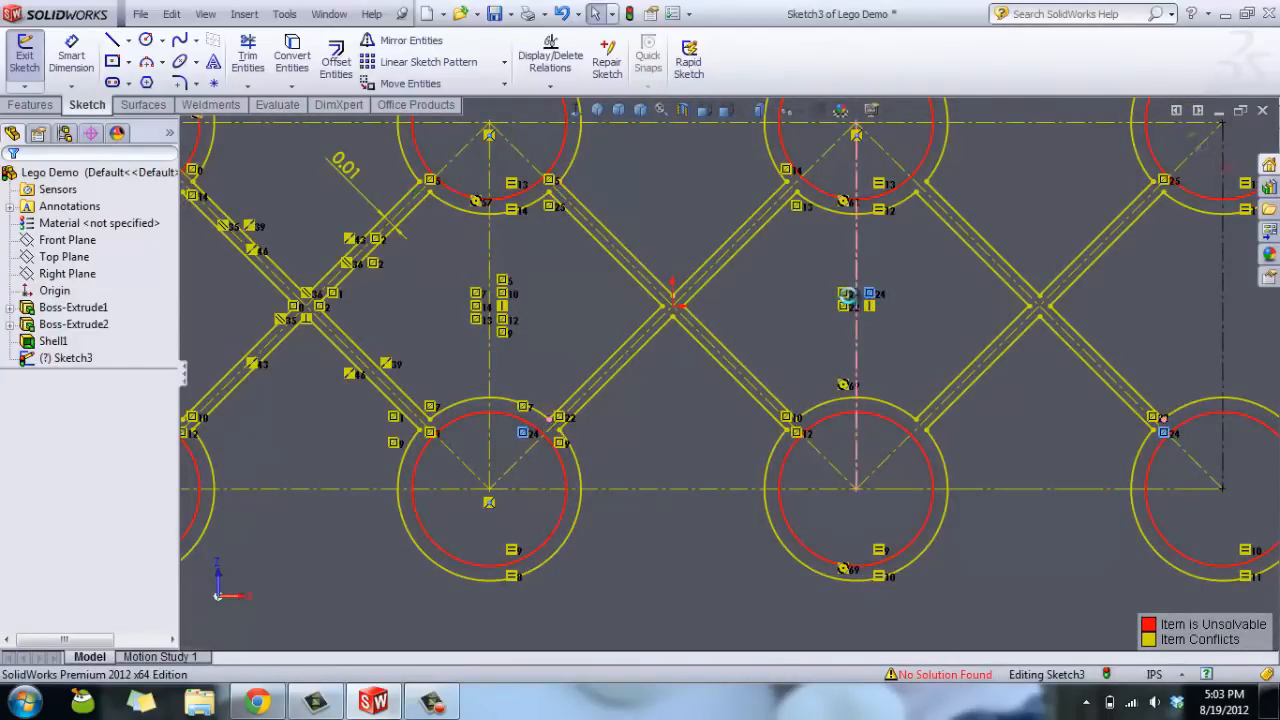
pyautogui.press('Delete')
pyautogui.click(868, 293)
pyautogui.press('Delete')
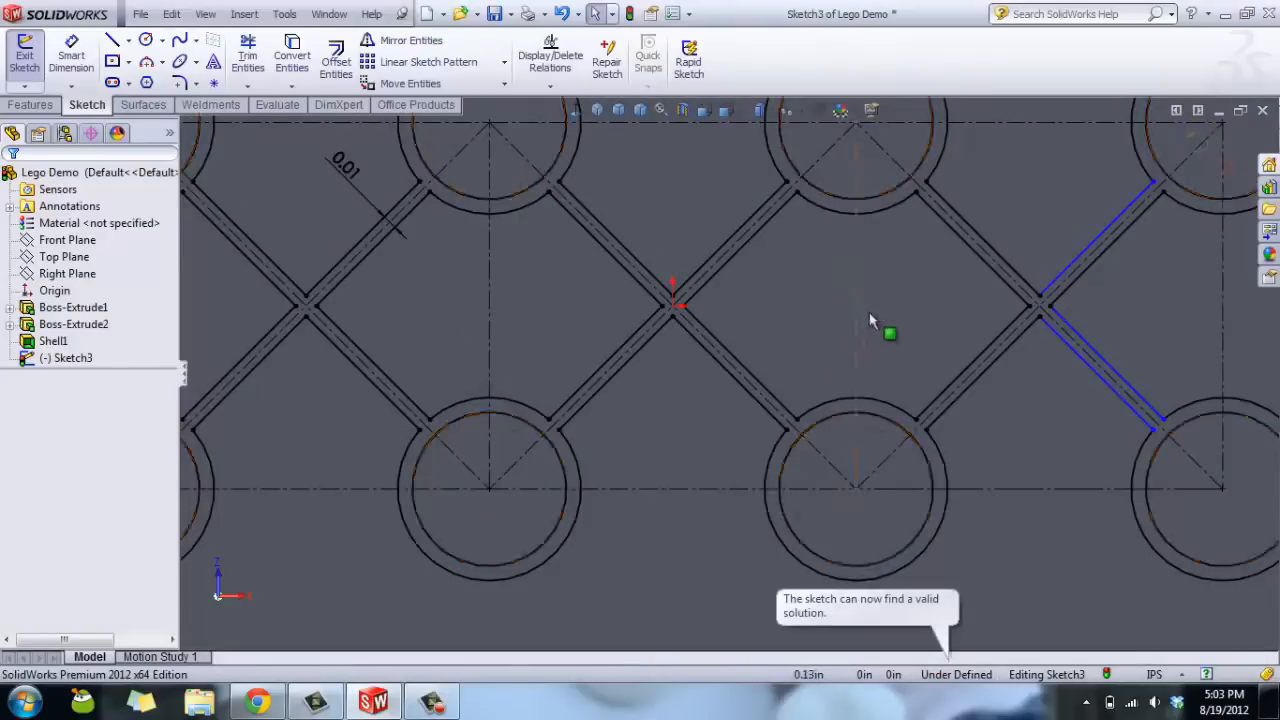
# - Check the existing relations of the under-defined upper rib line and its endpoints in the rightmost cross
pyautogui.scroll(3, 700, 335)
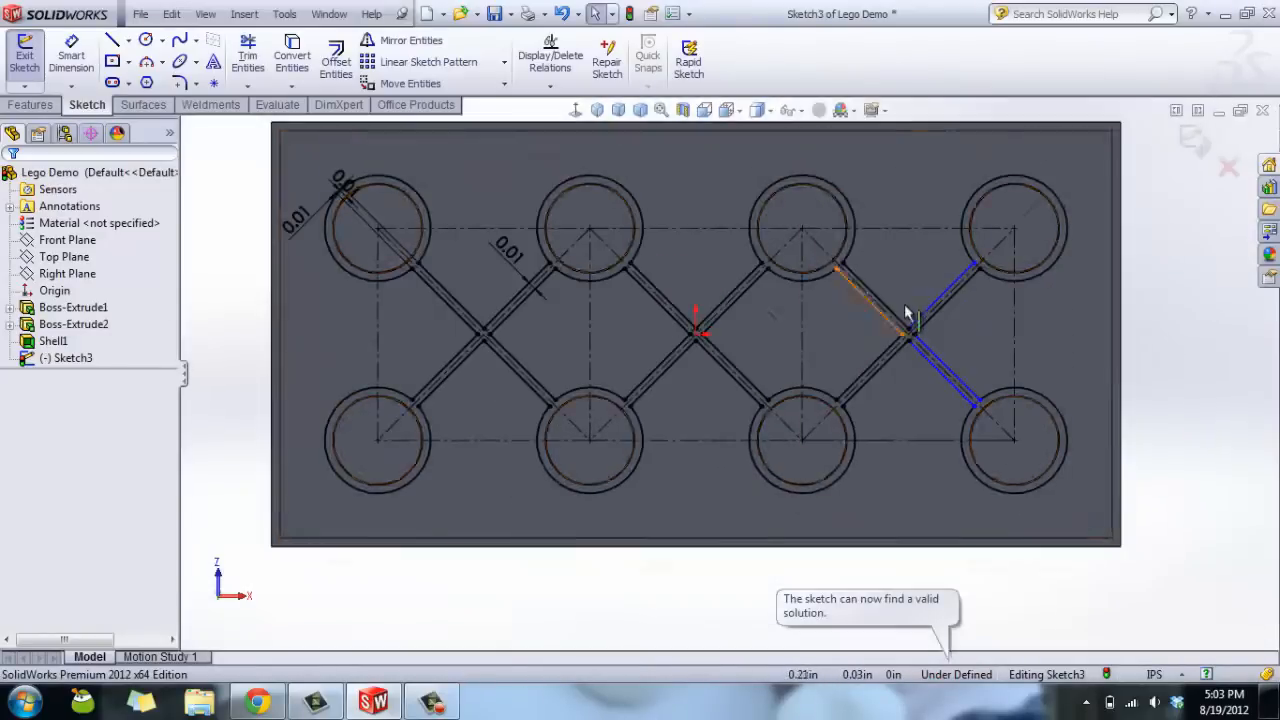
pyautogui.scroll(-6, 900, 345)
pyautogui.click(895, 363)
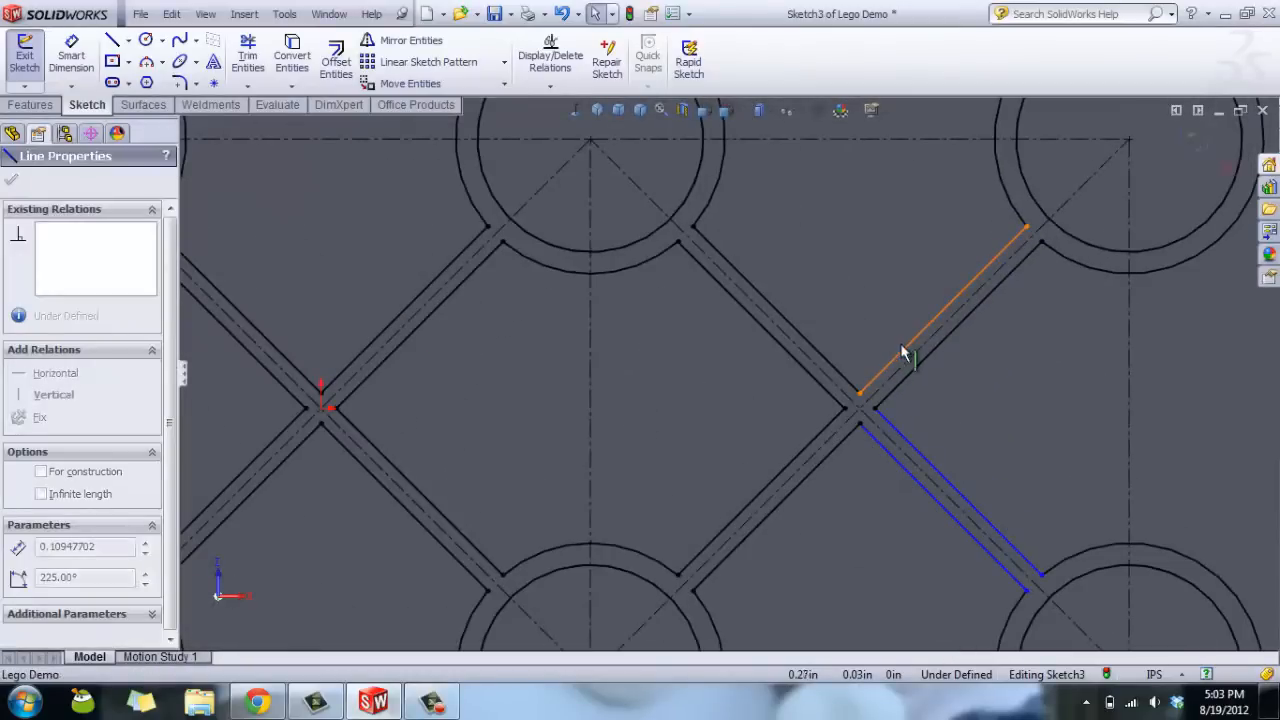
pyautogui.click(1025, 228)
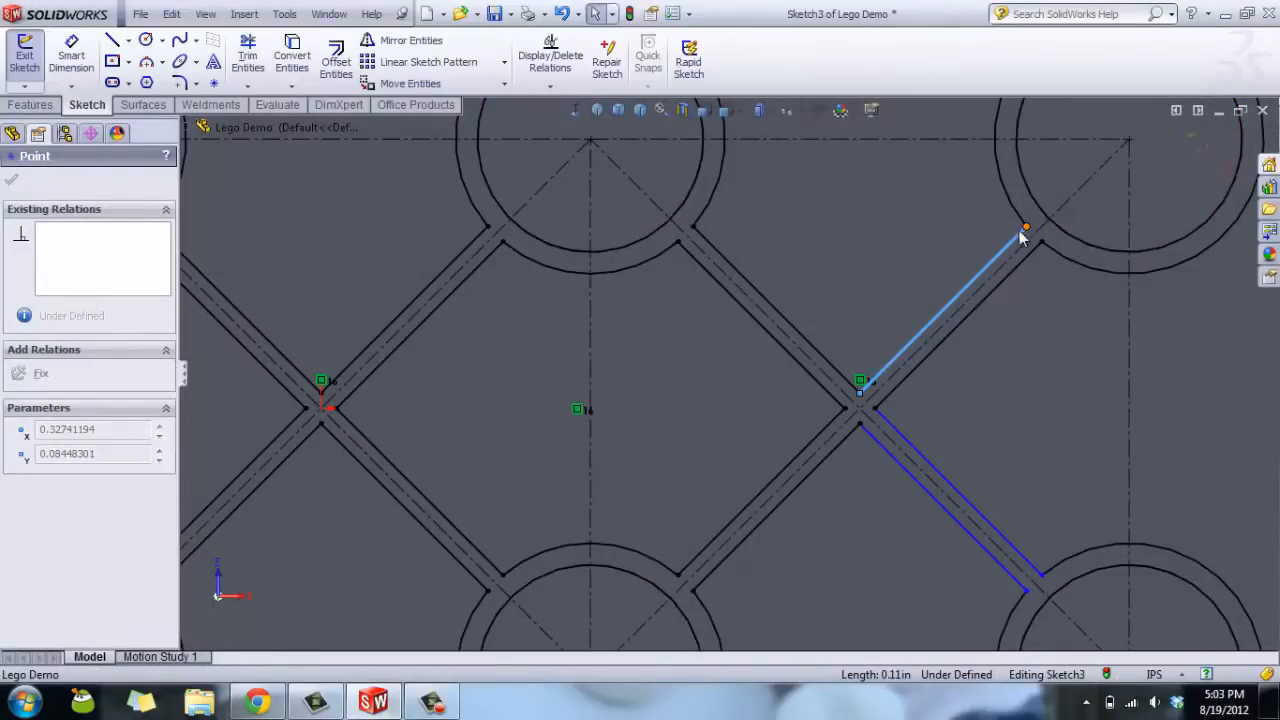
pyautogui.click(859, 391)
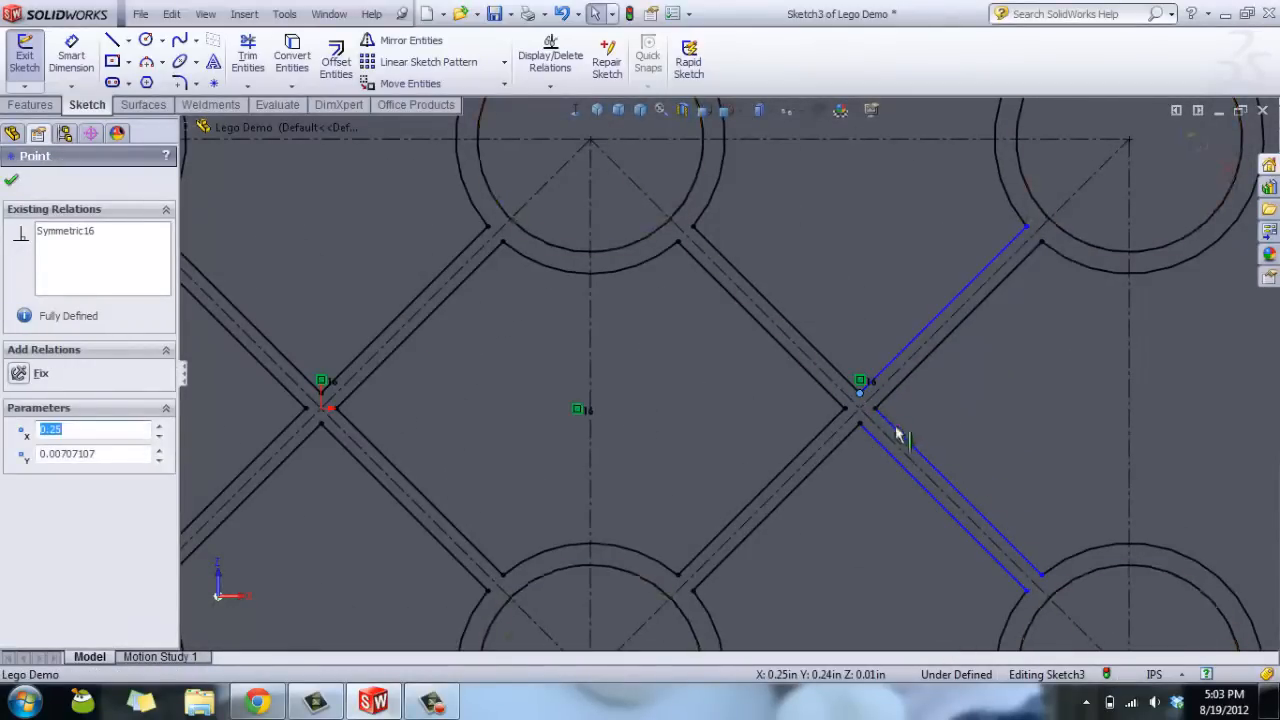
pyautogui.click(837, 534)
pyautogui.press('Escape')
pyautogui.scroll(7, 797, 469)
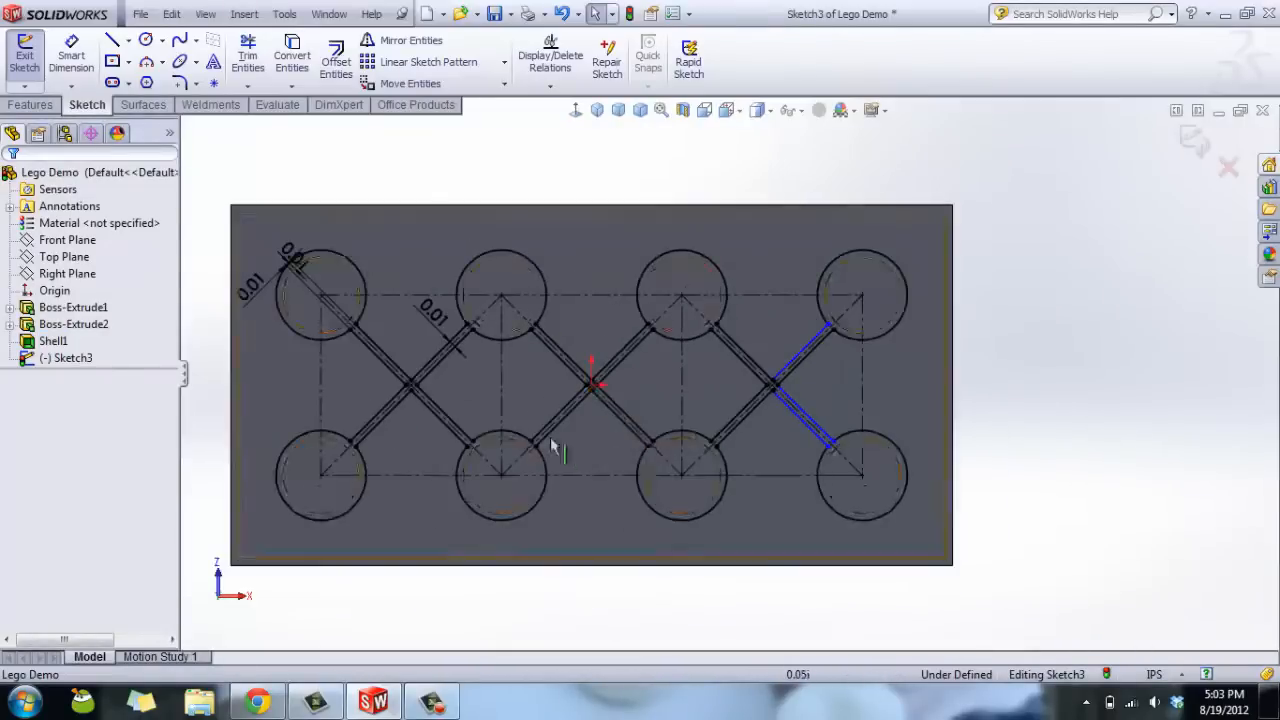
# - Start a boss extrusion of the underside sketch with the Offset From Surface end condition, referencing the brick's open rim face
pyautogui.click(30, 105)
pyautogui.click(33, 62)
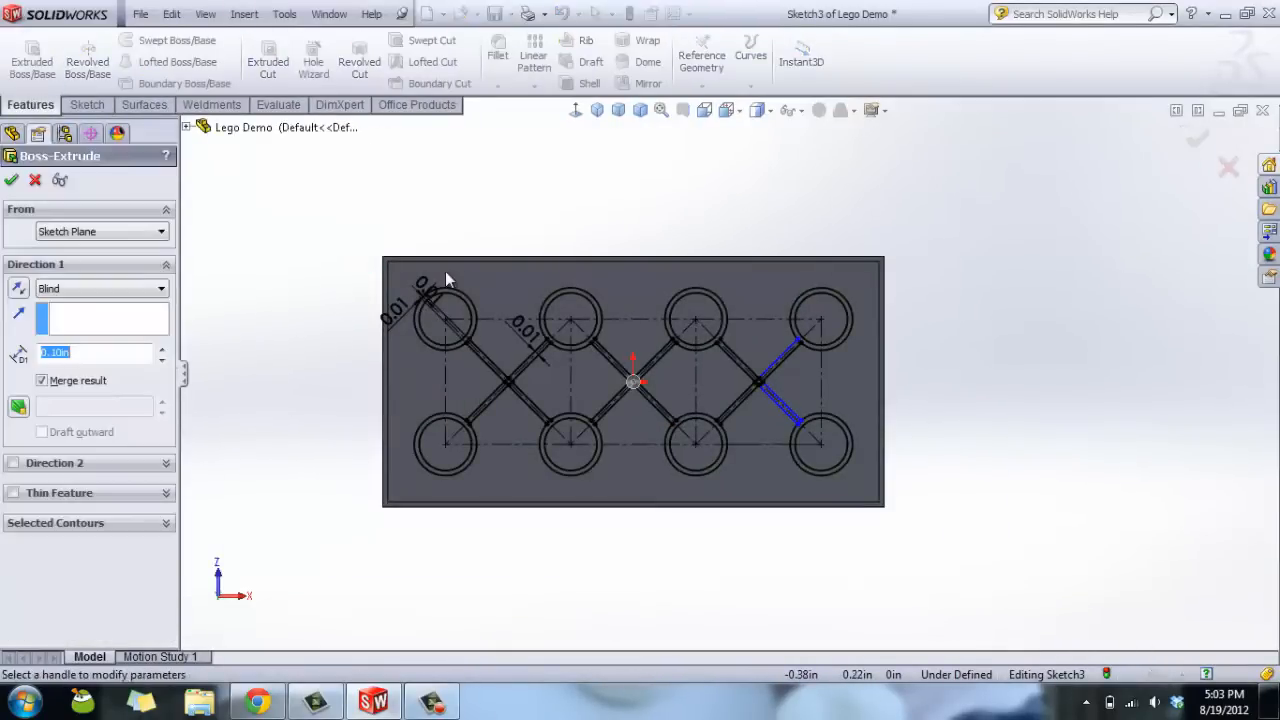
pyautogui.click(84, 288)
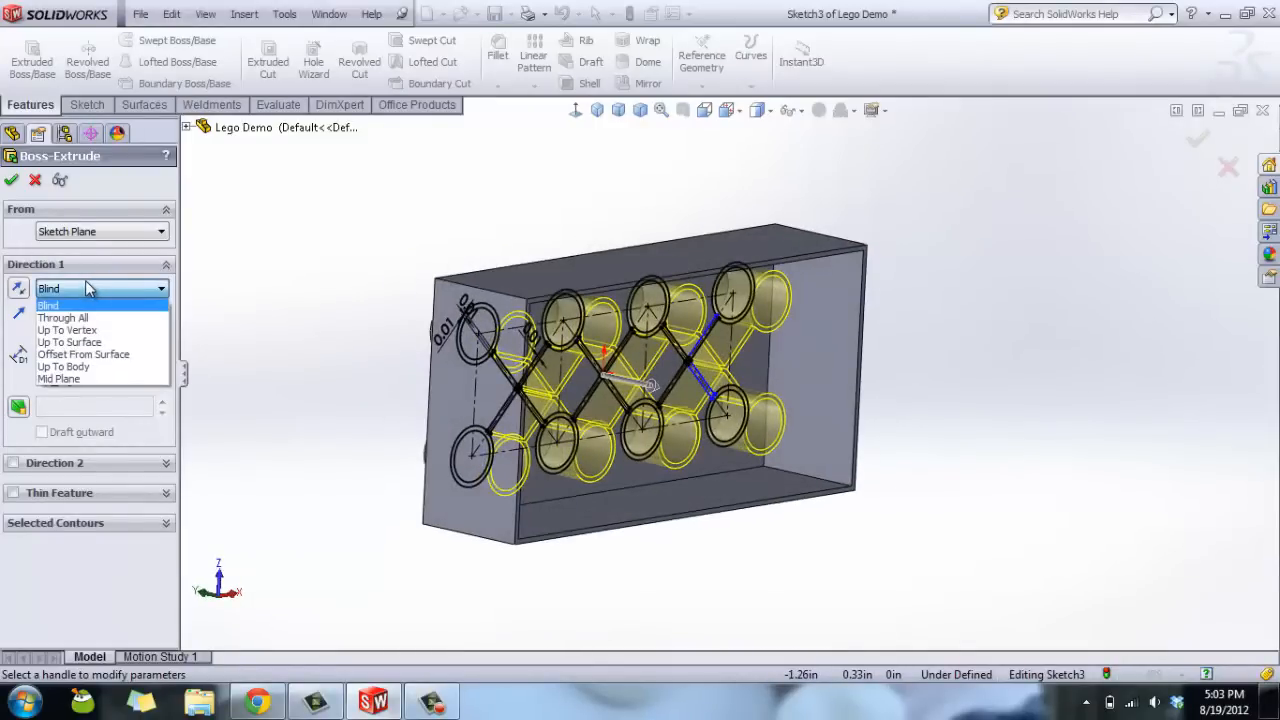
pyautogui.click(90, 355)
pyautogui.scroll(-5, 830, 240)
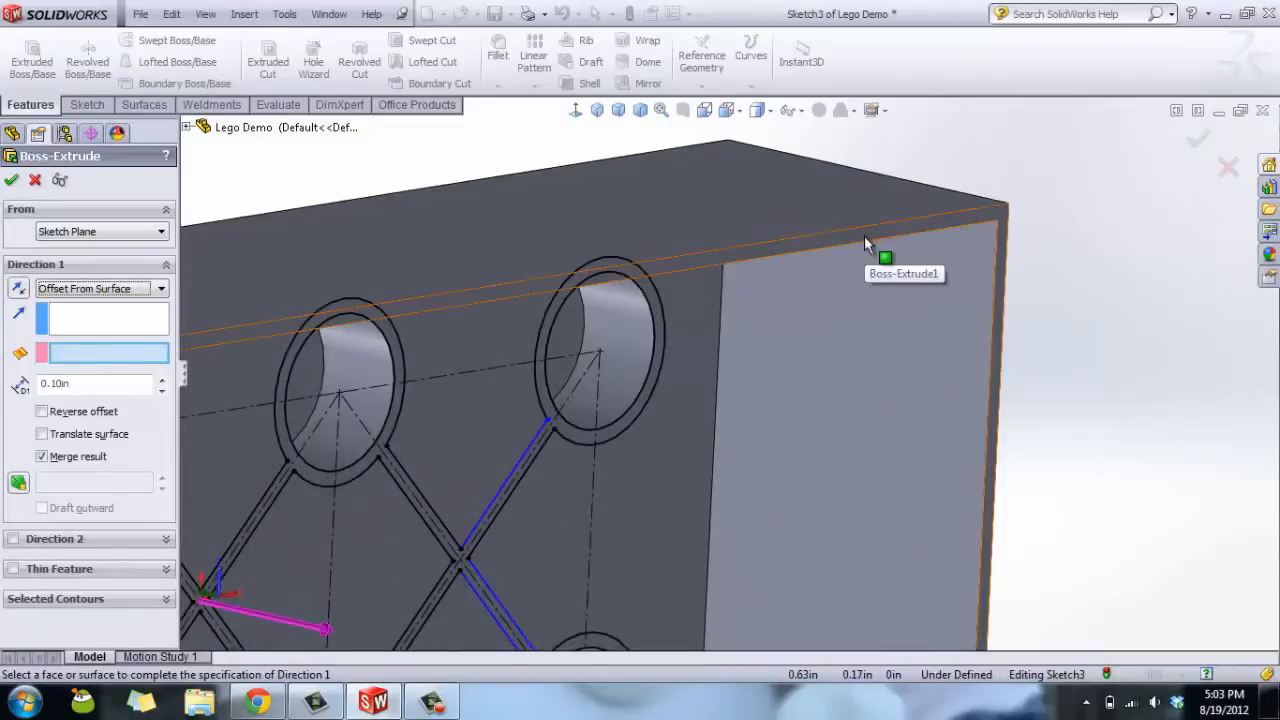
pyautogui.click(864, 236)
# - Set the extrusion's offset from the rim face to 0.01 in and create the boss
pyautogui.scroll(1, 614, 413)
pyautogui.scroll(2, 614, 413)
pyautogui.moveTo(614, 413); pyautogui.dragTo(595, 393, button='middle')
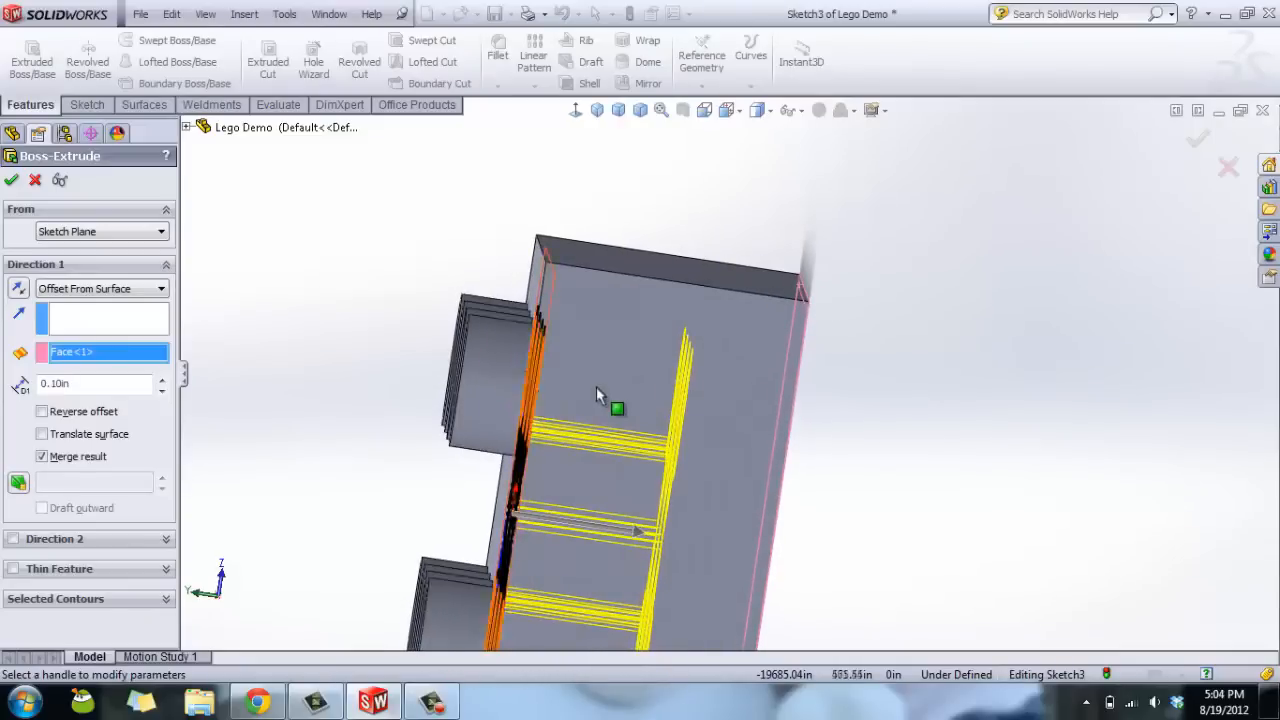
pyautogui.moveTo(89, 383); pyautogui.dragTo(4, 388)
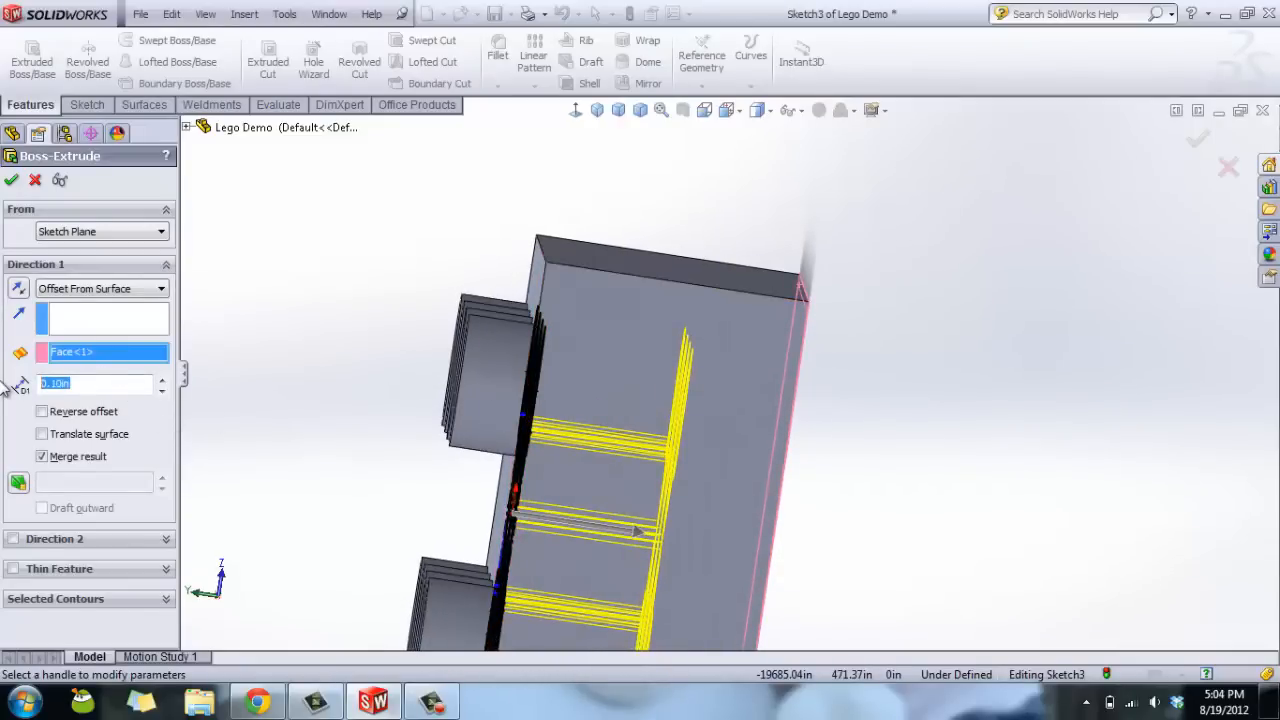
pyautogui.write('.01')
pyautogui.press('Return')
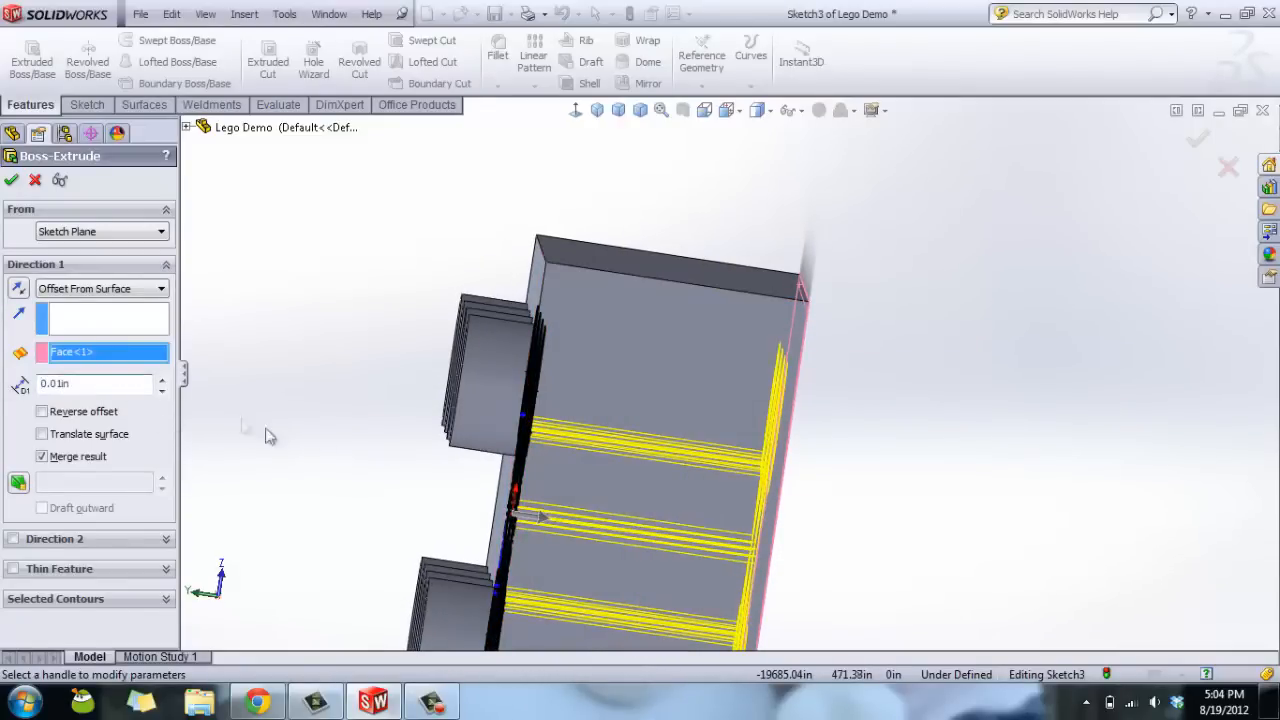
pyautogui.moveTo(749, 355)
pyautogui.mouseDown(button='middle')
pyautogui.moveTo(749, 329)
pyautogui.moveTo(736, 353)
pyautogui.mouseUp(button='middle')
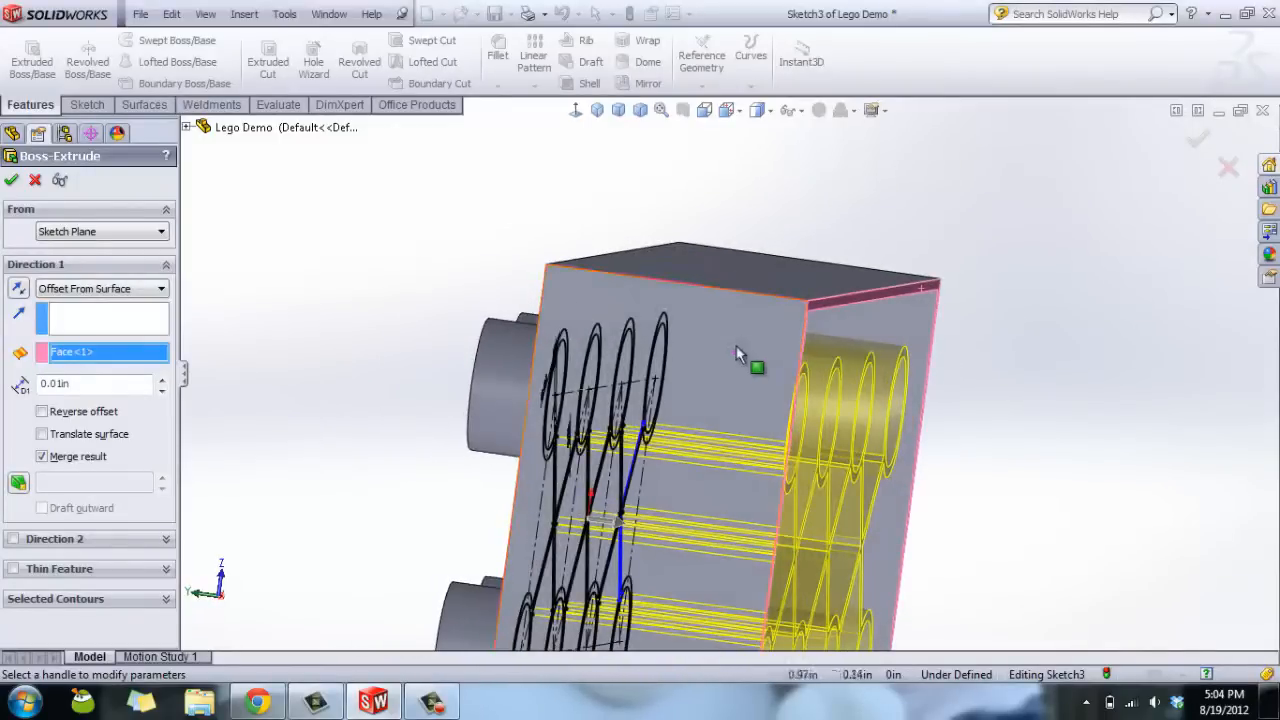
pyautogui.click(11, 181)
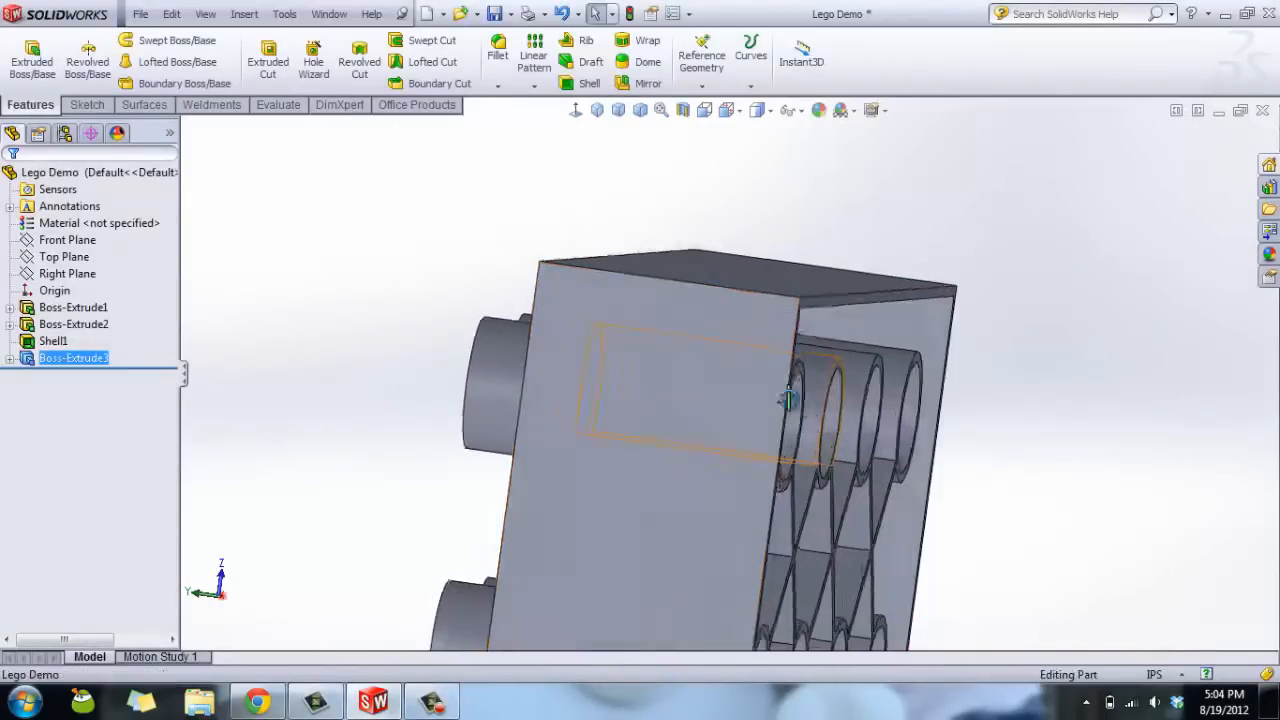
# - Inspect the extruded rings and crossing ribs inside the brick from several angles, ending in the isometric view
pyautogui.moveTo(788, 398); pyautogui.dragTo(854, 509, button='middle')
pyautogui.scroll(7, 842, 455)
pyautogui.moveTo(830, 400); pyautogui.dragTo(770, 434, button='middle')
pyautogui.scroll(-4, 765, 400)
pyautogui.moveTo(760, 370); pyautogui.dragTo(838, 302, button='middle')
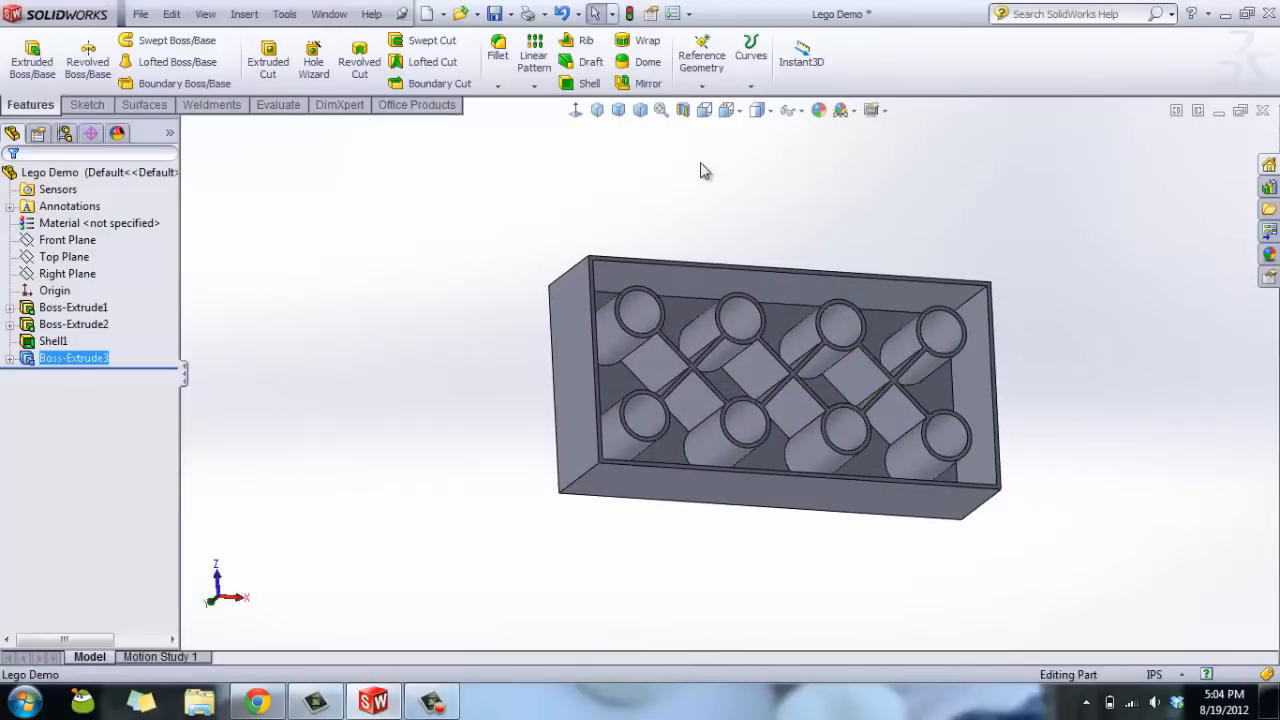
pyautogui.moveTo(660, 190); pyautogui.dragTo(551, 283, button='middle')
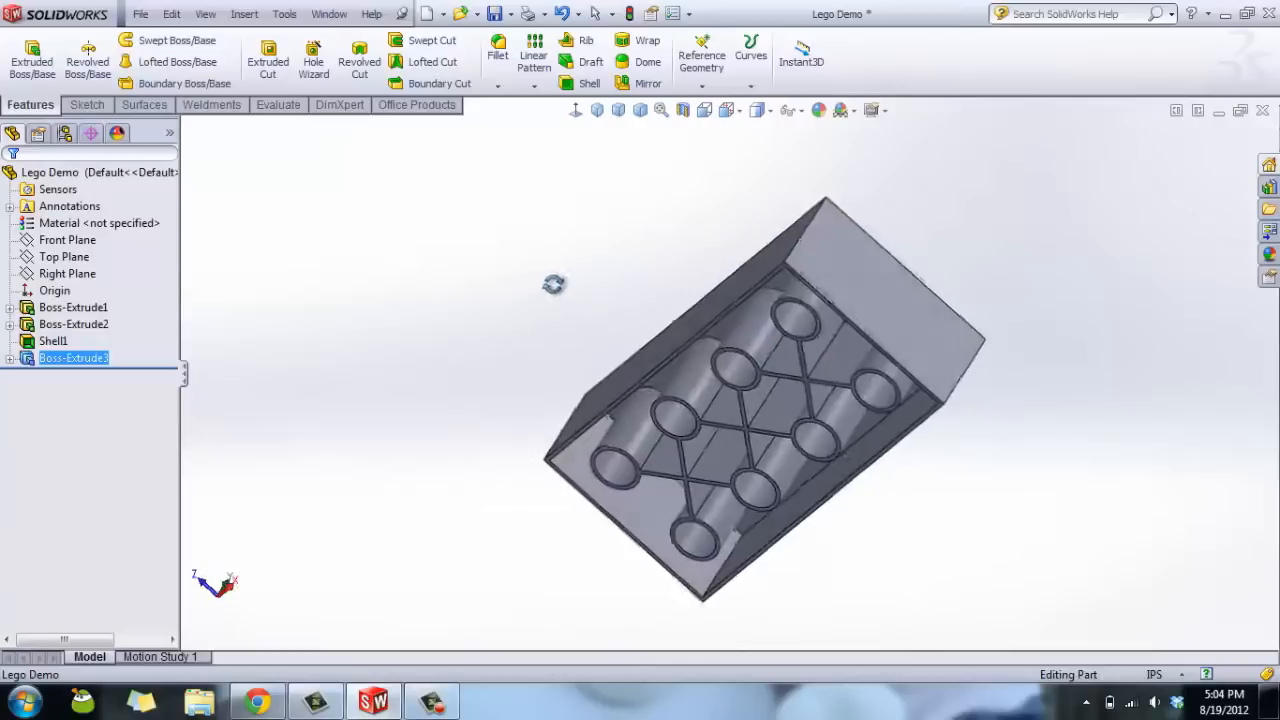
pyautogui.click(600, 113)
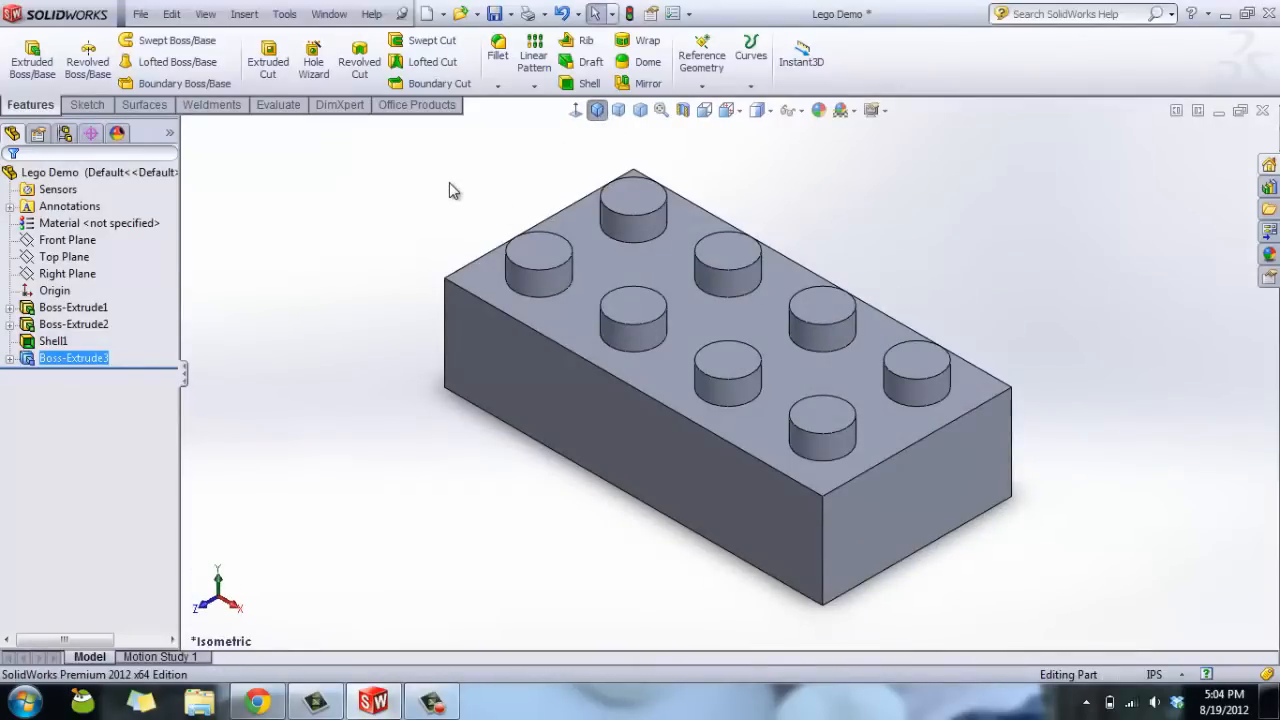